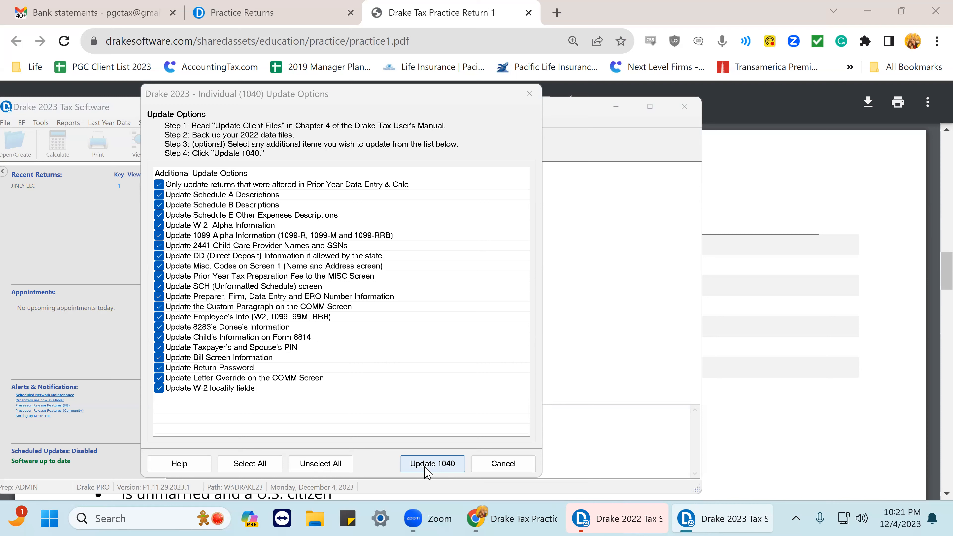
Update the prior-year return to 2023 with all additional update options selected.
left_click(428, 465)
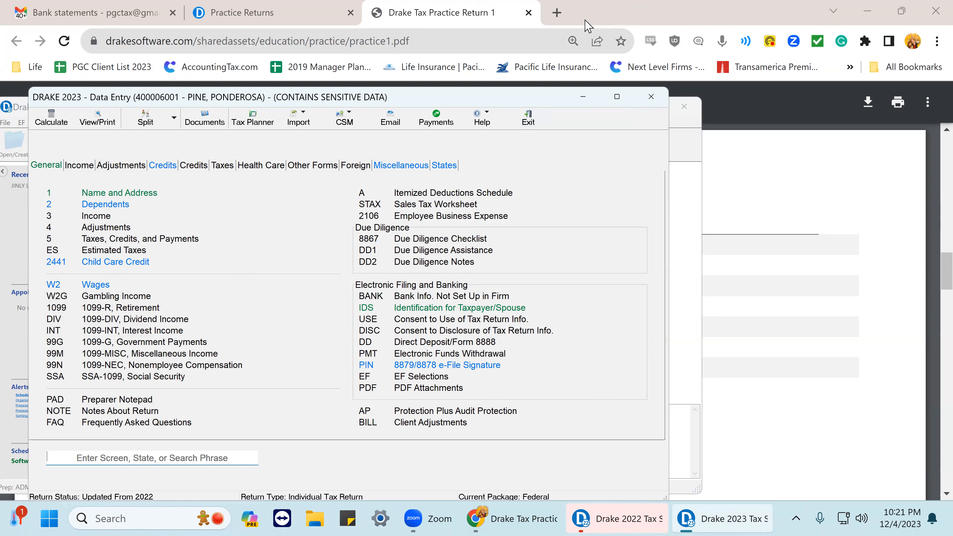
Arrange the practice return PDF and the Drake data entry window side by side on the screen.
left_click(404, 17)
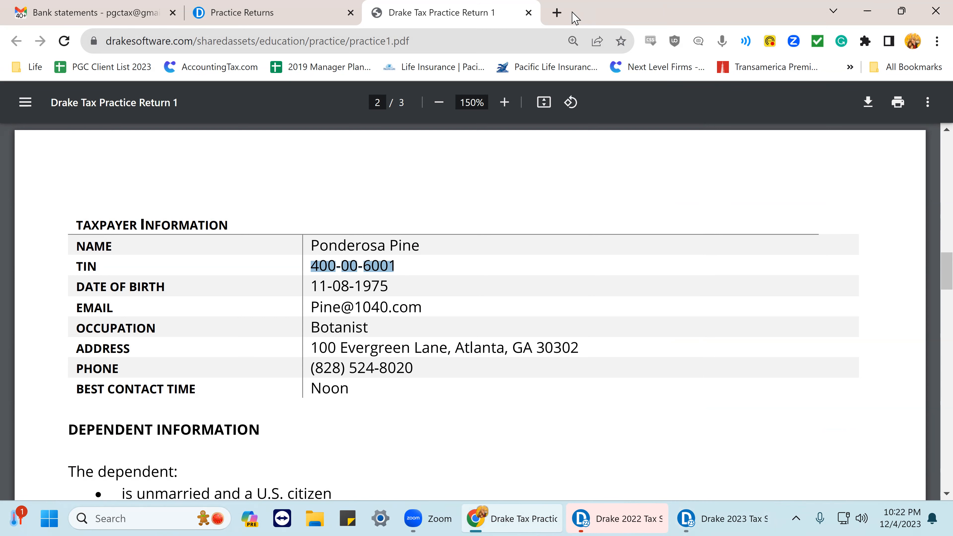
left_click_drag(576, 17, 8, 221)
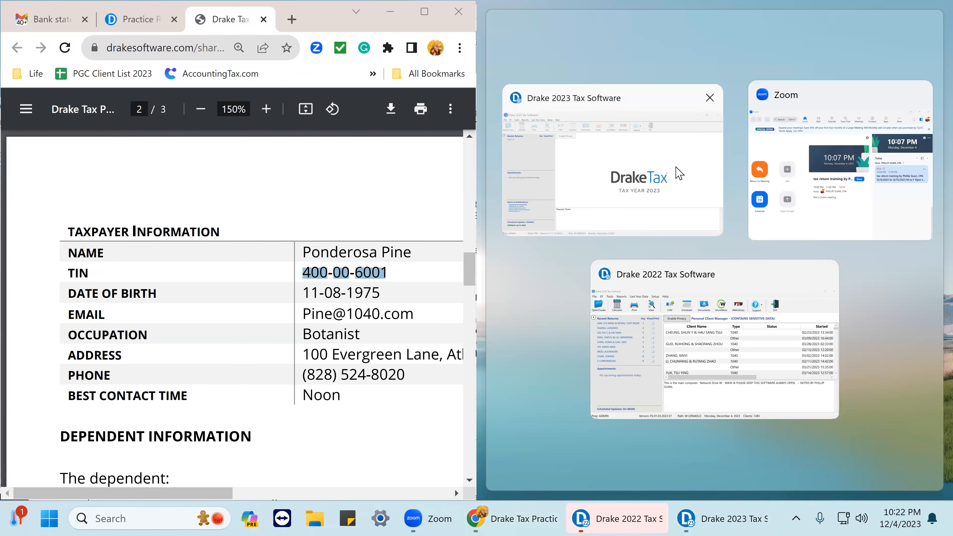
left_click(679, 174)
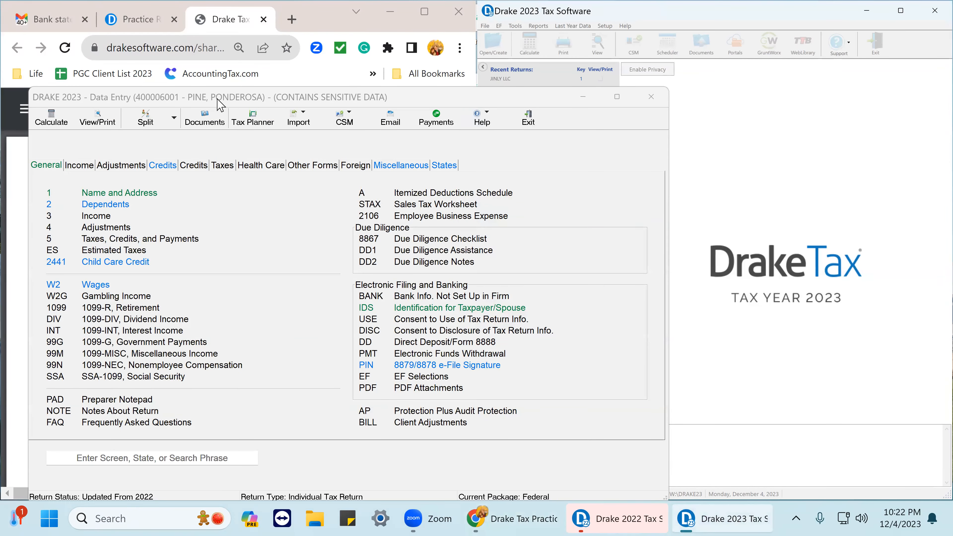
left_click(247, 100)
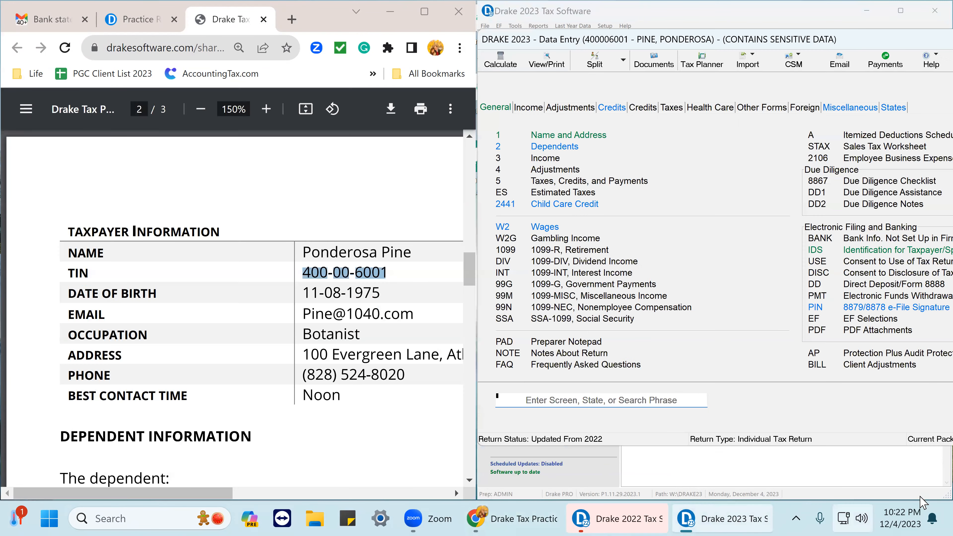
double_click(249, 101)
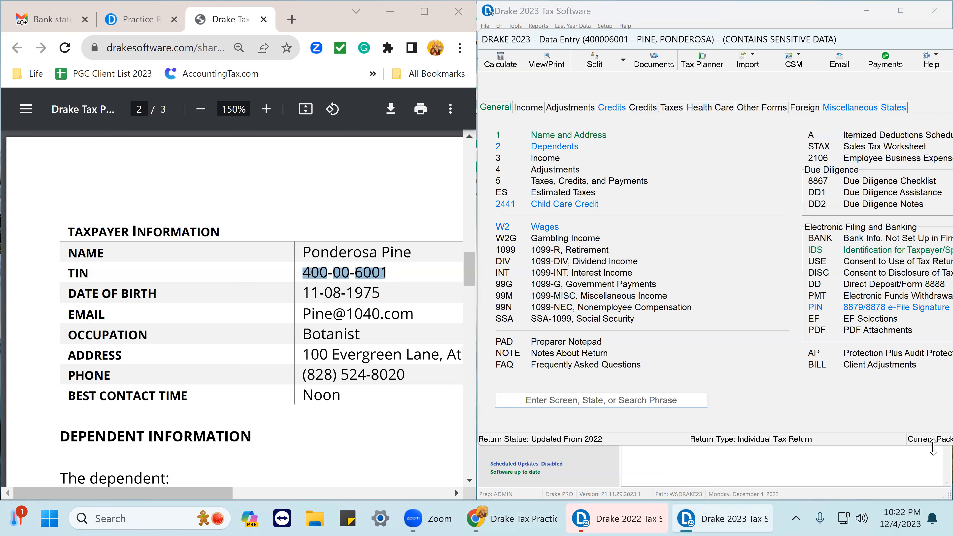
left_click_drag(933, 446, 933, 499)
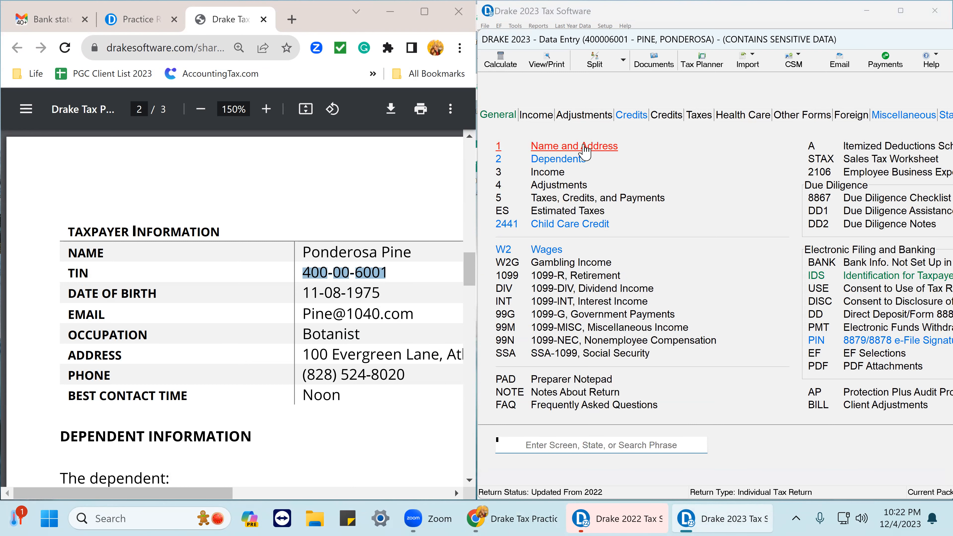
Open the Name and Address screen and clear the taxpayer's SSN field.
left_click(584, 150)
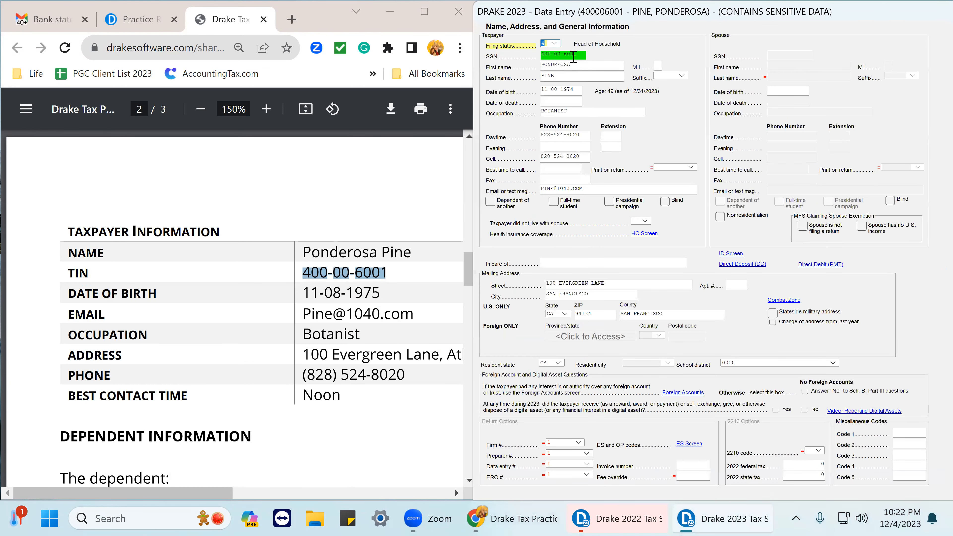
left_click_drag(585, 53, 542, 54)
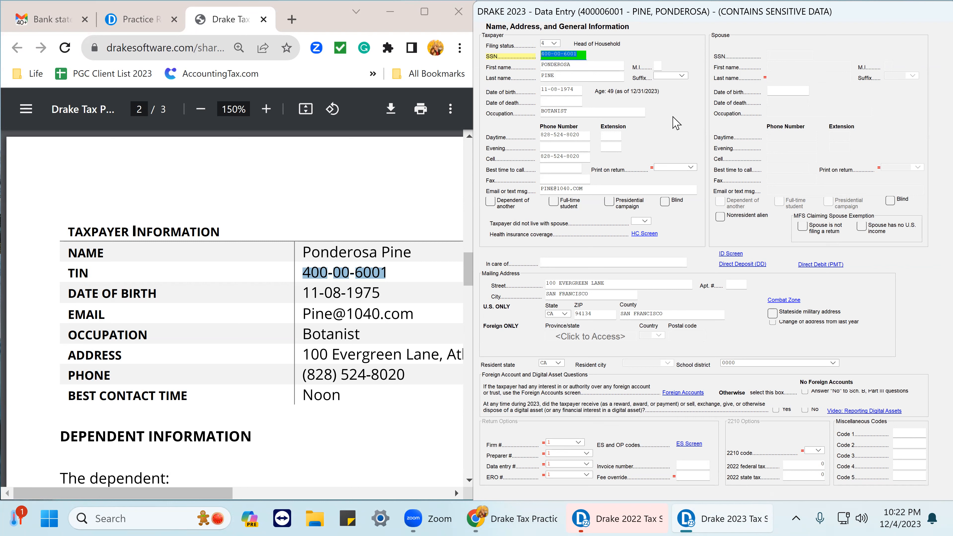
key("Delete")
Paste the taxpayer's SSN from the practice return into the SSN field.
right_click(545, 53)
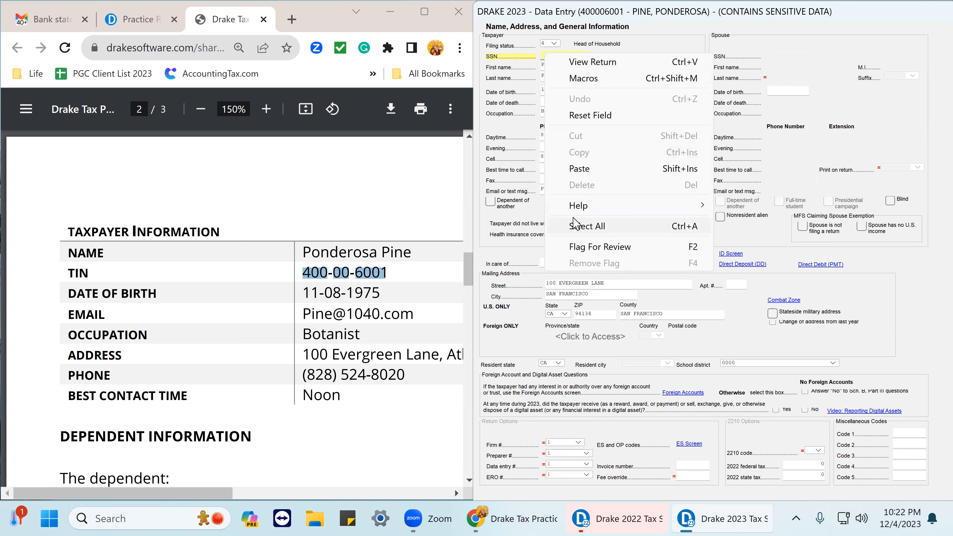
left_click(632, 286)
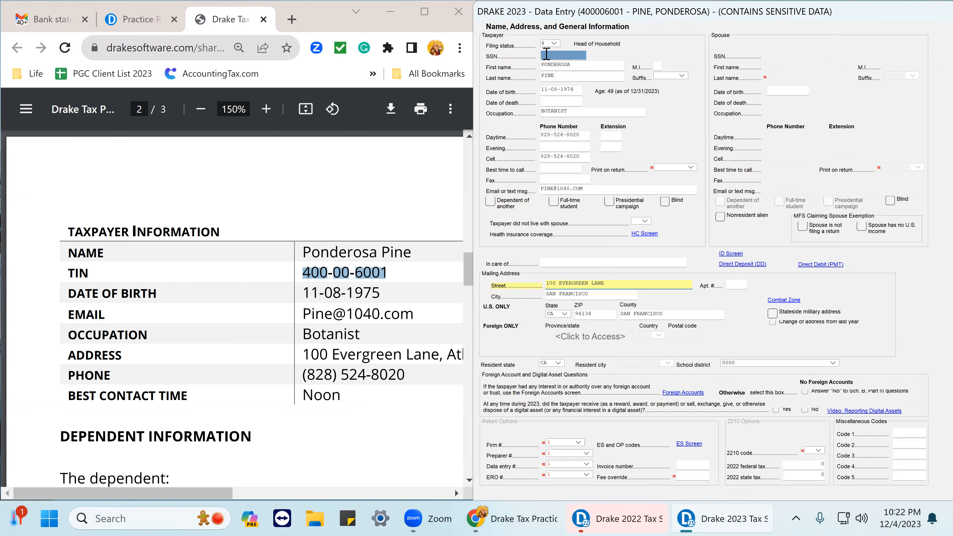
right_click(546, 54)
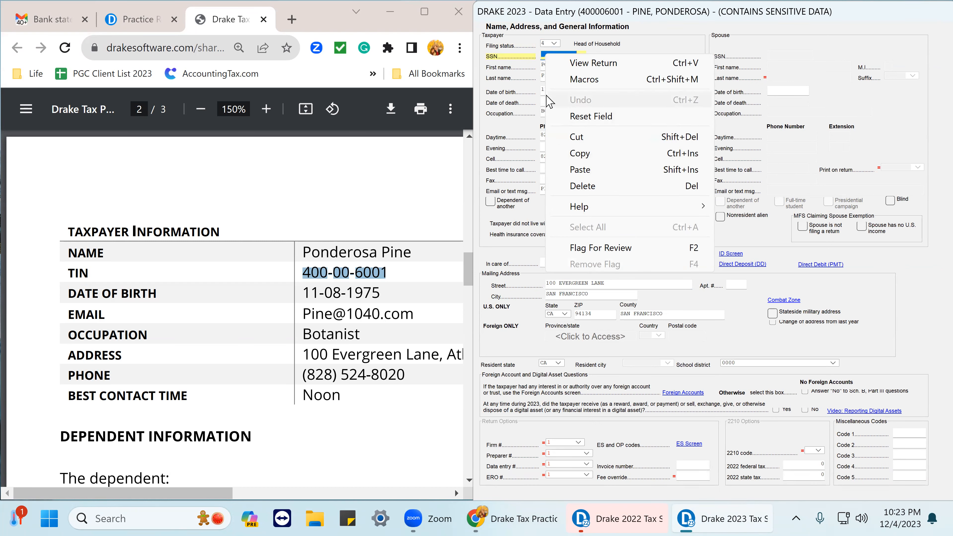
left_click(621, 283)
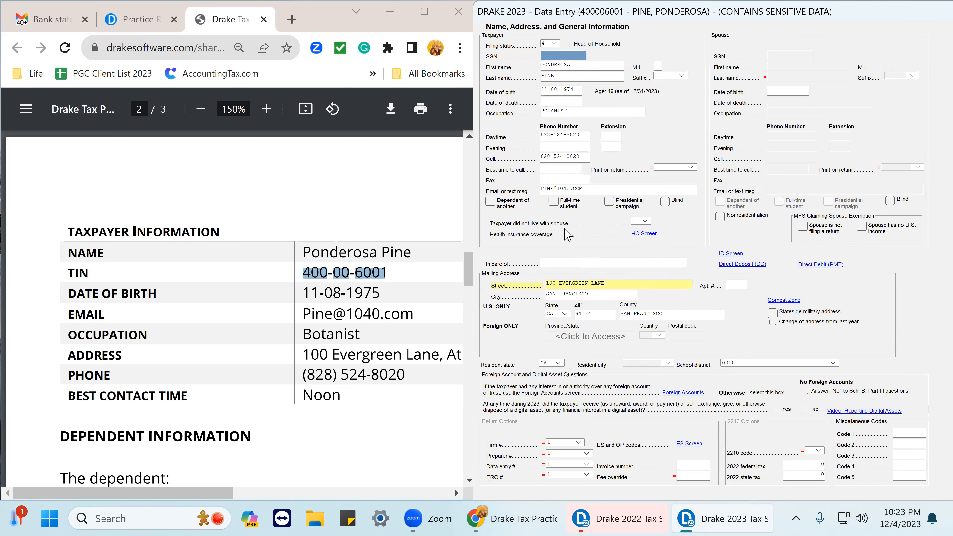
right_click(544, 57)
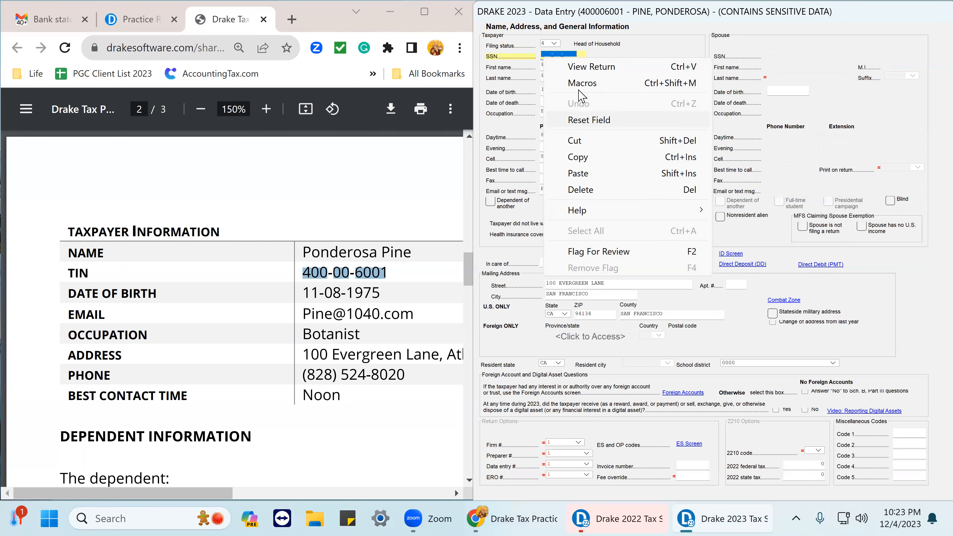
left_click(640, 285)
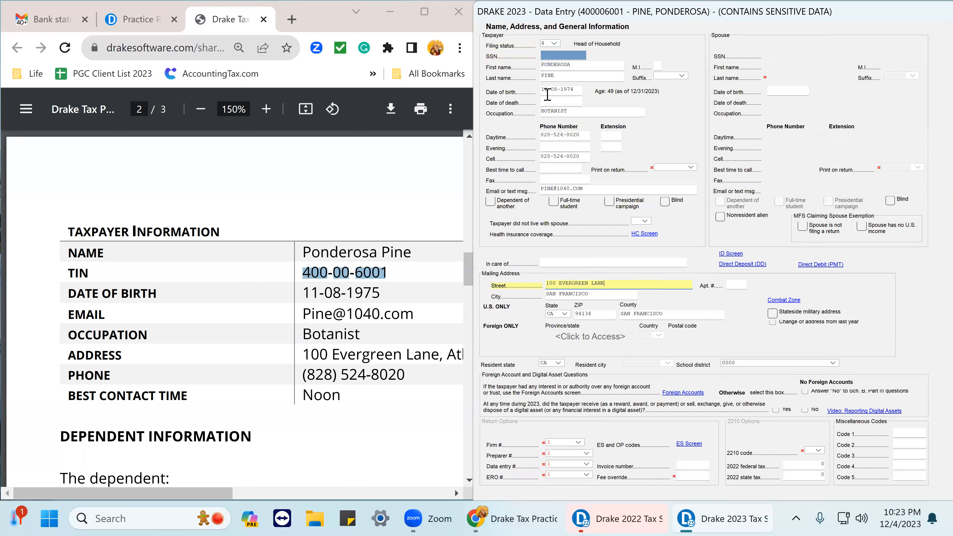
left_click(544, 55)
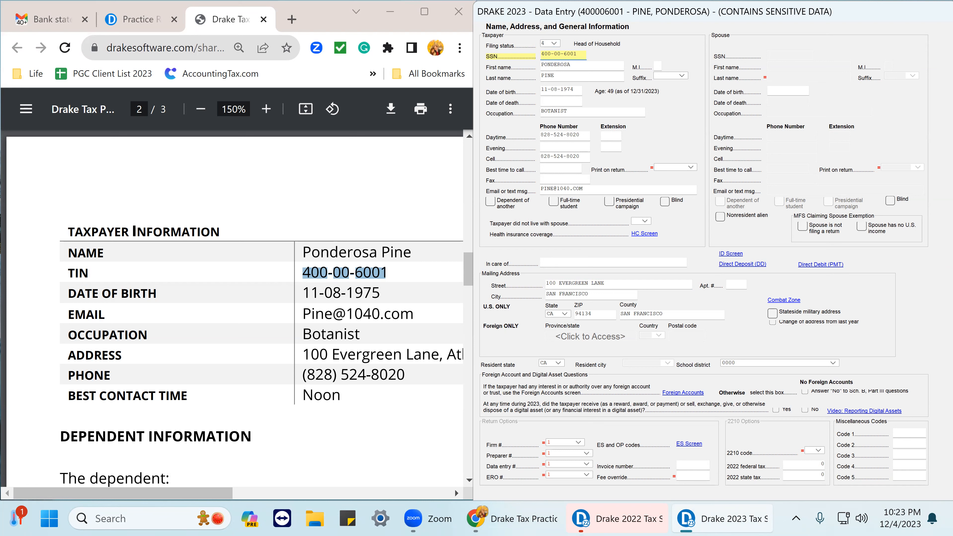
key("Tab")
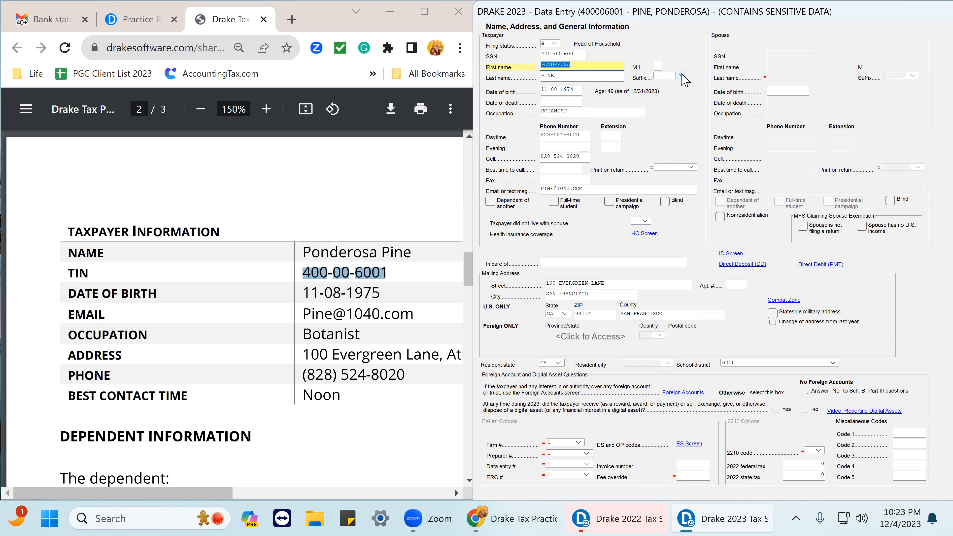
Check the taxpayer's suffix, date of birth, email and occupation fields against the practice return.
left_click(682, 75)
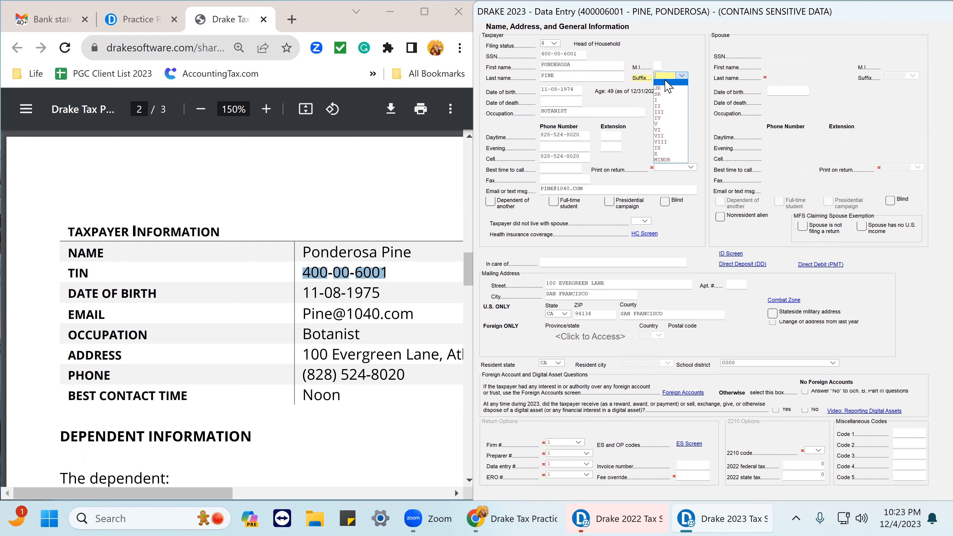
left_click(666, 81)
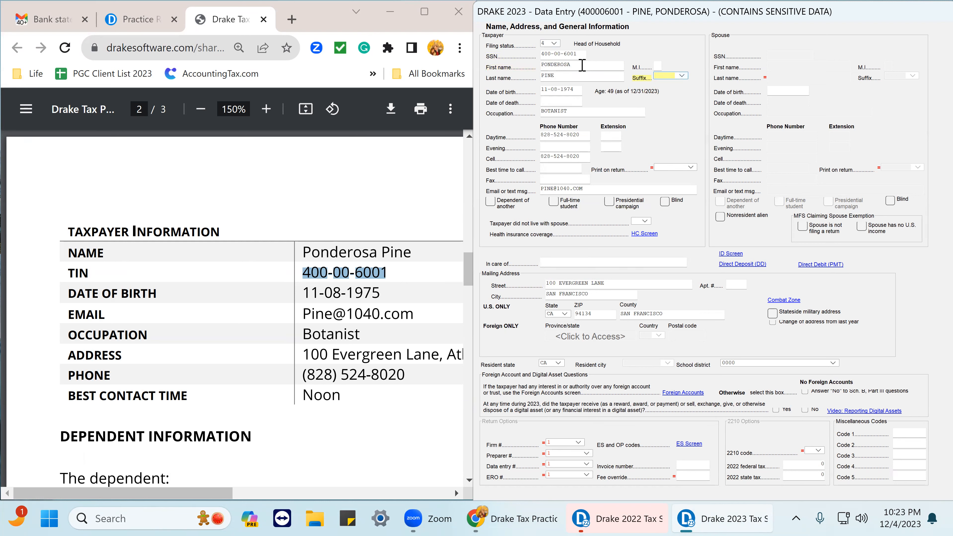
left_click(578, 91)
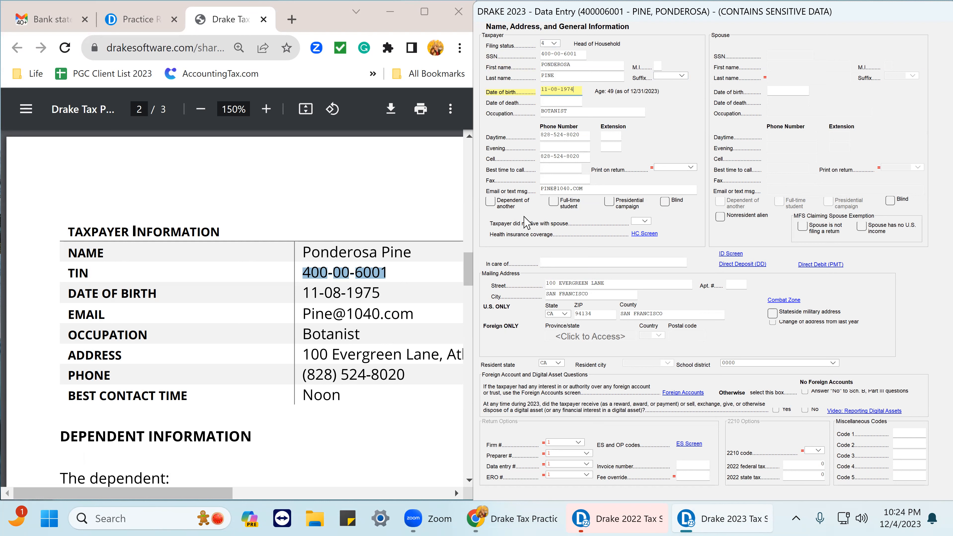
left_click(561, 188)
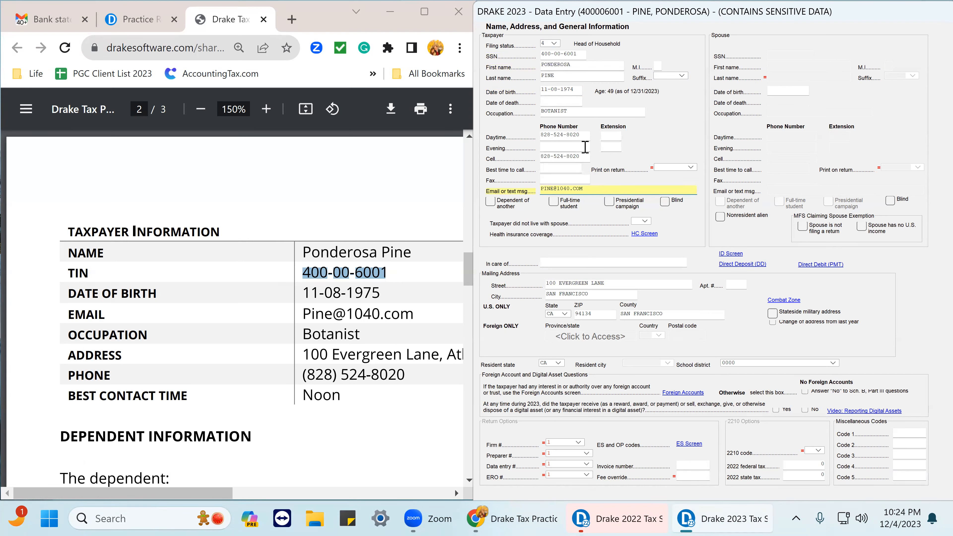
left_click(554, 111)
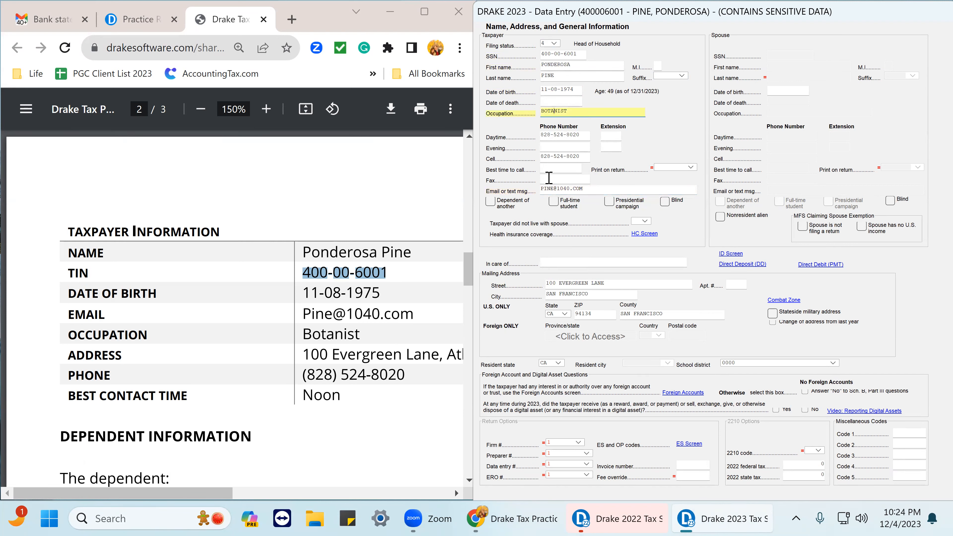
Copy the taxpayer's ZIP code from the address in the practice return.
left_click(566, 284)
left_click(576, 293)
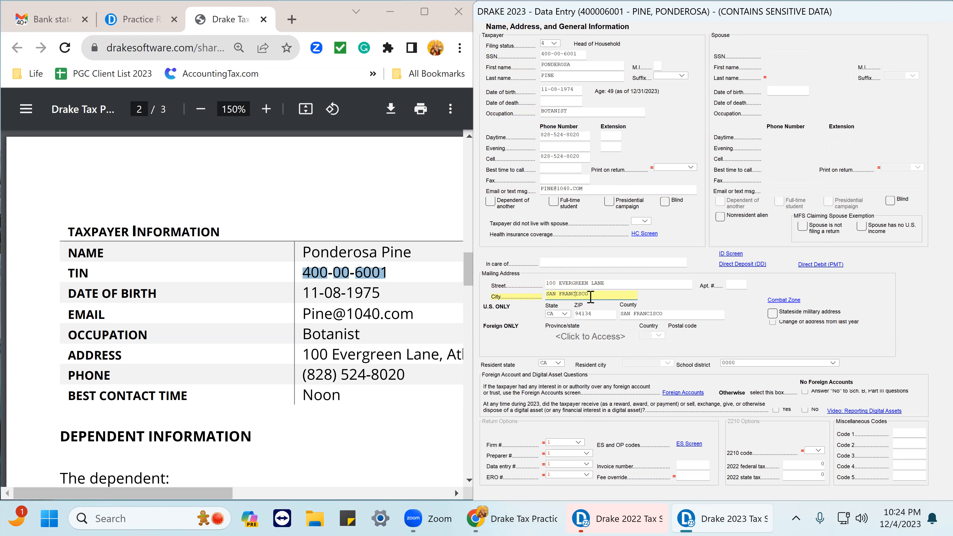
left_click_drag(589, 294, 545, 294)
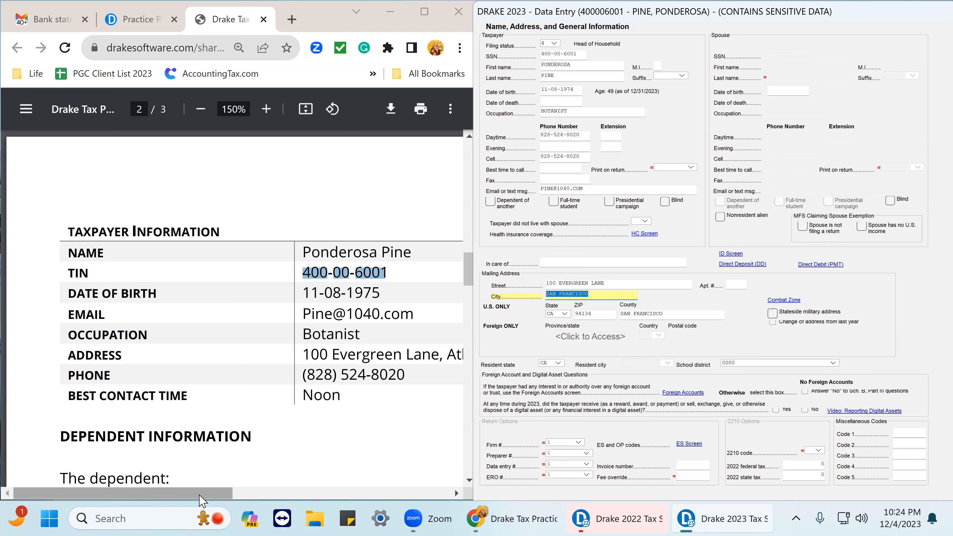
left_click_drag(202, 501, 339, 505)
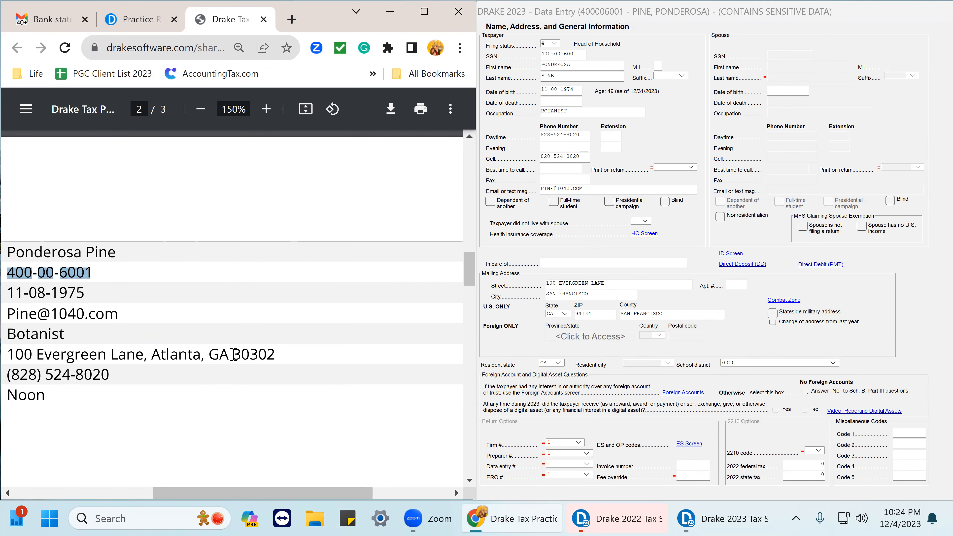
left_click_drag(233, 354, 275, 355)
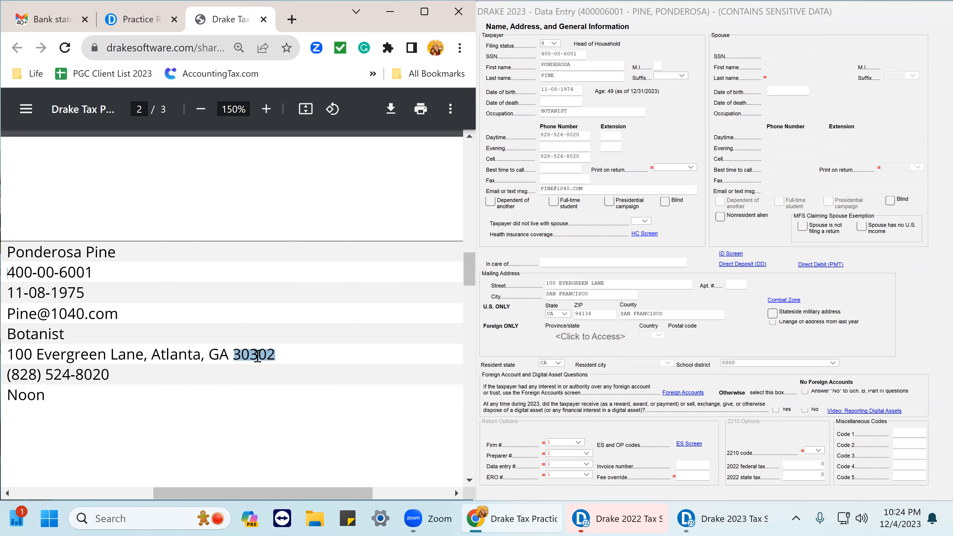
right_click(258, 356)
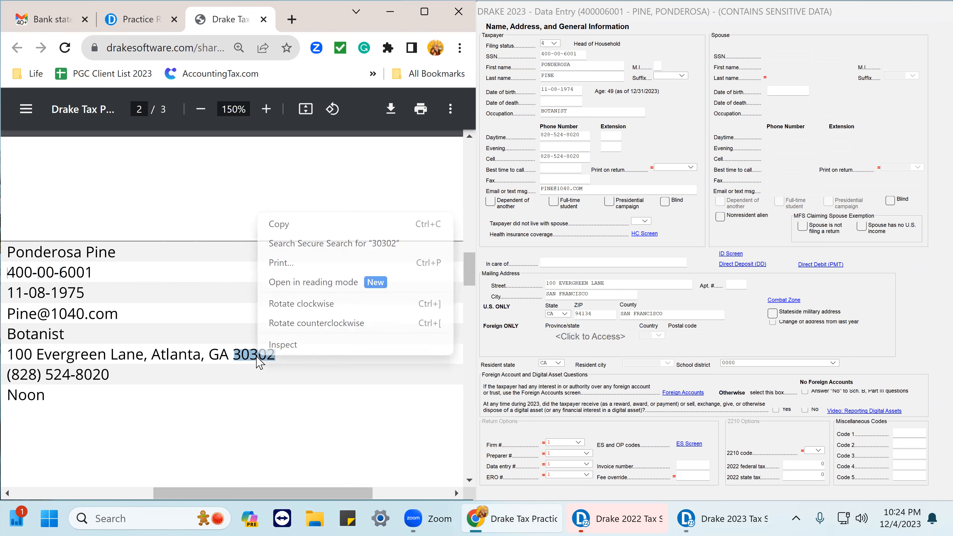
left_click(281, 226)
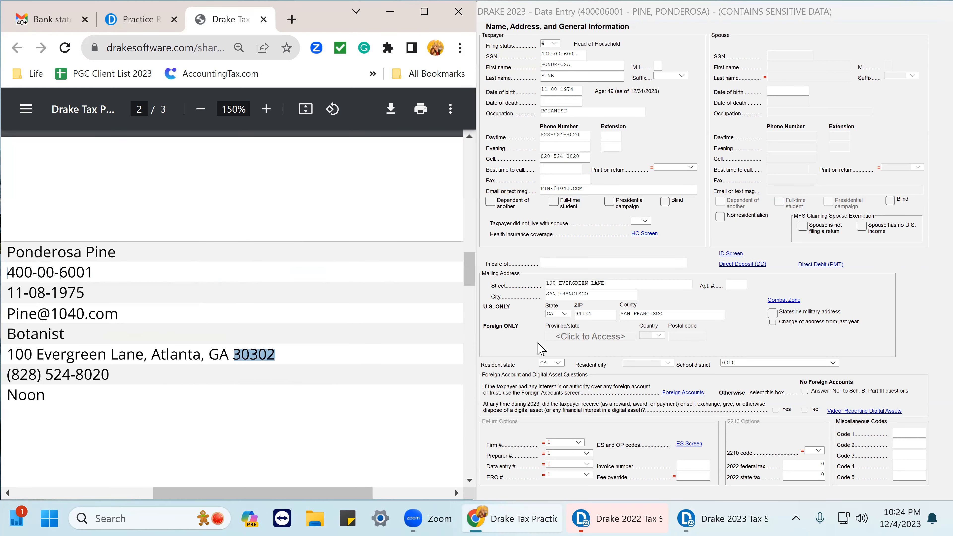
Paste the copied ZIP code into the mailing address ZIP field to refresh city, state and county.
left_click(596, 315)
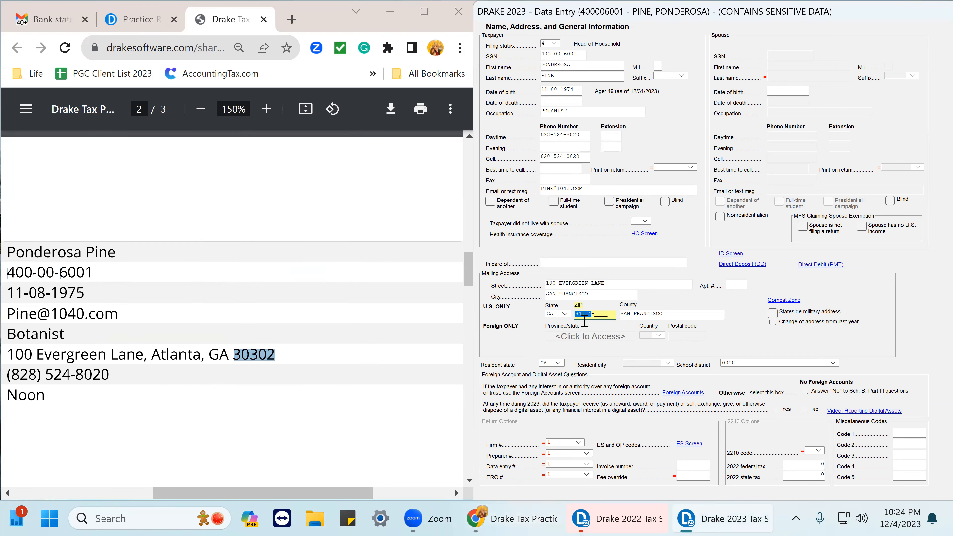
right_click(585, 315)
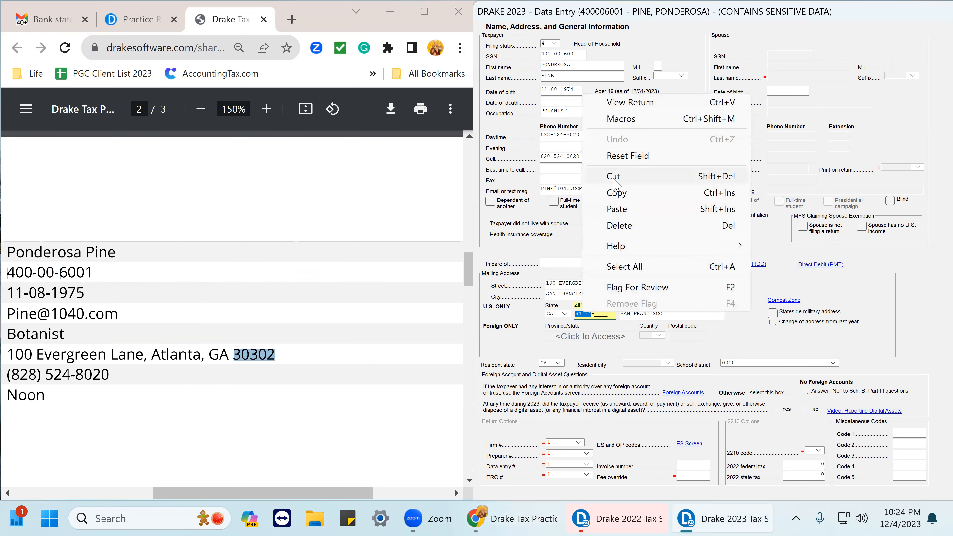
left_click(619, 210)
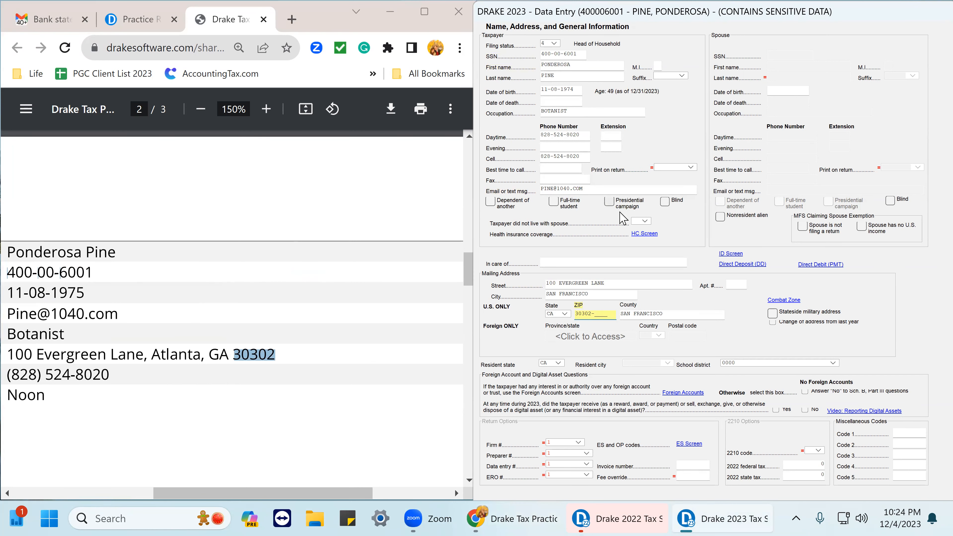
key("Tab")
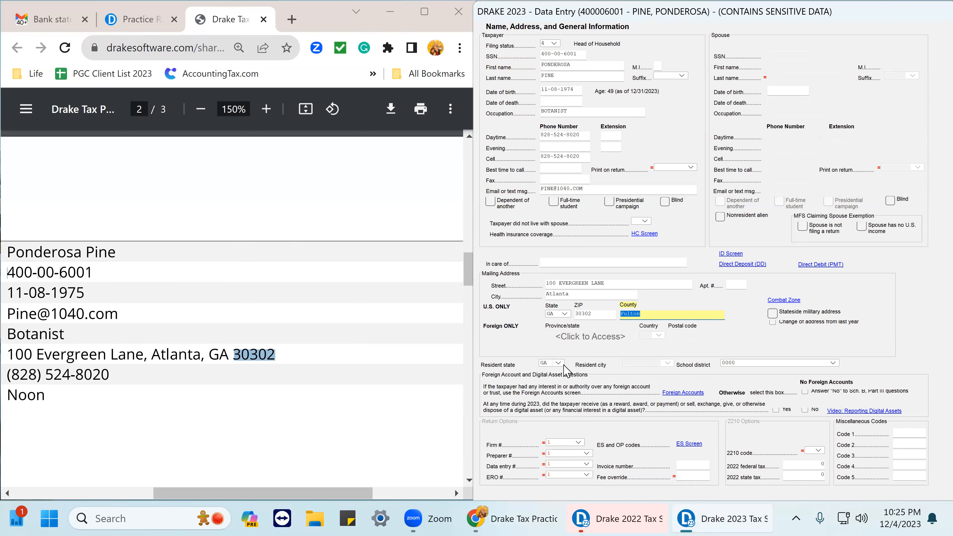
Set the resident state to GA.
left_click(559, 363)
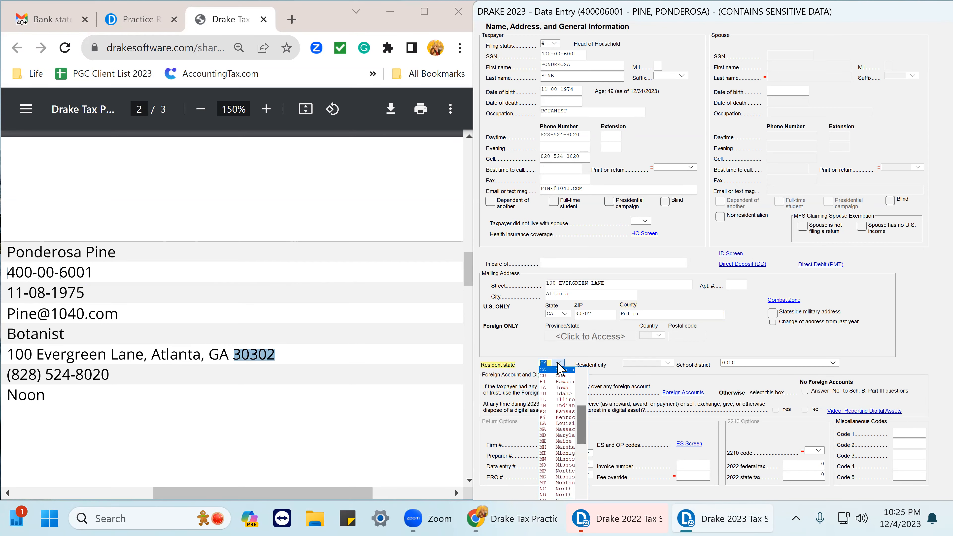
left_click(559, 370)
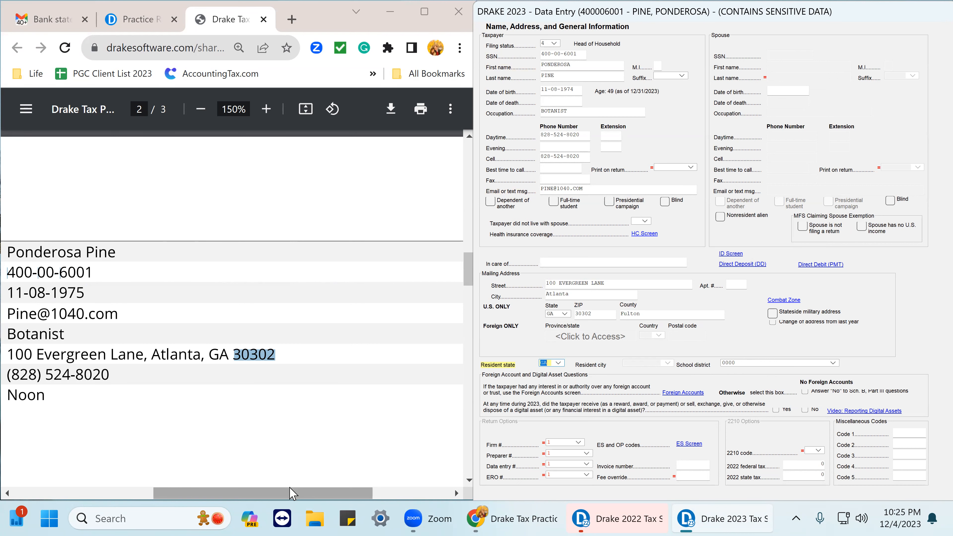
left_click_drag(289, 494, 144, 509)
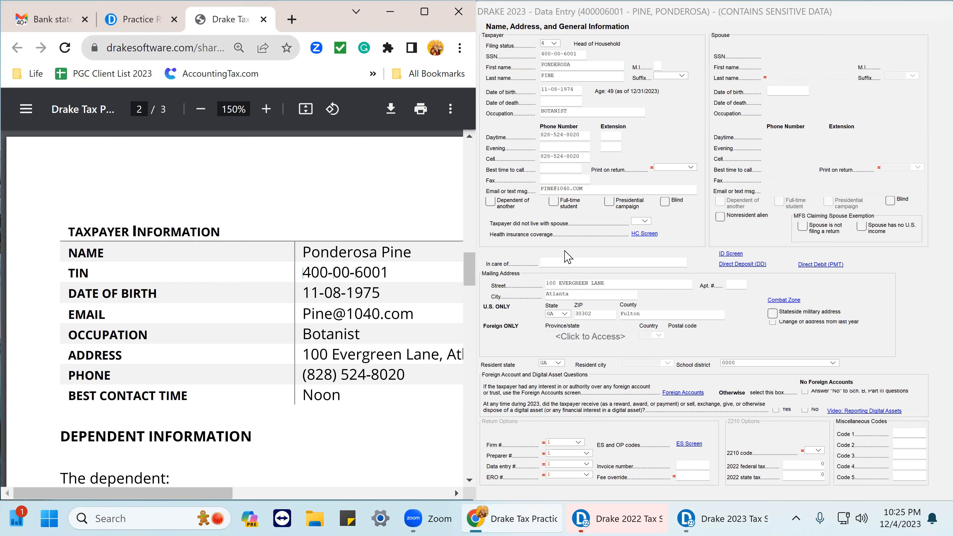
Zoom the practice return PDF out to 80% and review the scenario instructions.
scroll(316, 287, "up", 5)
scroll(316, 287, "up", 5)
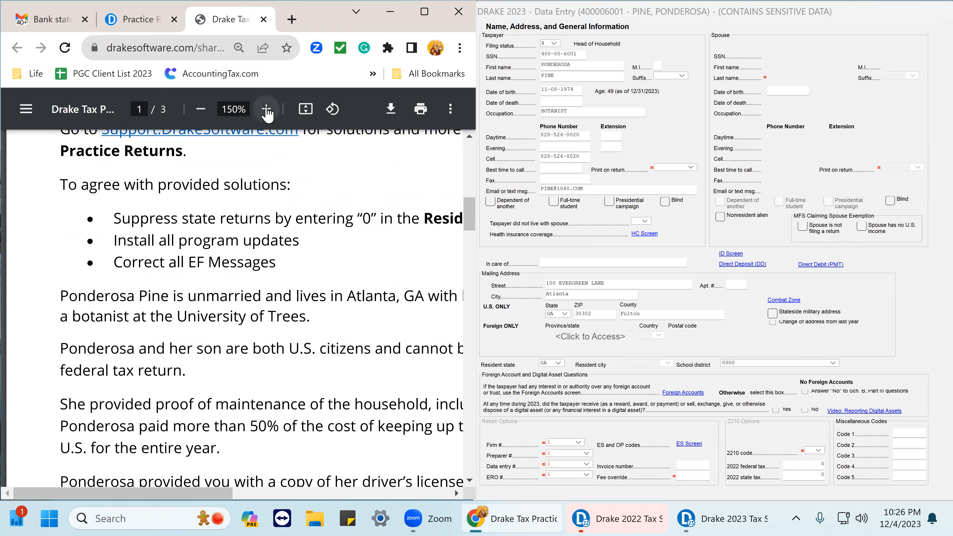
left_click(201, 110)
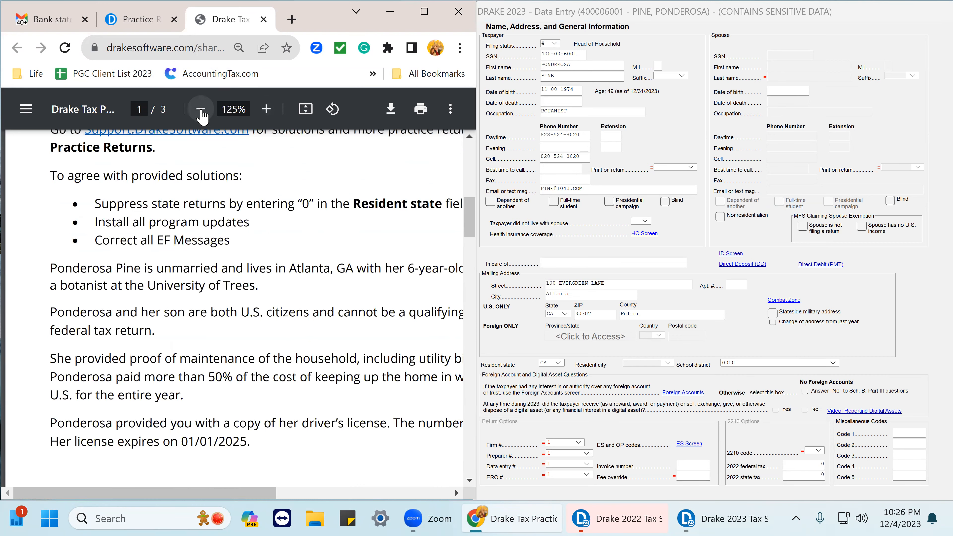
left_click(201, 110)
left_click(201, 110)
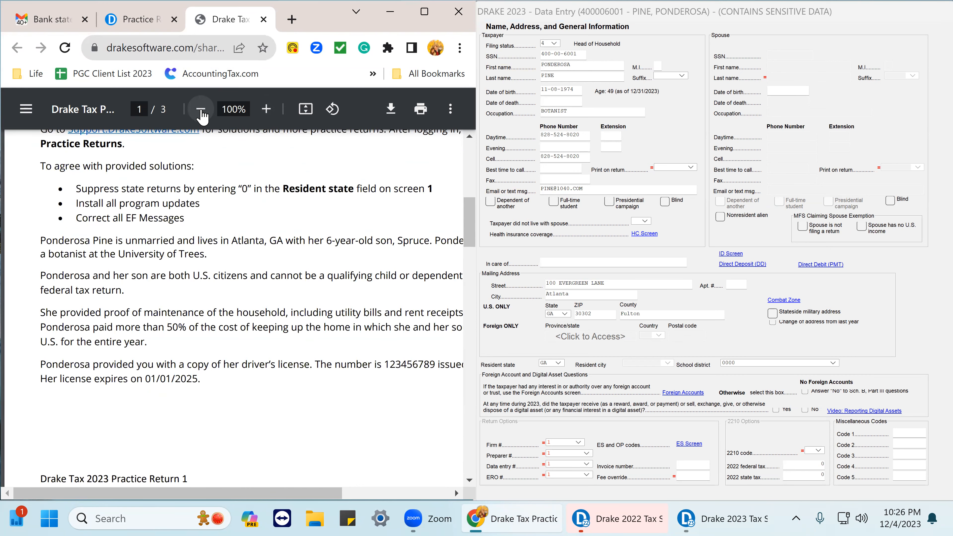
left_click(201, 110)
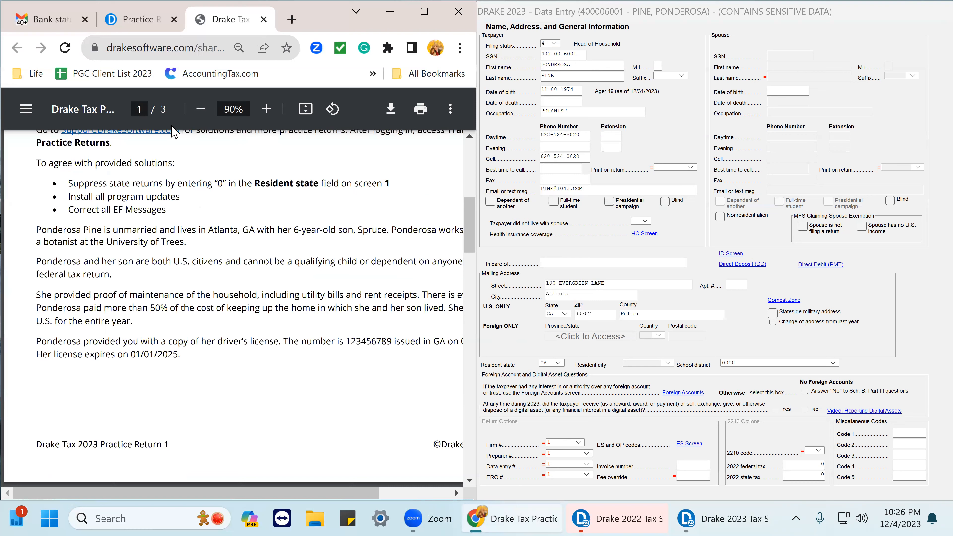
left_click(201, 110)
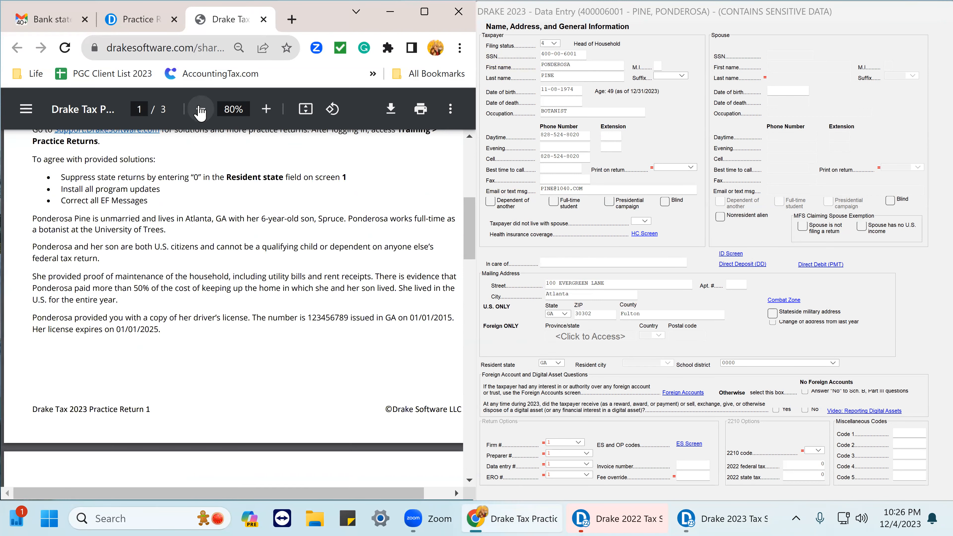
scroll(210, 236, "up", 2)
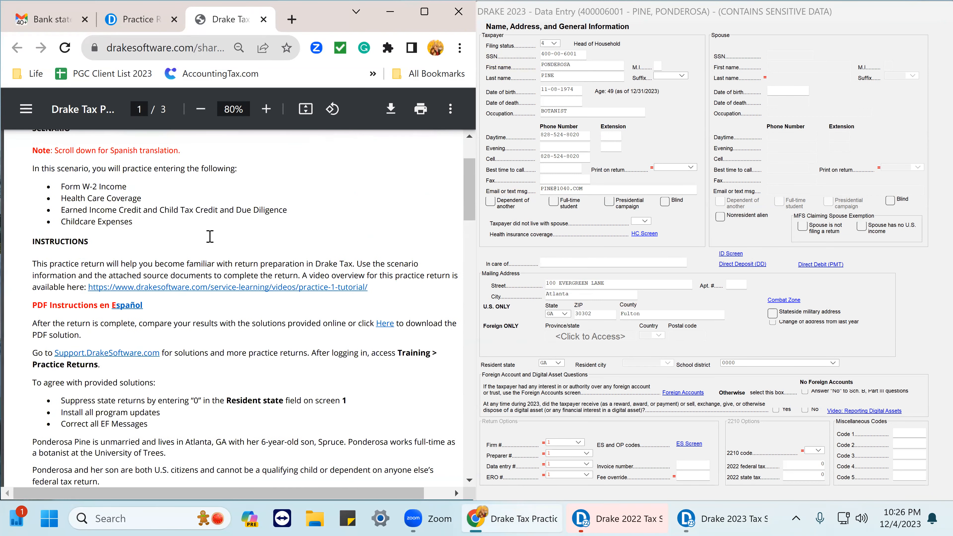
scroll(208, 277, "up", 2)
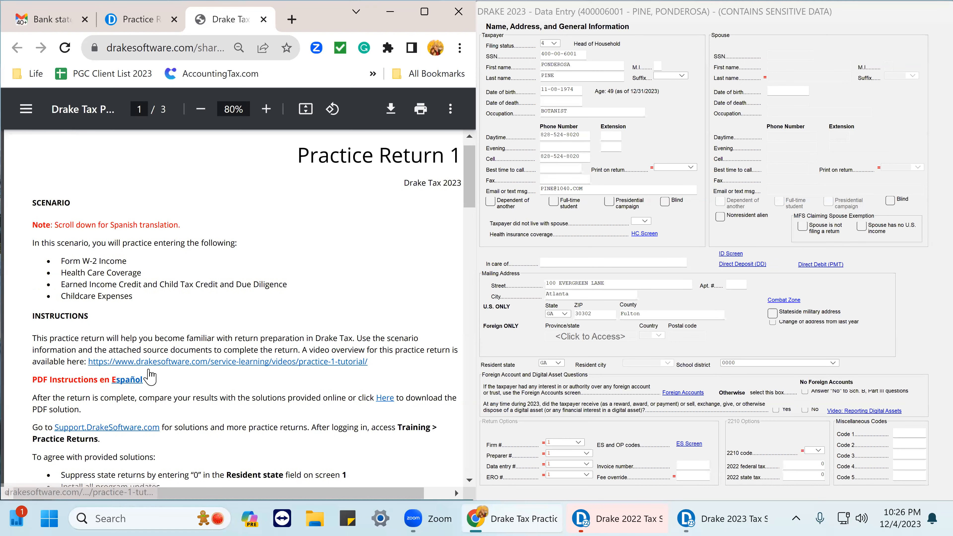
scroll(142, 426, "down", 4)
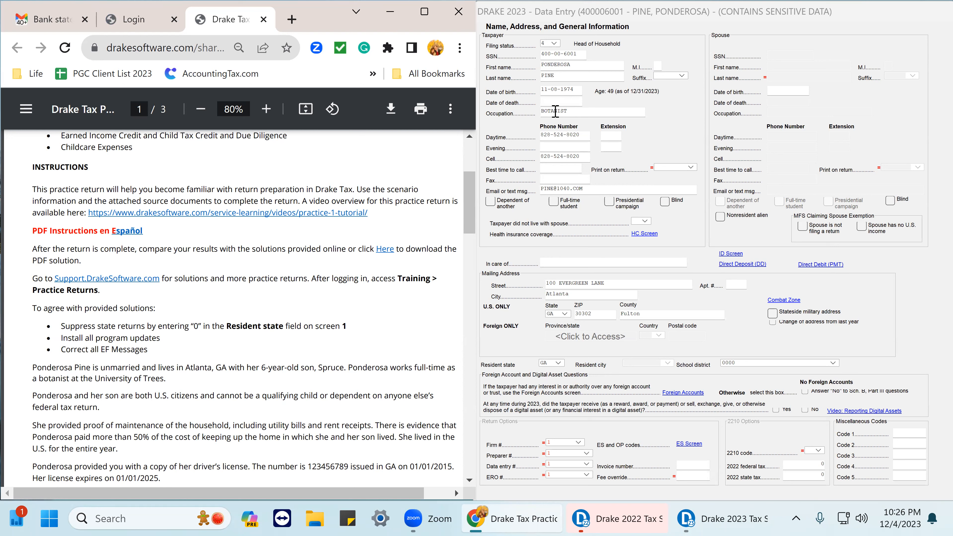
Set the filing status to 4, Head of Household.
left_click(554, 44)
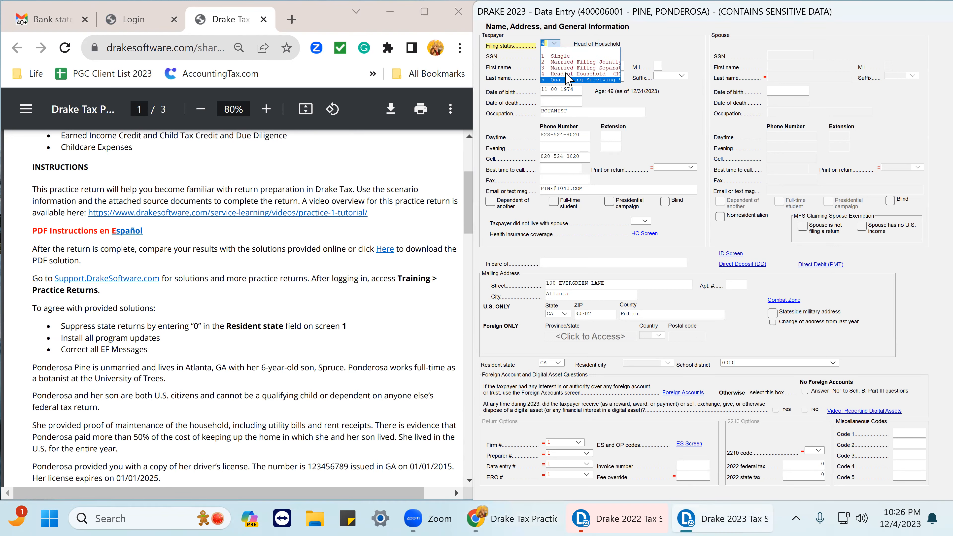
left_click(567, 74)
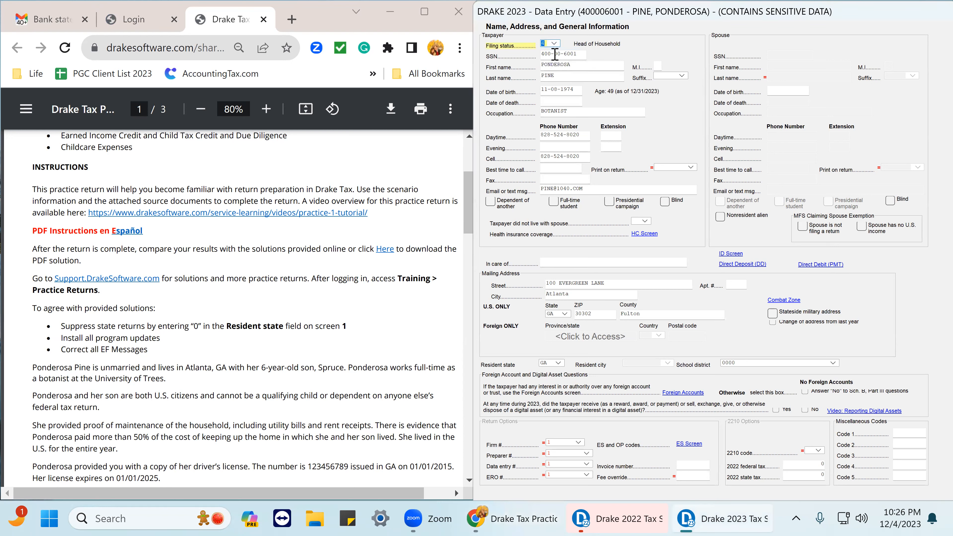
left_click(553, 44)
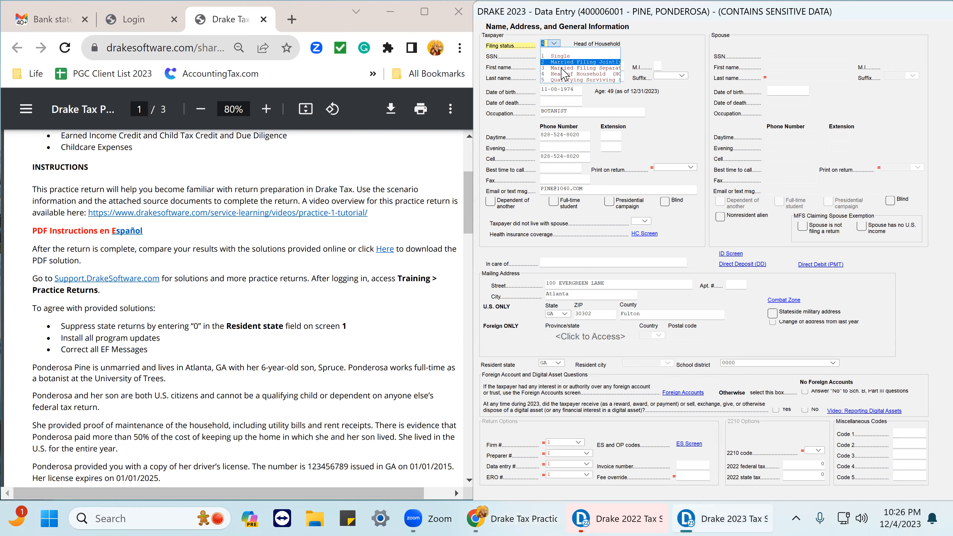
left_click(565, 74)
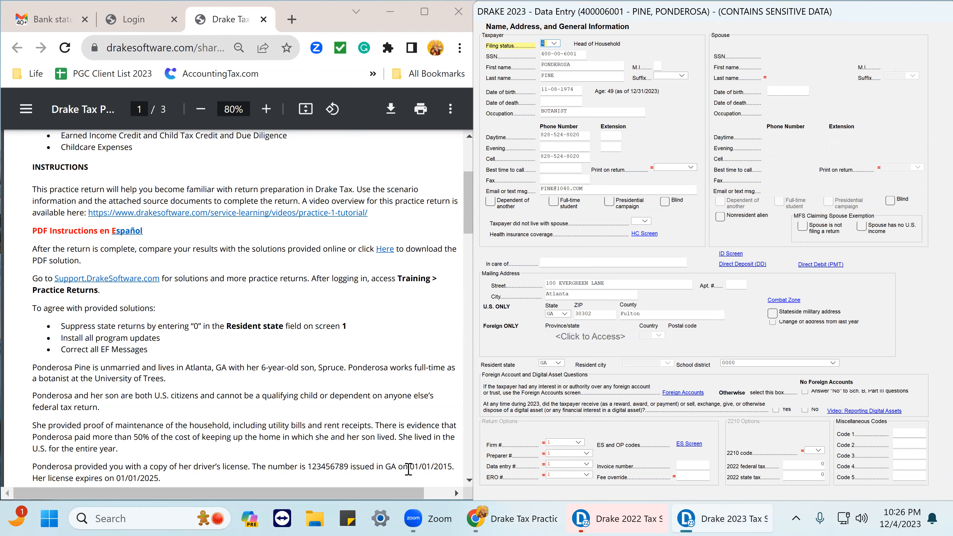
Open the health care coverage screen and mark that everybody had minimum essential coverage for every month.
mouse_move(687, 520)
left_click(554, 44)
left_click(646, 234)
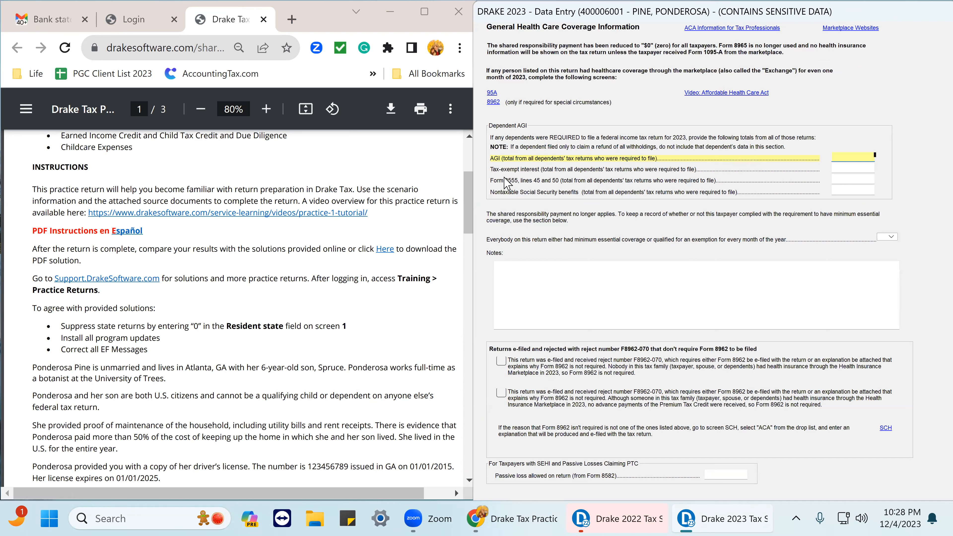
left_click(892, 238)
left_click(890, 250)
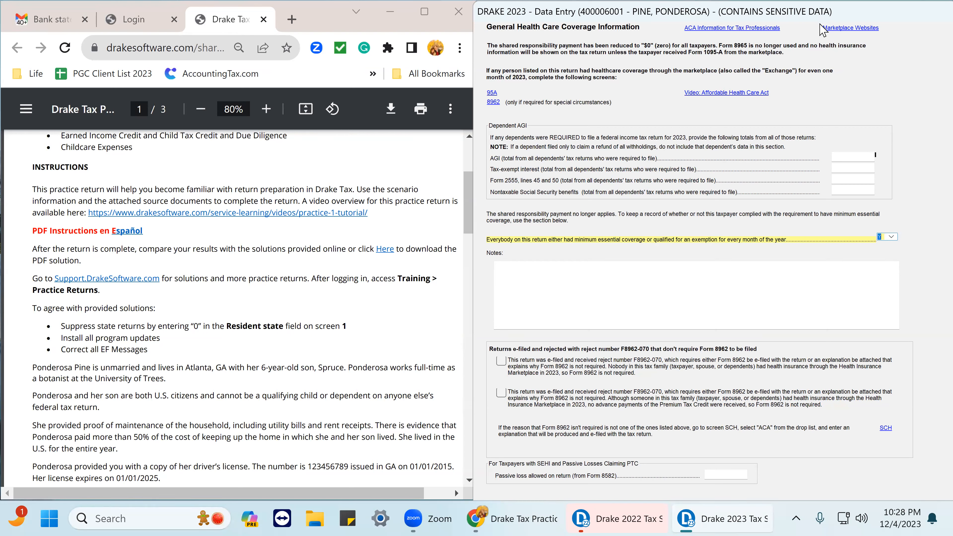
key("Escape")
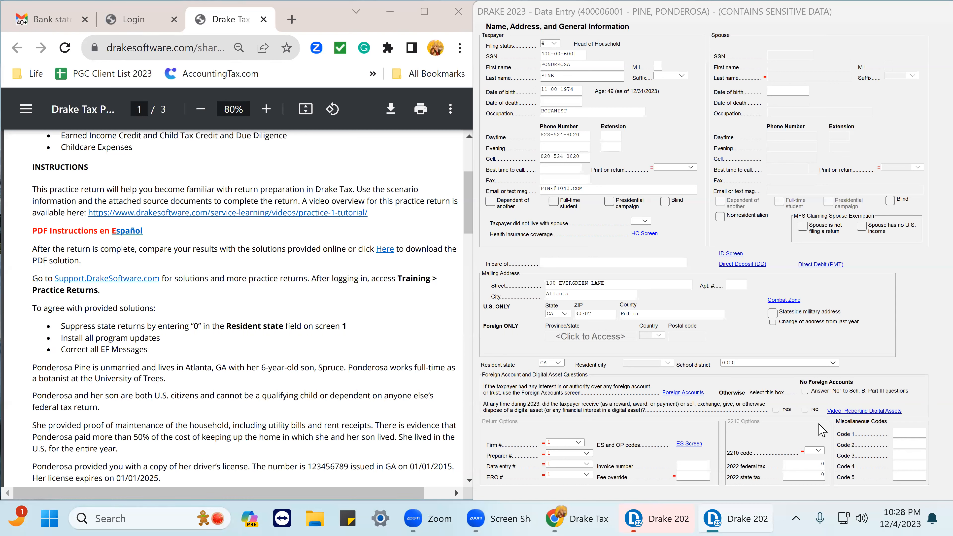
Open the ID screen and replace the taxpayer's driver's license number with the one given in the practice return.
left_click(730, 253)
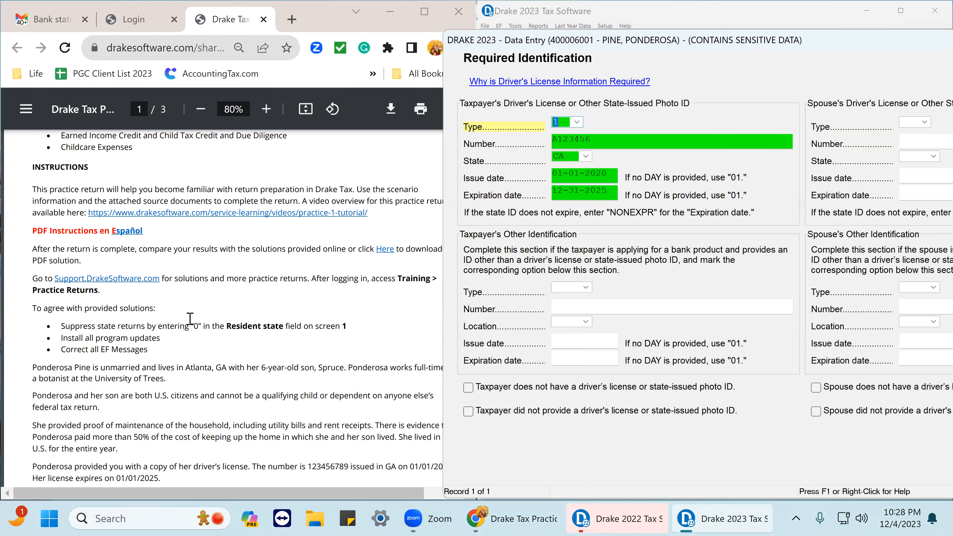
scroll(190, 319, "down", 5)
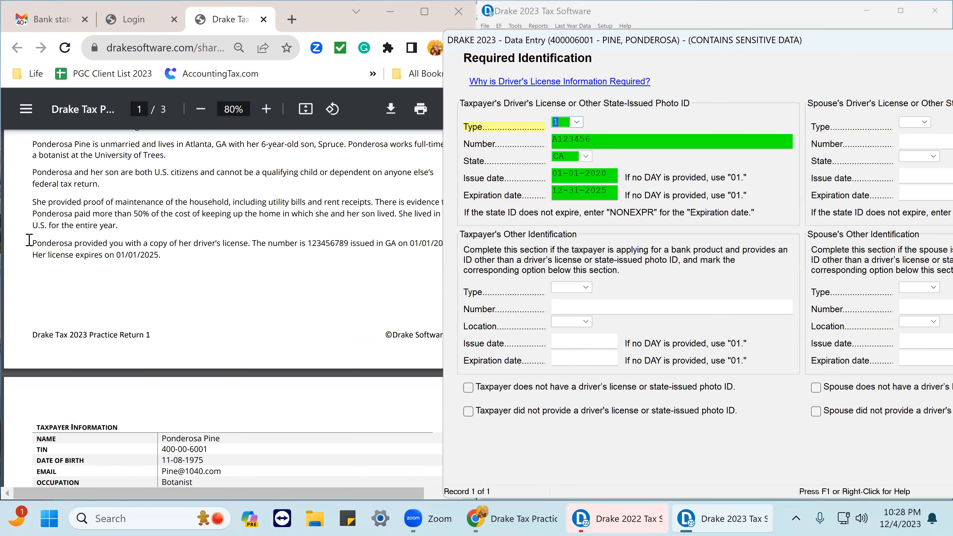
left_click_drag(33, 243, 457, 271)
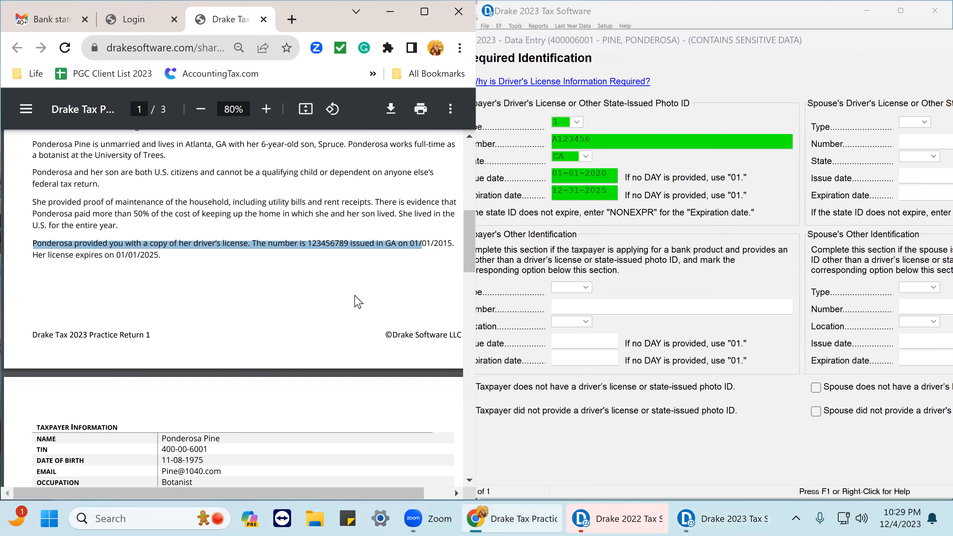
left_click(369, 289)
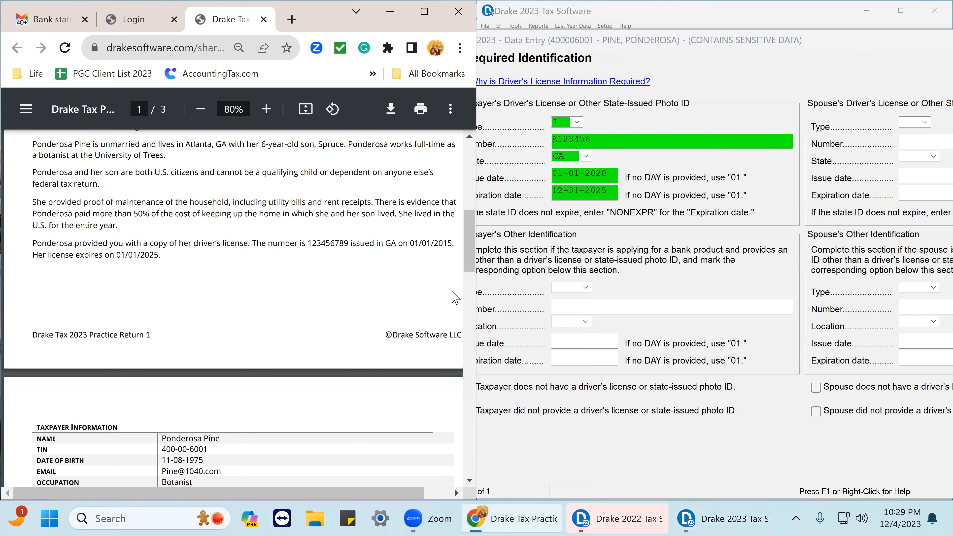
left_click(655, 222)
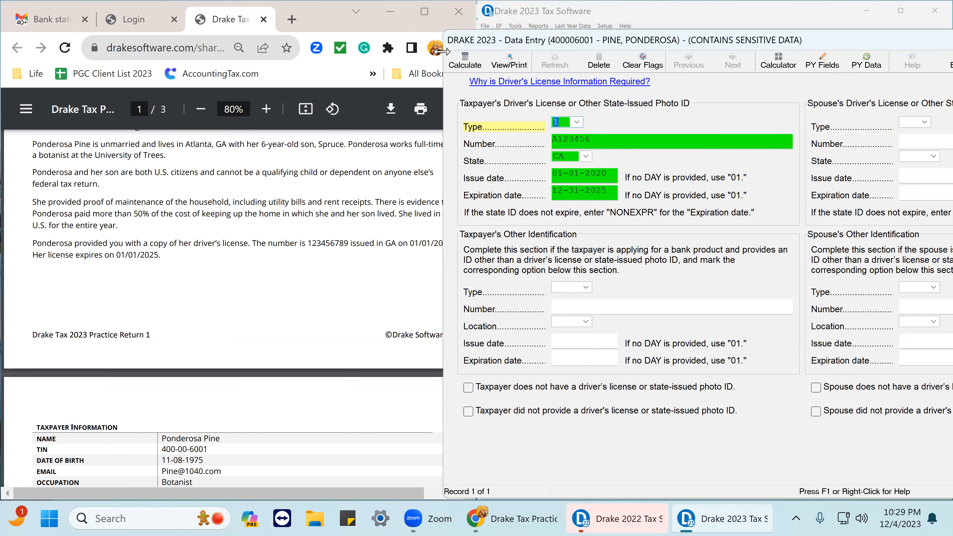
left_click_drag(437, 50, 482, 63)
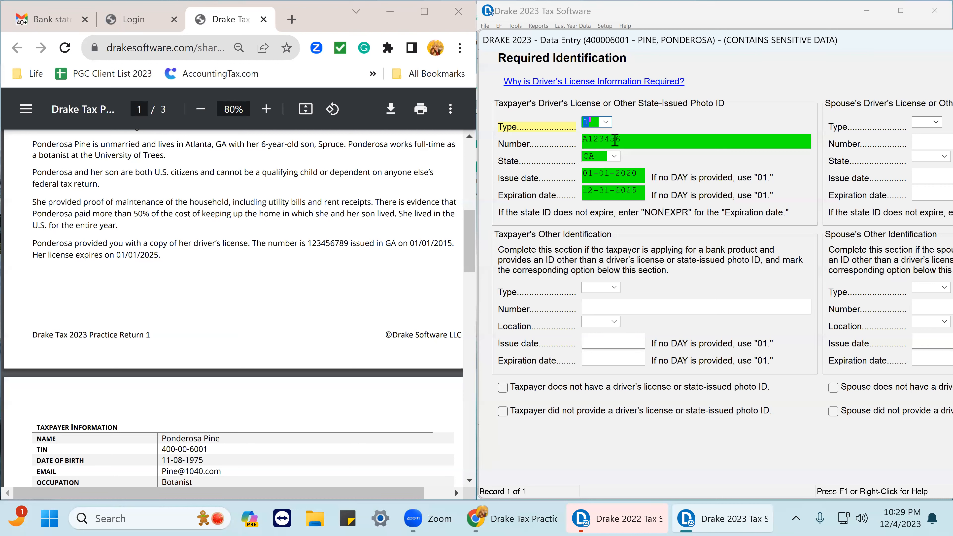
left_click_drag(626, 140, 582, 140)
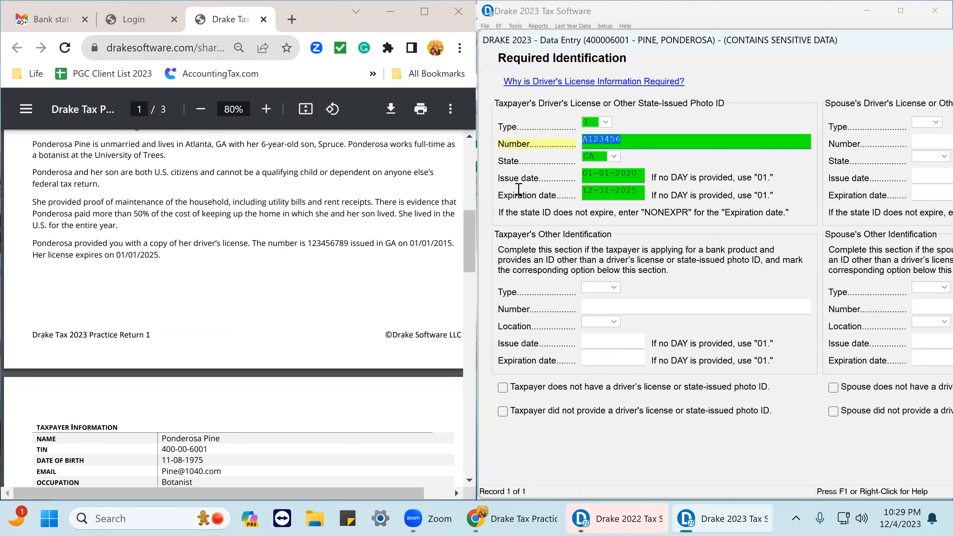
key("Delete")
type("1")
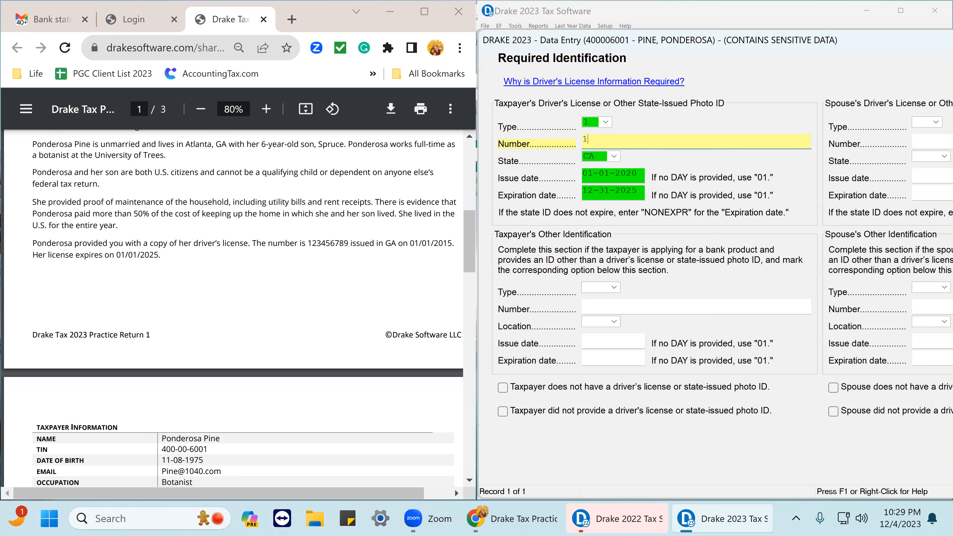
type("23456789")
key("Tab")
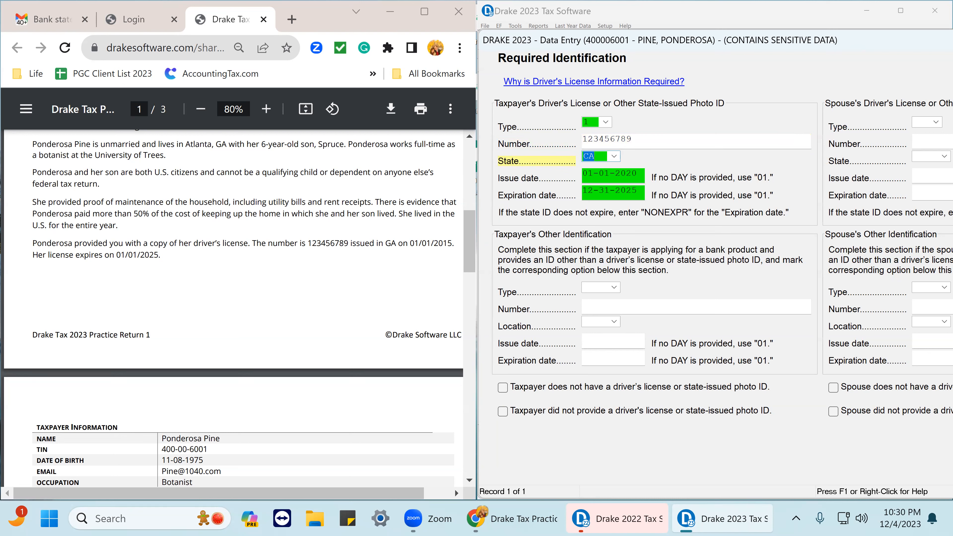
Set the license's issuing state to GA and its issue date to 01-01-2015.
type("GA")
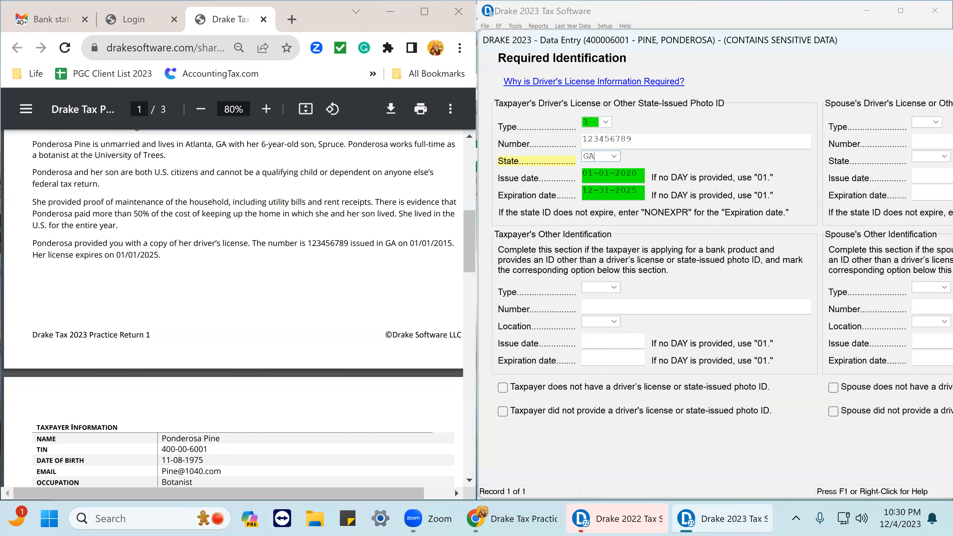
key("Tab")
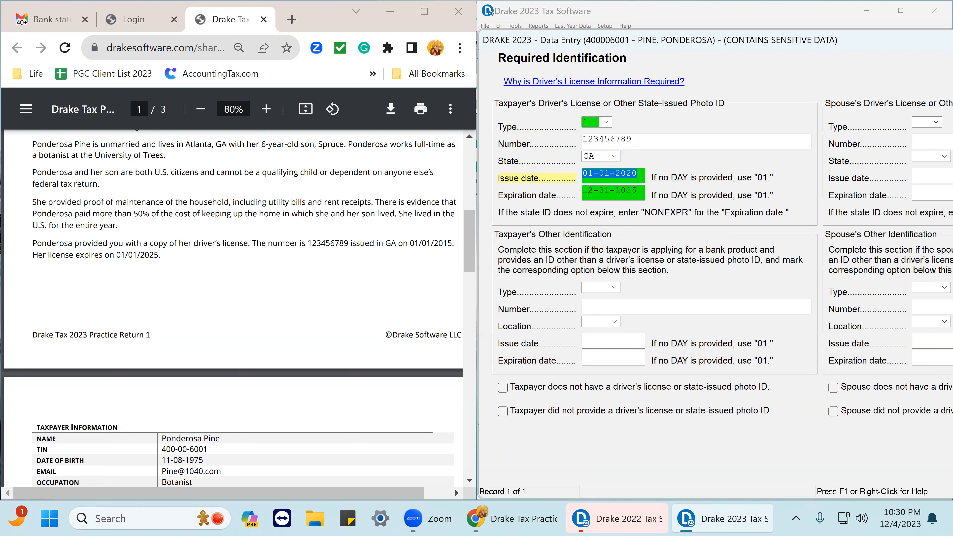
type("01-0")
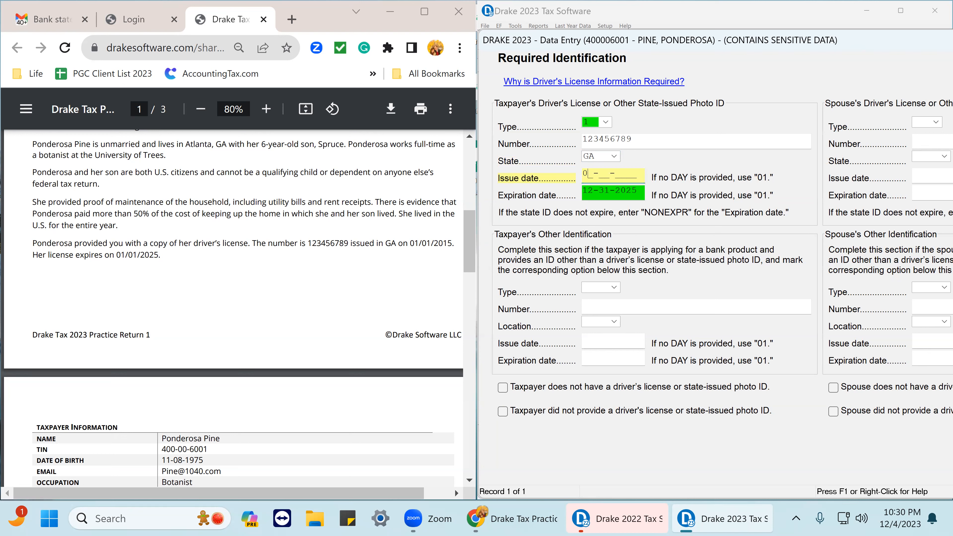
type("1-2025")
key("BackSpace")
key("BackSpace")
type("15")
key("Tab")
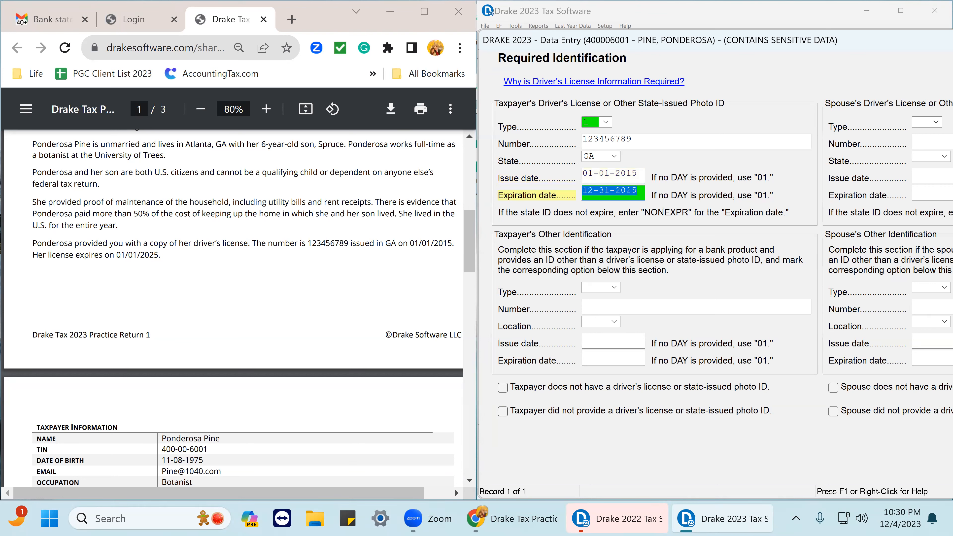
Set the license expiration date to 01-01-2025.
type("01-")
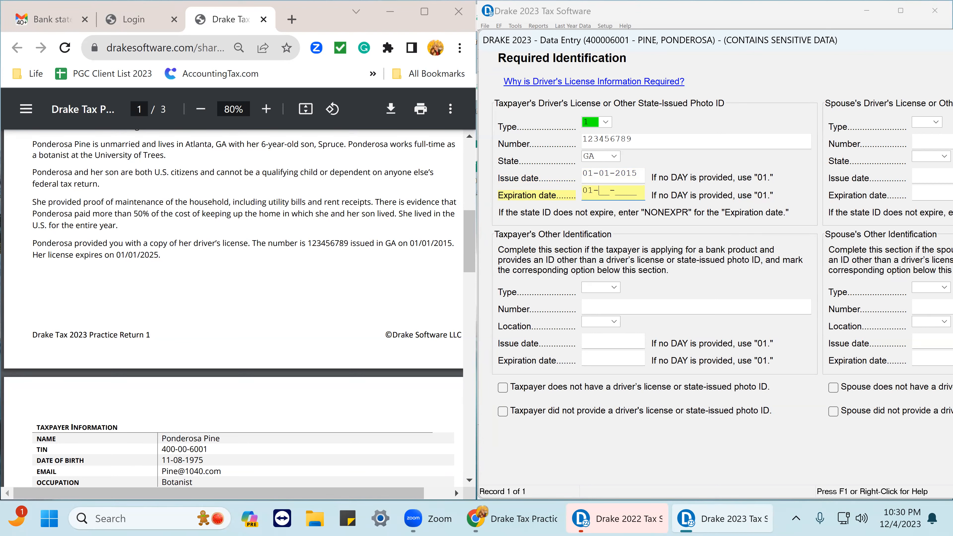
type("01-2025")
key("Tab")
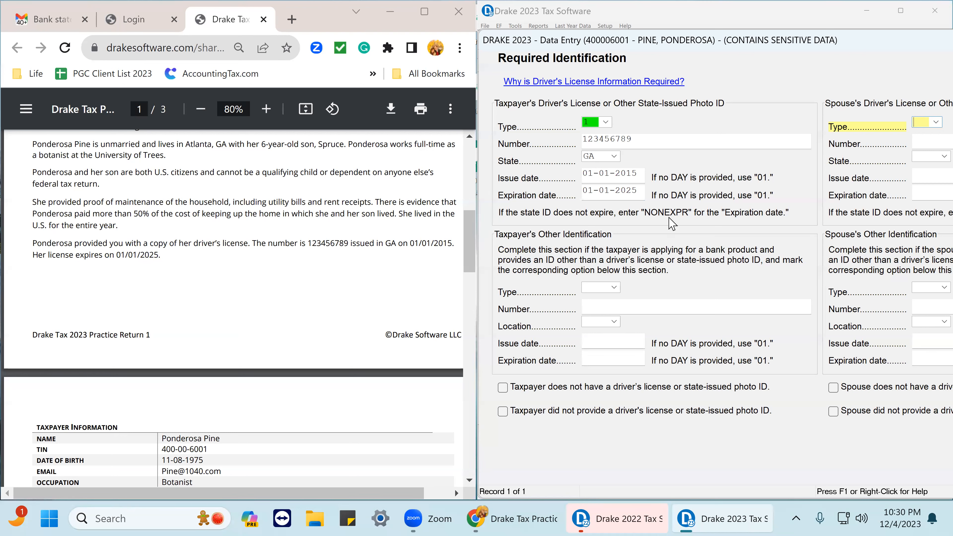
Set the taxpayer's ID type to 1 Driver's license and close the identification screen.
left_click(592, 122)
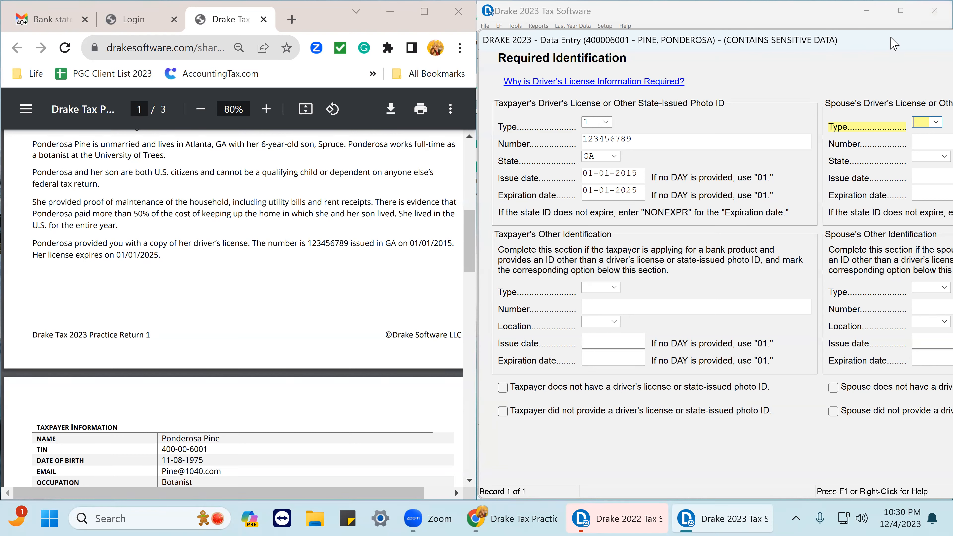
left_click_drag(890, 38, 636, 63)
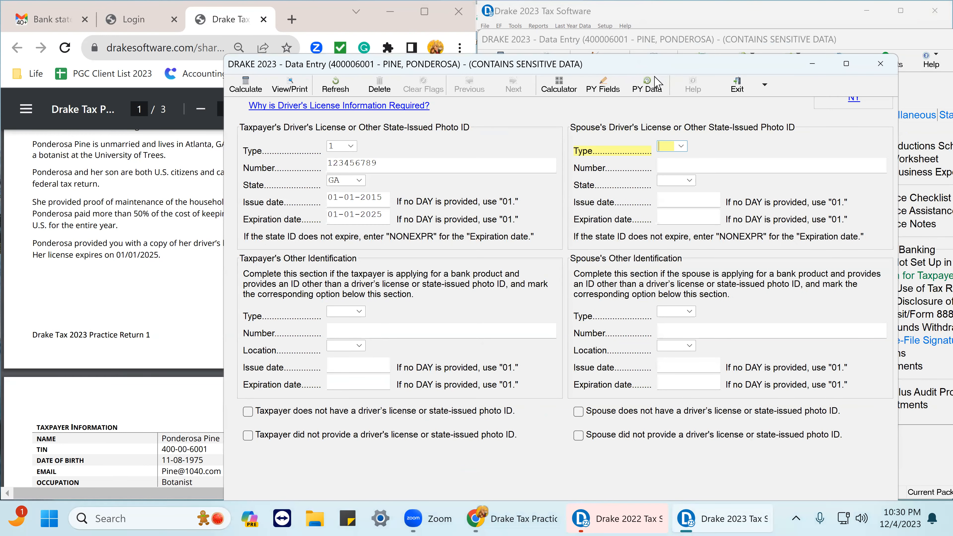
left_click(351, 146)
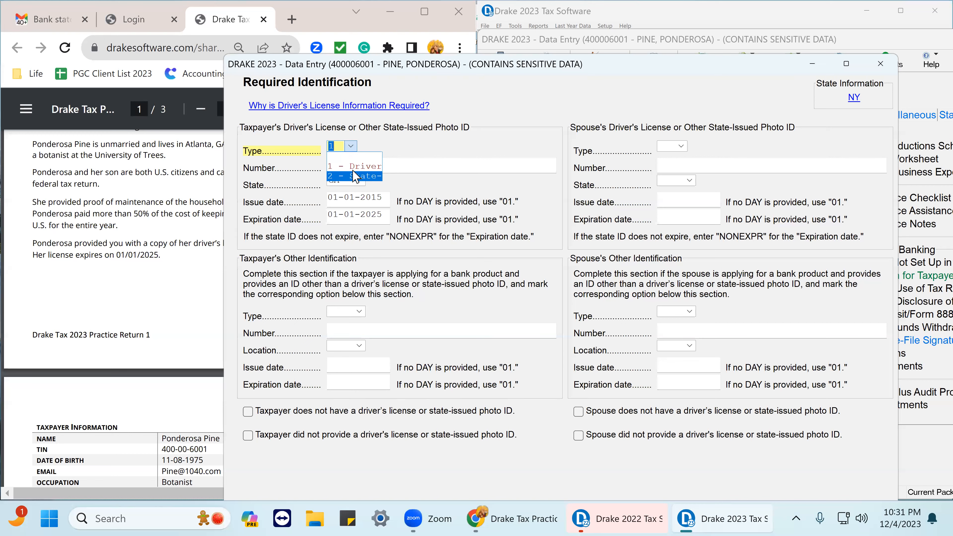
left_click(353, 168)
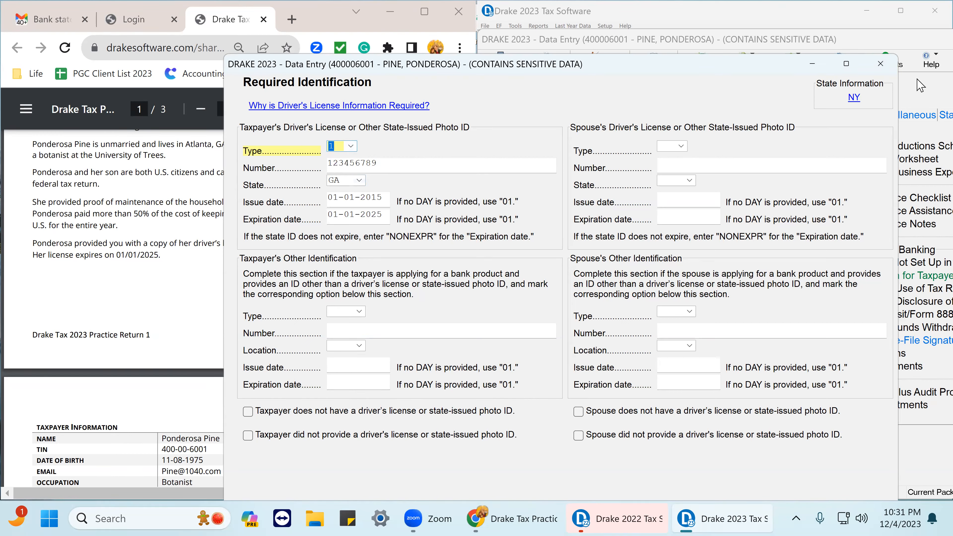
left_click(879, 64)
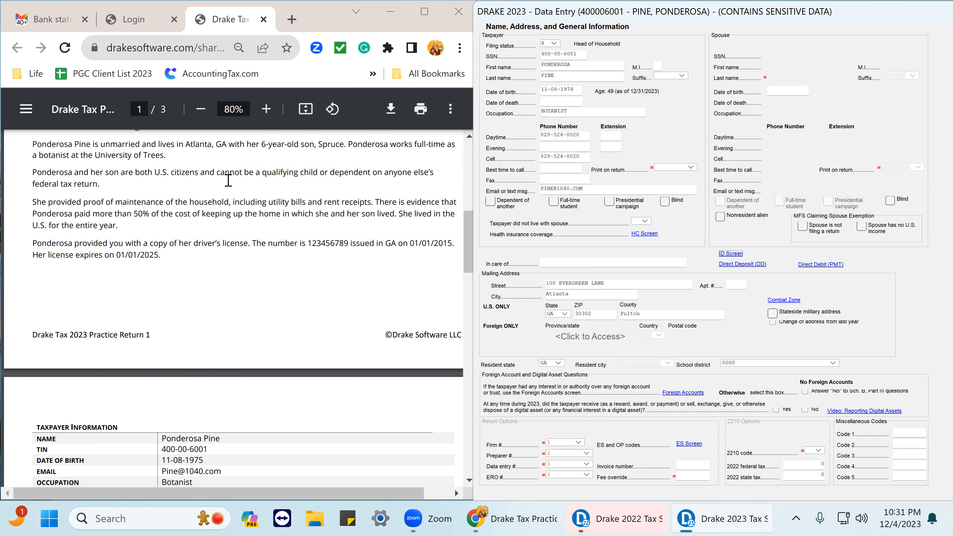
Scroll through the practice return's dependent, income and due diligence sections.
scroll(228, 193, "down", 10)
scroll(229, 195, "up", 4)
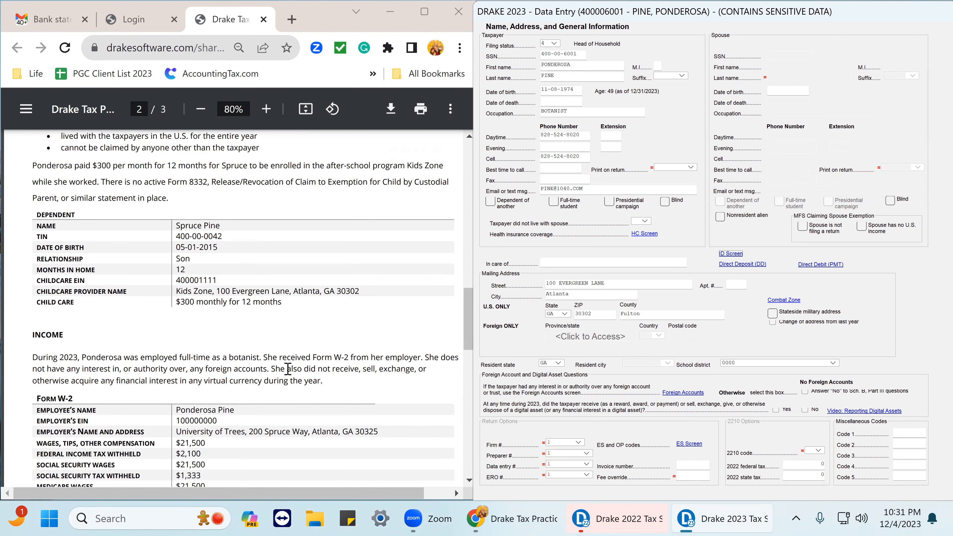
scroll(292, 383, "down", 12)
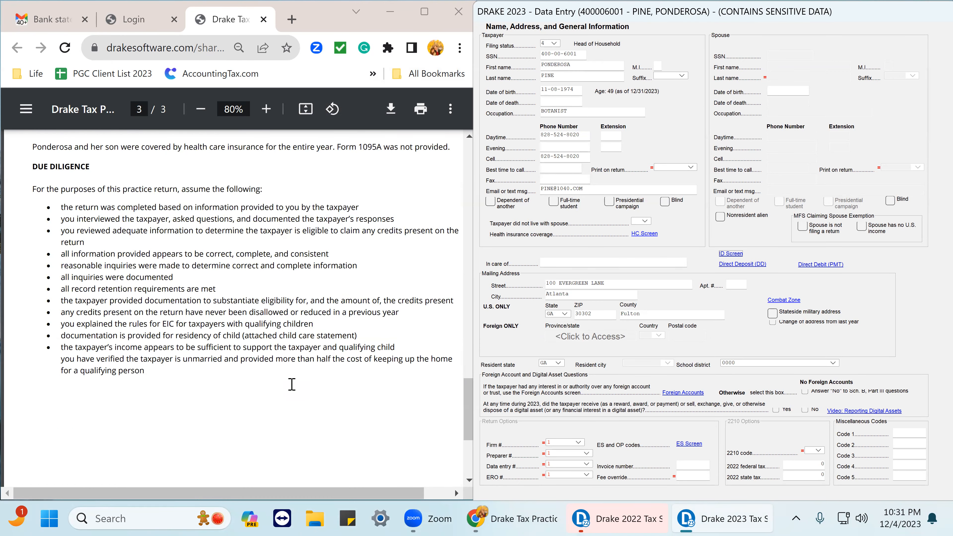
scroll(292, 384, "up", 4)
scroll(292, 384, "down", 9)
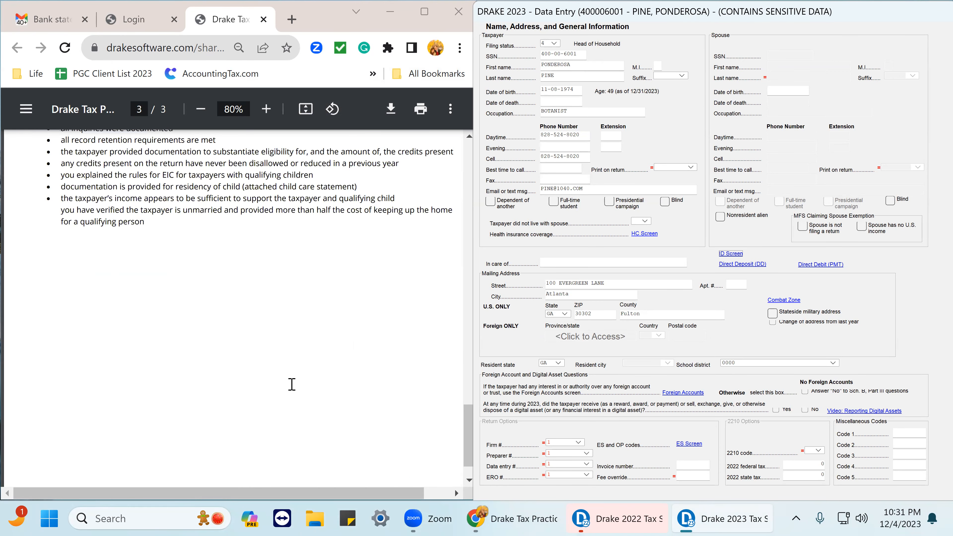
scroll(246, 348, "up", 13)
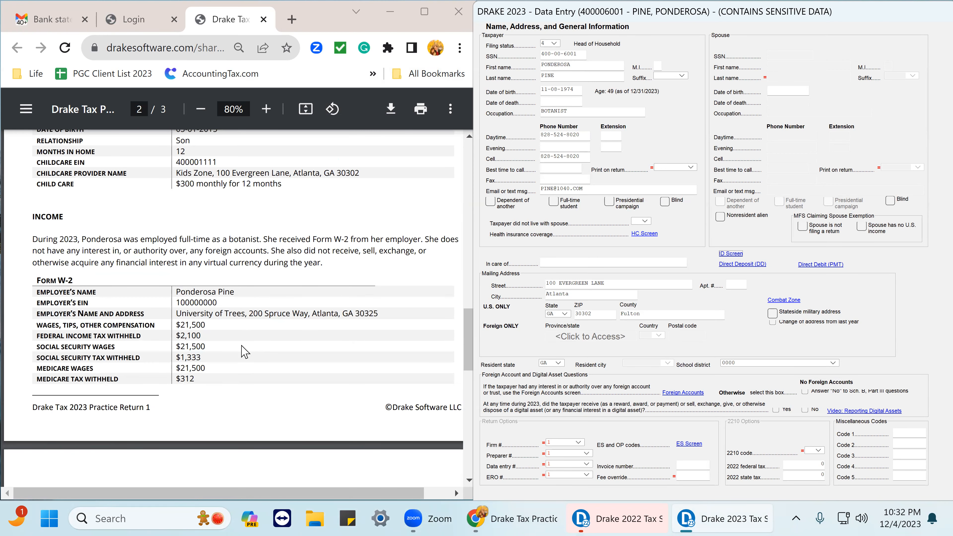
scroll(245, 351, "up", 4)
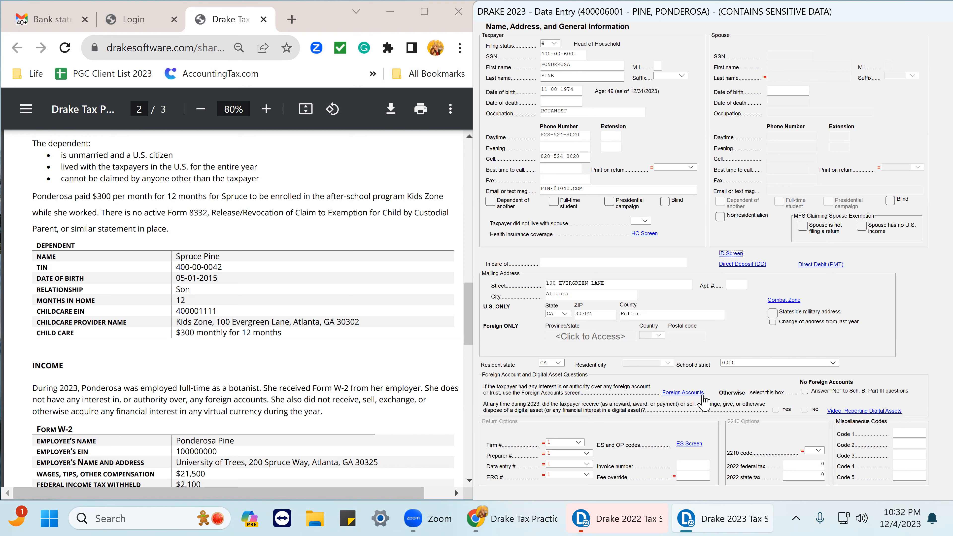
Open the foreign account questions, answer No to questions 7a, FBAR and 8, and close the screen.
left_click(680, 393)
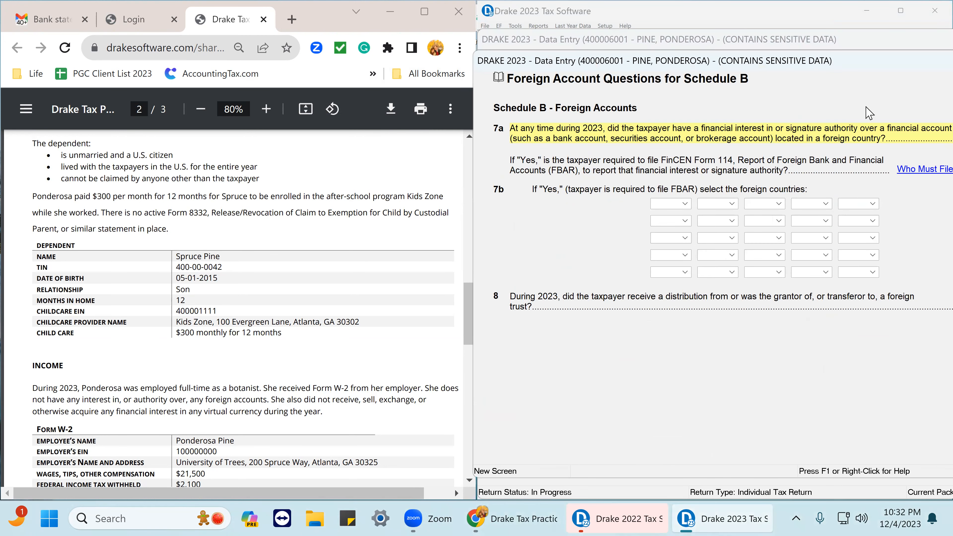
left_click(827, 24)
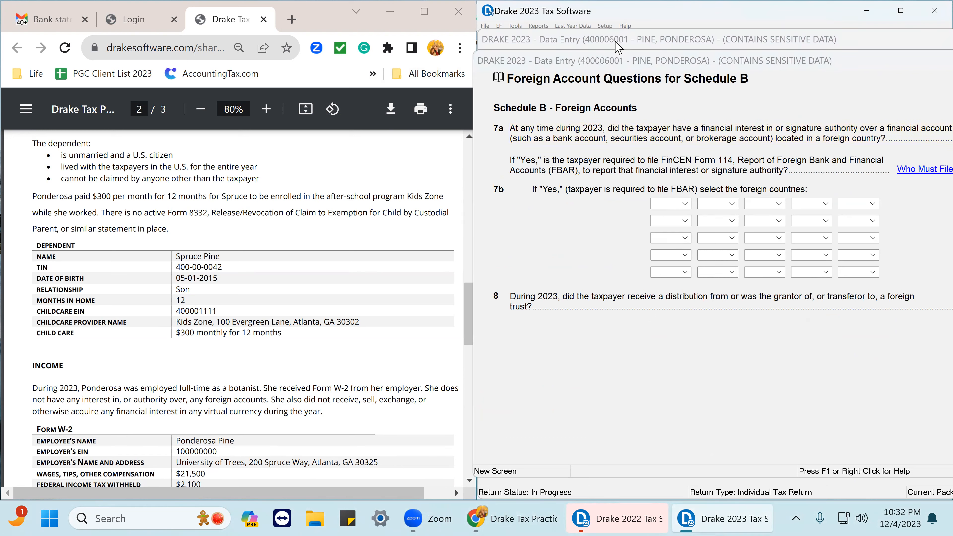
left_click(863, 42)
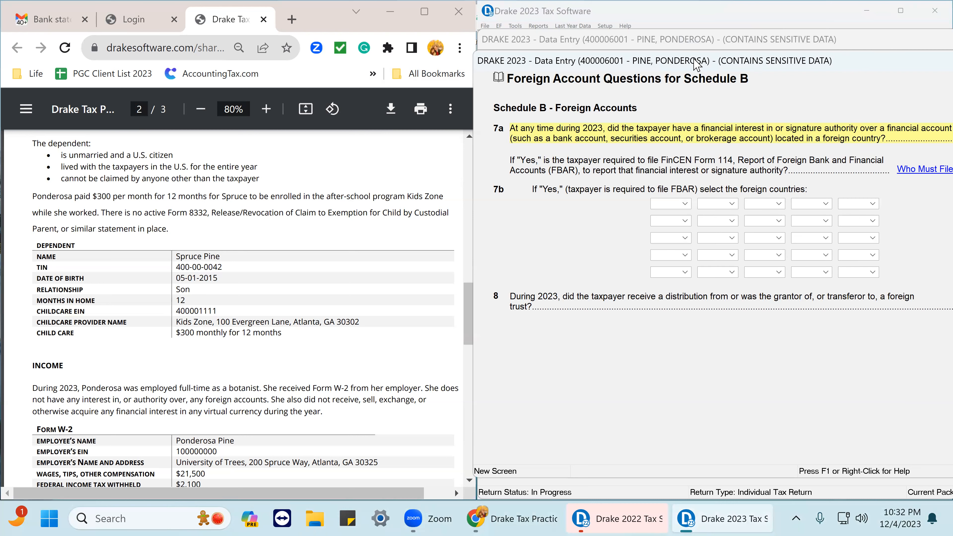
left_click_drag(848, 60, 628, 86)
left_click(797, 160)
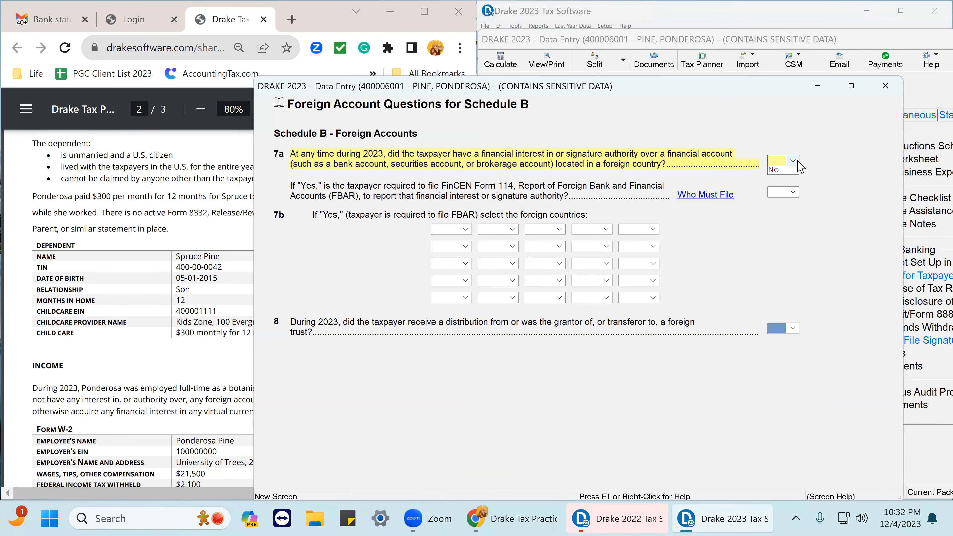
left_click(798, 198)
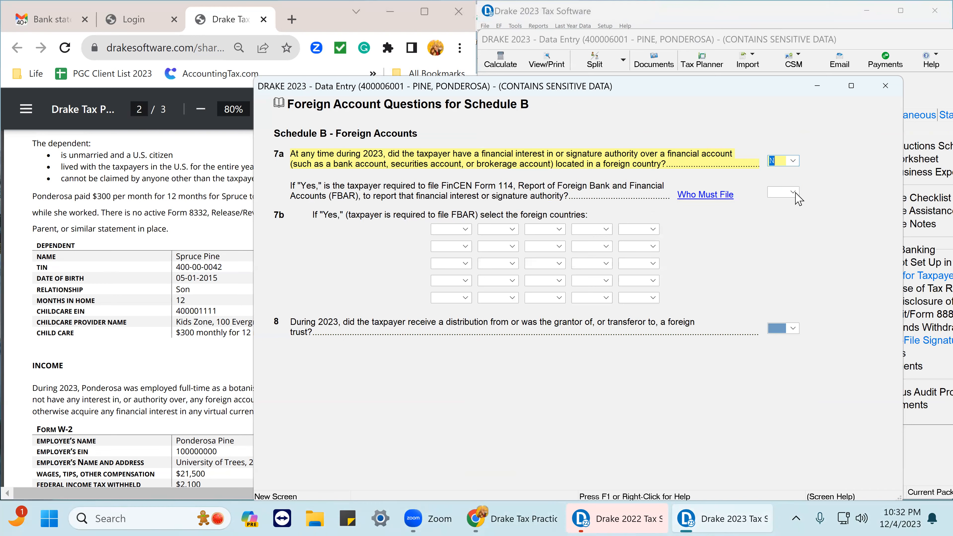
left_click(793, 192)
left_click(781, 233)
left_click(796, 332)
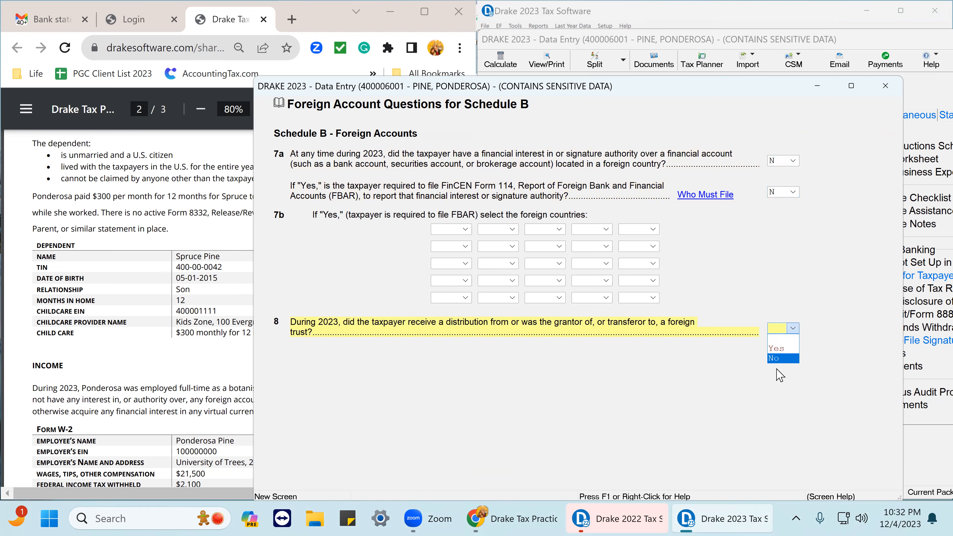
left_click(780, 360)
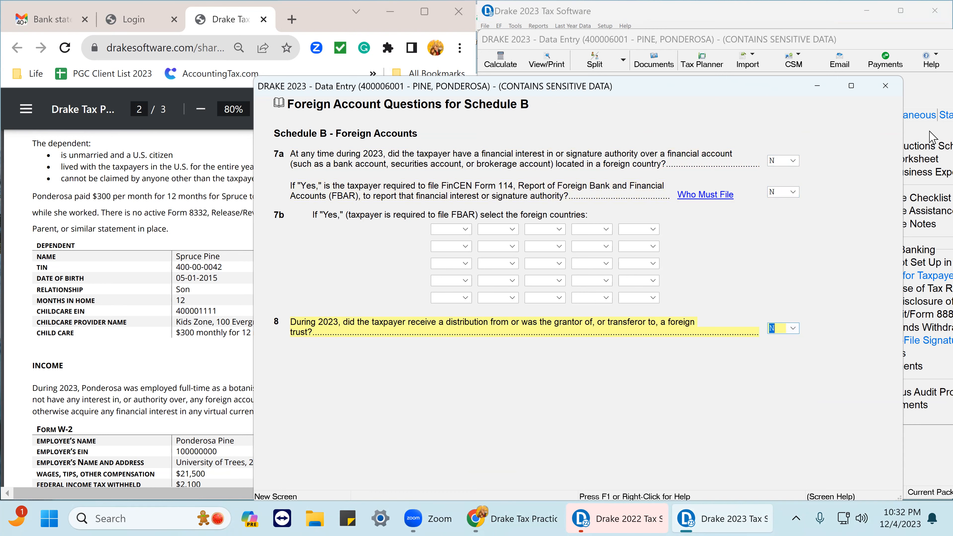
left_click(885, 85)
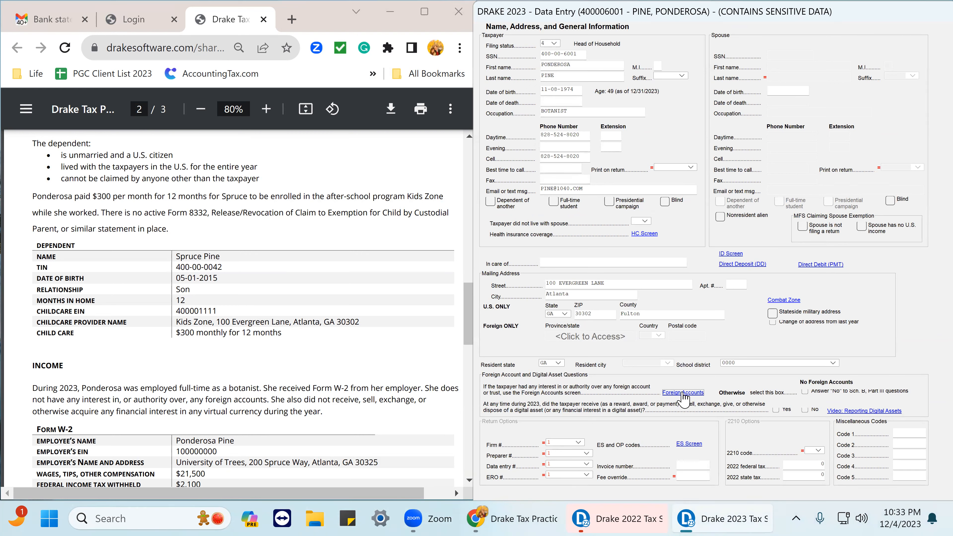
Check the No Foreign Accounts box and answer No to the digital asset question.
left_click(805, 394)
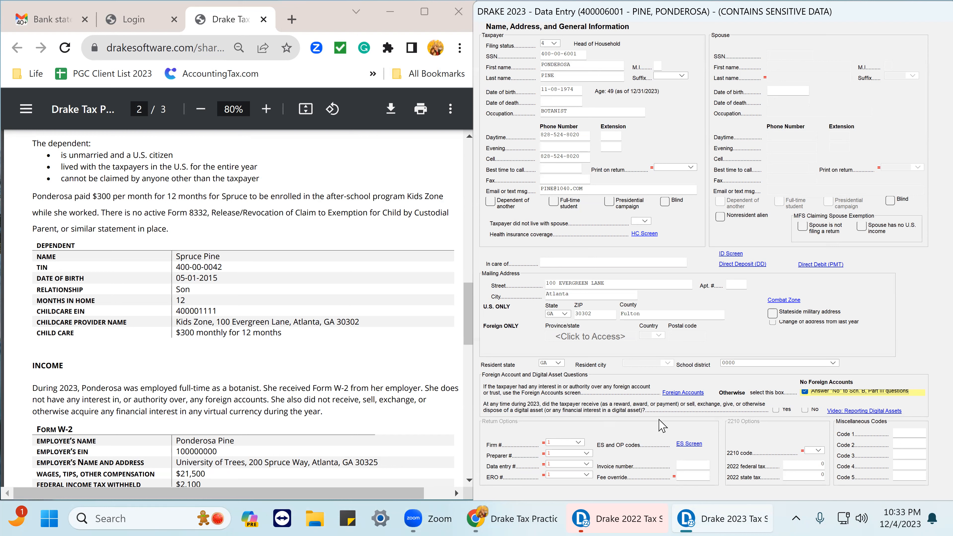
left_click(805, 410)
Flag the 2022 federal tax and 2022 state tax fields for review.
left_click(811, 464)
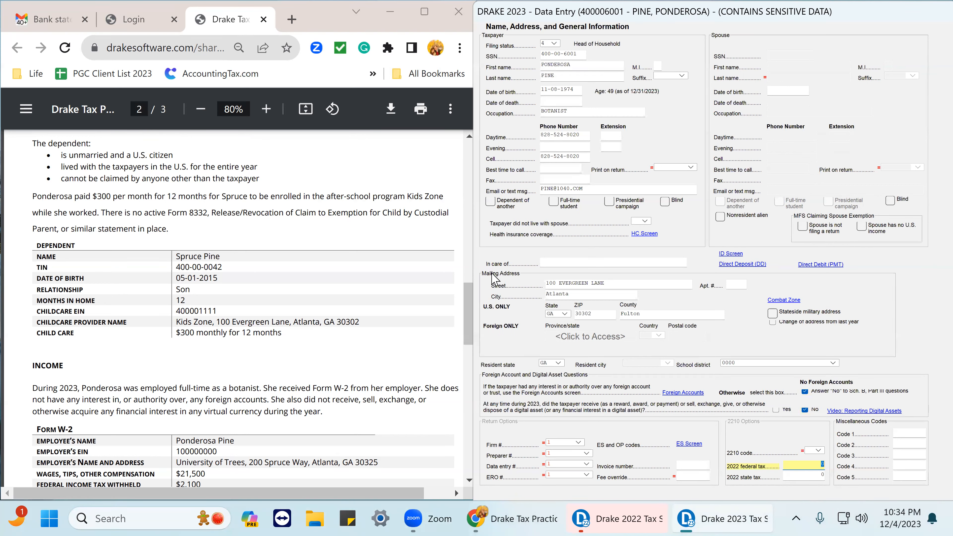
right_click(817, 466)
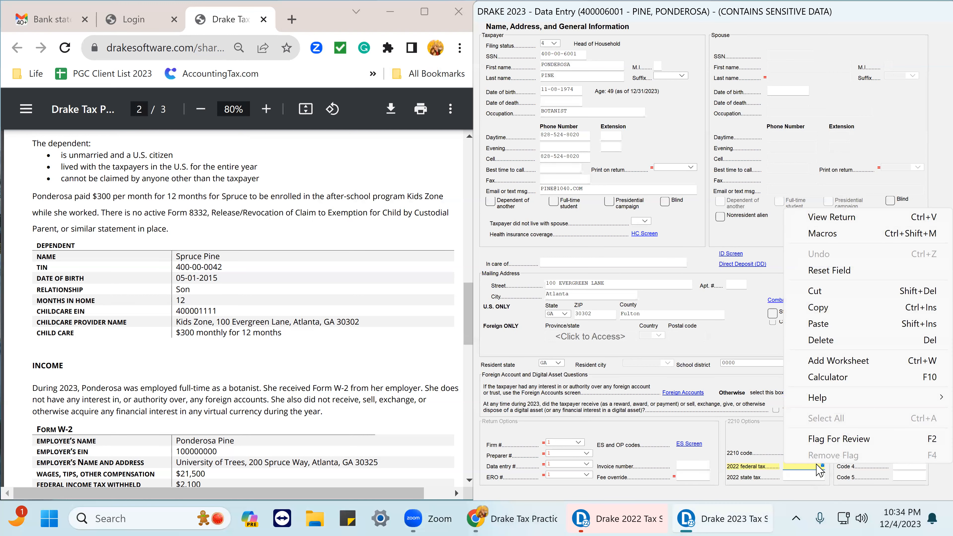
left_click(830, 441)
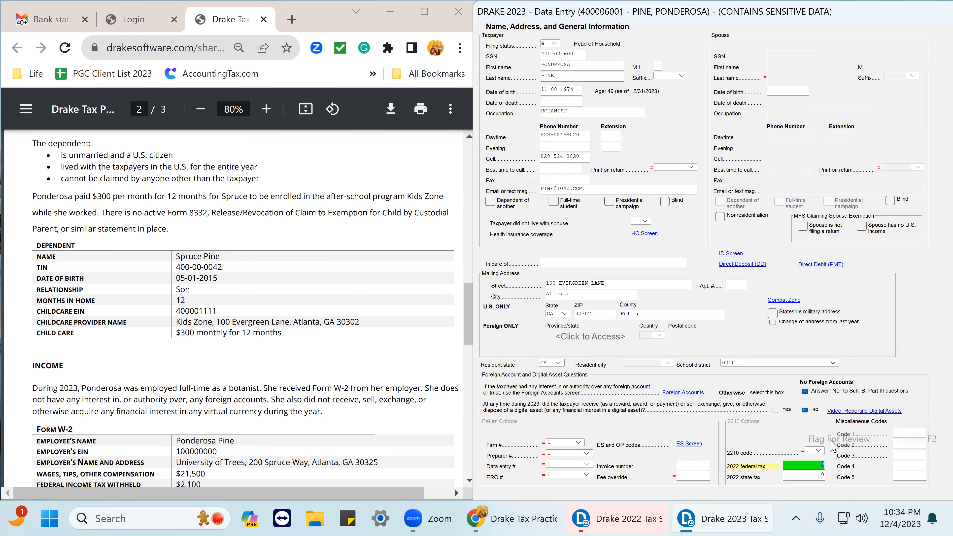
right_click(809, 475)
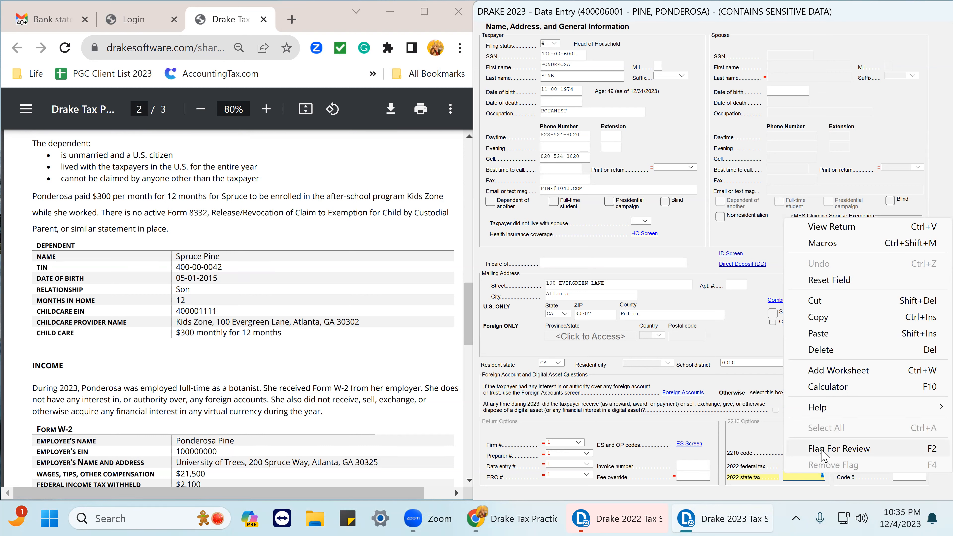
left_click(824, 450)
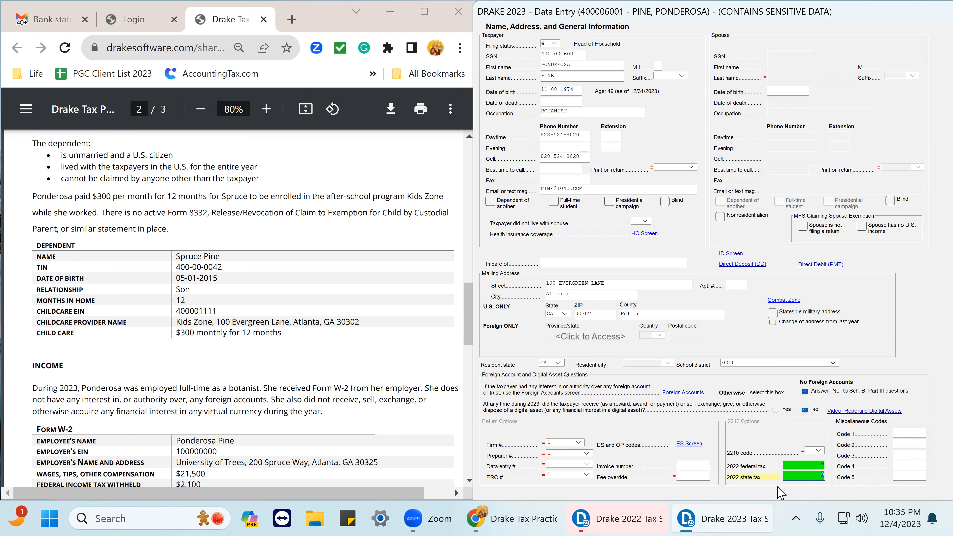
Open the estimated tax payments screen and close it again.
mouse_move(693, 510)
left_click(694, 443)
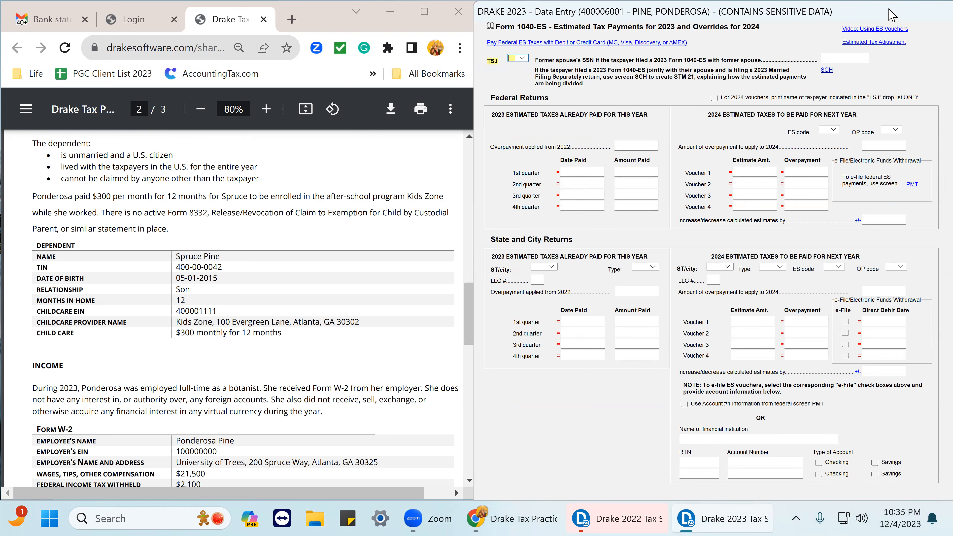
left_click_drag(867, 7, 704, 25)
left_click(929, 28)
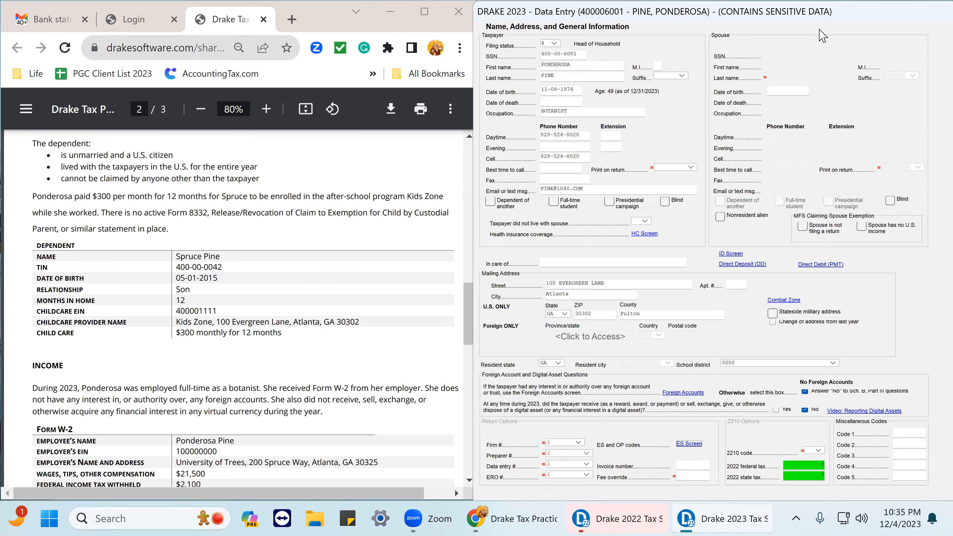
Close the name and address screen, calculate the return for viewing and dismiss the error report.
mouse_move(865, 17)
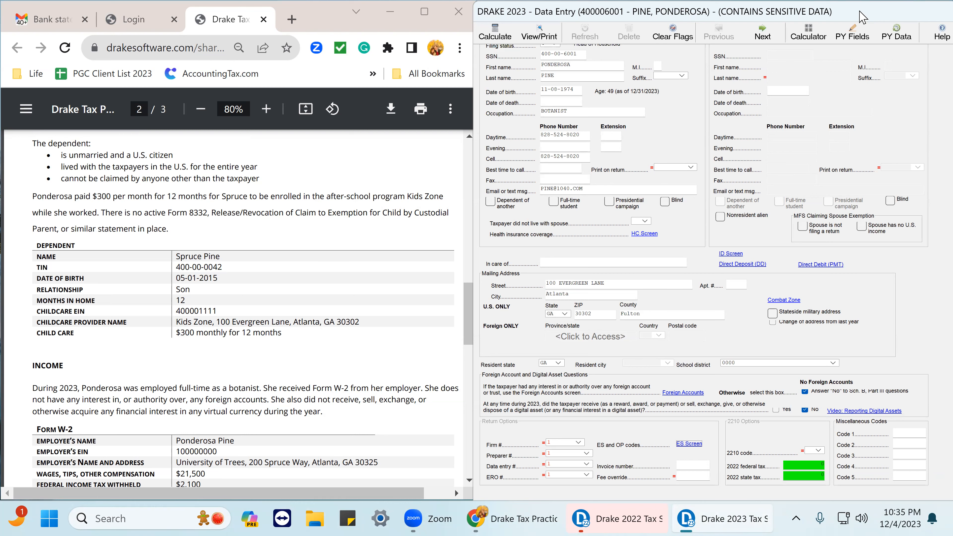
left_click_drag(860, 11, 795, 63)
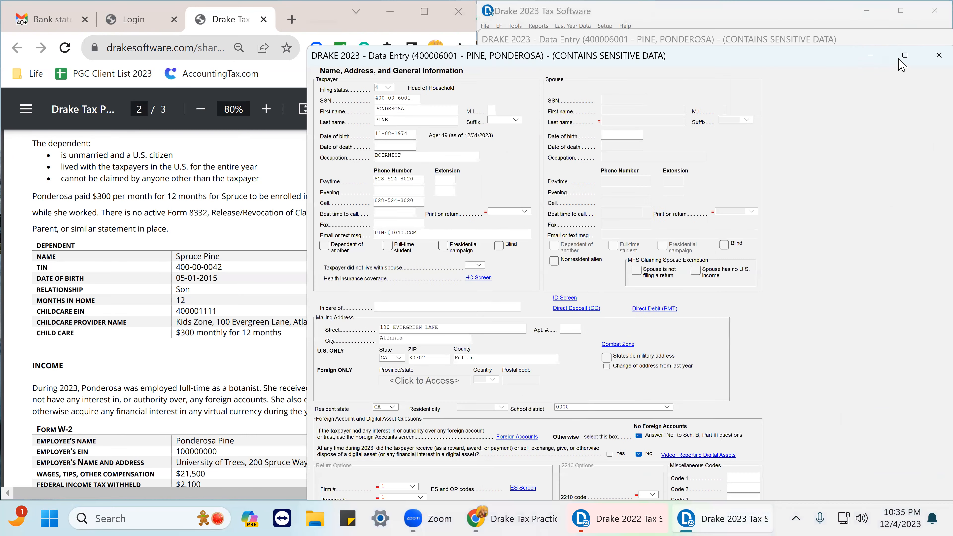
left_click(931, 55)
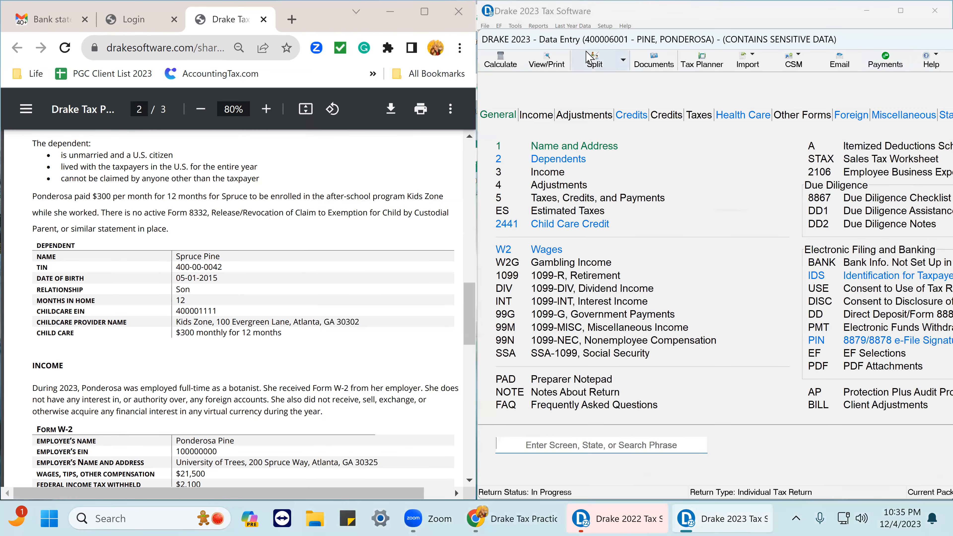
left_click(549, 63)
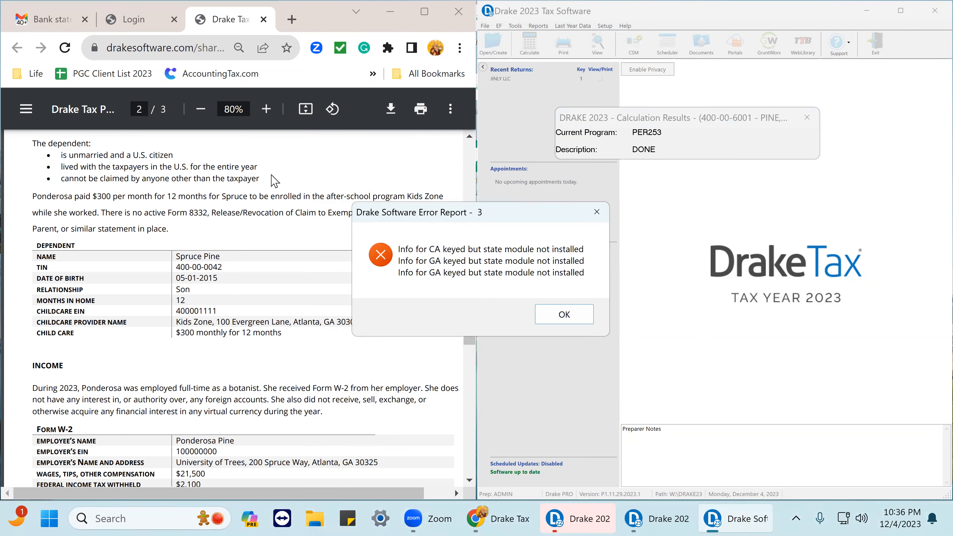
left_click(564, 317)
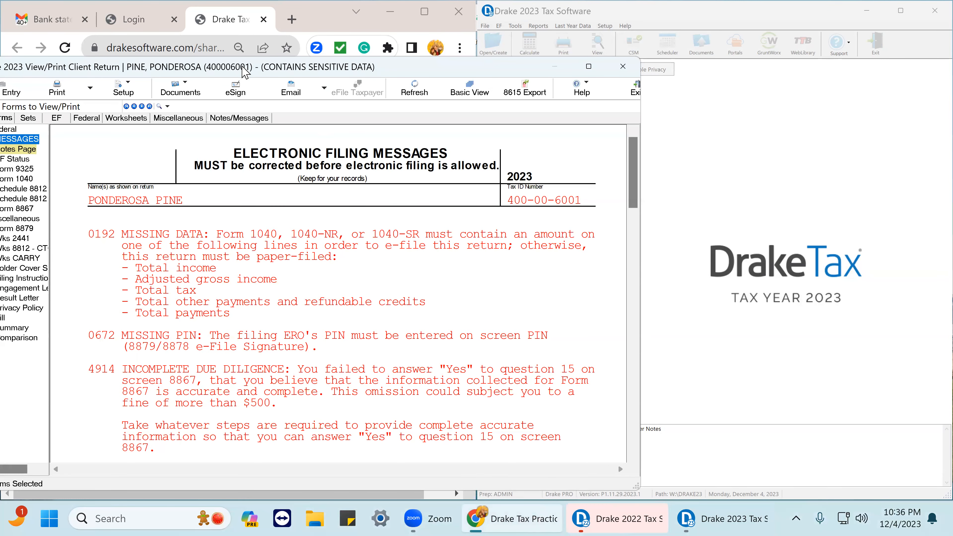
Open Form 1040 in the return viewer.
left_click_drag(245, 72, 739, 55)
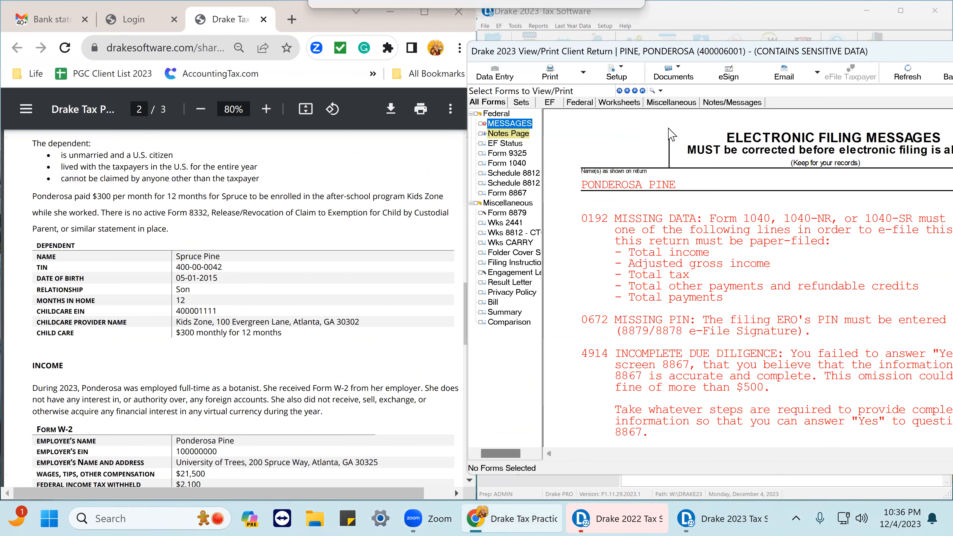
left_click(509, 165)
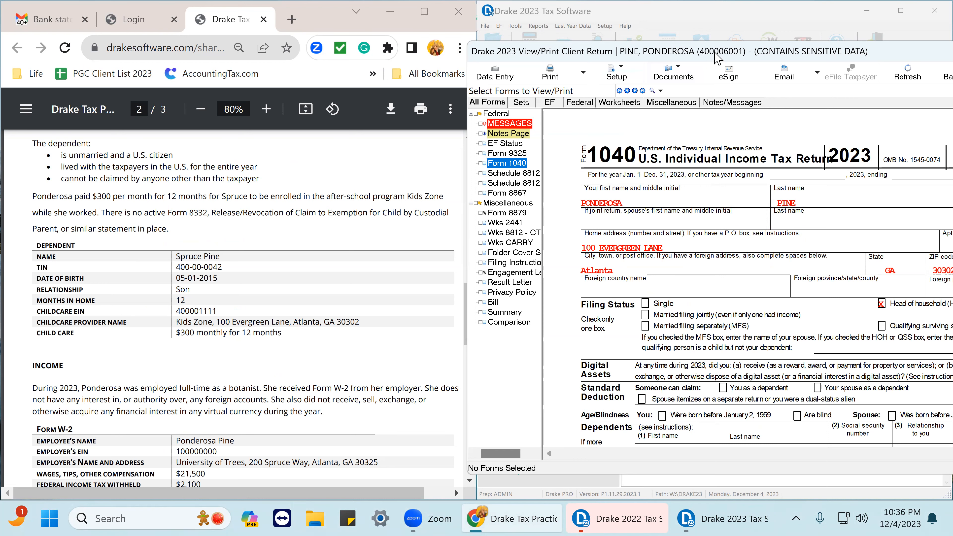
left_click_drag(717, 57, 571, 68)
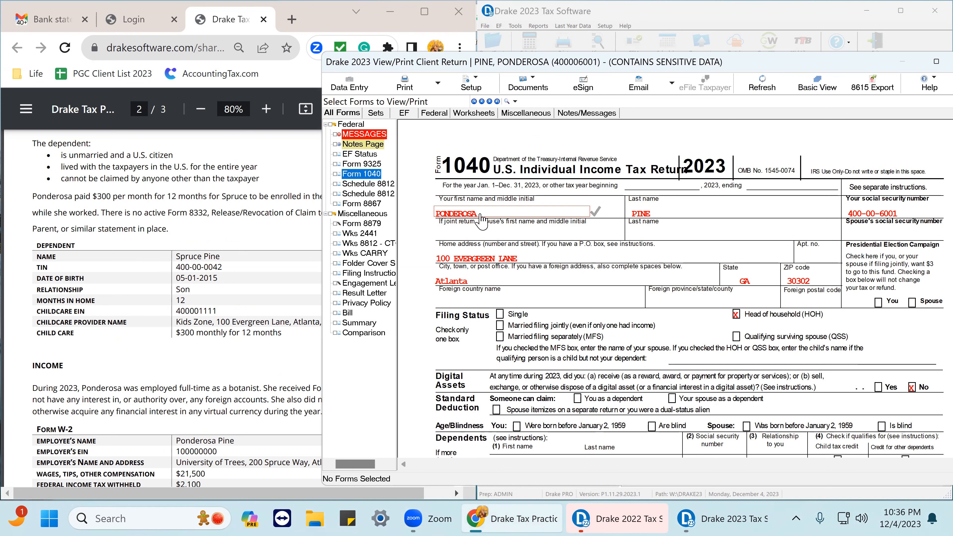
Tick the taxpayer's first name, last name, SSN, street address, city, state and ZIP on Form 1040 as reviewed against the practice return.
scroll(132, 284, "up", 5)
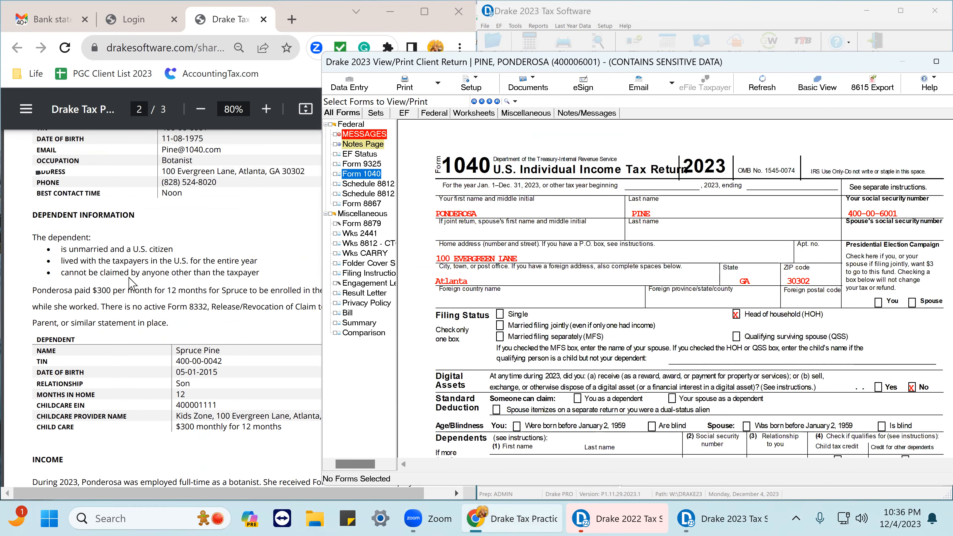
scroll(135, 263, "up", 2)
scroll(143, 243, "down", 4)
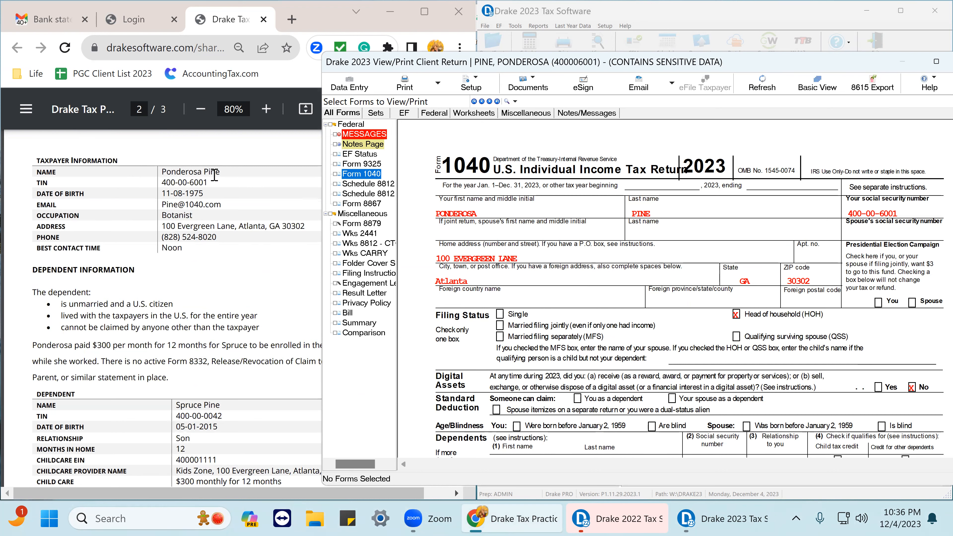
left_click(480, 221)
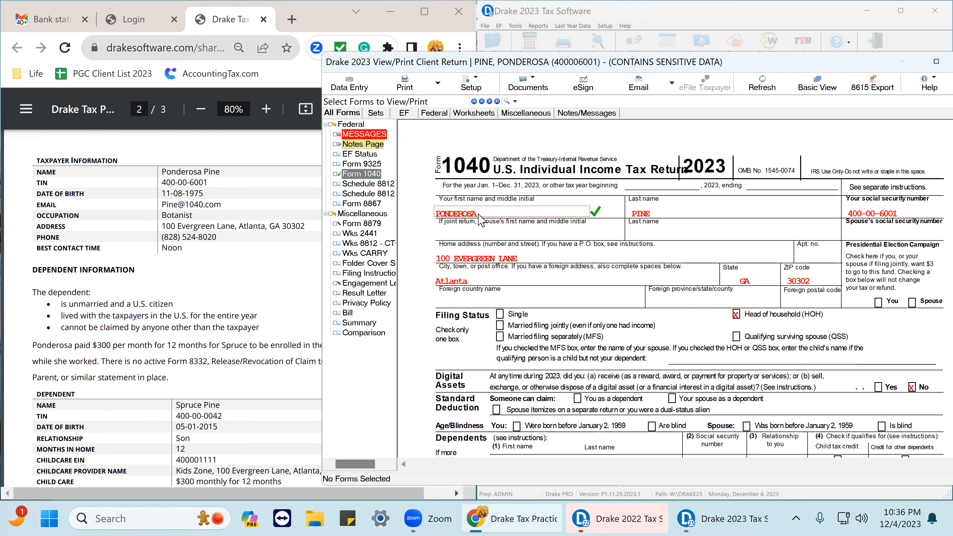
left_click(663, 219)
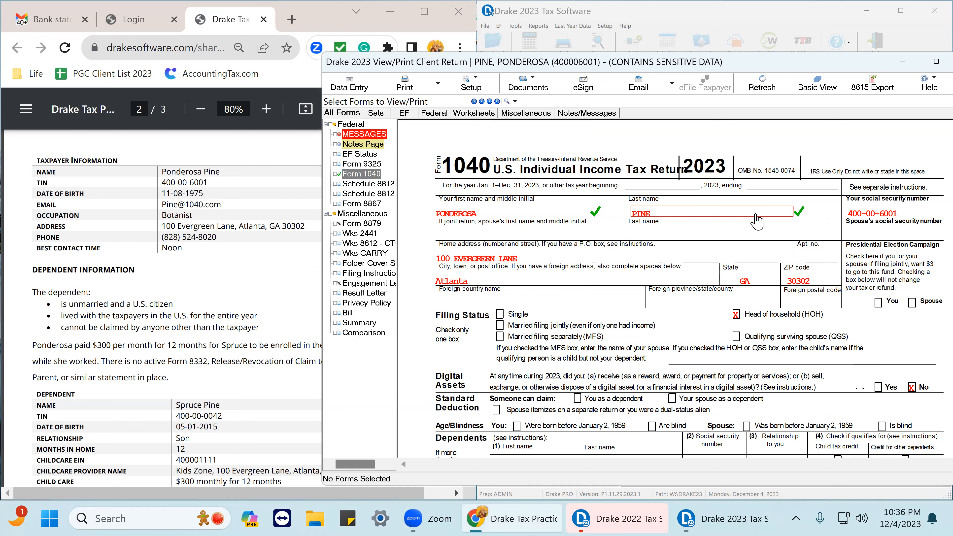
left_click(892, 219)
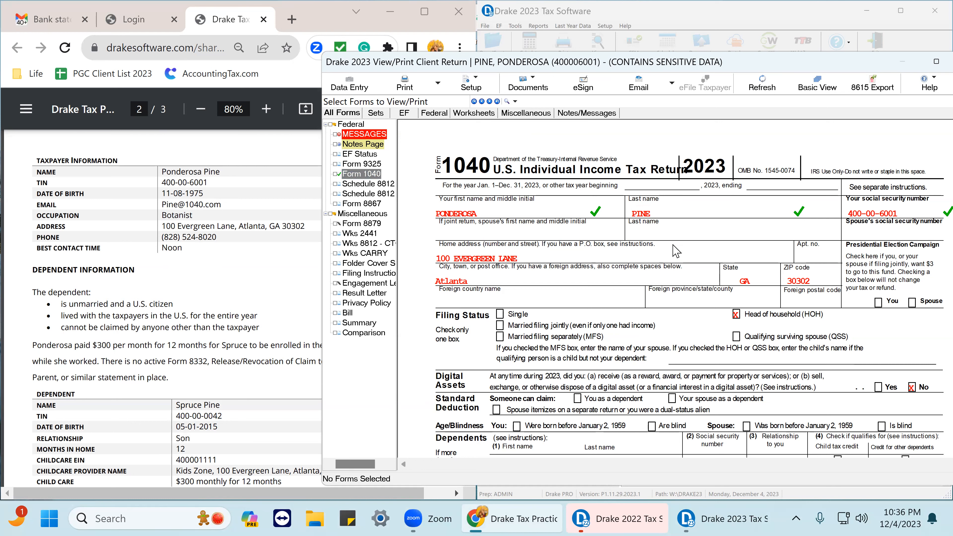
left_click(533, 259)
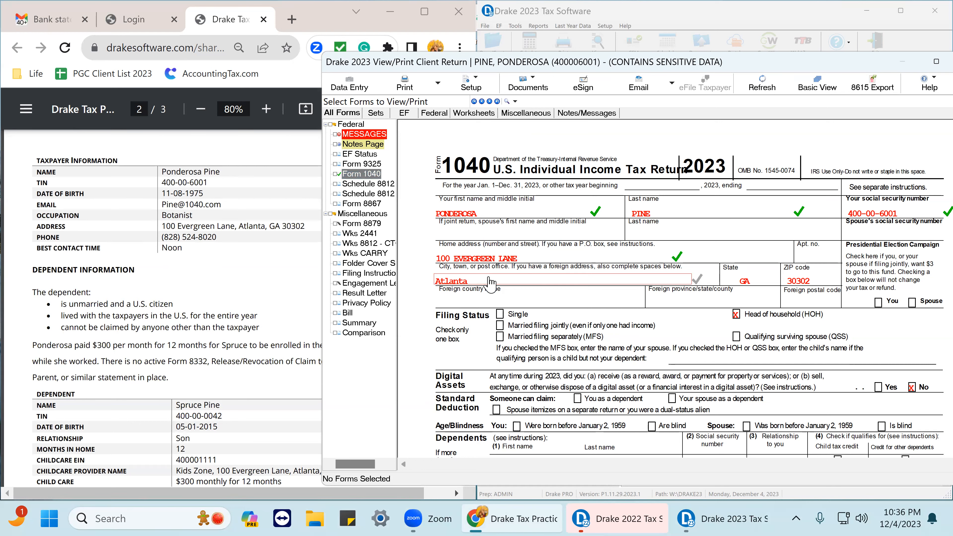
left_click(747, 284)
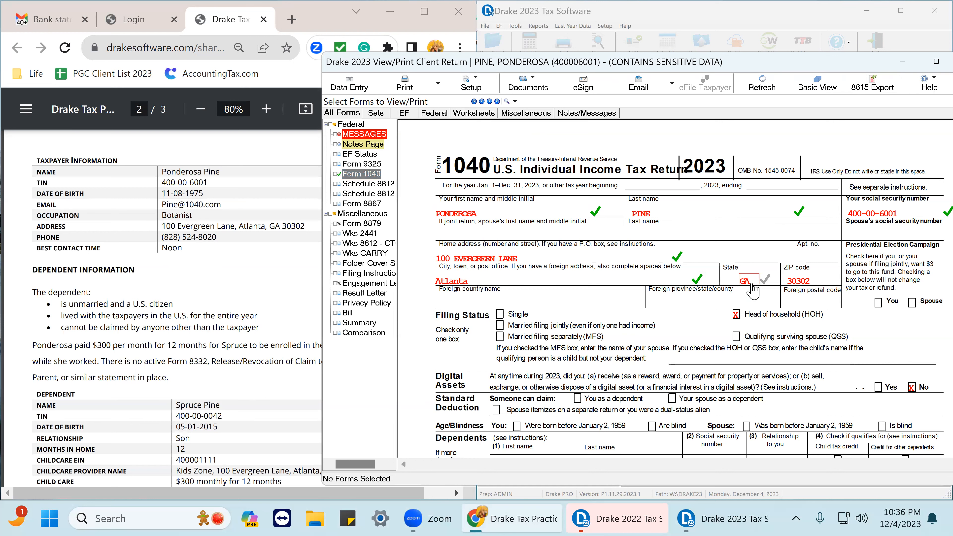
left_click(820, 286)
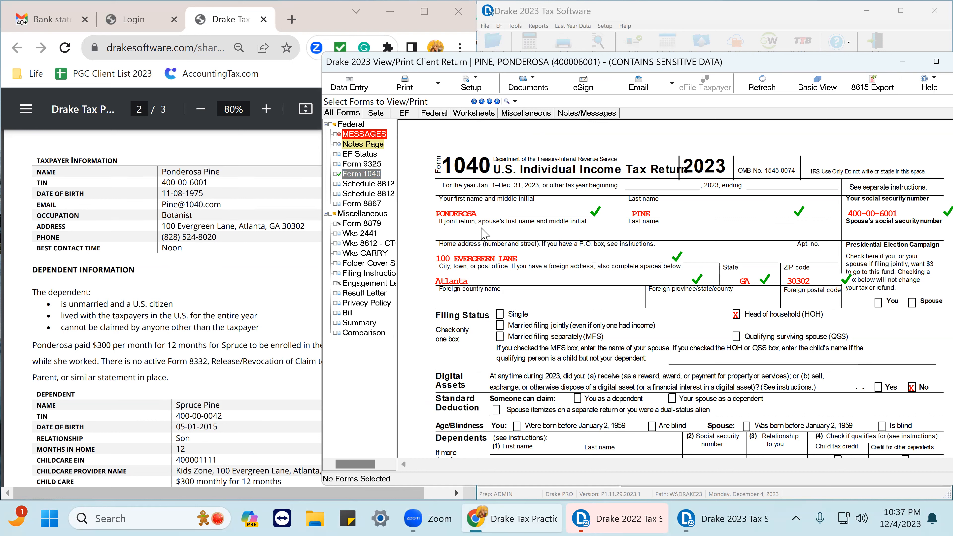
Tick the head of household filing status and the digital assets answer on Form 1040 as reviewed.
scroll(486, 234, "down", 1)
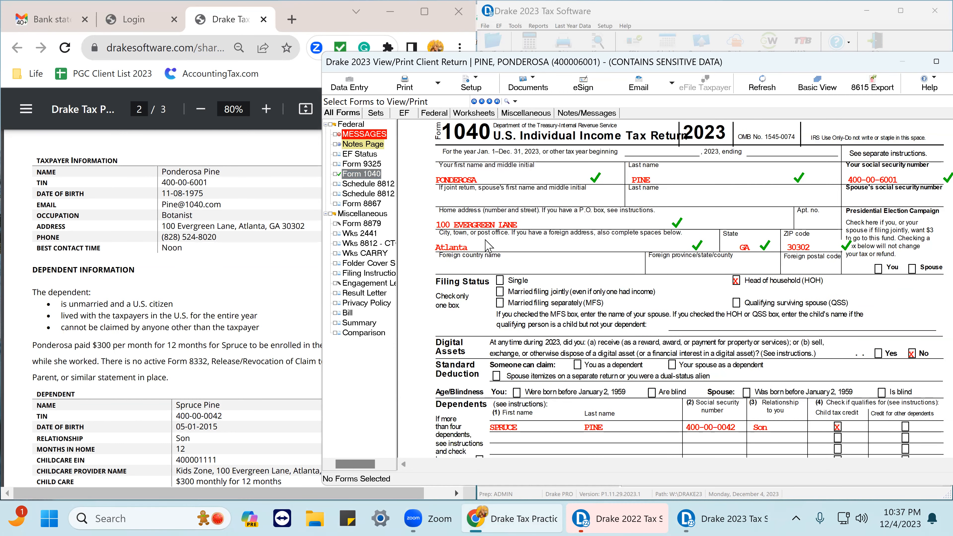
left_click(737, 281)
scroll(873, 337, "down", 4)
scroll(873, 337, "down", 1)
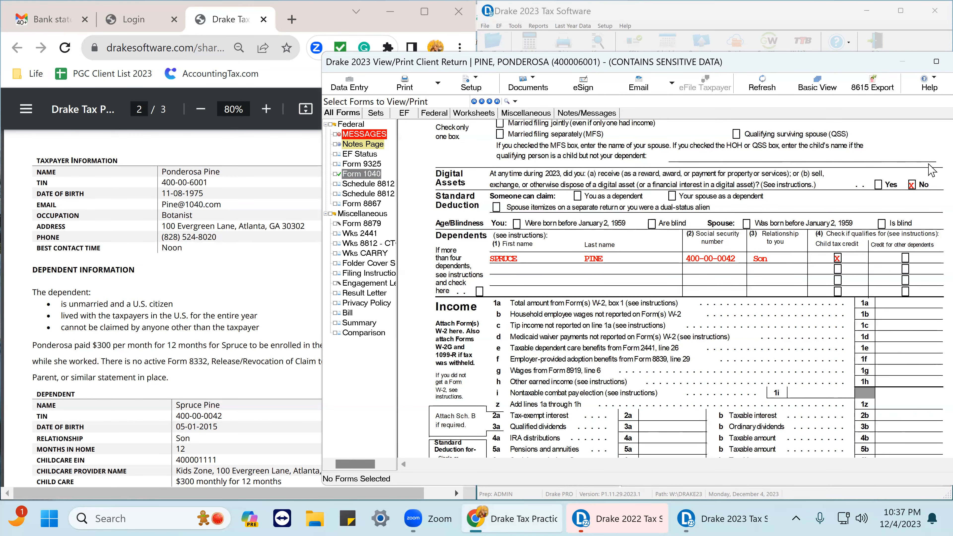
left_click(911, 188)
scroll(870, 242, "up", 3)
scroll(865, 244, "up", 1)
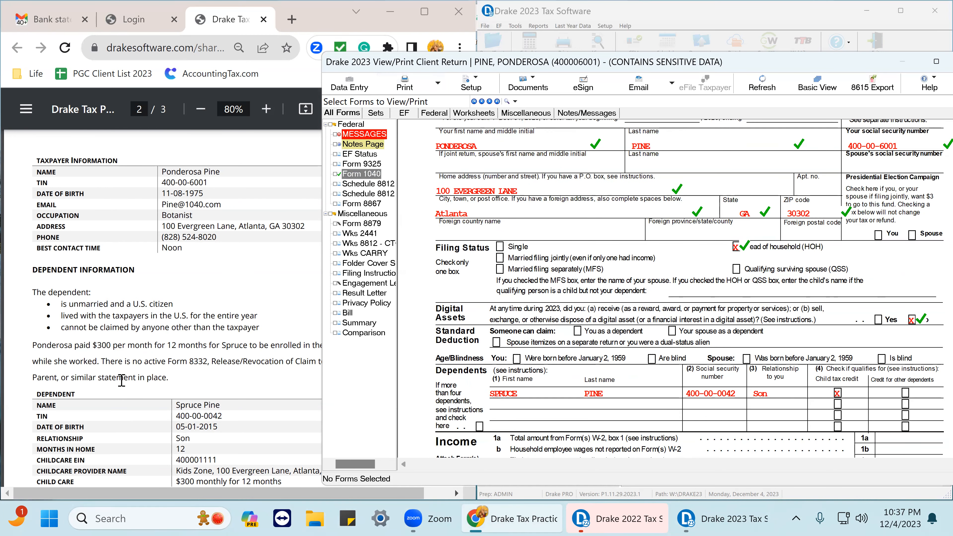
scroll(145, 397, "down", 2)
scroll(145, 398, "down", 2)
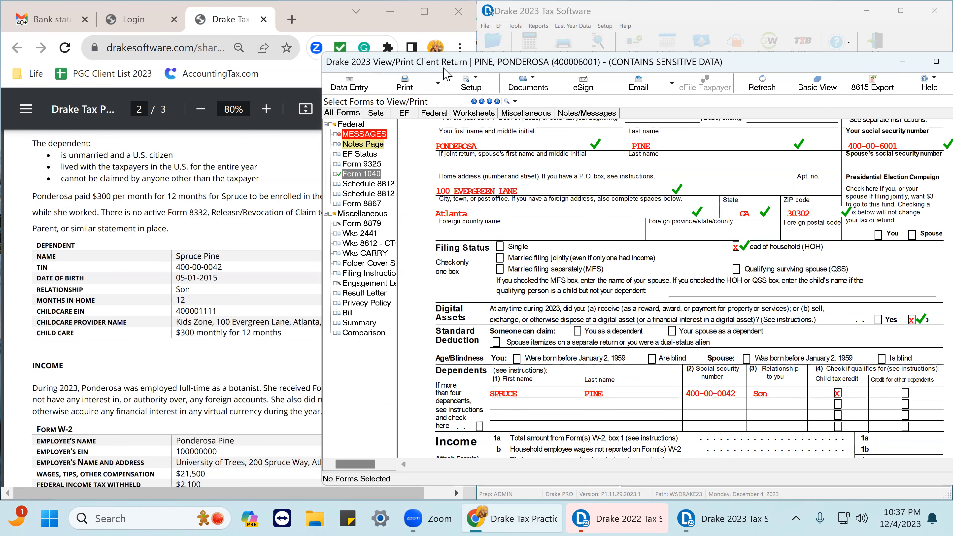
Return to data entry and open the dependent's record on the Dependents screen.
left_click(352, 83)
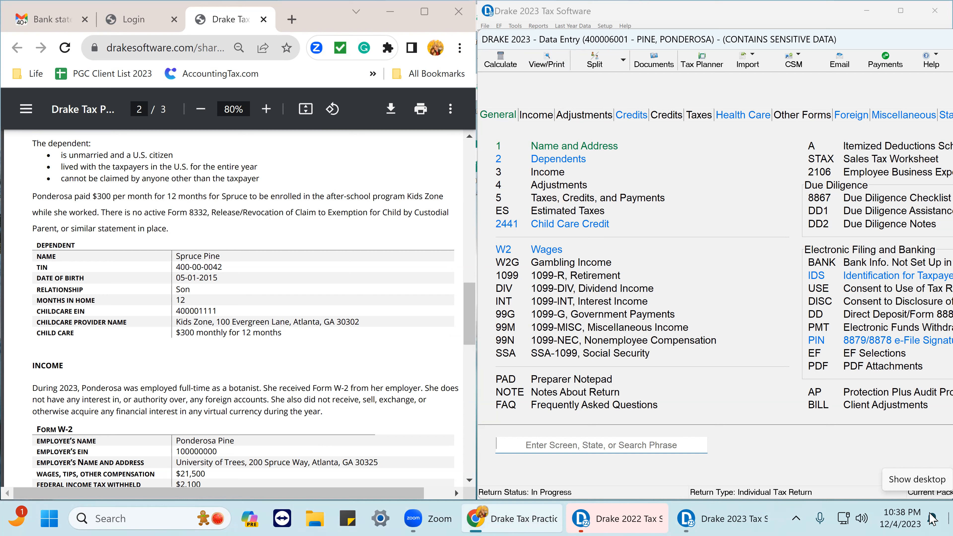
left_click(554, 162)
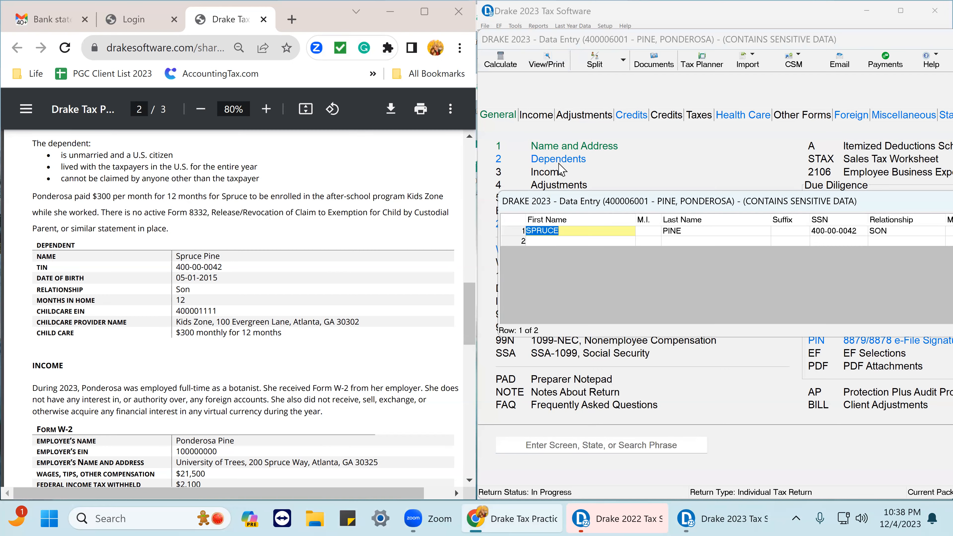
double_click(585, 230)
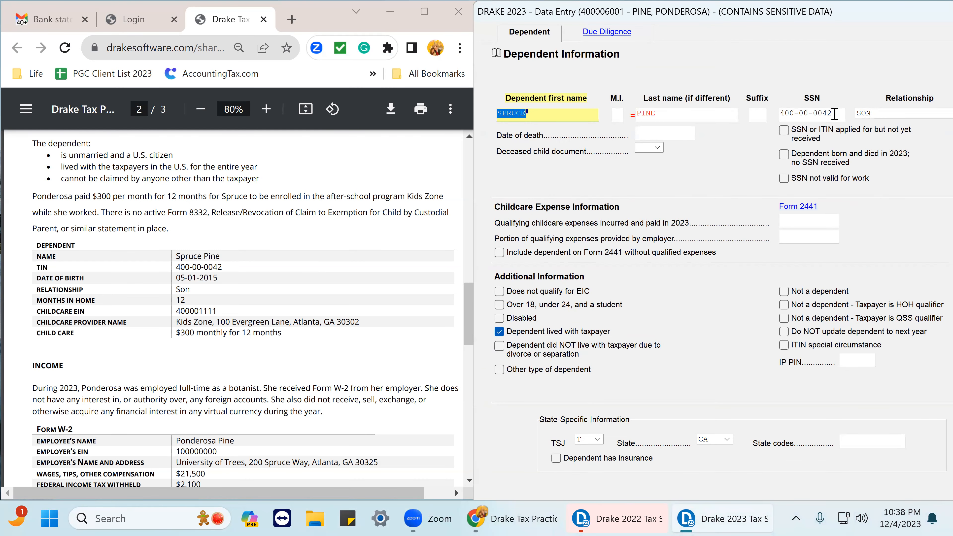
mouse_move(886, 17)
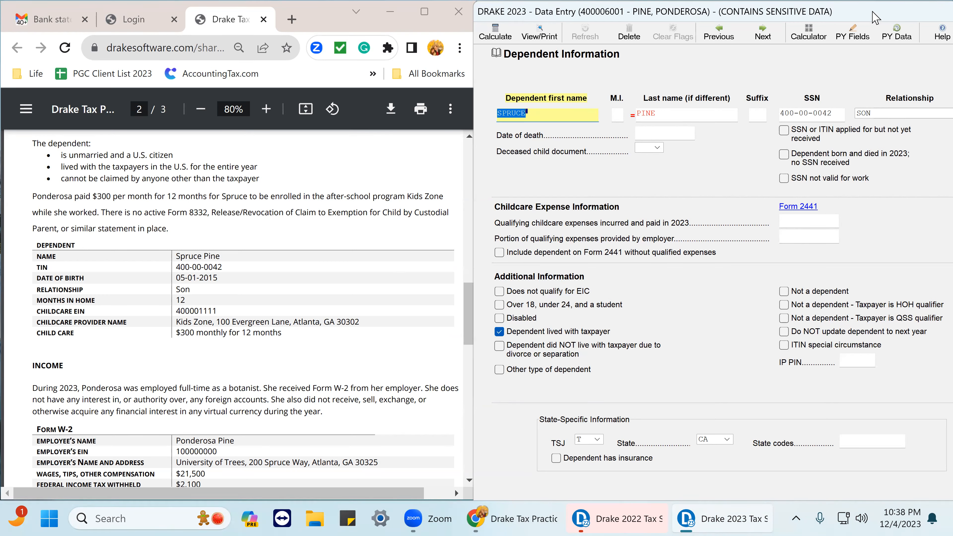
double_click(876, 17)
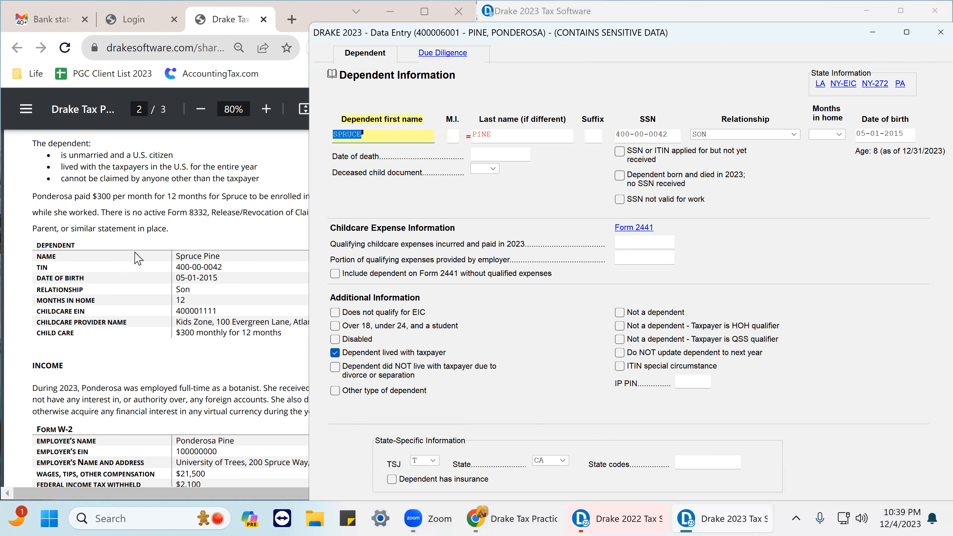
Set the dependent's state-specific state to GA.
scroll(89, 218, "up", 1)
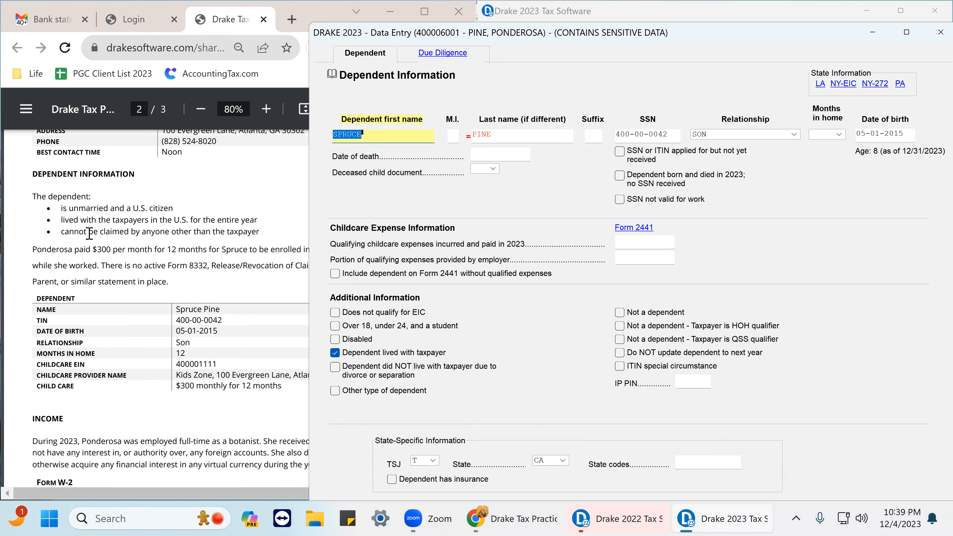
scroll(90, 232, "up", 1)
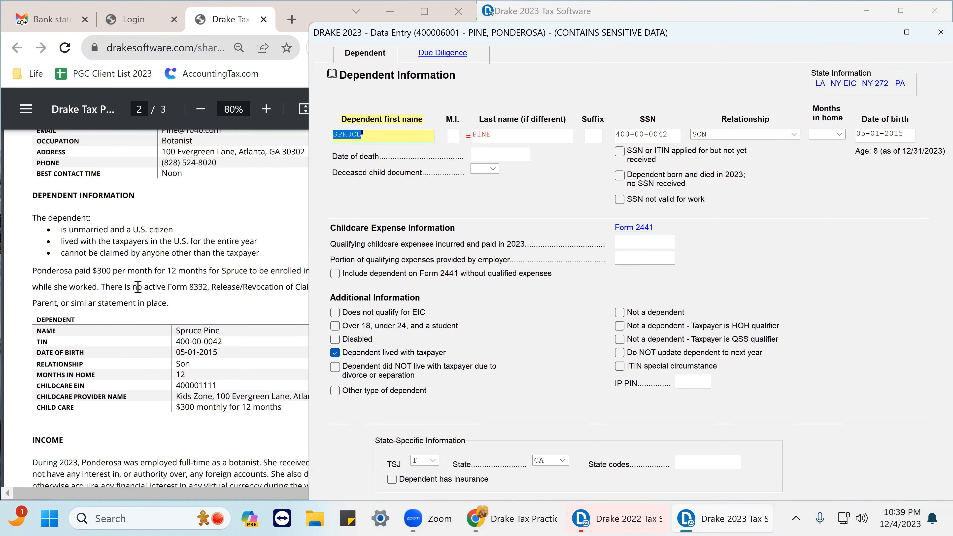
left_click_drag(94, 271, 258, 285)
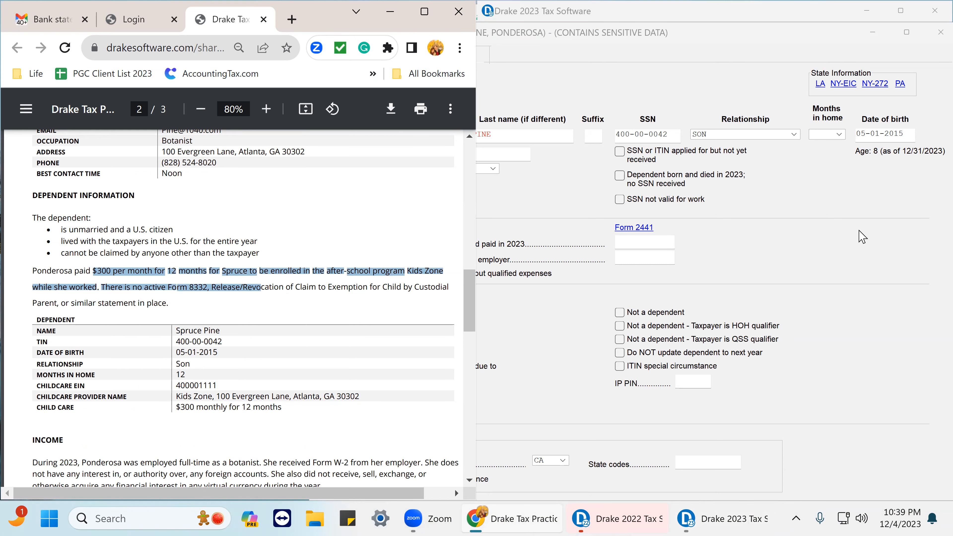
left_click(859, 236)
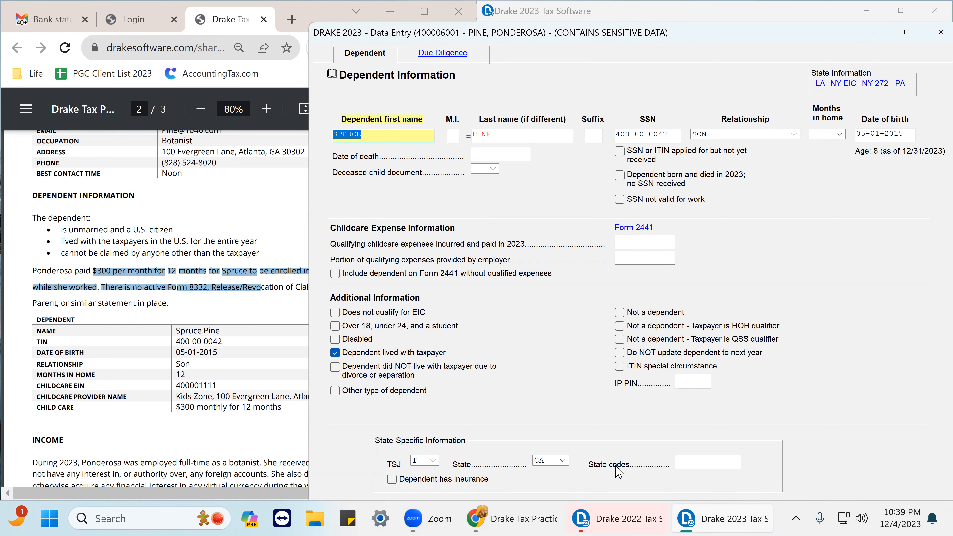
left_click(563, 460)
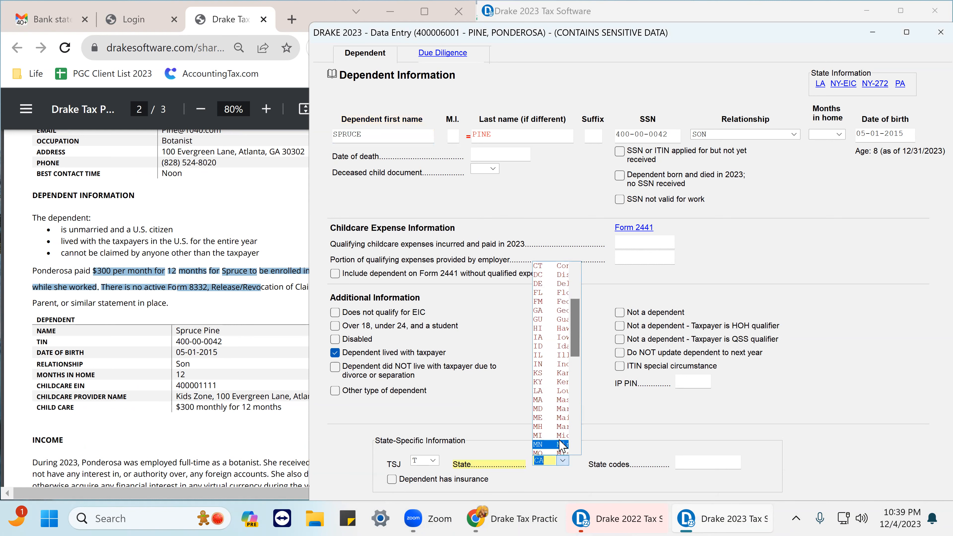
left_click(540, 311)
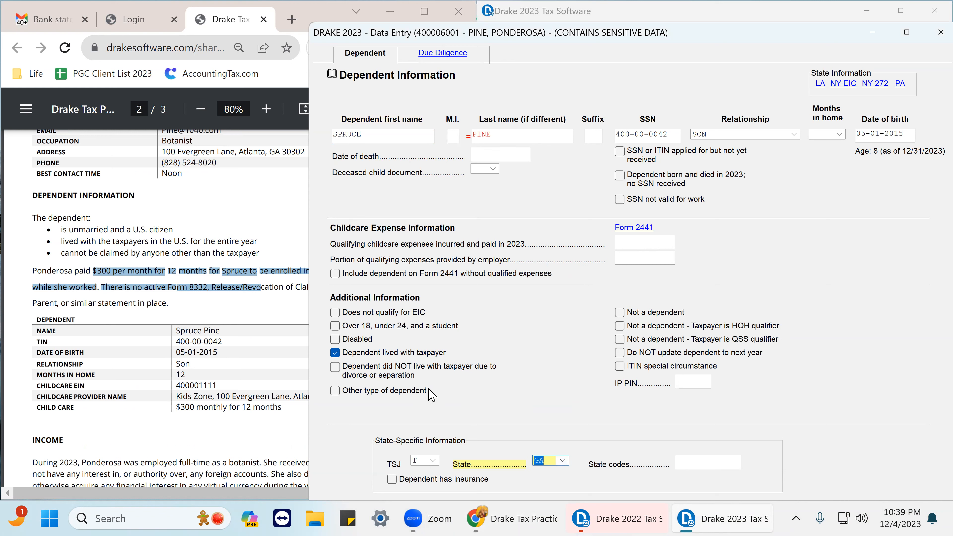
Open Form 2441 and clear the 2022 qualifying provider box for the second care provider.
left_click(643, 227)
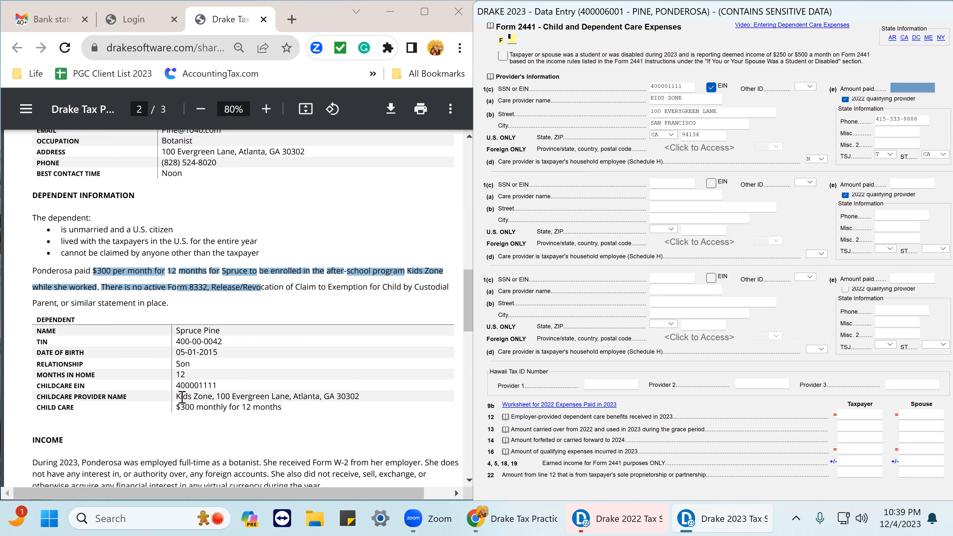
left_click_drag(176, 385, 222, 385)
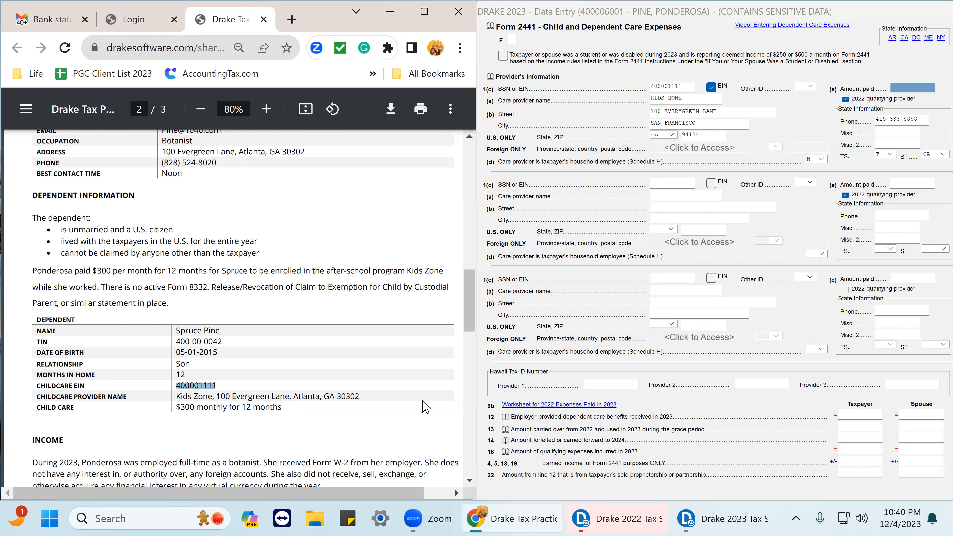
left_click(896, 88)
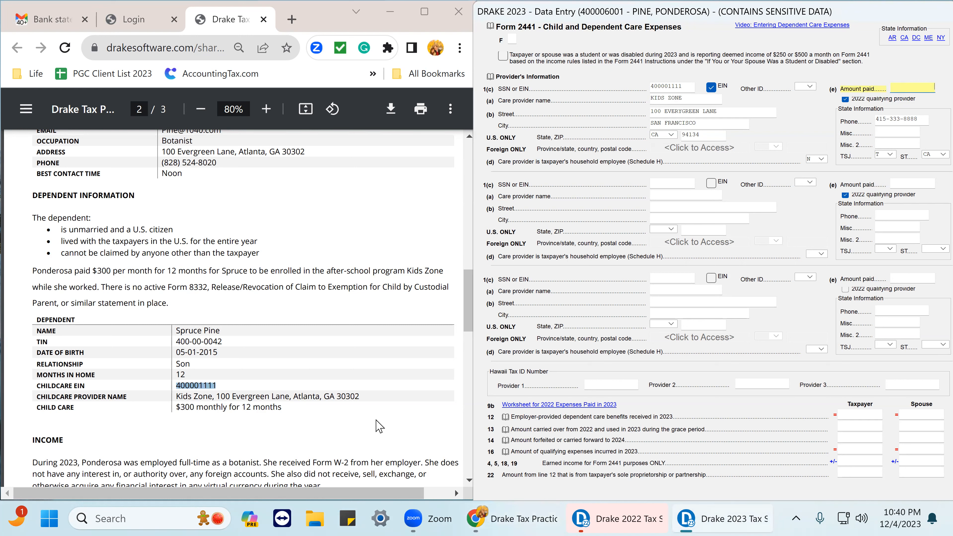
left_click(845, 194)
left_click(845, 195)
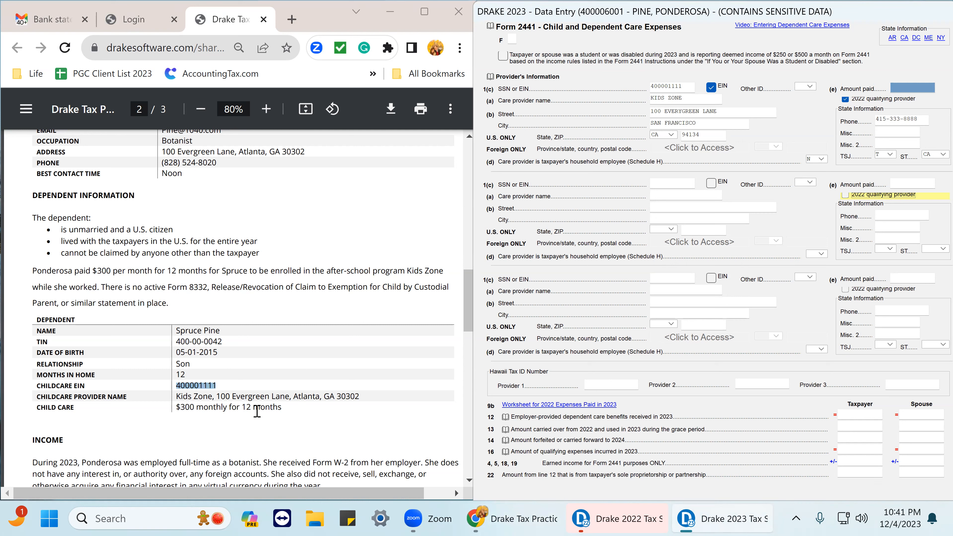
Open a detail worksheet for the first care provider's amount paid on Form 2441.
left_click(904, 86)
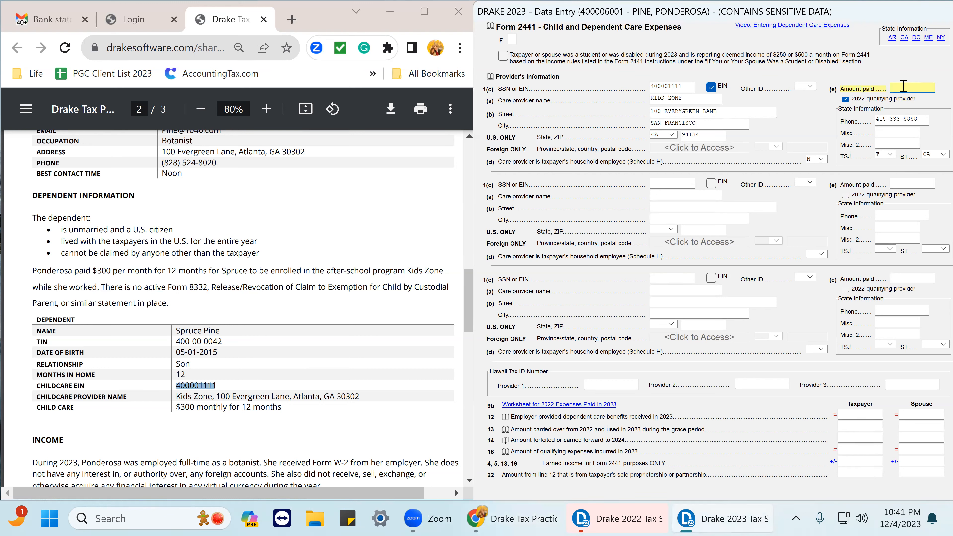
right_click(905, 90)
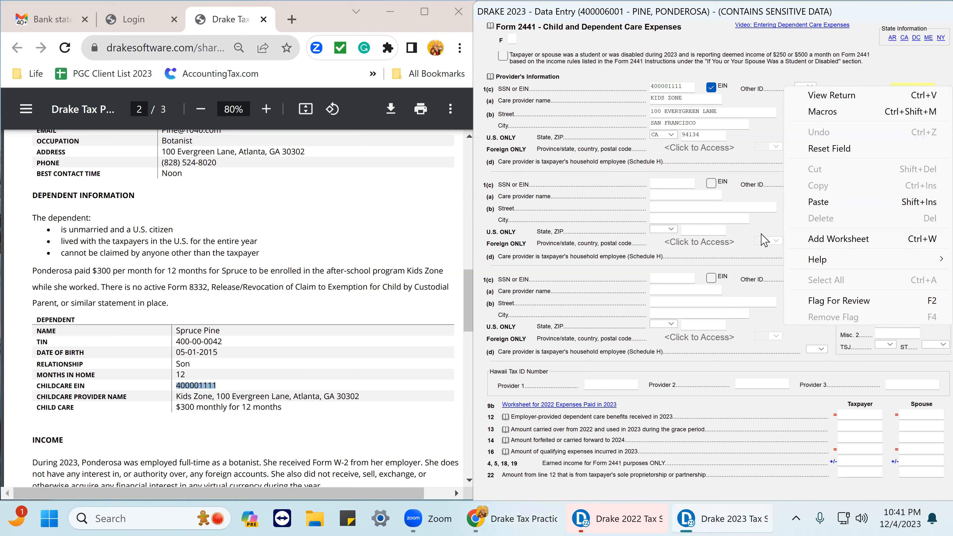
left_click(700, 209)
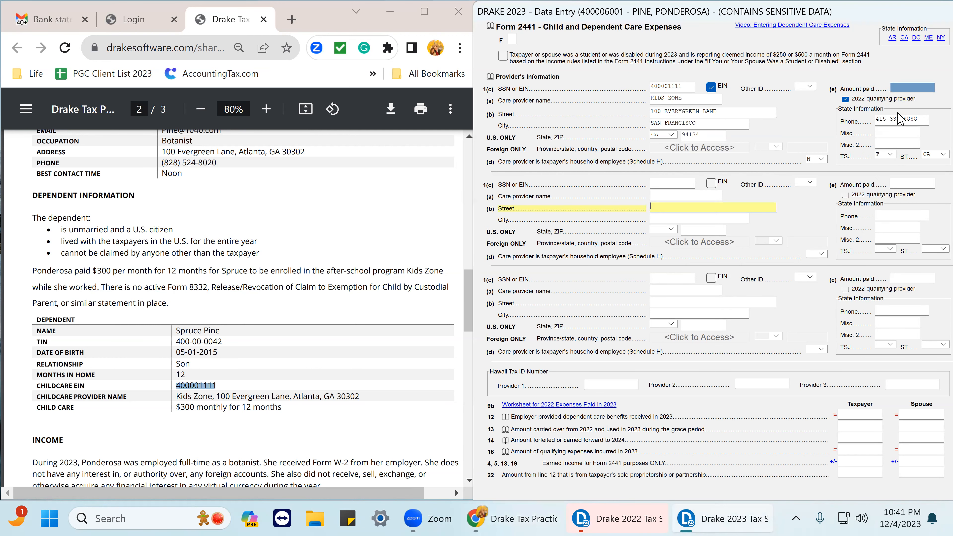
right_click(907, 90)
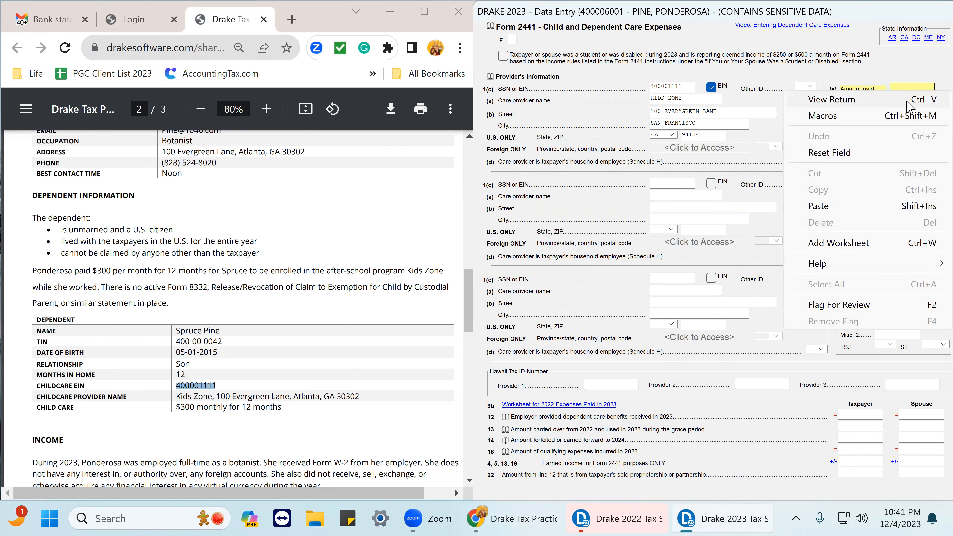
left_click(916, 90)
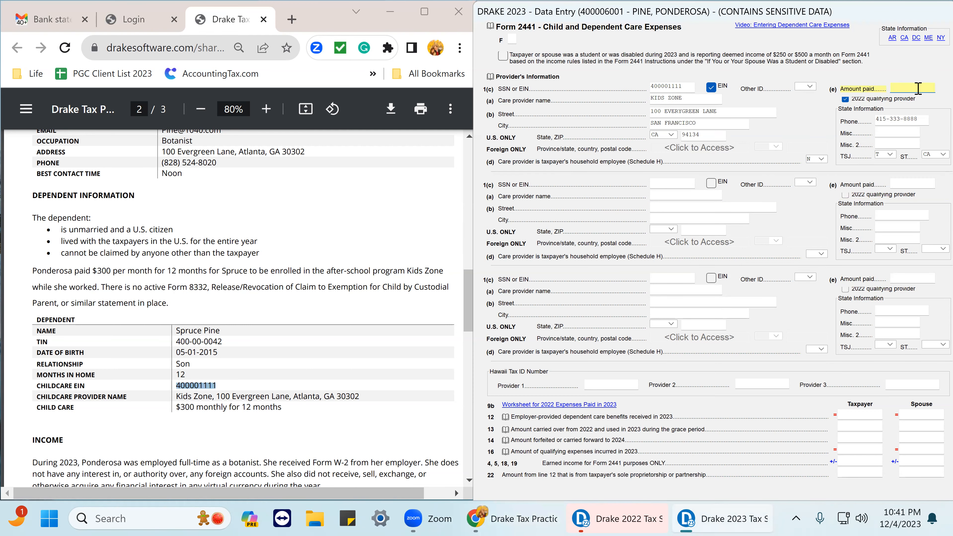
key("ctrl+w")
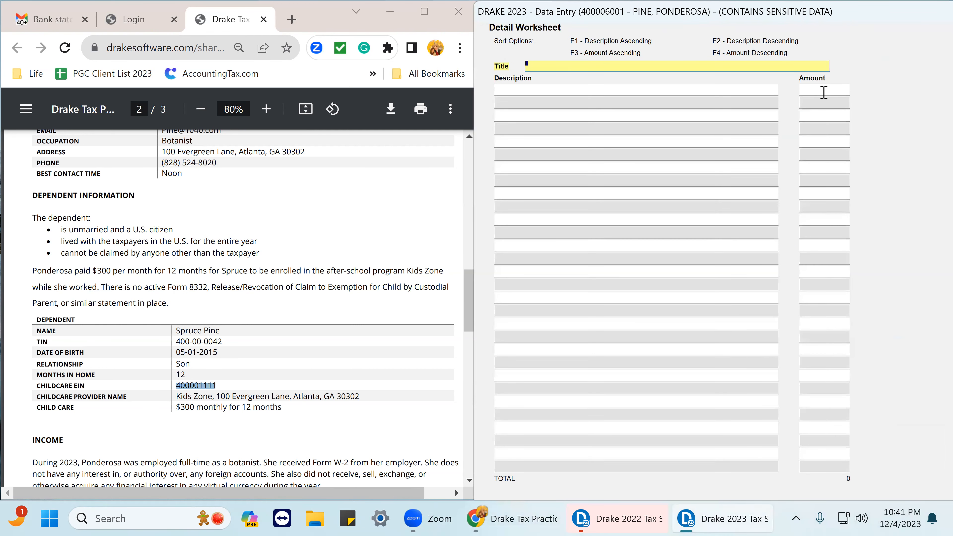
Use the calculator to compute 300 * 12 and insert the result as the worksheet amount, returning to Form 2441.
left_click(823, 90)
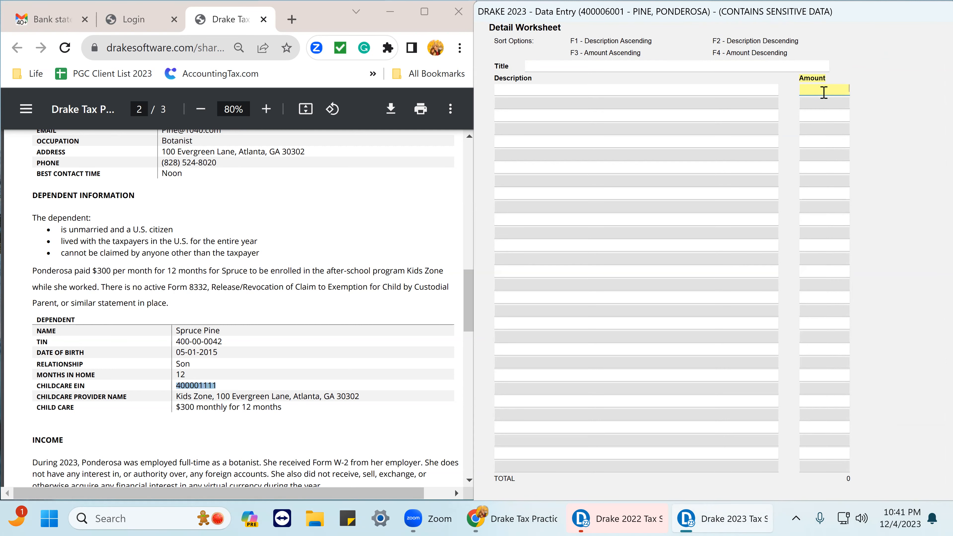
right_click(826, 90)
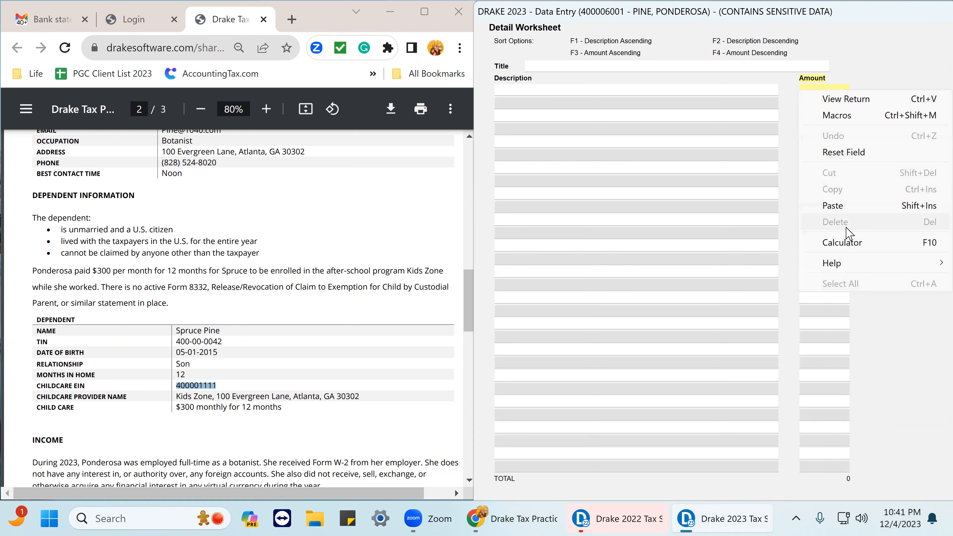
left_click(843, 242)
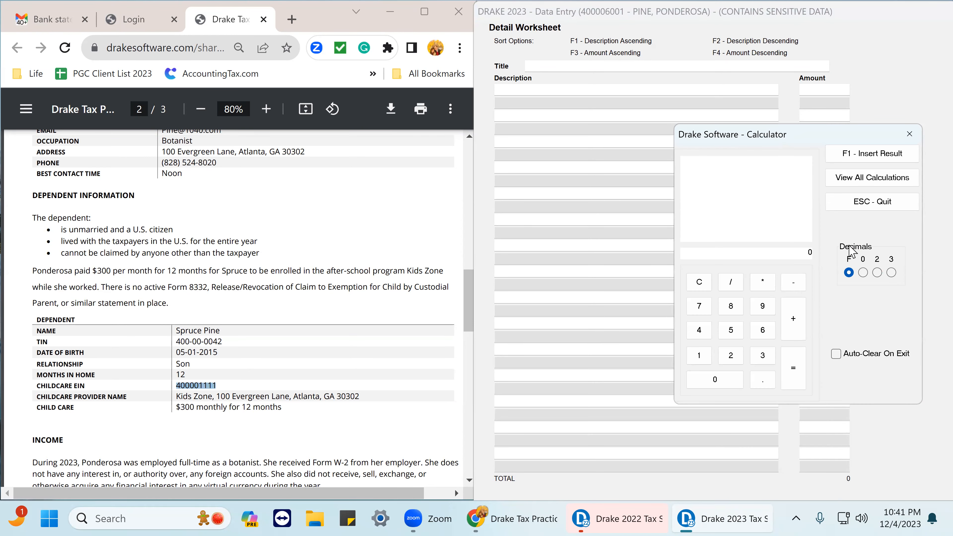
type("300* 12")
key("Return")
left_click(872, 153)
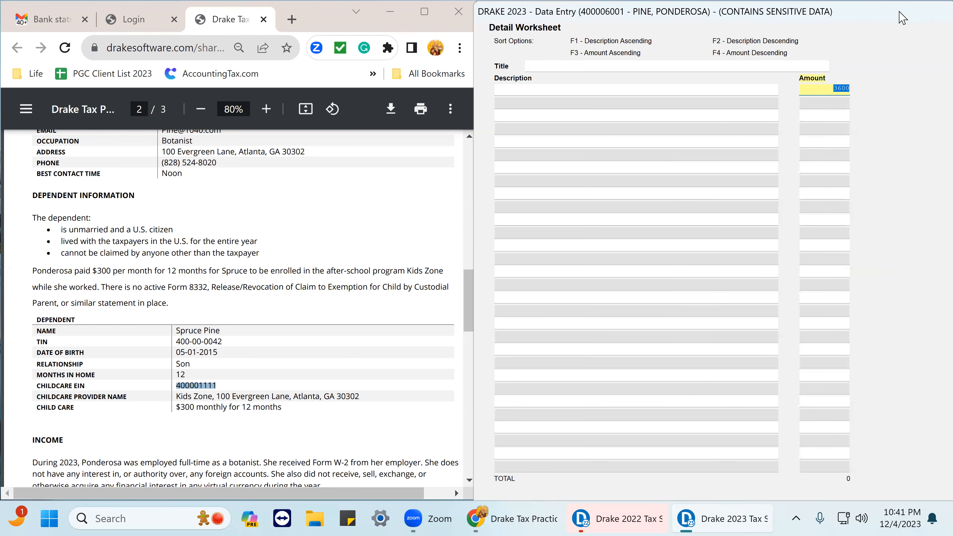
left_click_drag(887, 12, 664, 40)
left_click(875, 36)
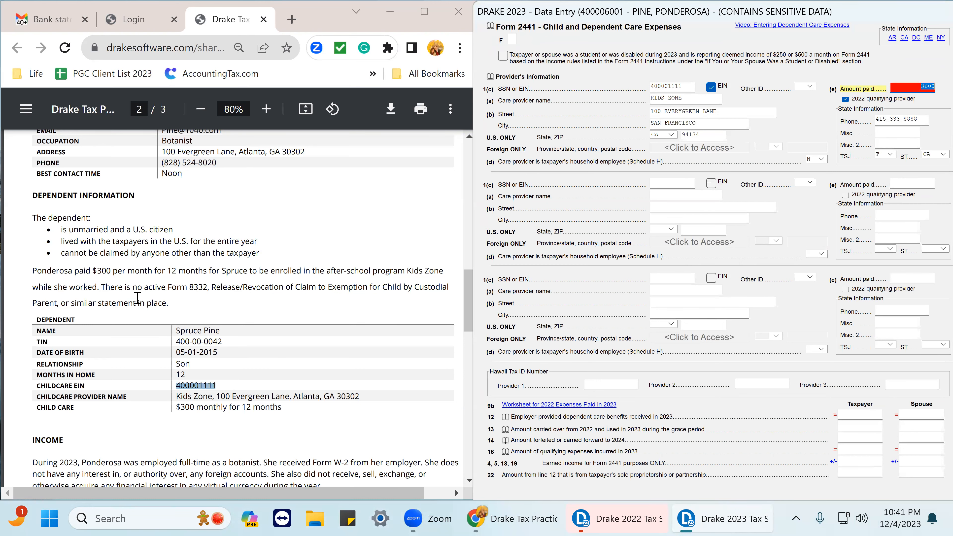
Set the first care provider's state-specific state to GA.
scroll(137, 297, "down", 4)
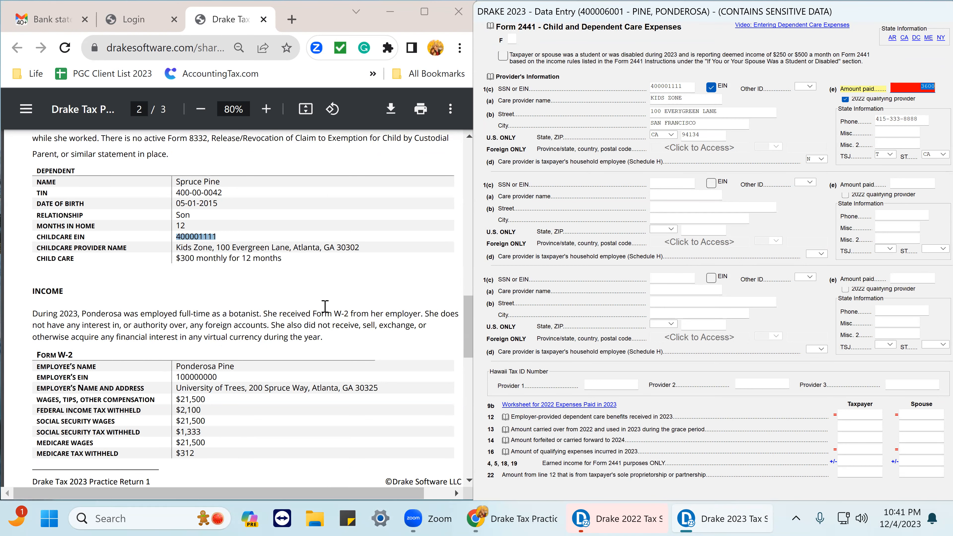
scroll(323, 304, "up", 6)
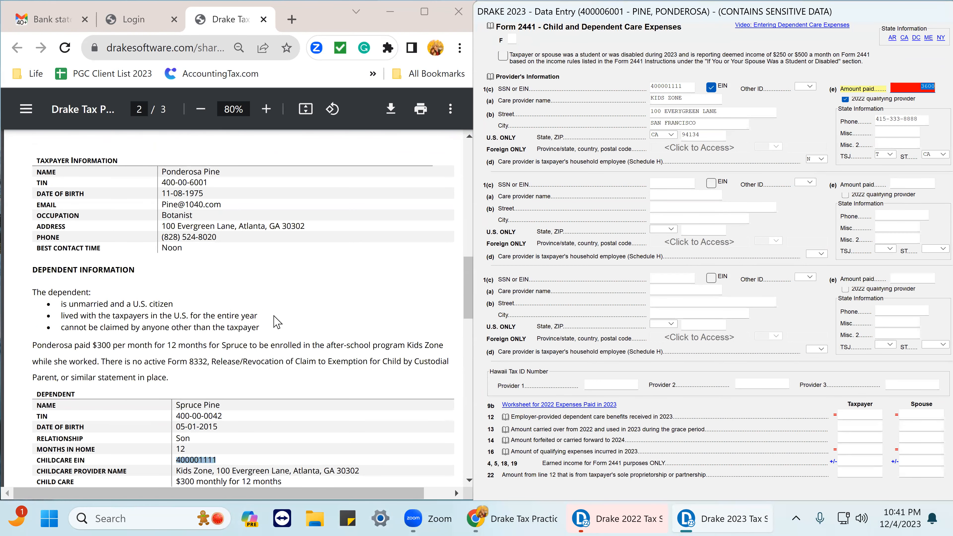
scroll(229, 360, "down", 2)
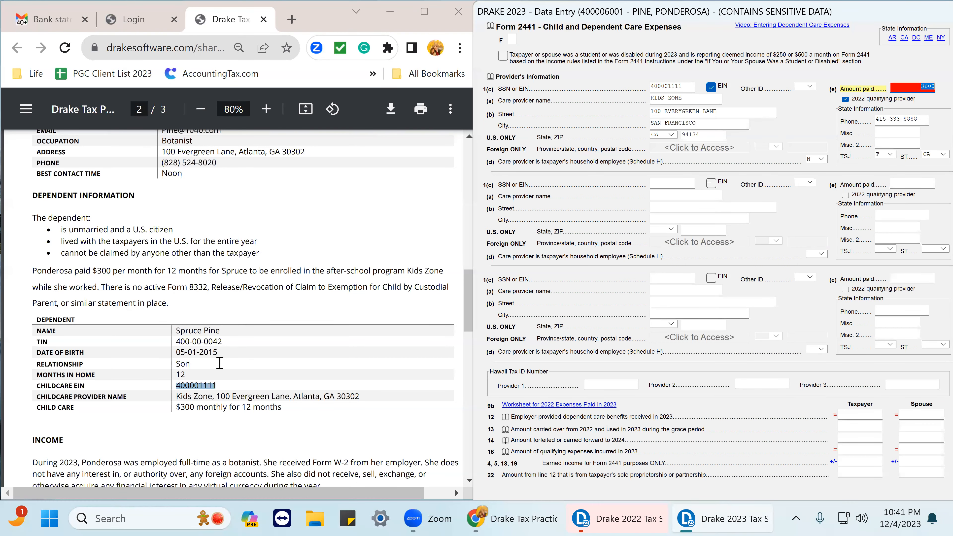
scroll(220, 364, "down", 2)
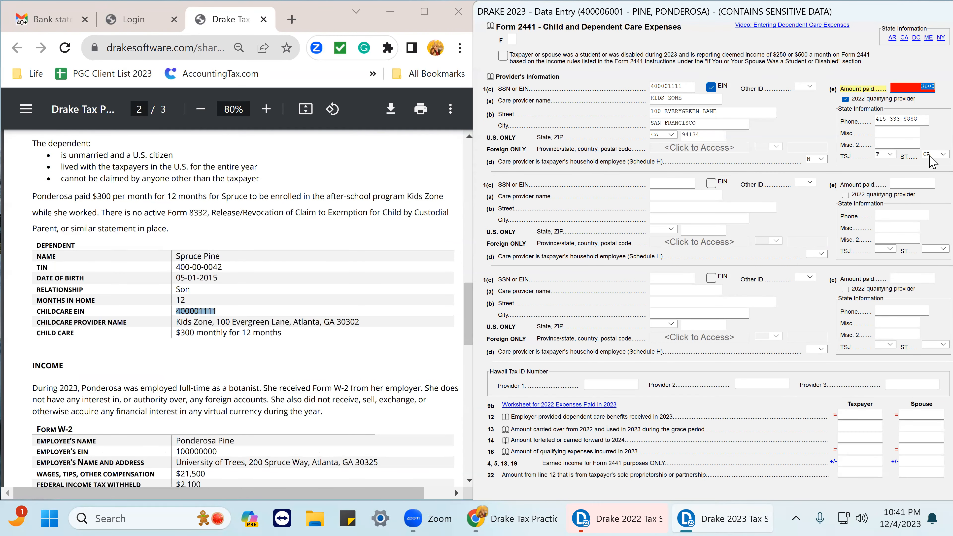
left_click(930, 154)
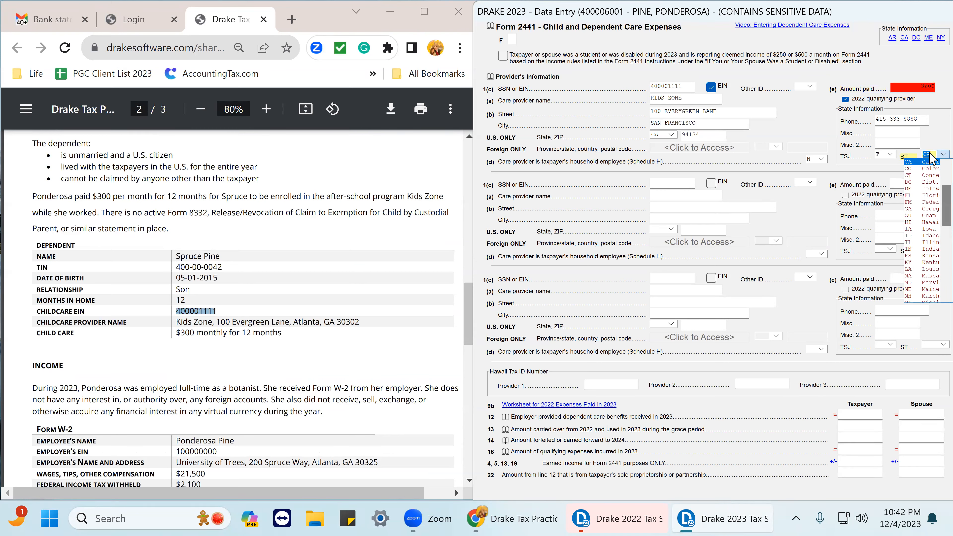
type("ga")
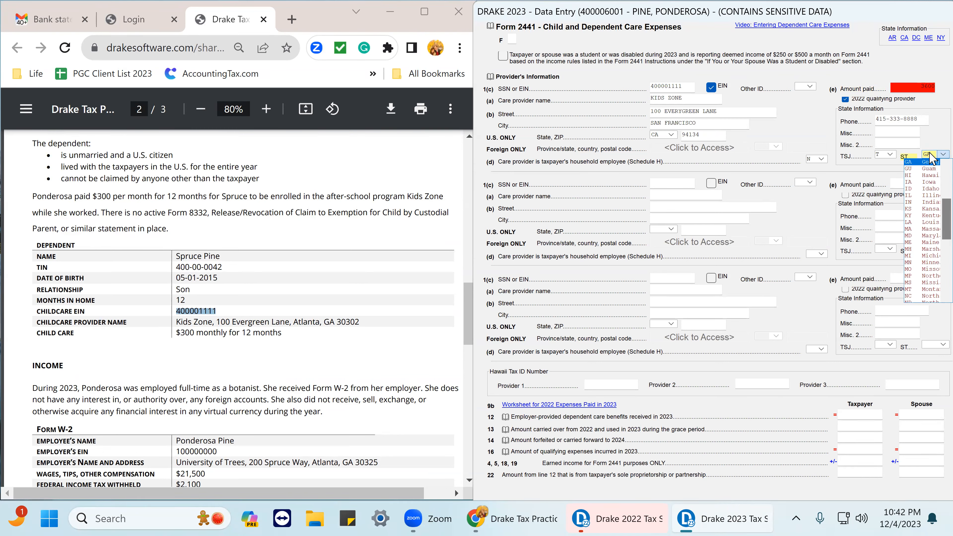
key("Tab")
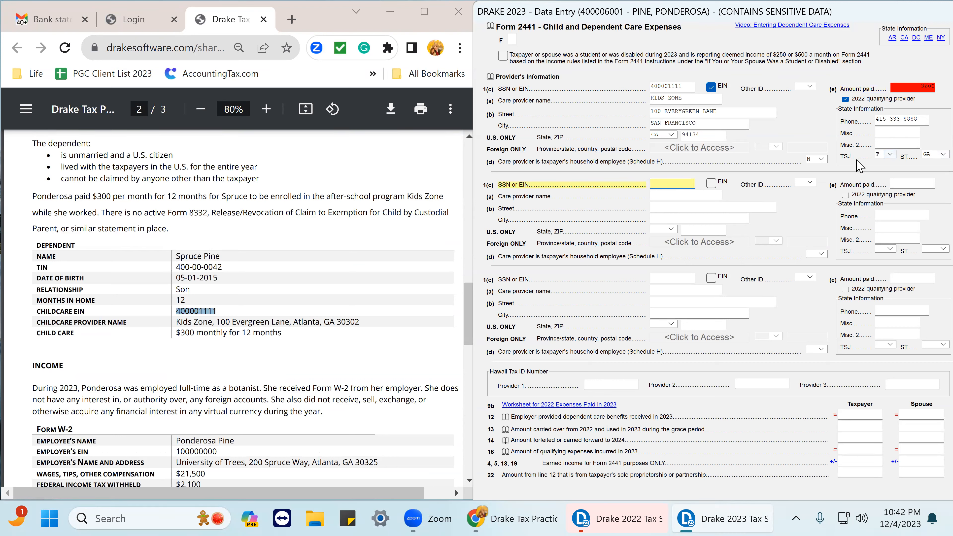
Answer No to whether the first care provider is the taxpayer's household employee.
left_click(821, 159)
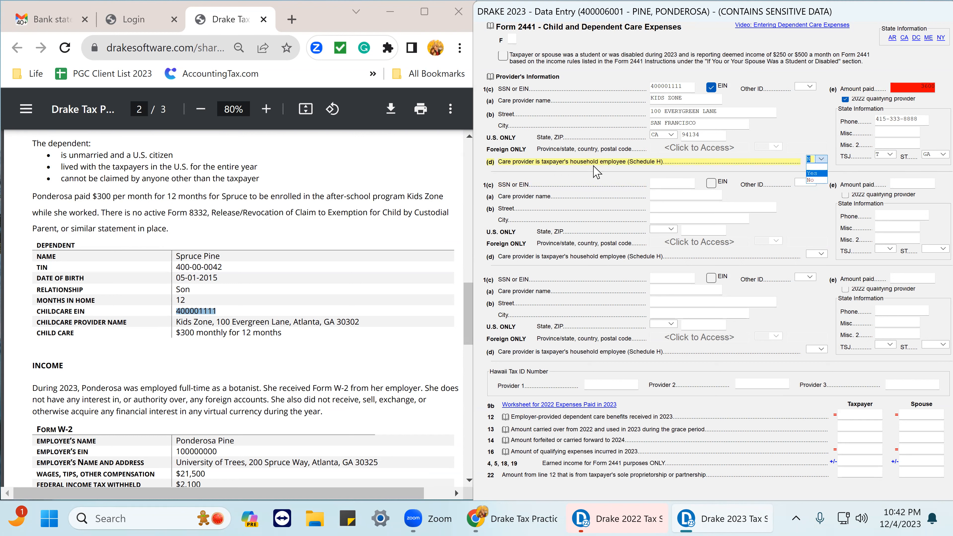
left_click(811, 180)
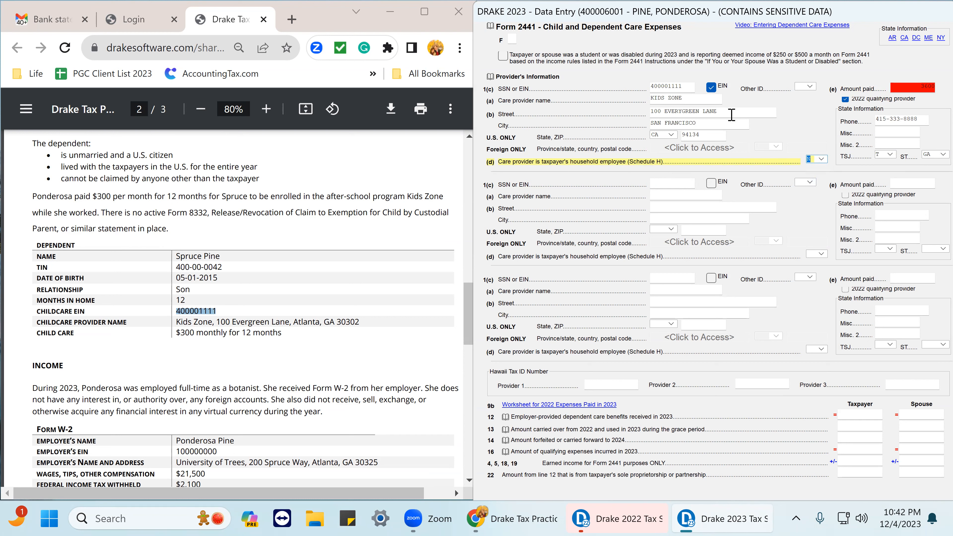
left_click(694, 98)
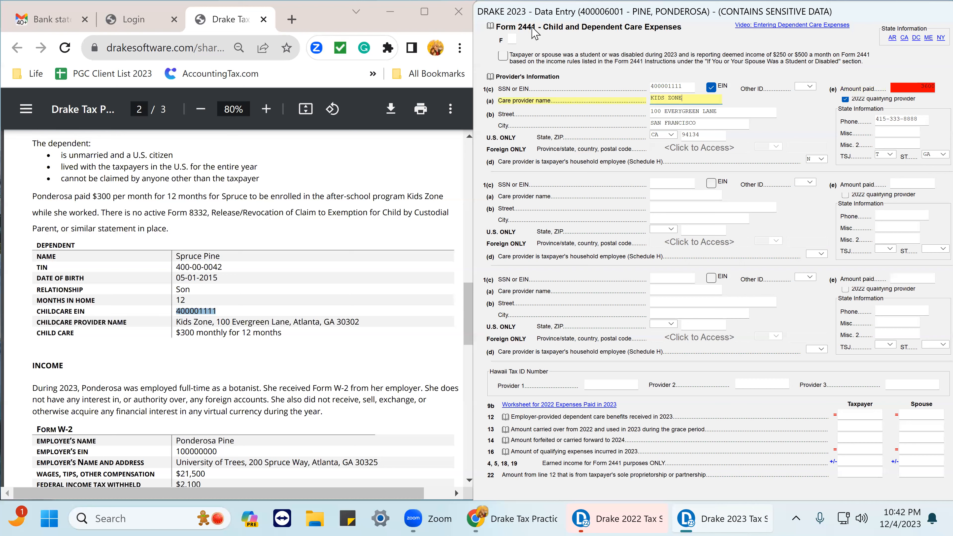
Return to the dependent's record and examine the qualifying childcare expenses amount.
mouse_move(871, 16)
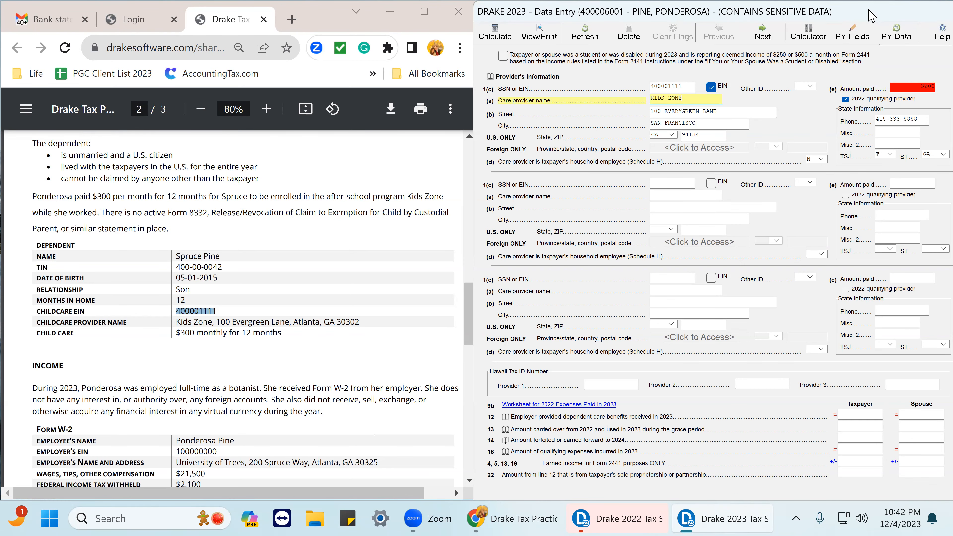
left_click_drag(866, 9, 735, 30)
left_click_drag(825, 30, 735, 45)
left_click(884, 46)
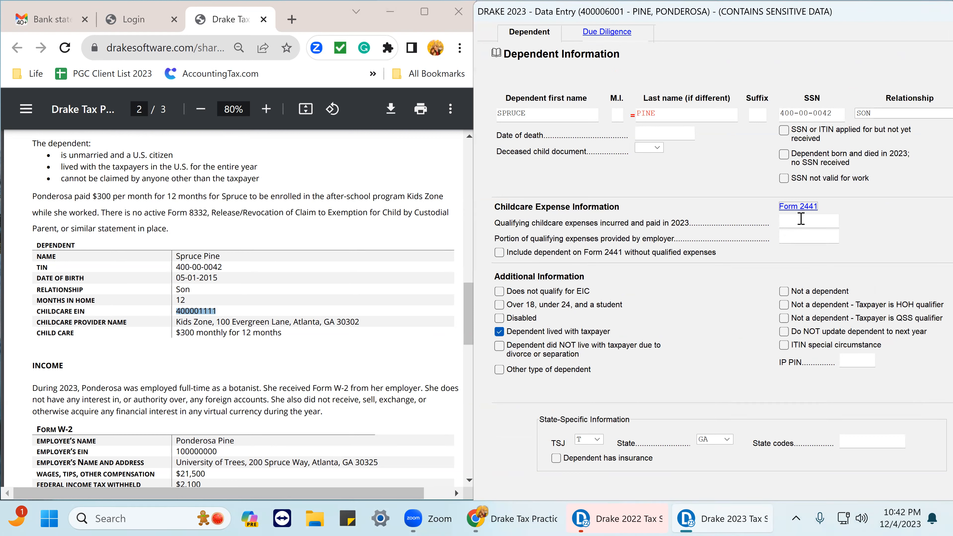
left_click(800, 221)
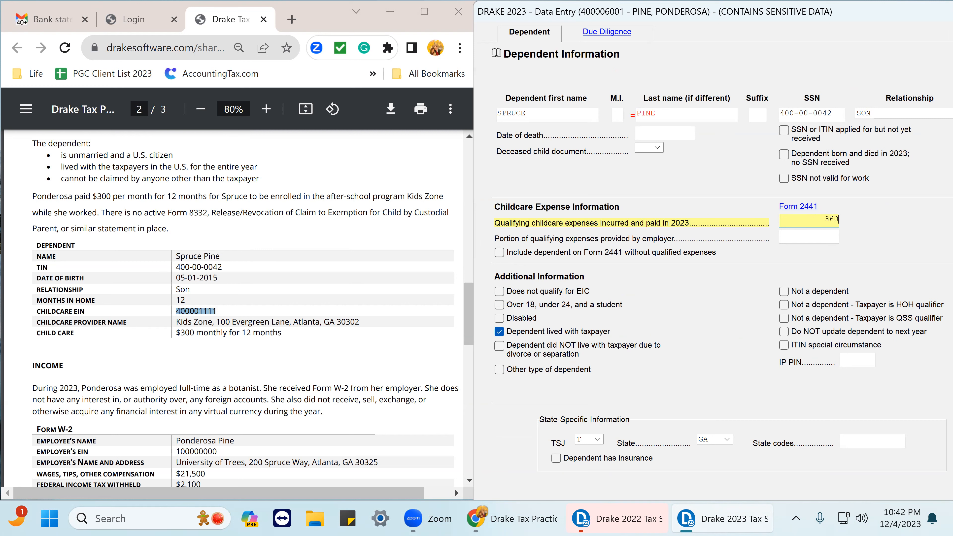
key("Tab")
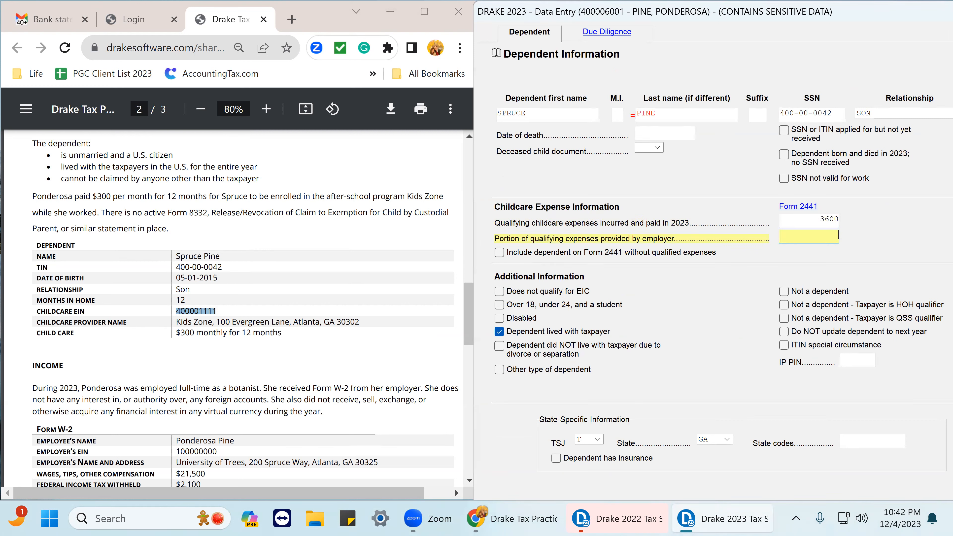
left_click(825, 222)
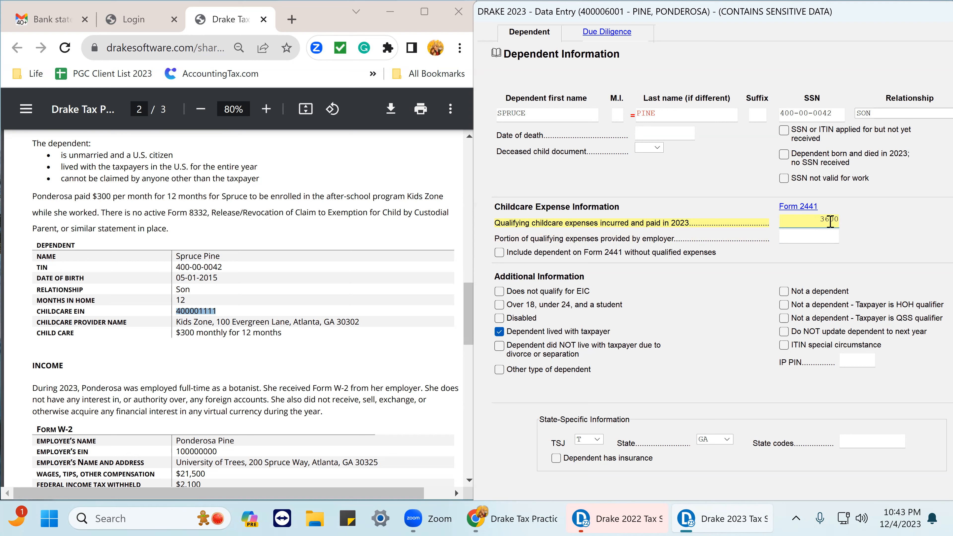
left_click(830, 233)
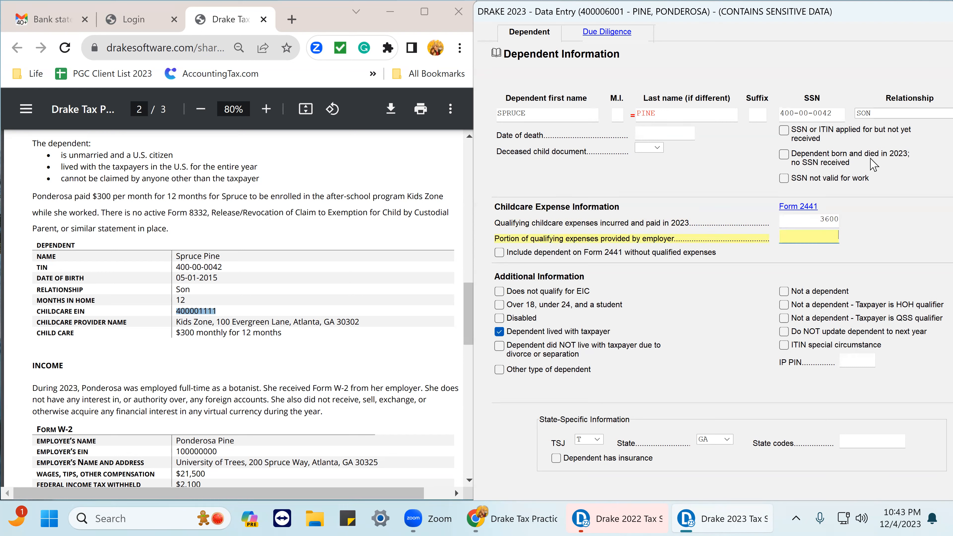
left_click(828, 221)
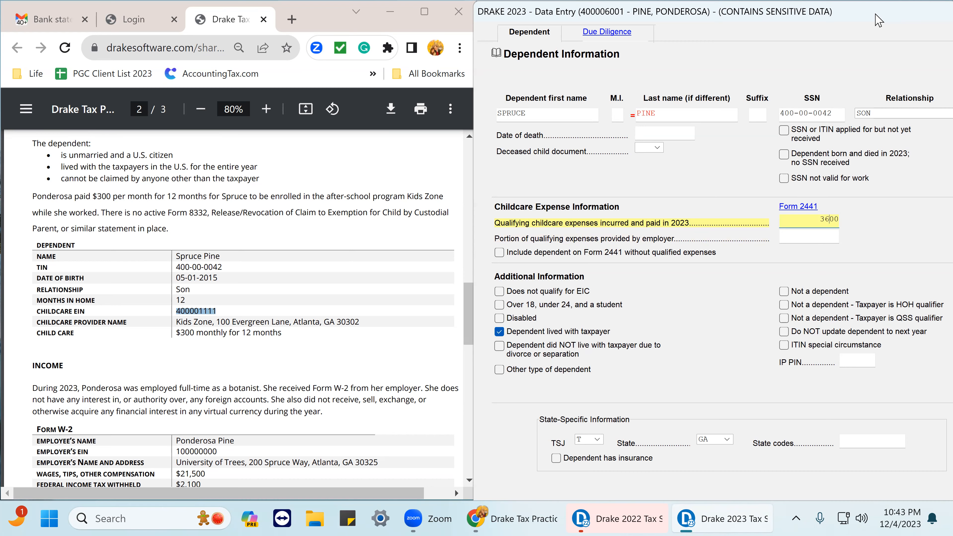
Leave the dependent screens, calculate and view the return, and examine the Wks 2441 worksheet.
double_click(878, 21)
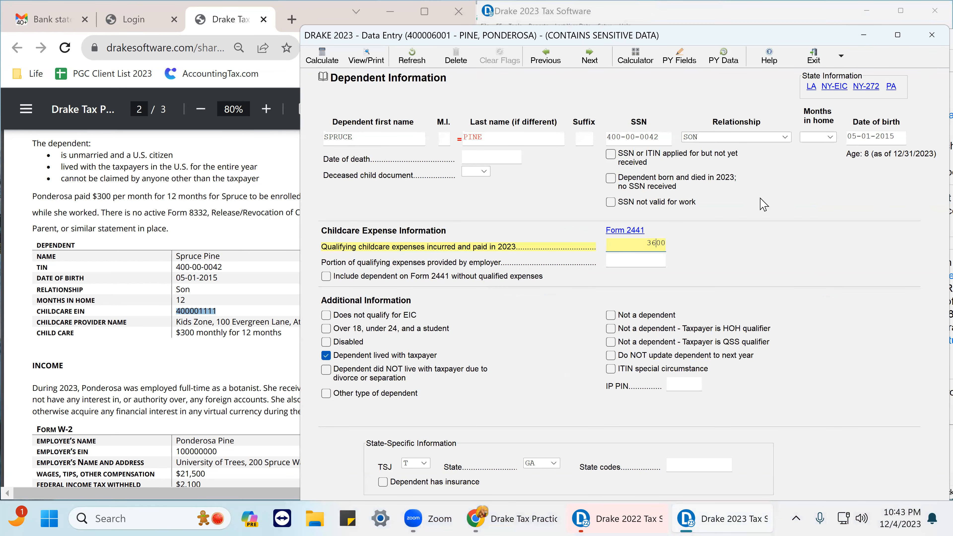
key("Escape")
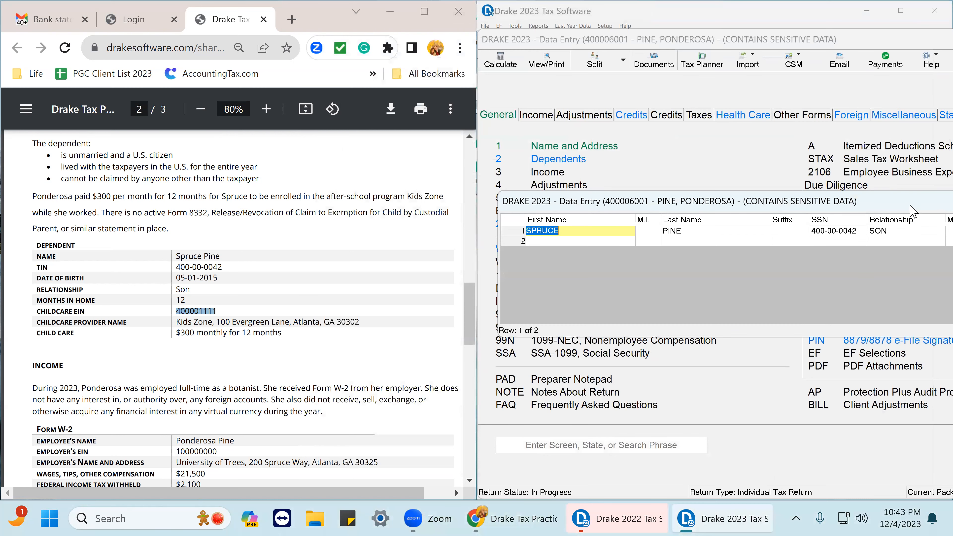
left_click_drag(912, 210, 670, 209)
left_click(835, 203)
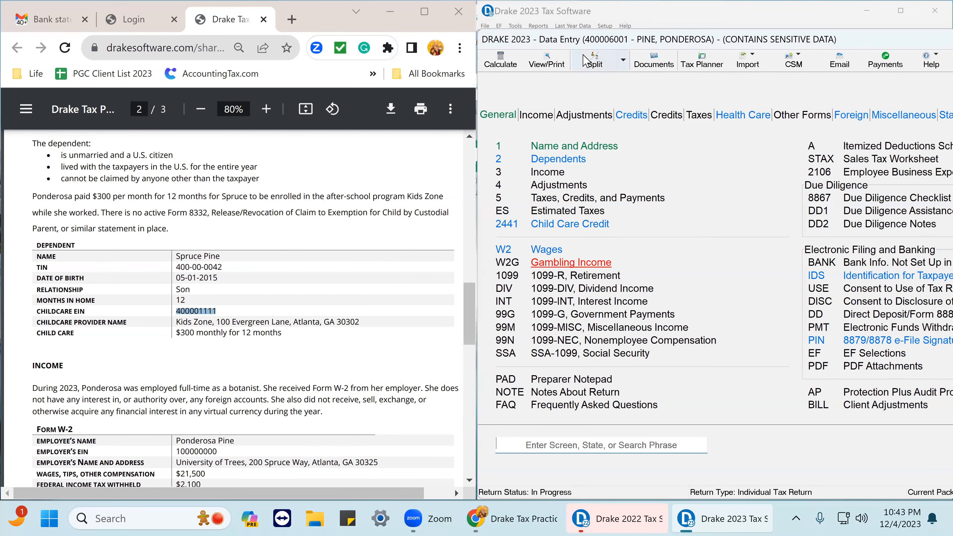
left_click(551, 65)
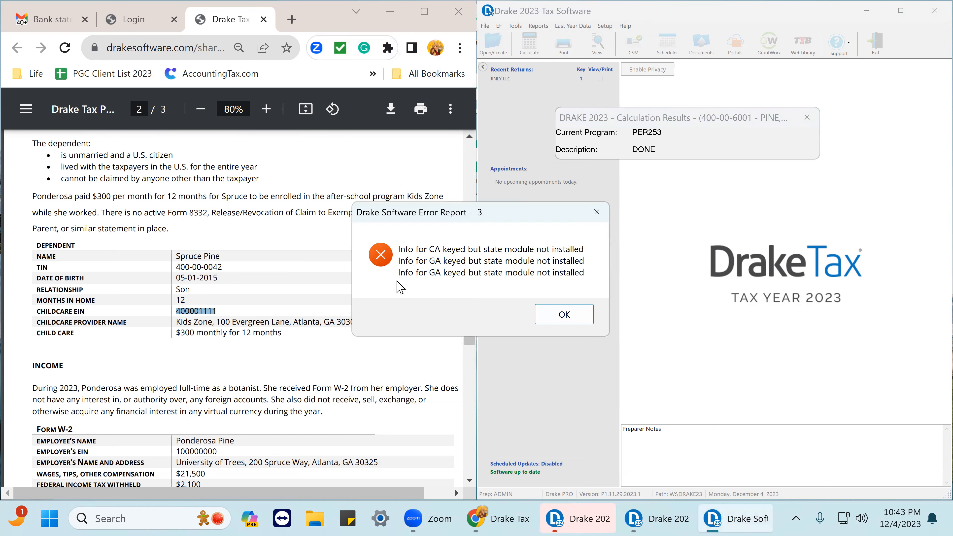
left_click(571, 319)
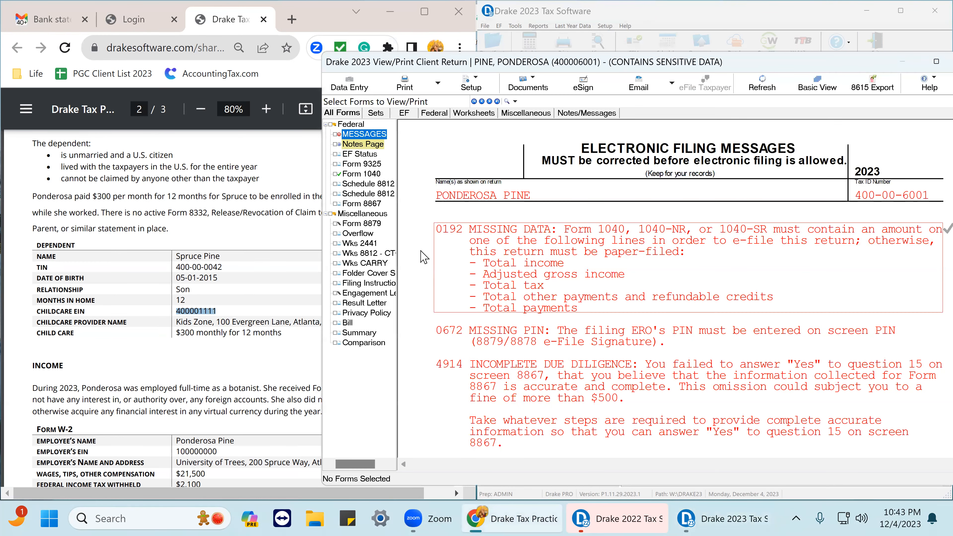
left_click(361, 244)
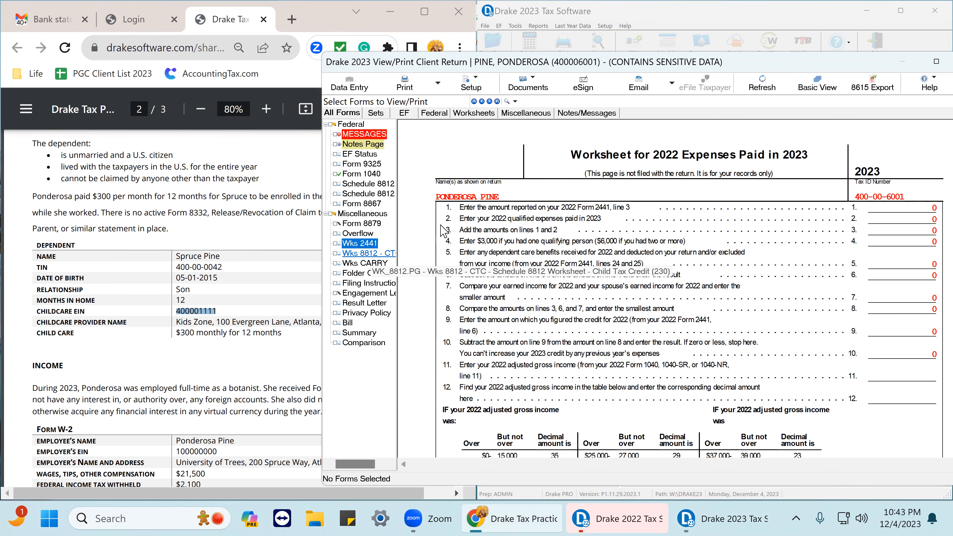
scroll(623, 278, "down", 5)
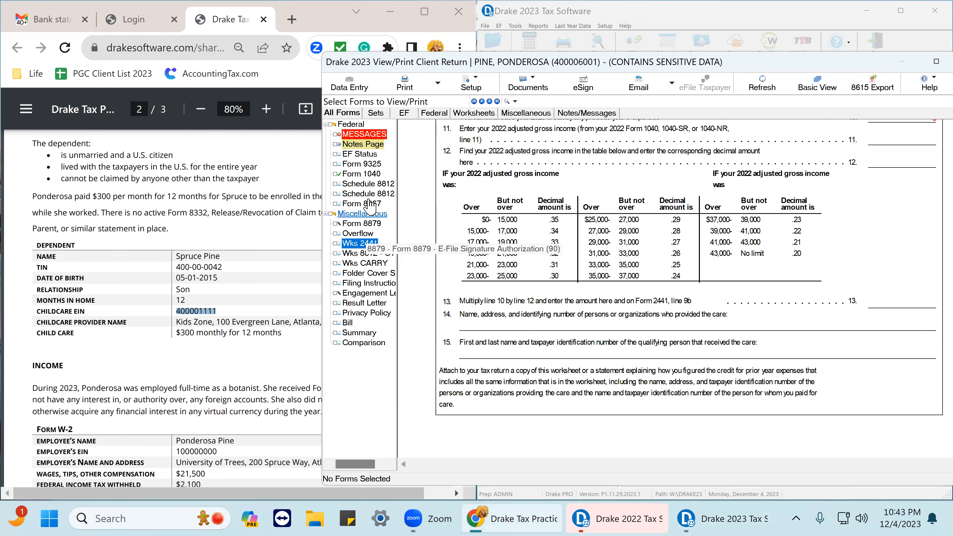
Open Form 1040 in the return view and review the dependent, child tax credit and income lines.
left_click(374, 174)
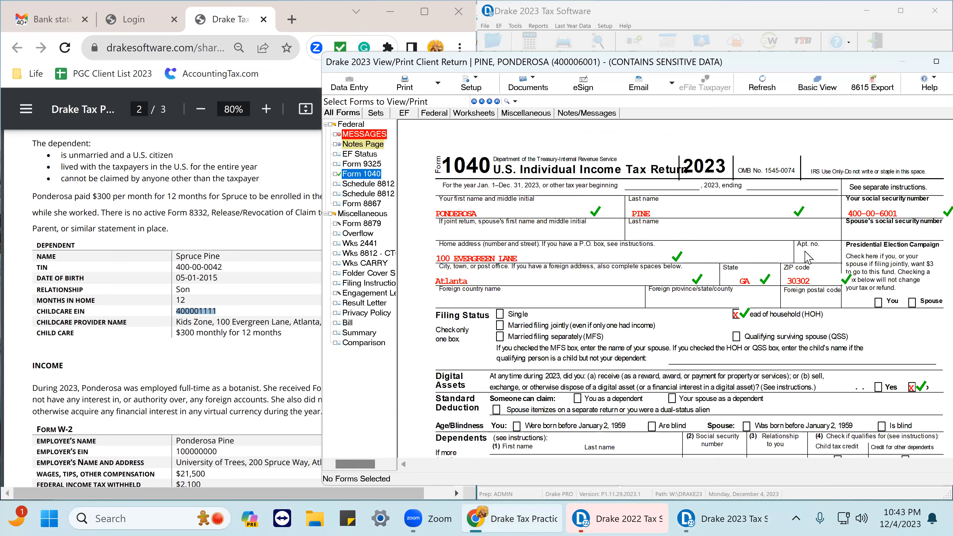
scroll(605, 368, "down", 5)
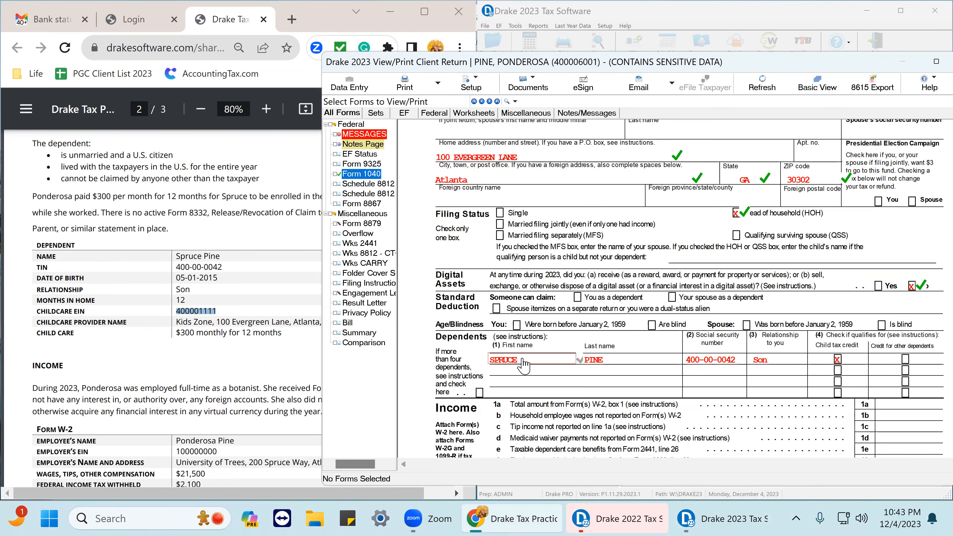
left_click(834, 361)
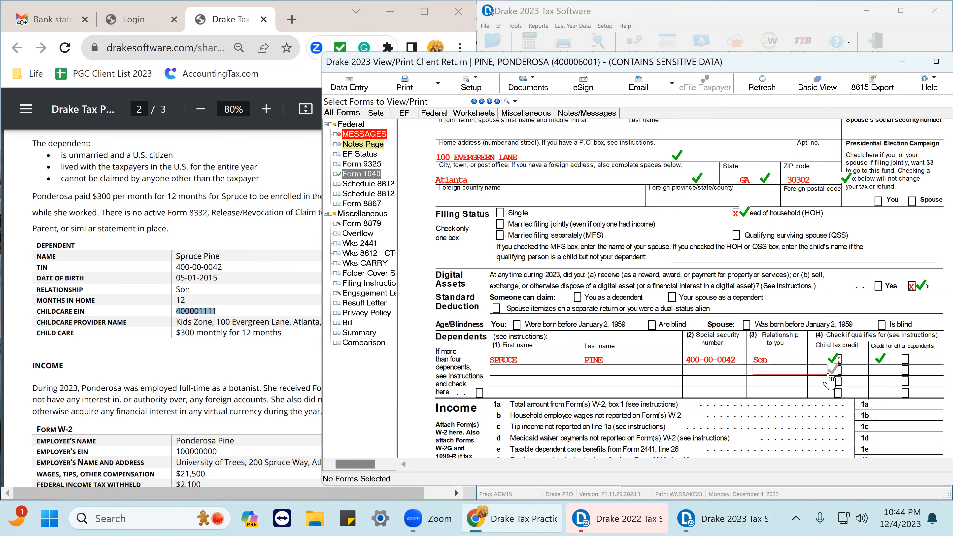
scroll(824, 377, "down", 3)
scroll(825, 379, "down", 3)
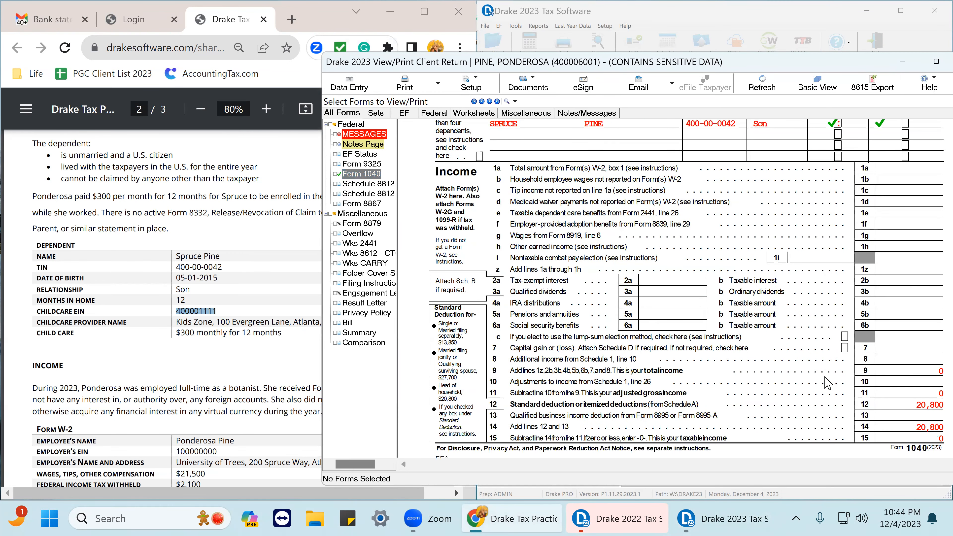
scroll(827, 383, "down", 6)
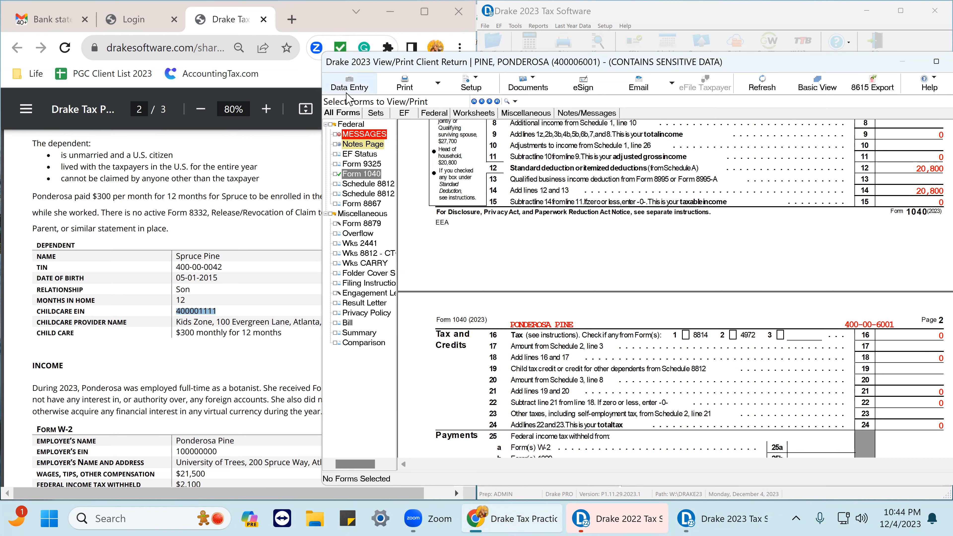
scroll(152, 380, "down", 1)
scroll(150, 381, "down", 4)
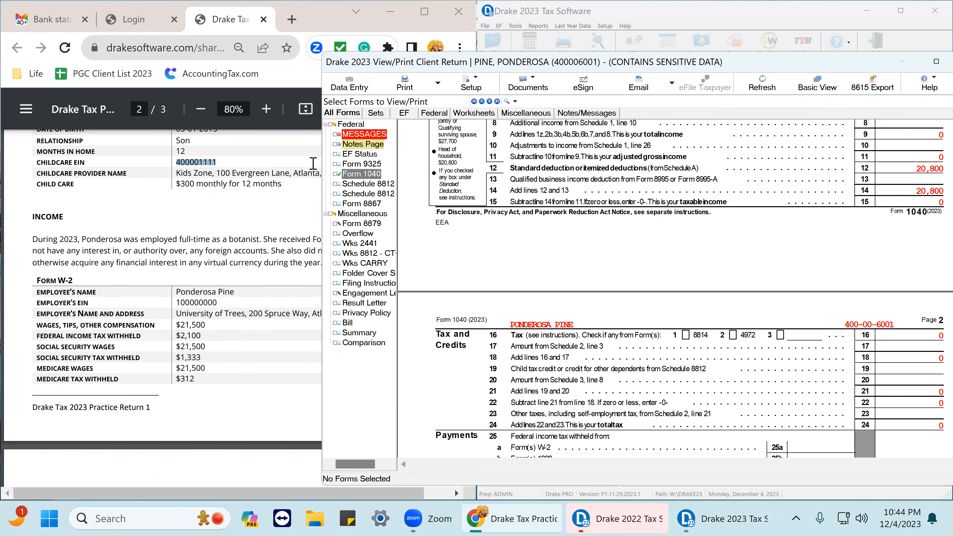
Return to data entry, open the W-2 wages screen and assign the W-2 to the taxpayer (T).
left_click(350, 83)
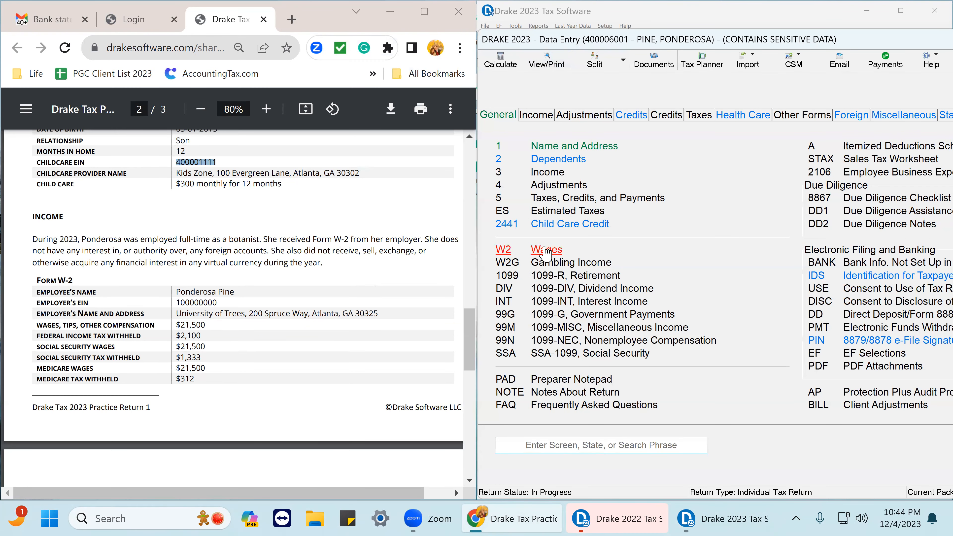
left_click(545, 250)
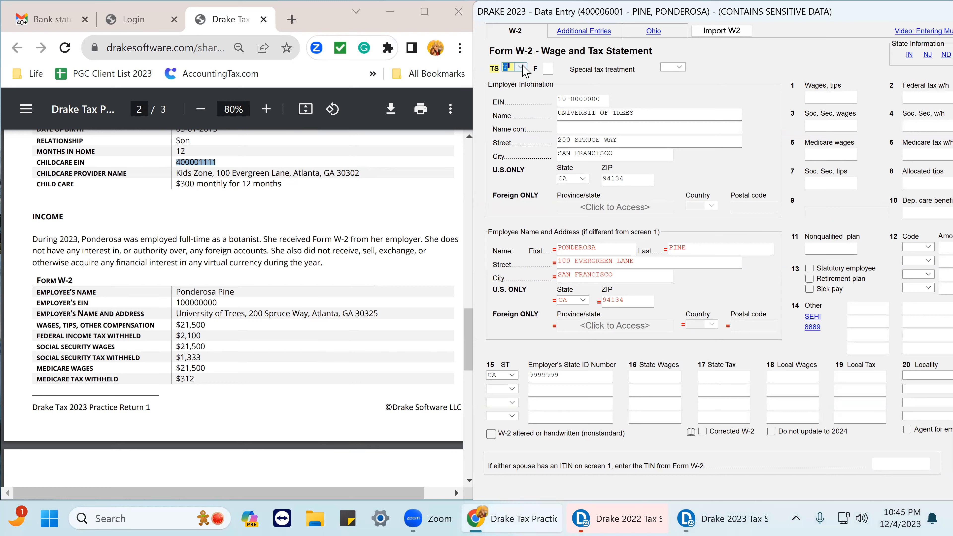
left_click(521, 66)
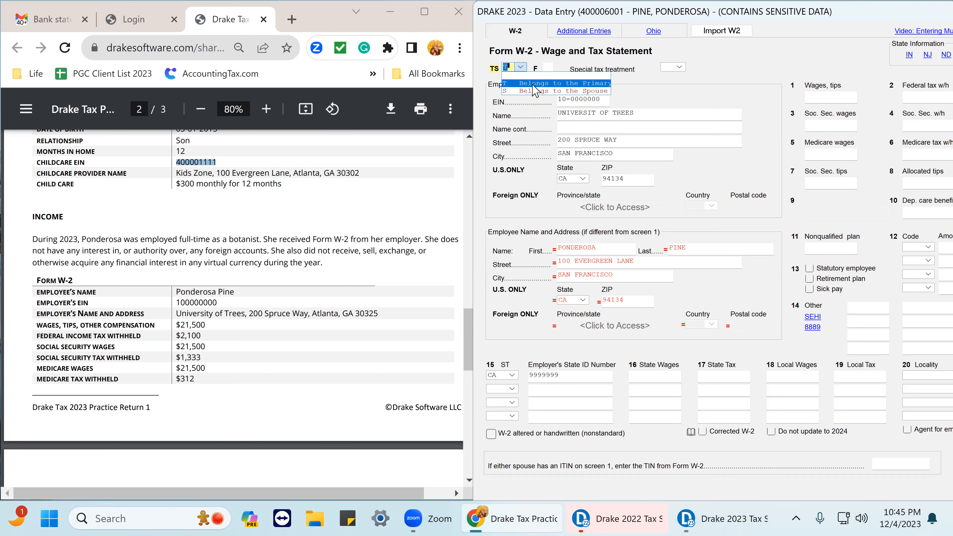
left_click(533, 85)
Compare the W-2 employer's EIN and name fields with the employer details in the practice return.
left_click(605, 98)
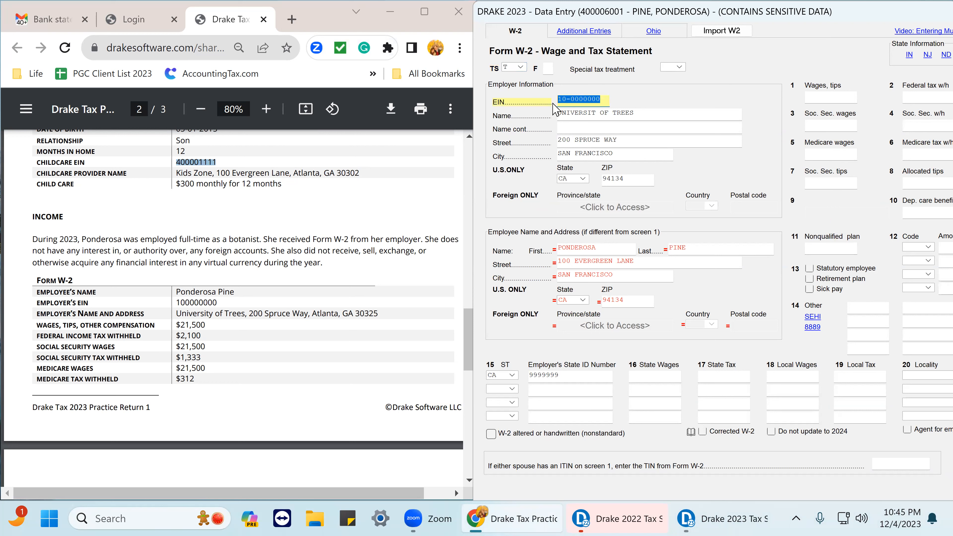
left_click(568, 128)
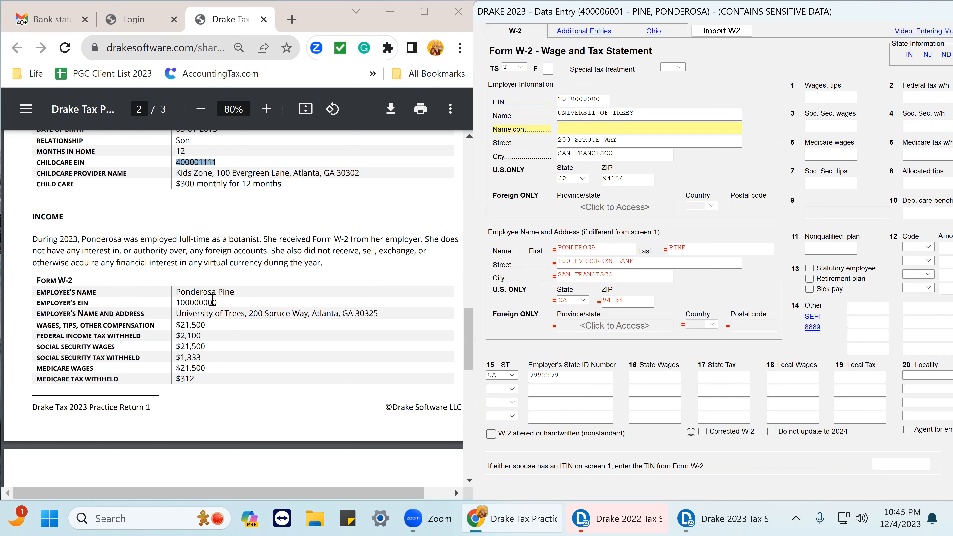
left_click_drag(222, 302, 180, 301)
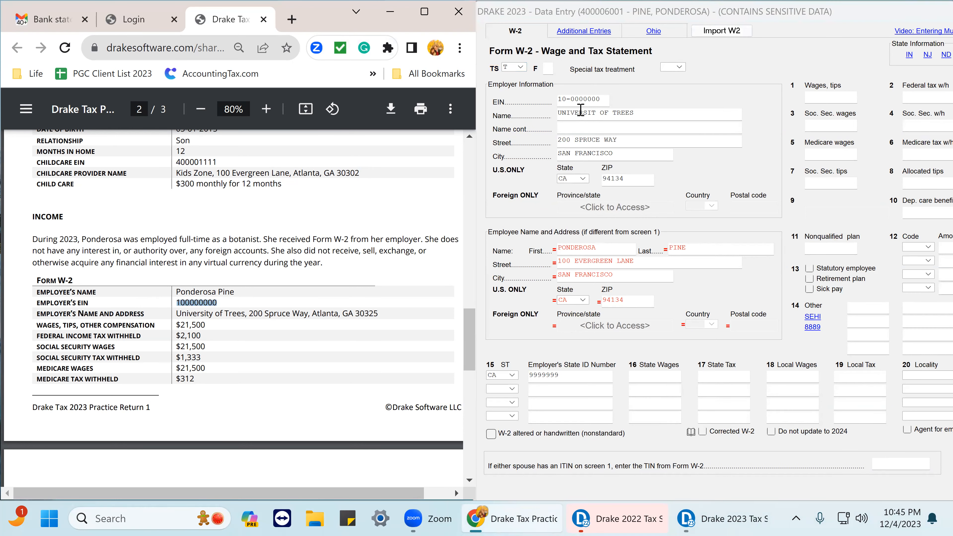
left_click(606, 98)
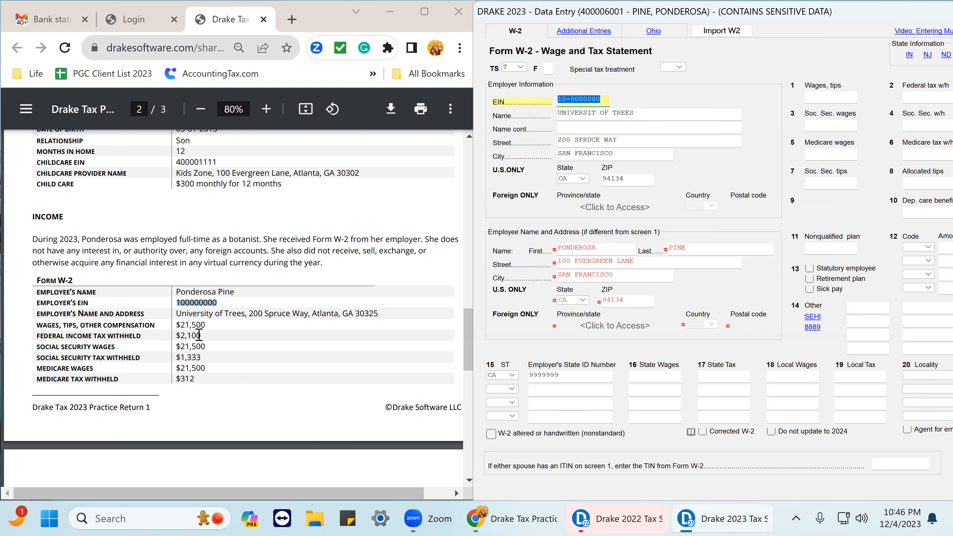
Enter 21500 as the W-2 wages, tips and other compensation.
left_click(815, 95)
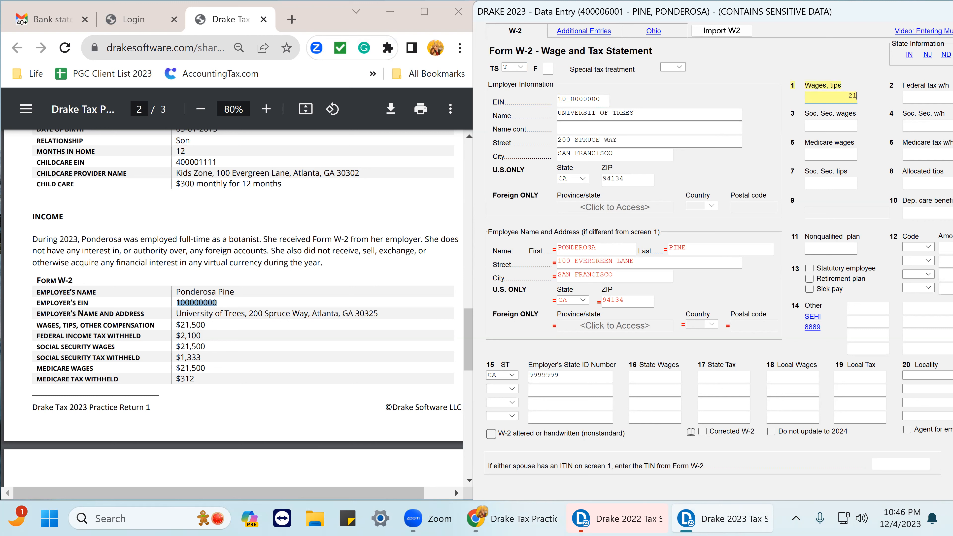
key("Return")
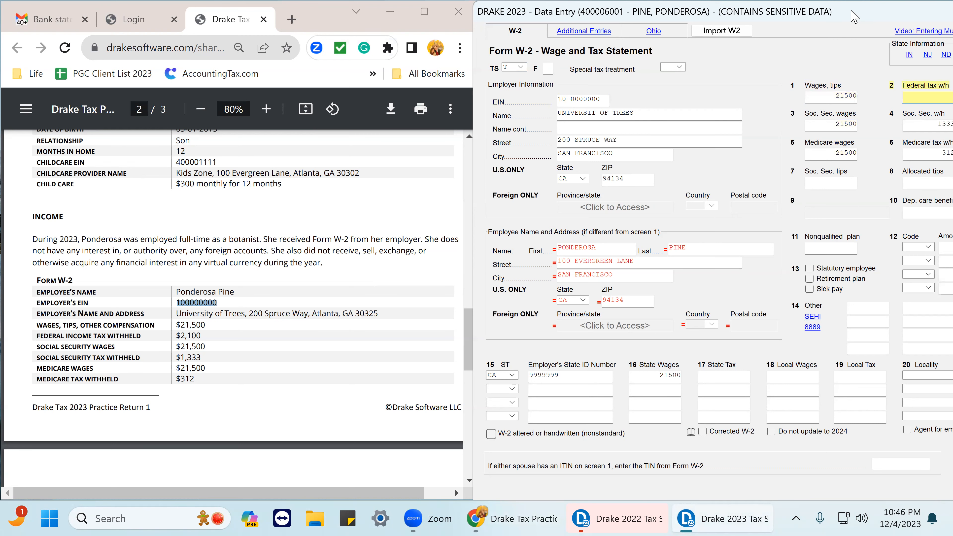
Enter 2100 as the federal income tax withheld on the W-2.
left_click_drag(852, 11, 778, 28)
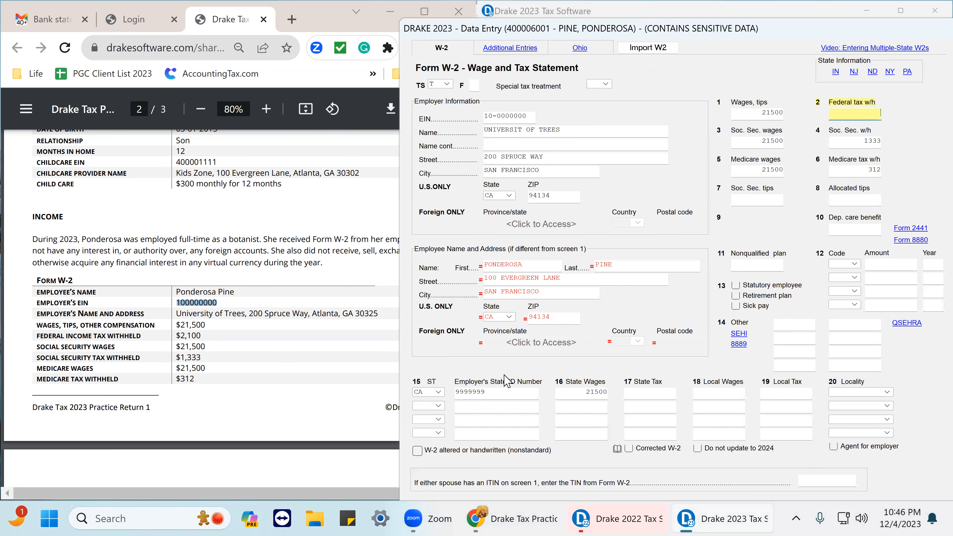
type("2100")
left_click_drag(180, 337, 173, 340)
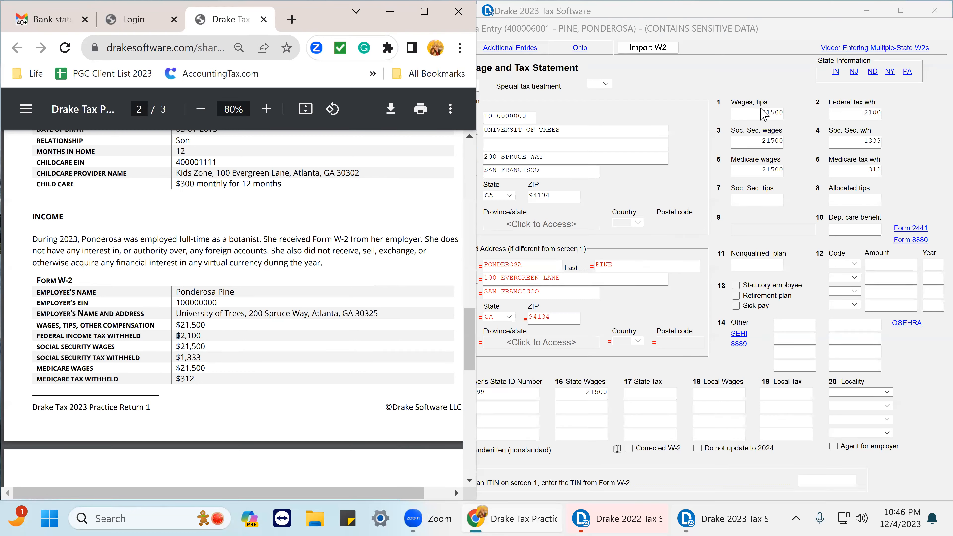
Review the W-2 Social Security and Medicare wage and withholding boxes against the practice return amounts.
left_click(762, 111)
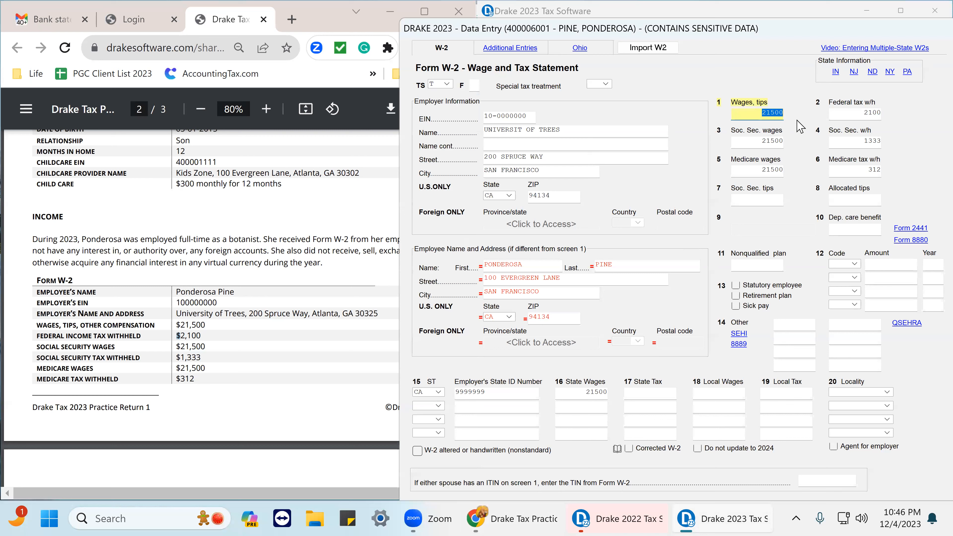
left_click(766, 141)
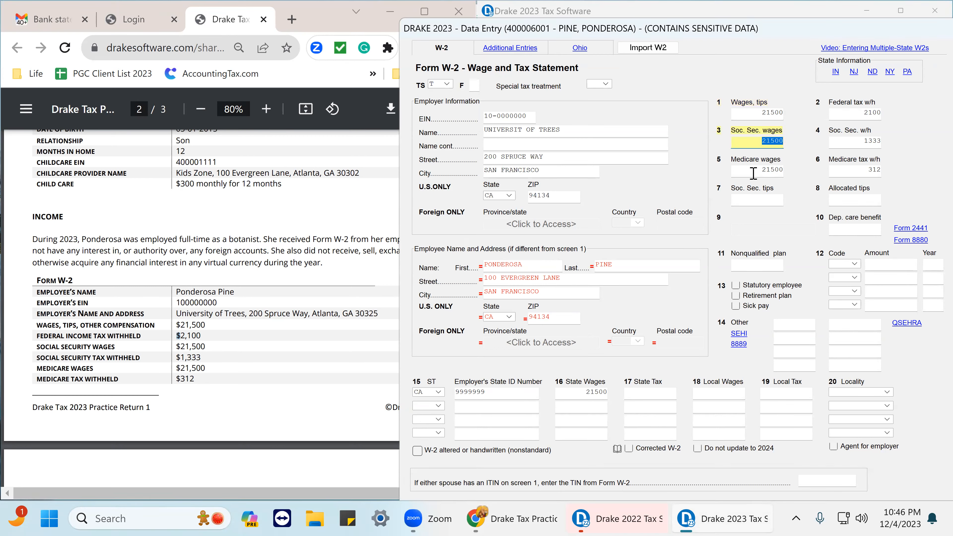
left_click(761, 172)
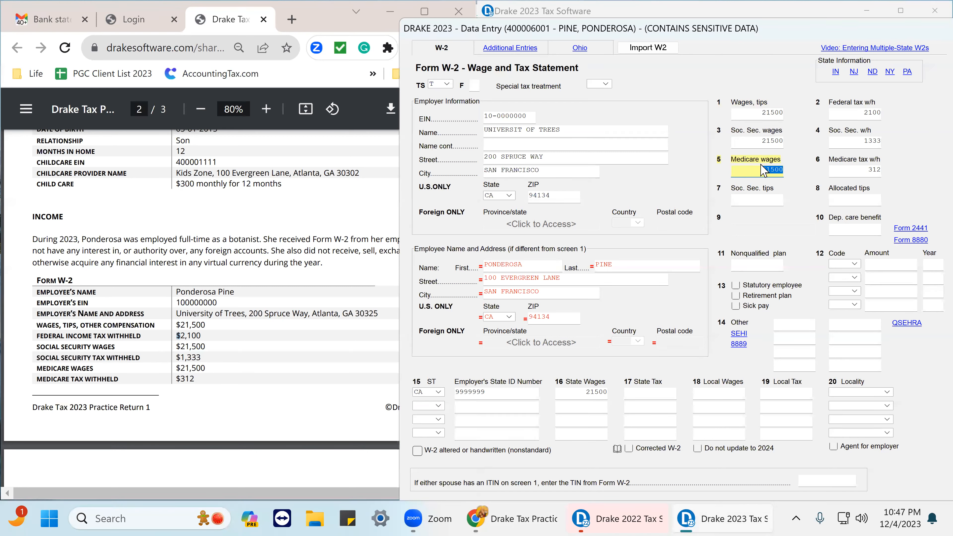
left_click(758, 142)
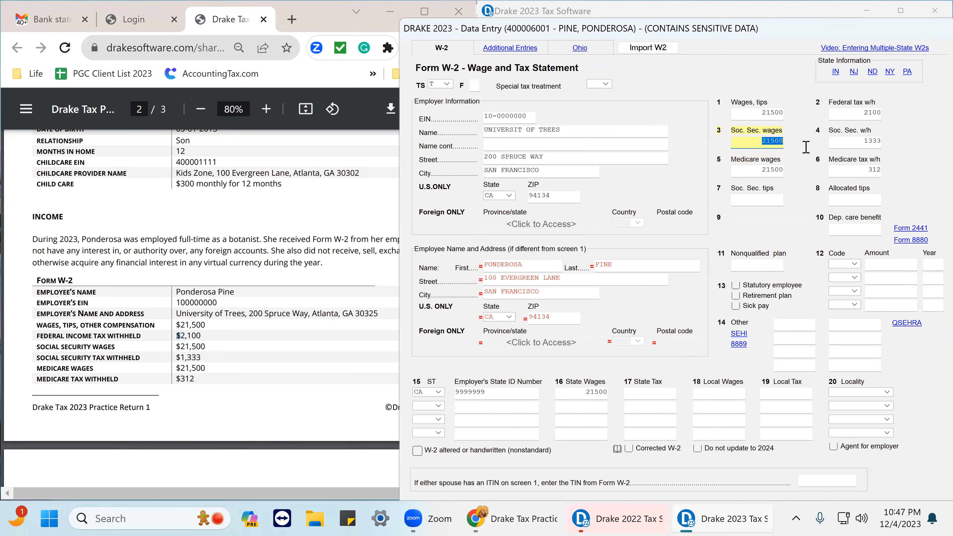
left_click(757, 166)
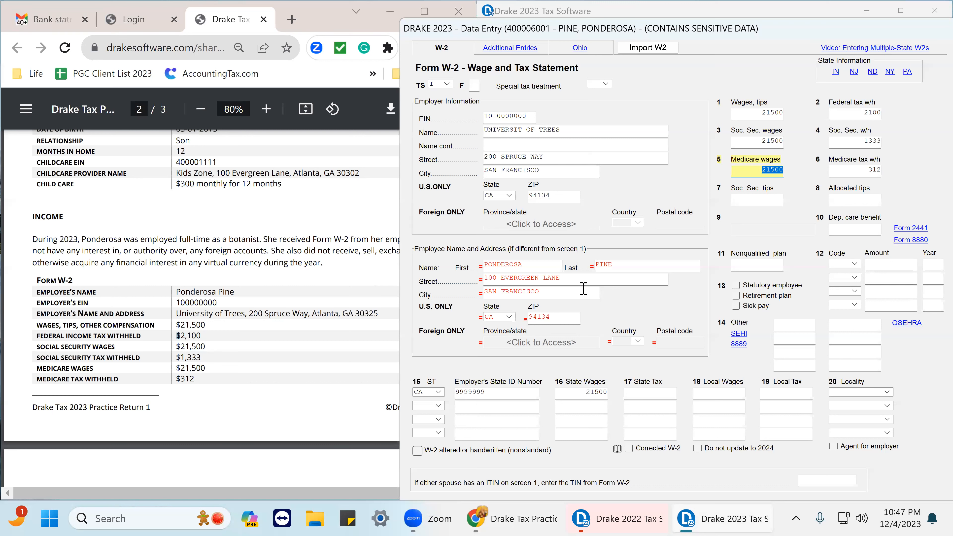
left_click(754, 142)
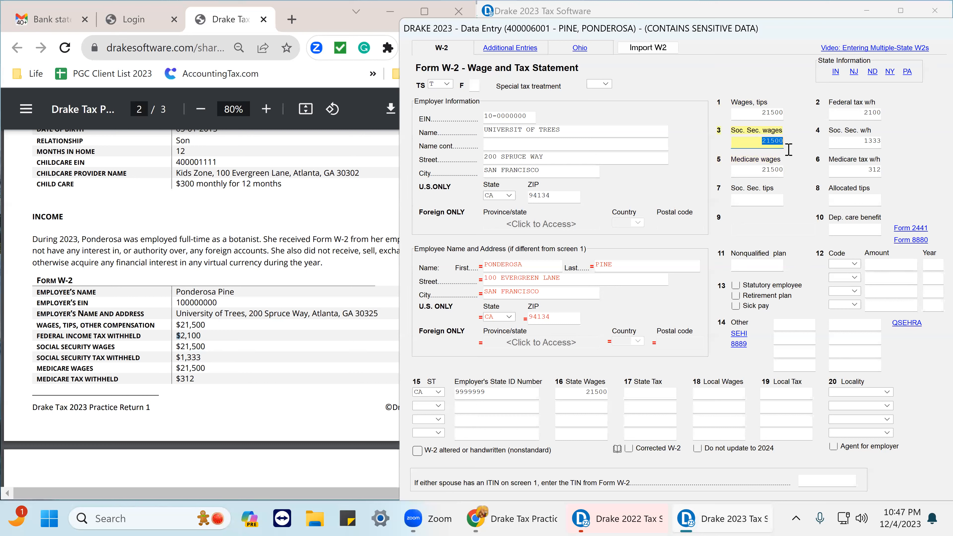
left_click(850, 143)
left_click_drag(885, 155, 900, 159)
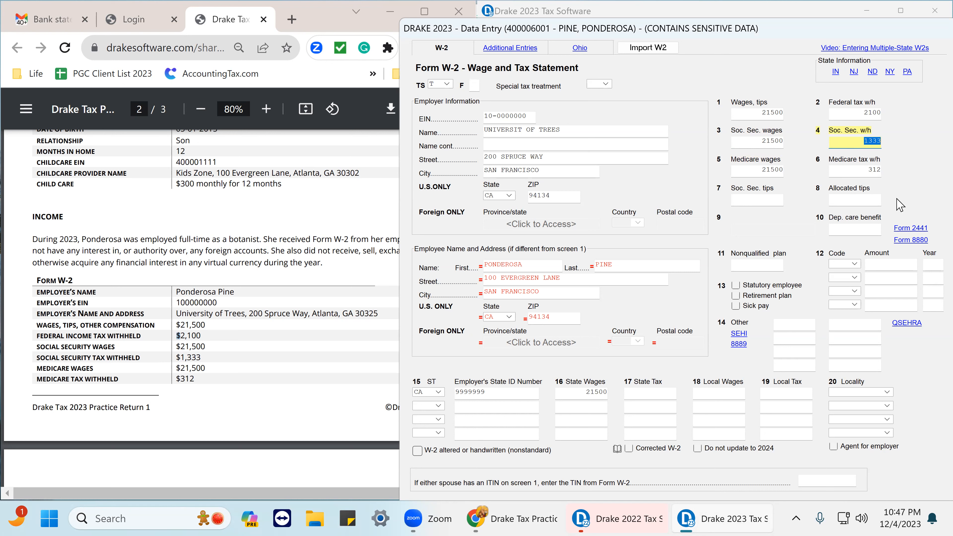
left_click(759, 140)
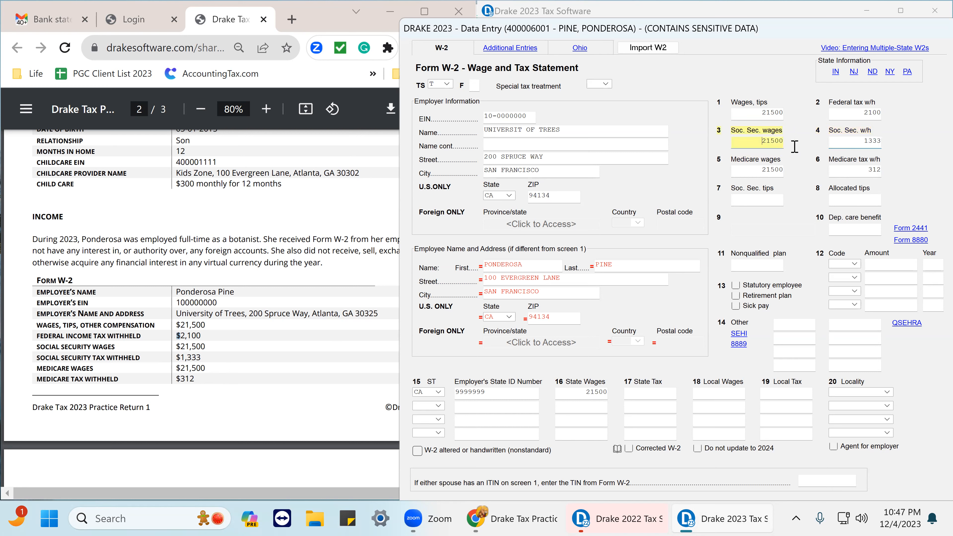
left_click(741, 170)
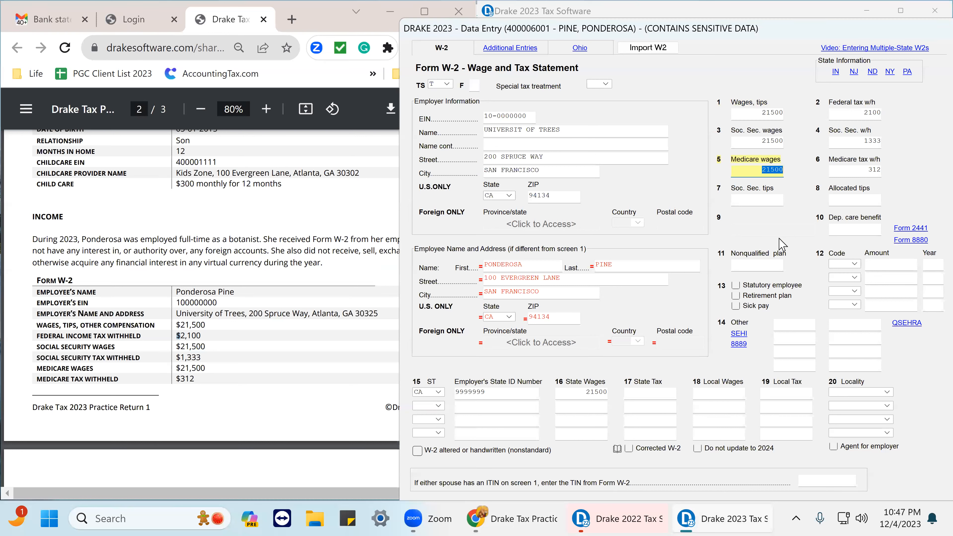
left_click(754, 203)
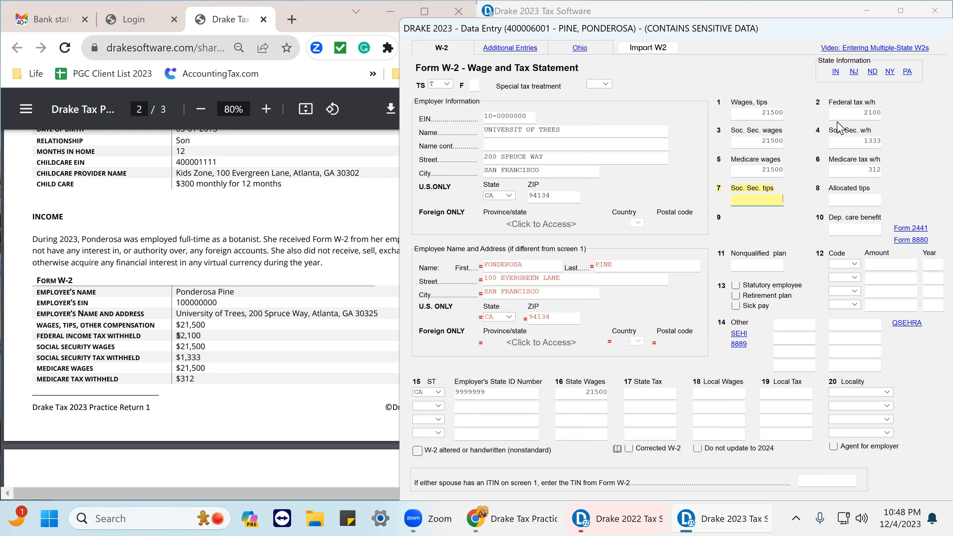
Select the dependent care benefit box and search the practice return for any dependent care benefit amount.
left_click(847, 228)
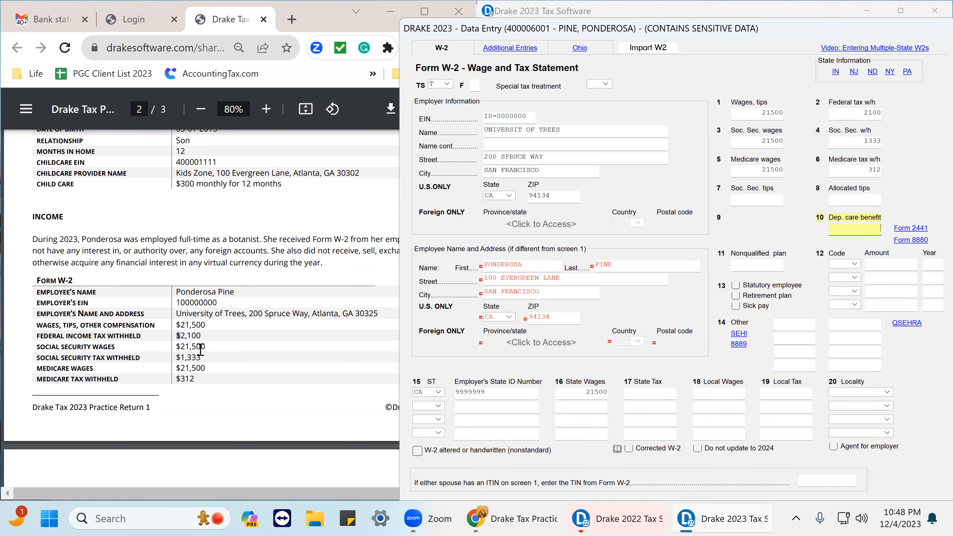
scroll(265, 321, "up", 4)
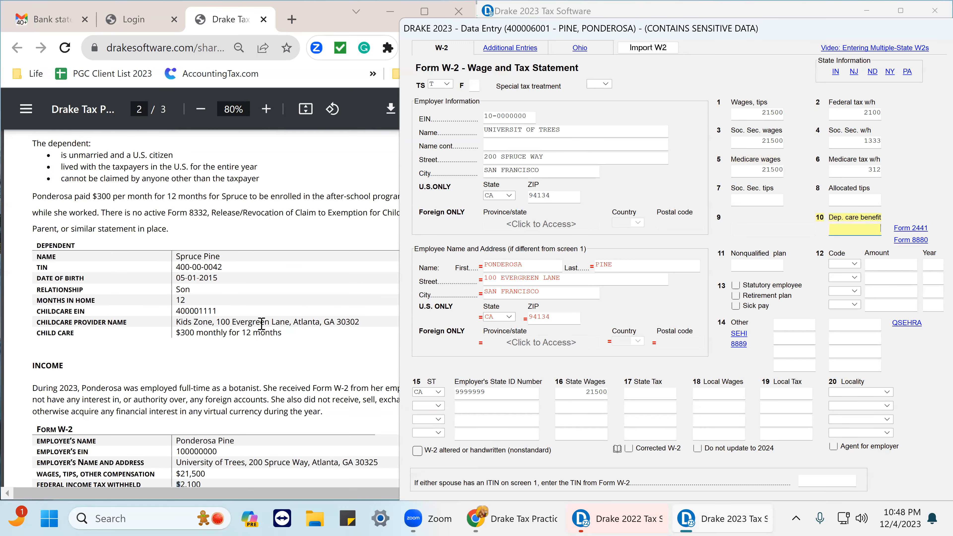
scroll(262, 324, "up", 2)
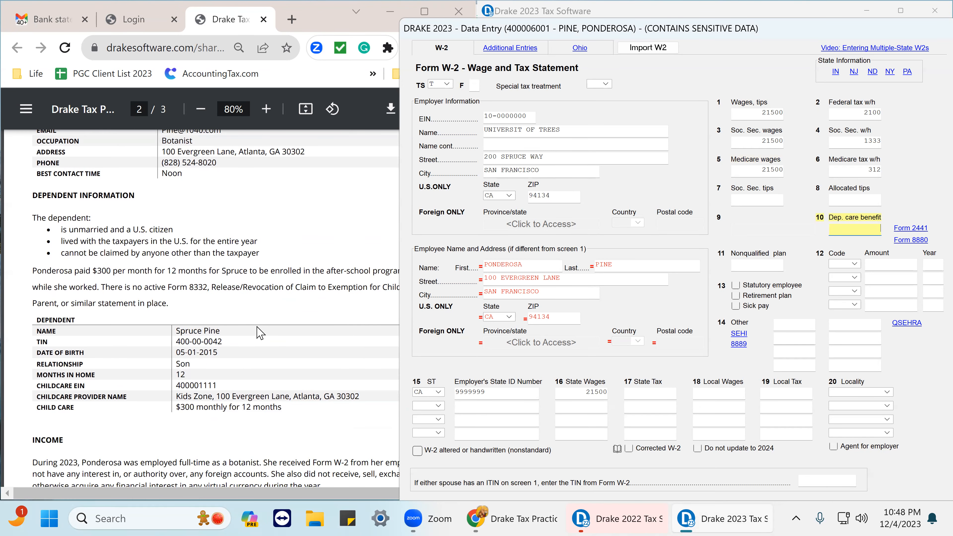
scroll(259, 332, "down", 15)
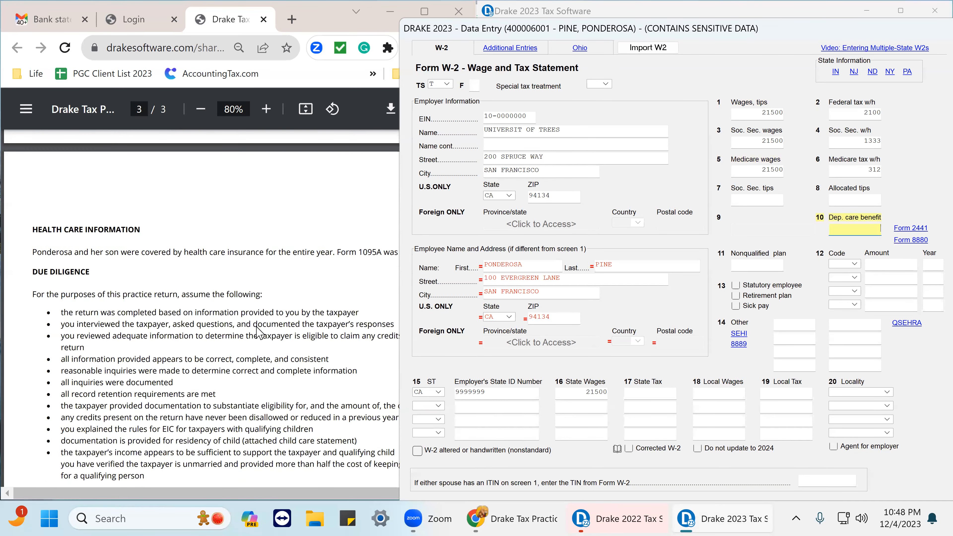
scroll(259, 333, "down", 8)
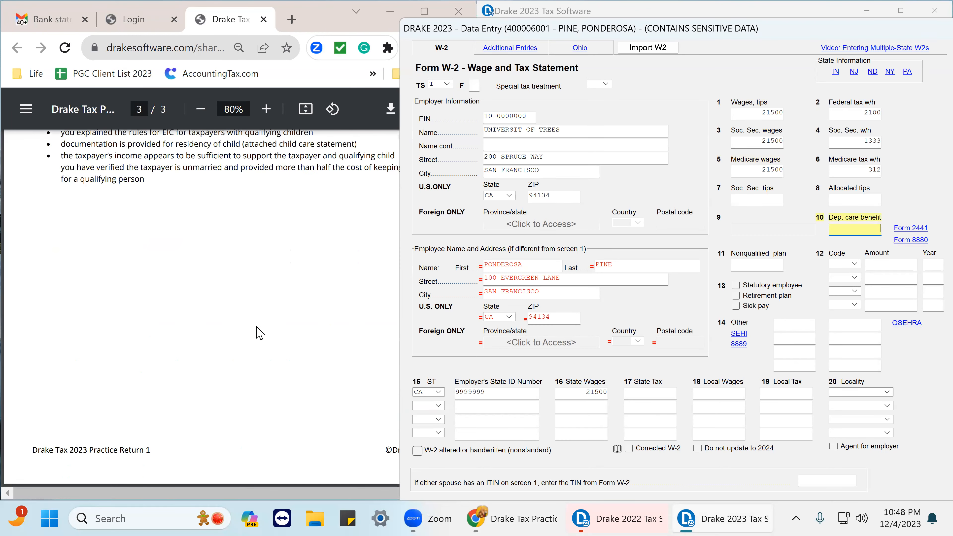
scroll(259, 332, "up", 20)
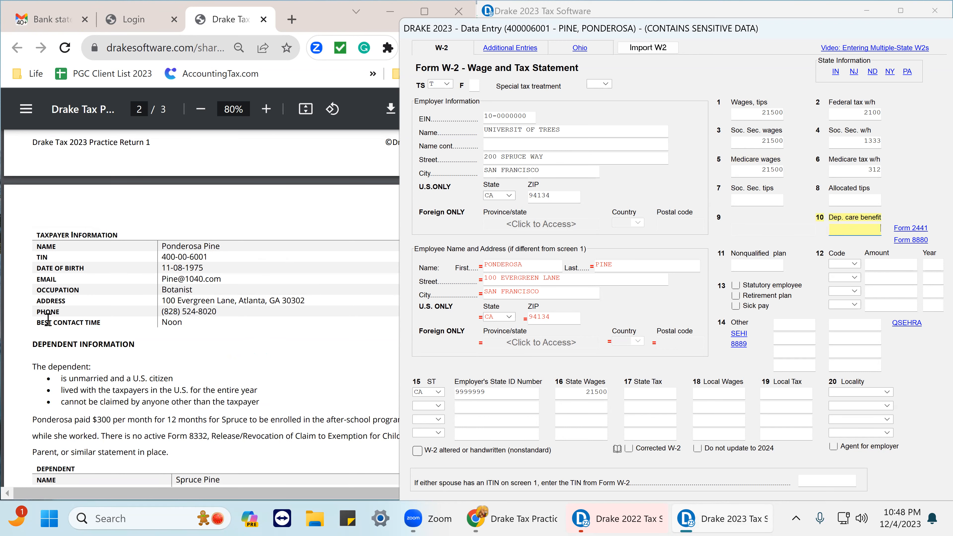
scroll(122, 340, "down", 10)
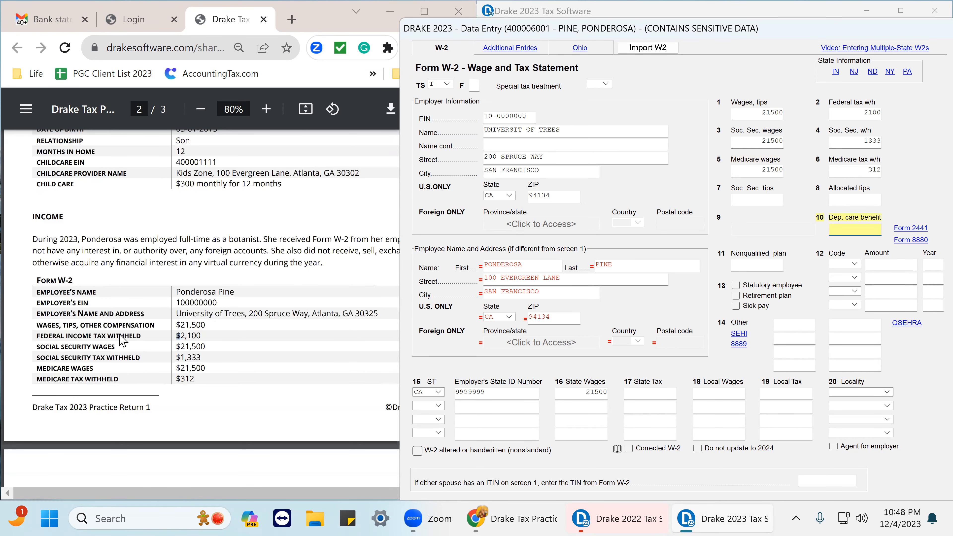
scroll(231, 356, "down", 2)
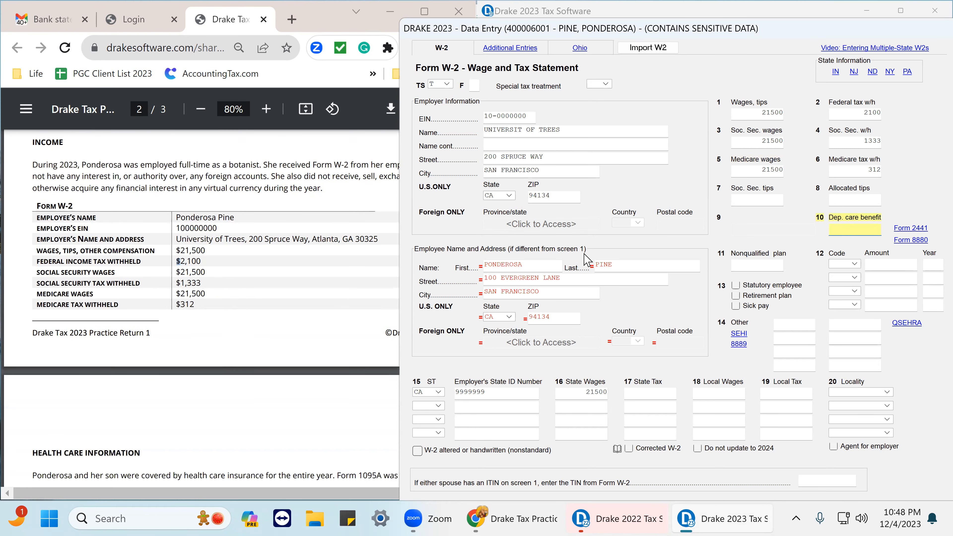
Set the W-2 box 15 state to GA.
left_click(438, 391)
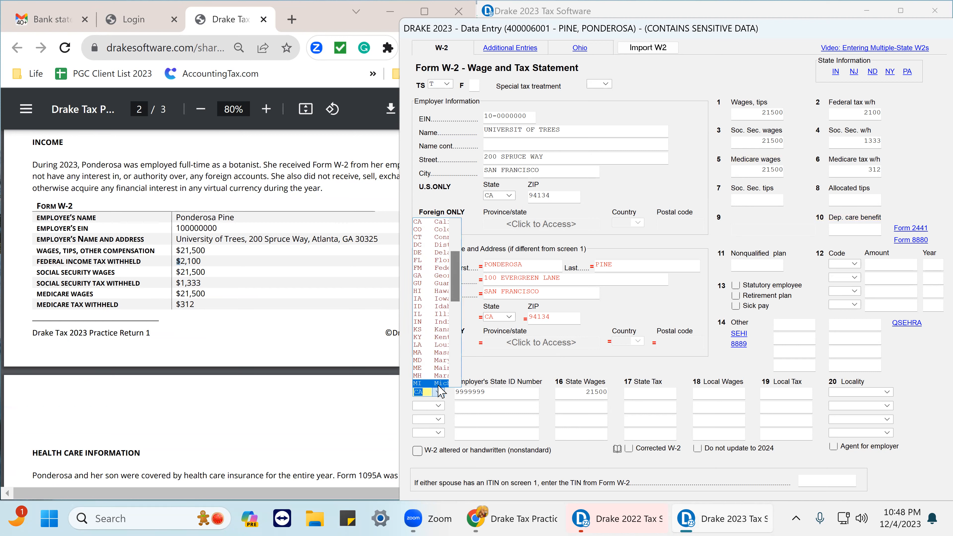
type("GA")
key("Tab")
key("Tab")
key("Tab")
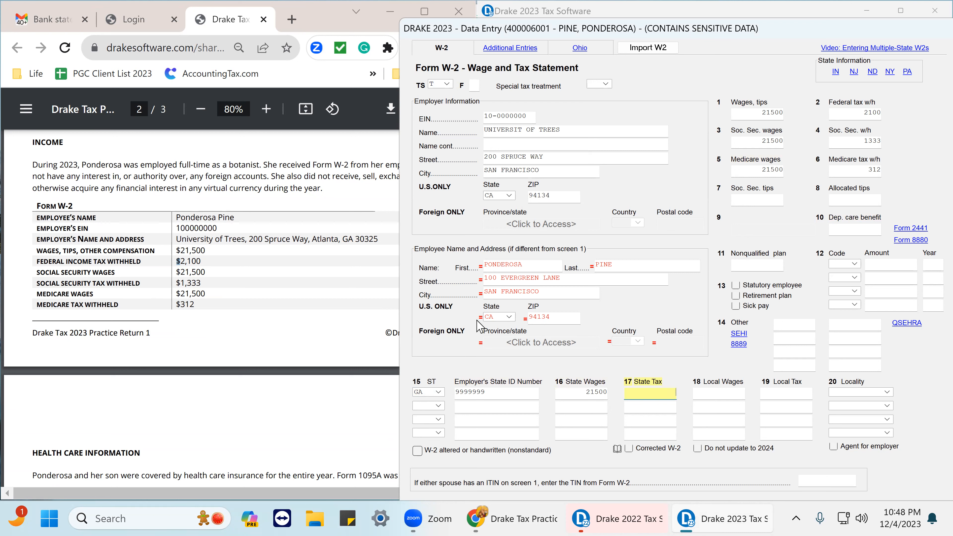
Refresh the W-2 employee address by switching the form owner to spouse and back to taxpayer.
left_click_drag(551, 316, 501, 321)
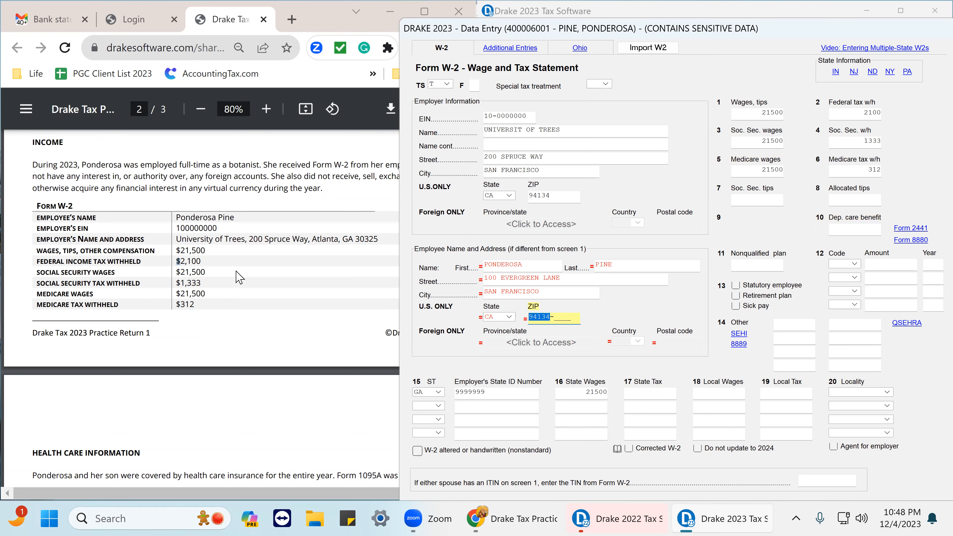
scroll(240, 274, "up", 10)
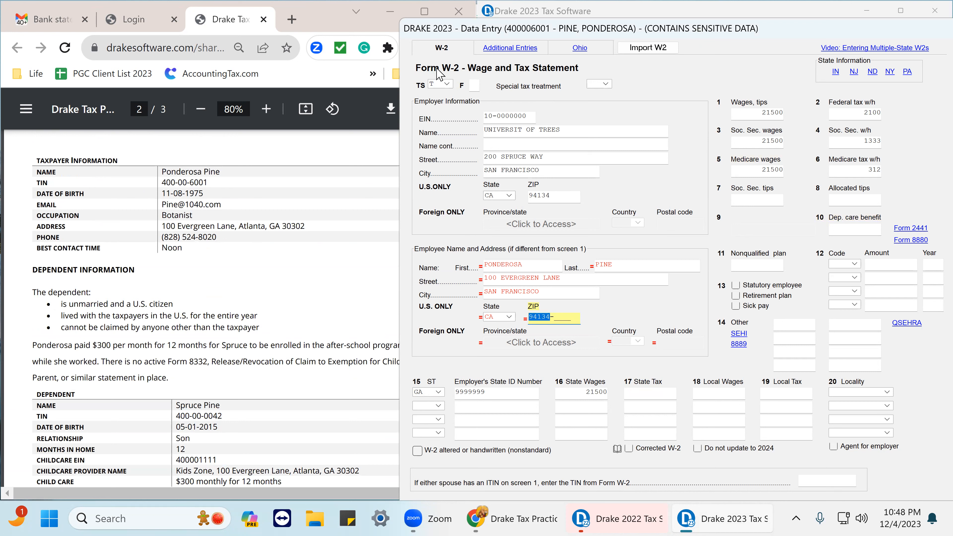
left_click(447, 83)
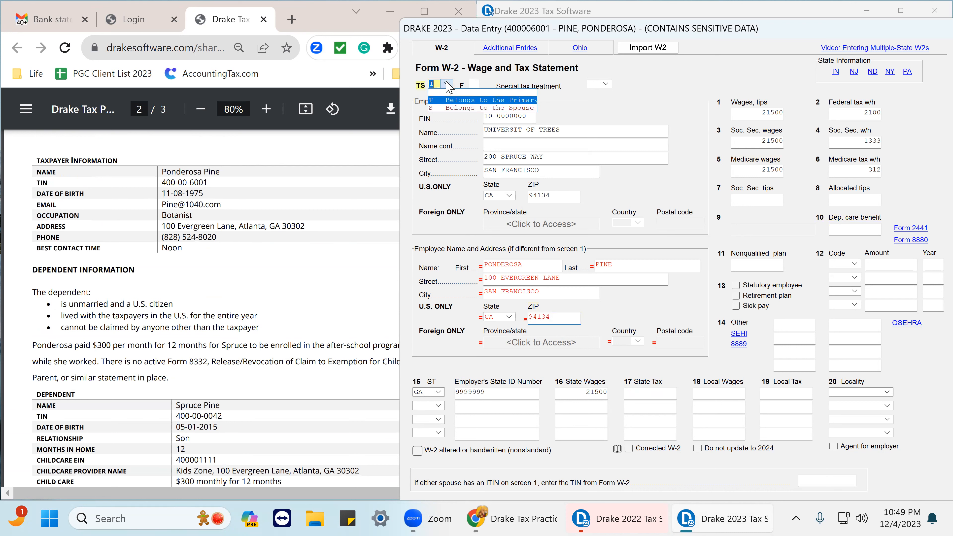
left_click(453, 108)
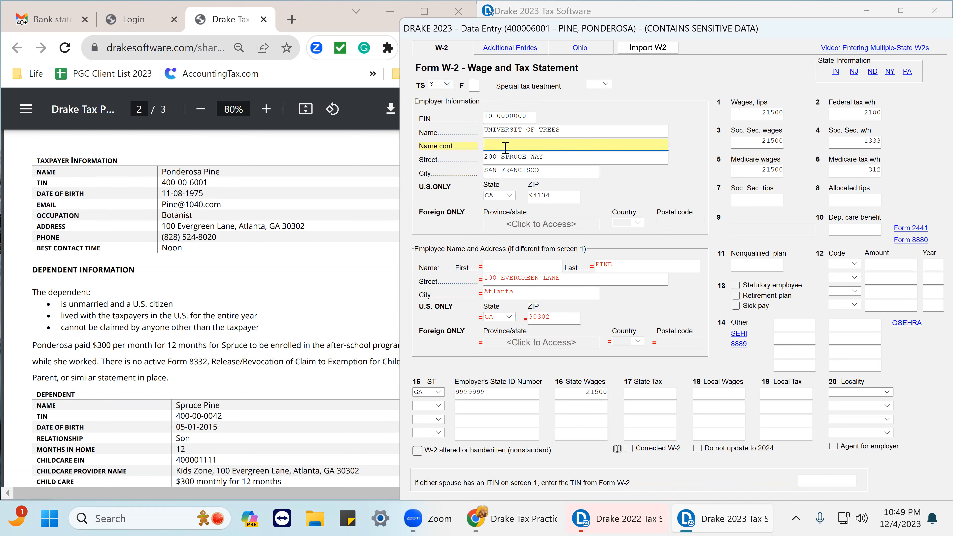
left_click(447, 84)
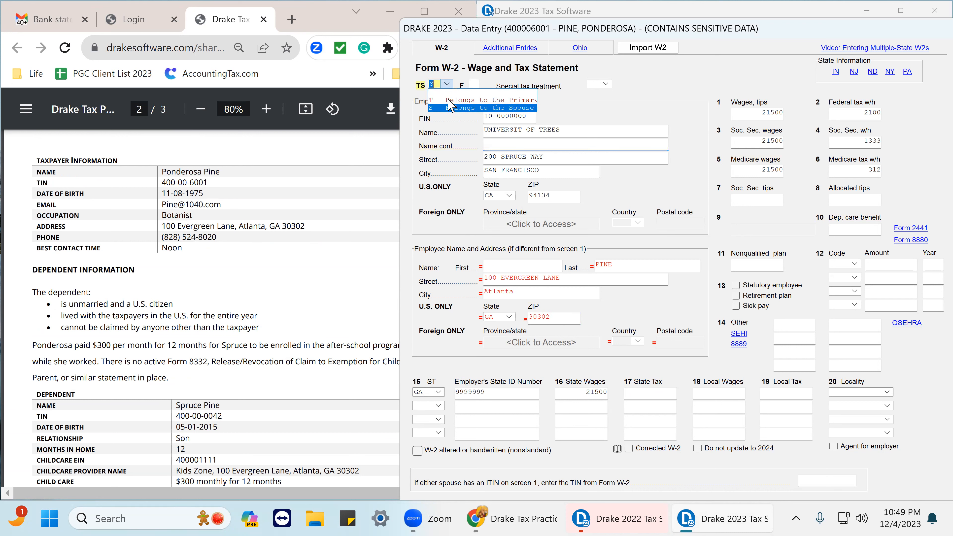
left_click(452, 100)
left_click(494, 144)
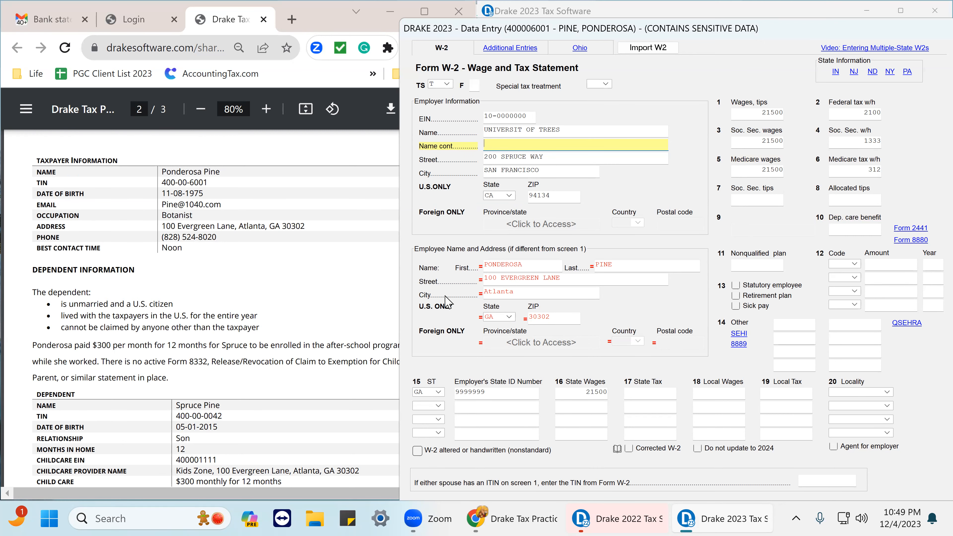
Close the W-2 screen and return to the data entry menu.
scroll(237, 308, "down", 10)
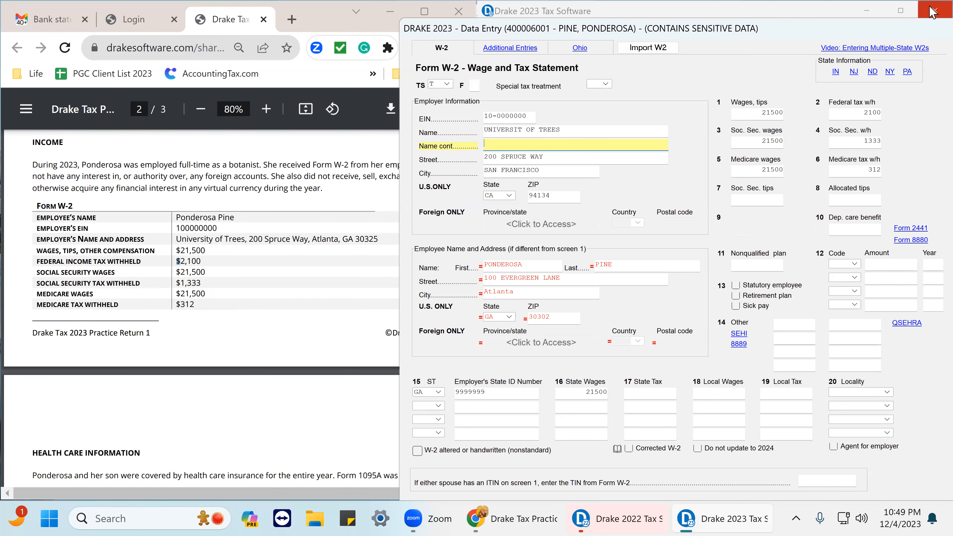
left_click(933, 14)
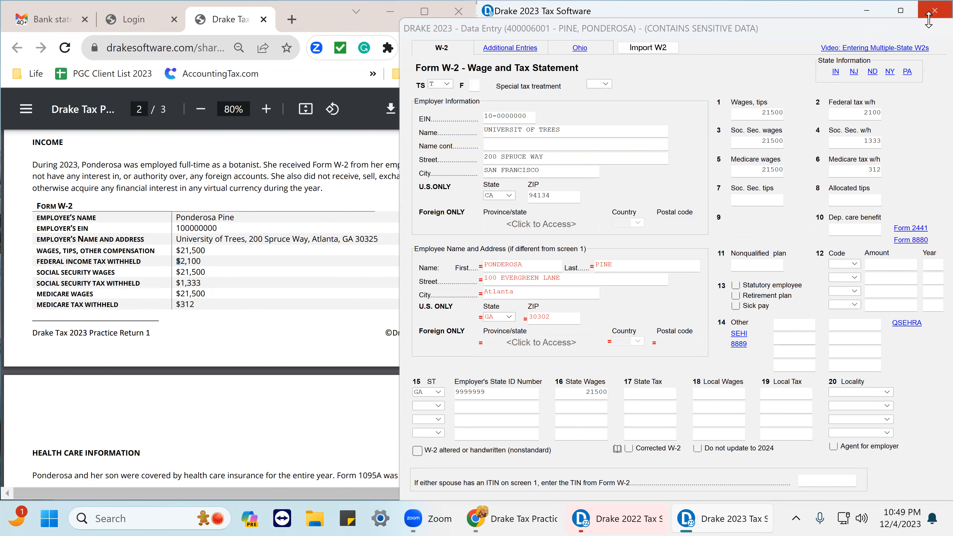
left_click(930, 10)
left_click_drag(809, 30, 684, 22)
left_click(907, 20)
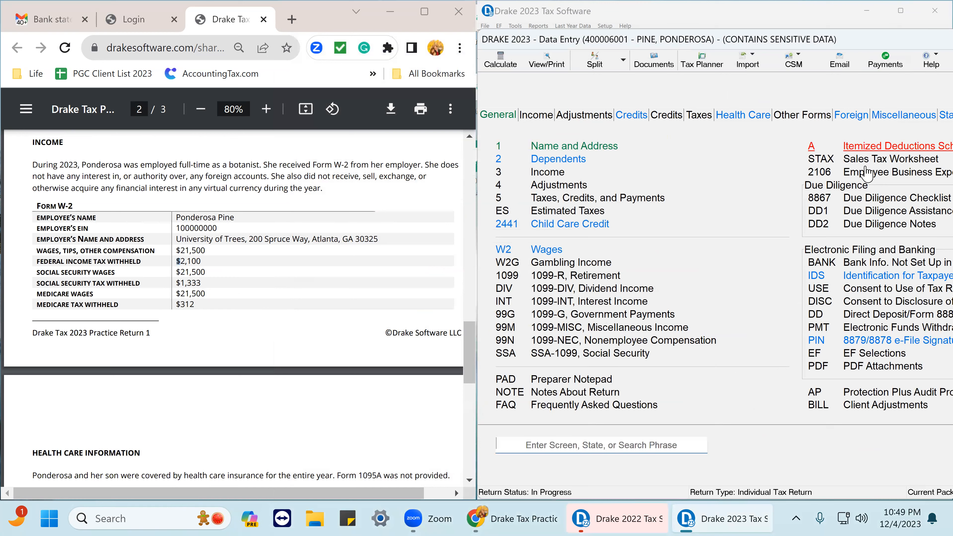
Calculate and open the return in View/Print, dismiss the error report, and close the return to the client manager.
left_click(548, 64)
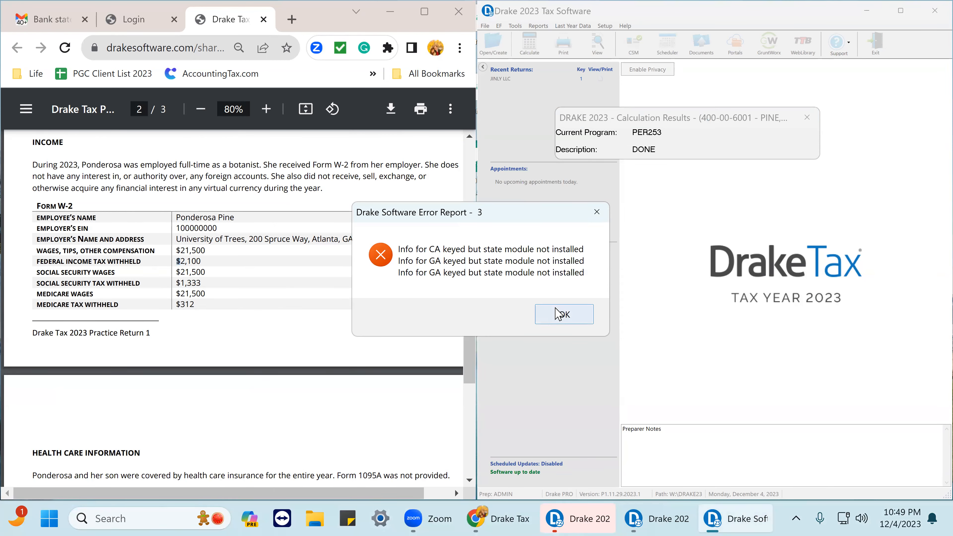
left_click(564, 314)
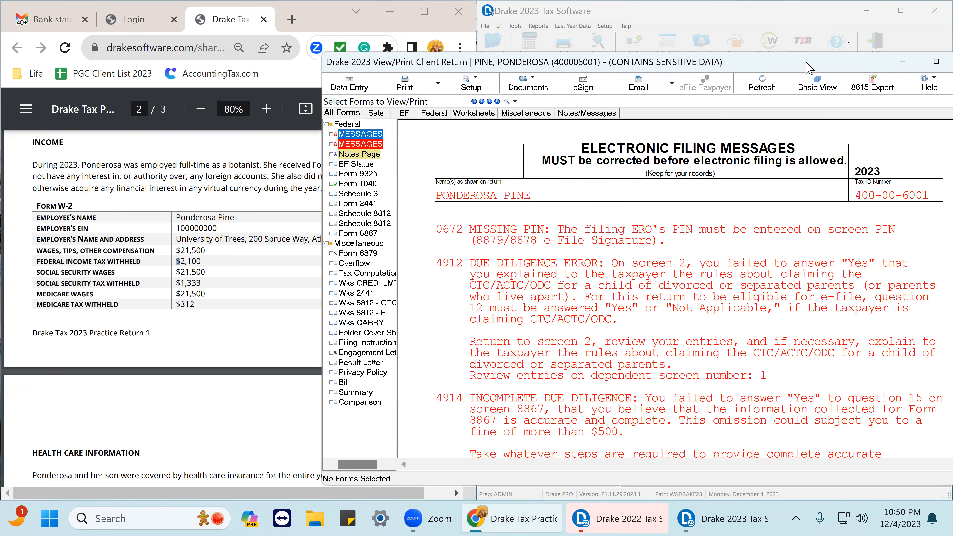
left_click_drag(802, 60, 655, 67)
left_click(824, 70)
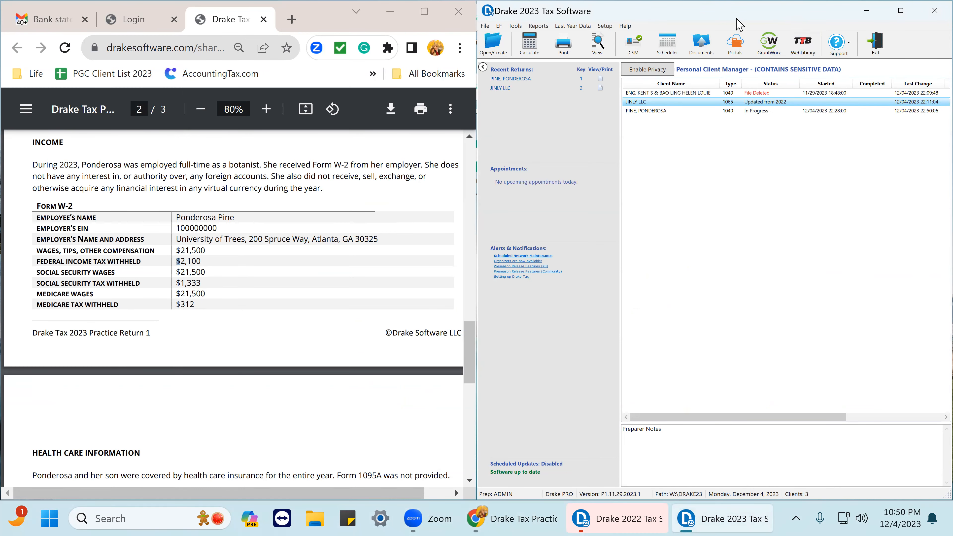
left_click_drag(736, 19, 423, 30)
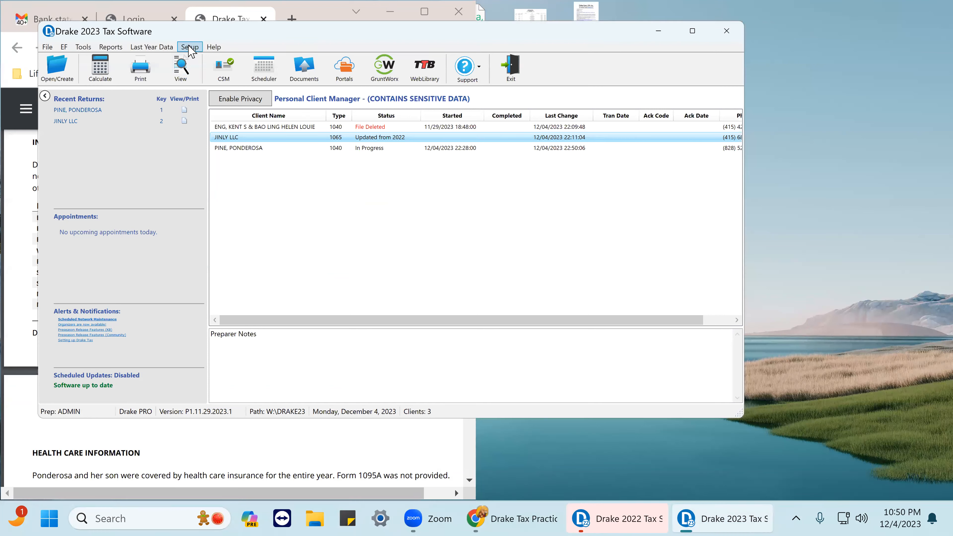
In Setup Options, set the default PDF password to Last 4 digits of Tax ID and the notification program to ABCvoice.
left_click(190, 47)
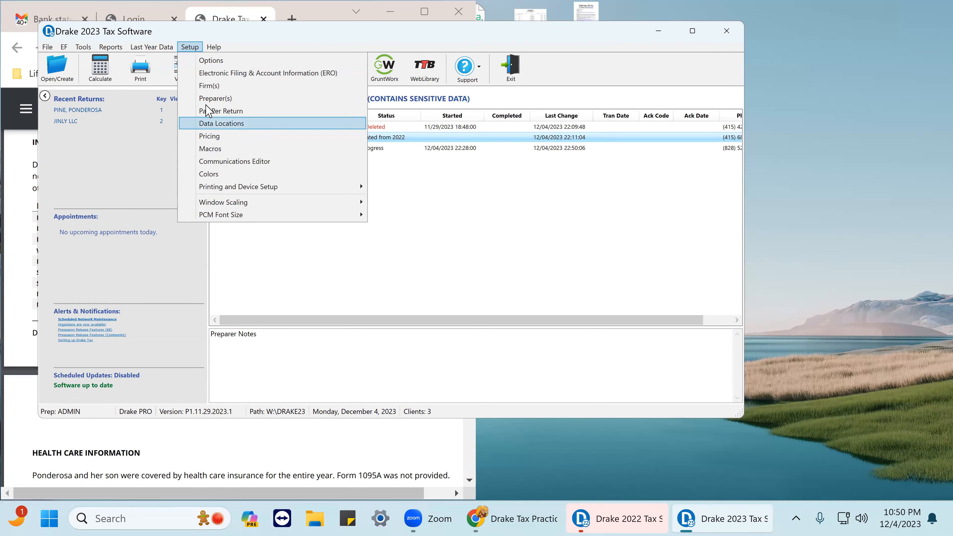
left_click(210, 62)
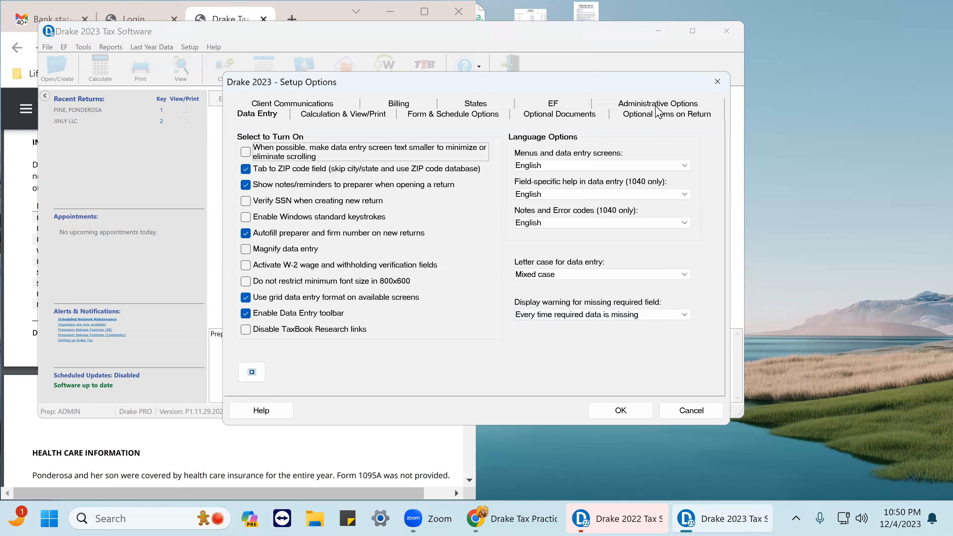
left_click(658, 106)
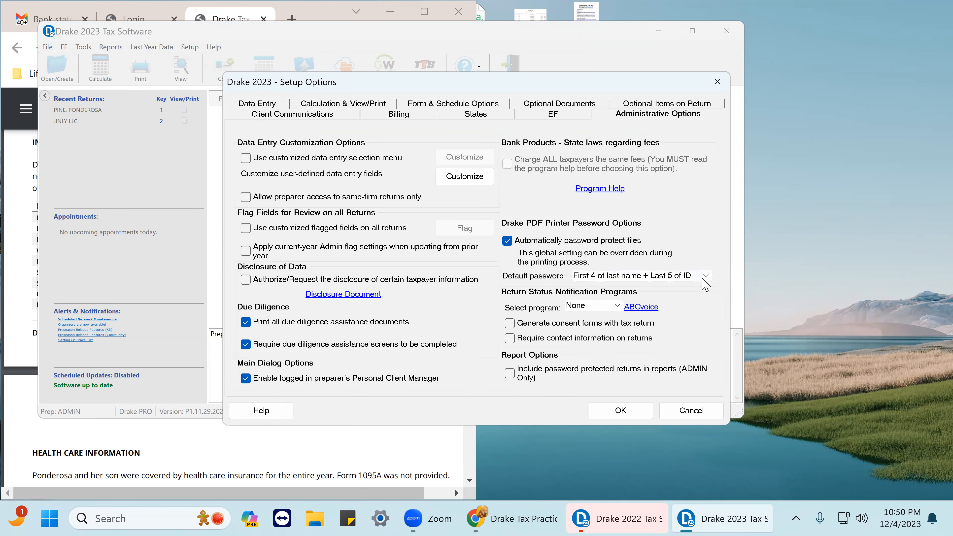
left_click(705, 275)
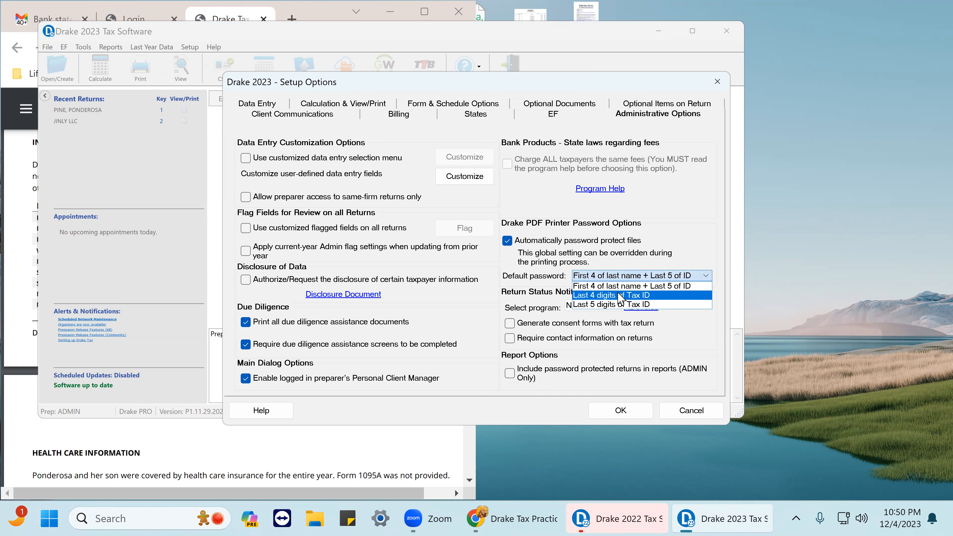
left_click(618, 295)
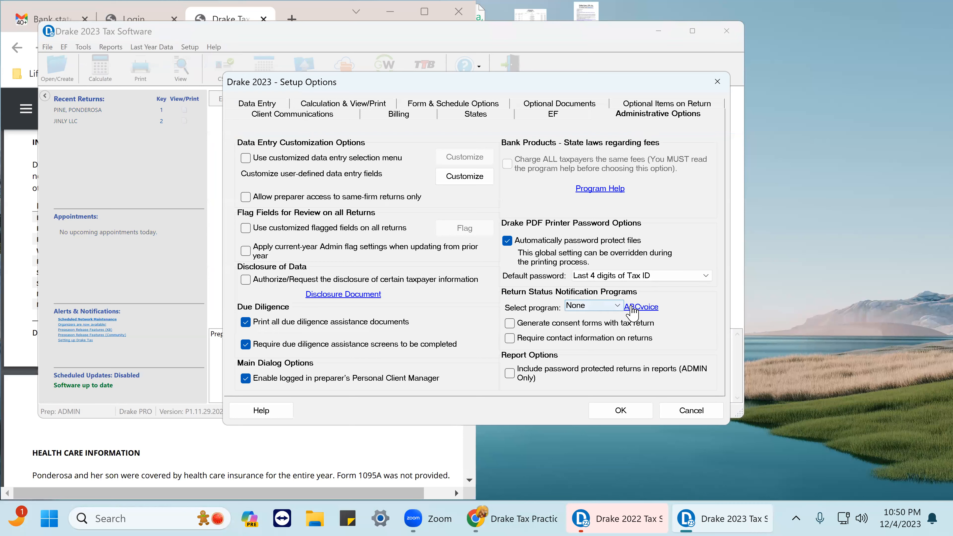
left_click(613, 307)
left_click(578, 328)
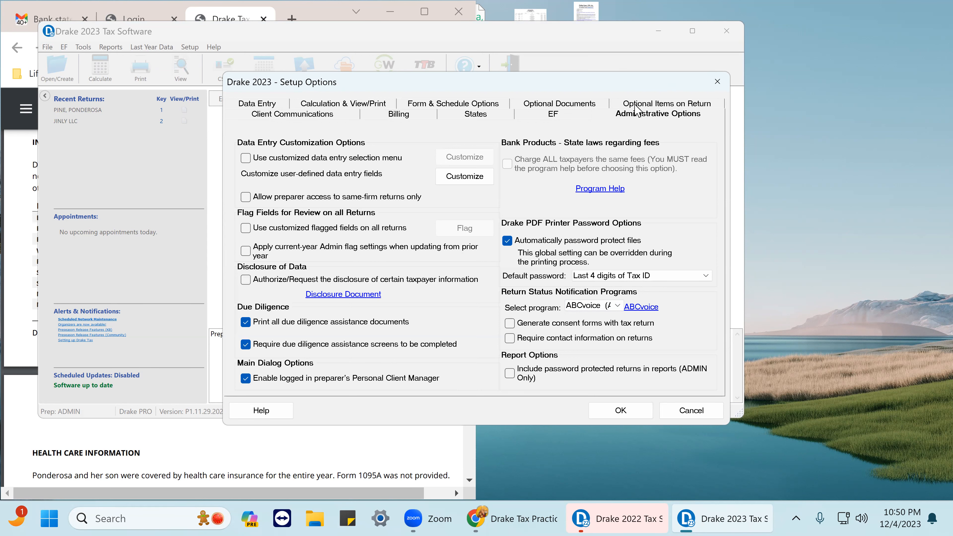
In Form & Schedule Options, set the W-2, W-2G, 1099-M and 1099-NEC list thresholds to 0.
left_click(623, 106)
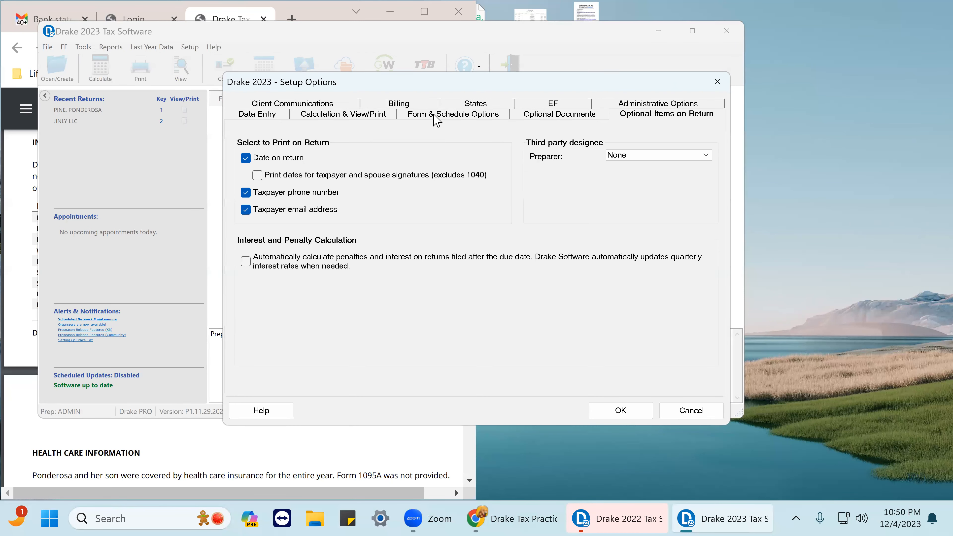
left_click(435, 116)
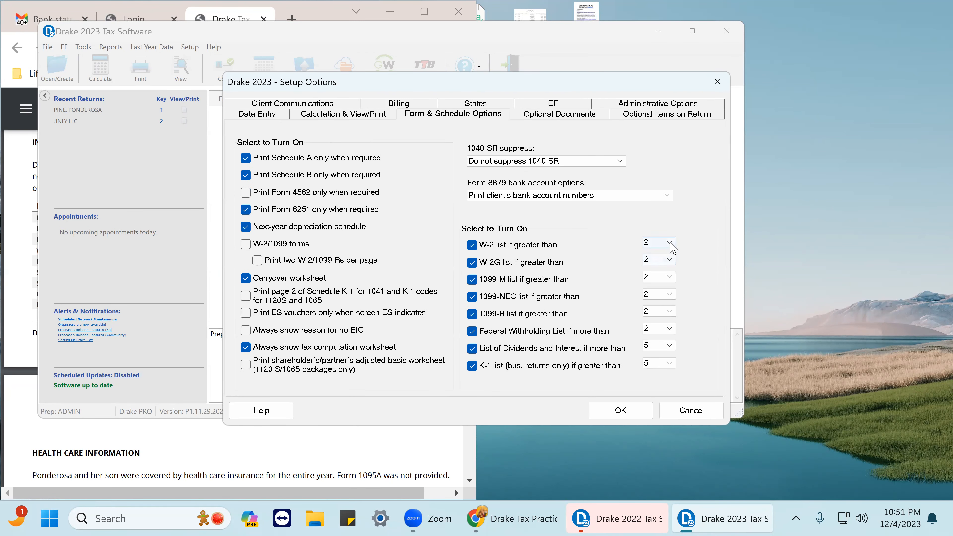
left_click(669, 242)
left_click(654, 254)
left_click(669, 259)
left_click(653, 271)
left_click(670, 277)
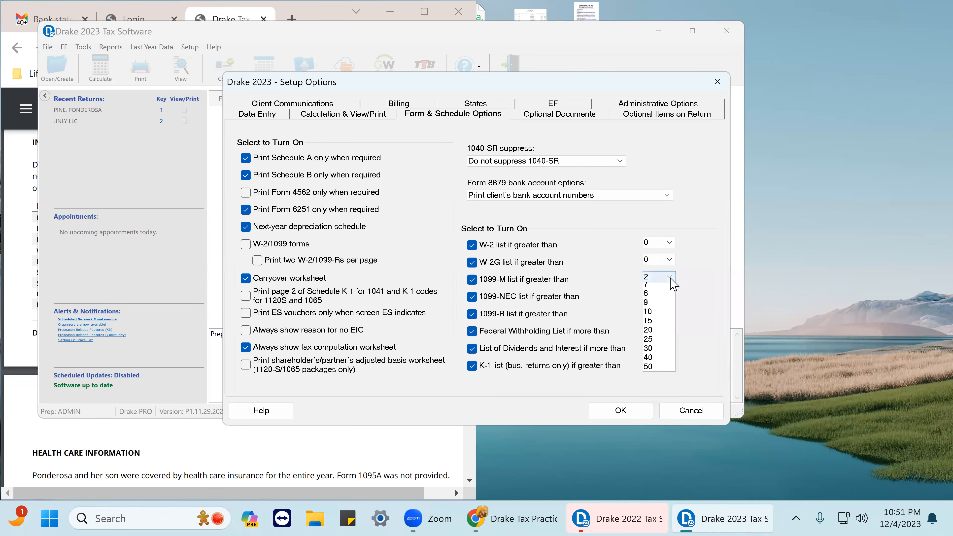
left_click(649, 289)
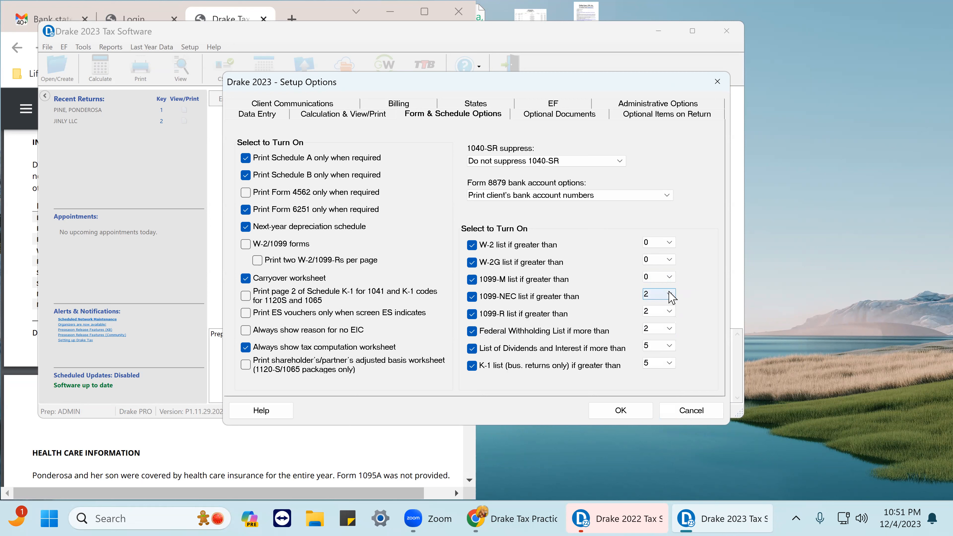
left_click(669, 293)
left_click(652, 306)
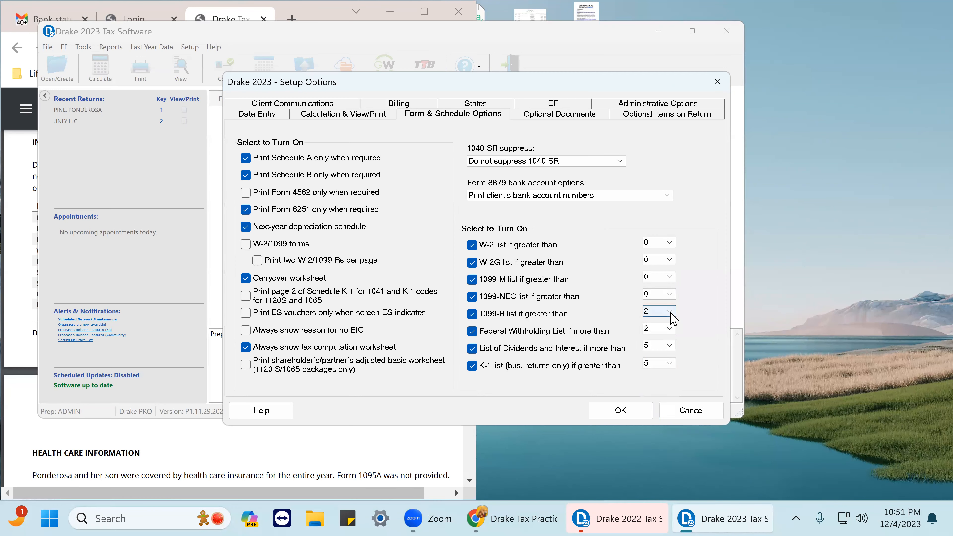
Set the 1099-R, Federal Withholding, Dividends and Interest, and K-1 list thresholds to 0.
left_click(669, 311)
left_click(660, 323)
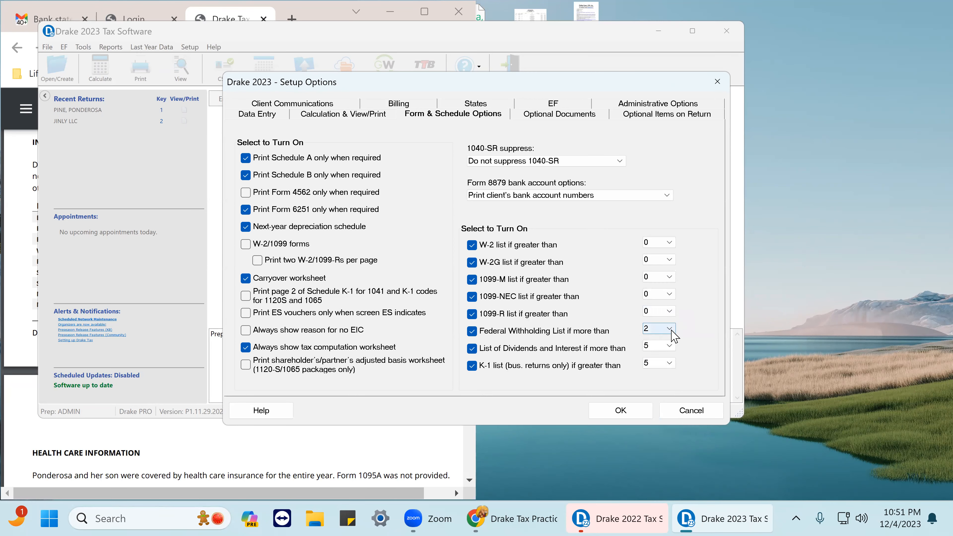
left_click(669, 329)
left_click(654, 339)
left_click(668, 346)
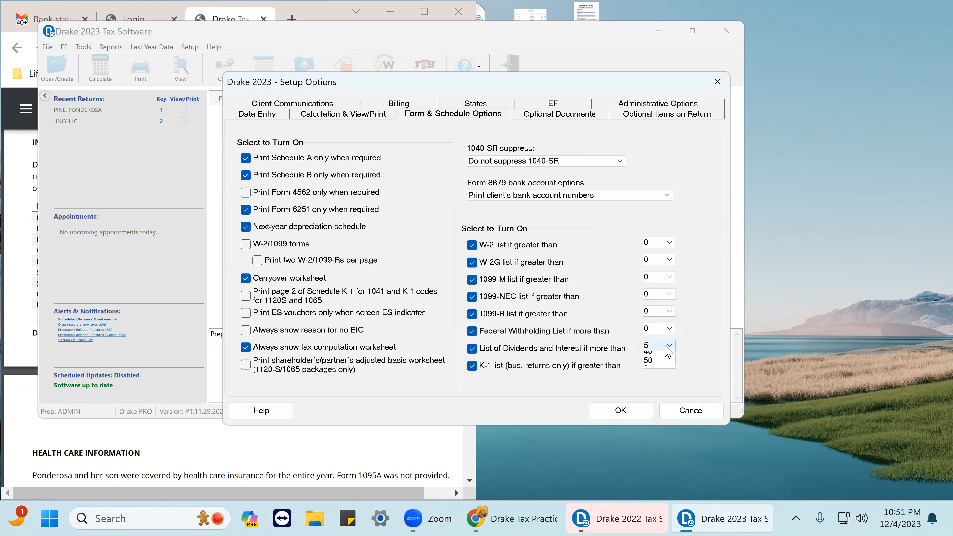
left_click(654, 356)
left_click(669, 363)
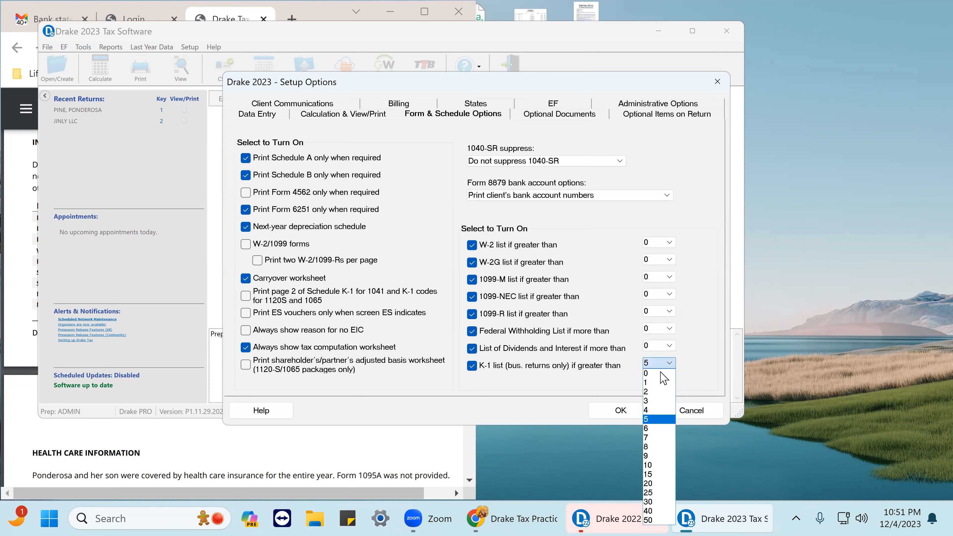
left_click(648, 374)
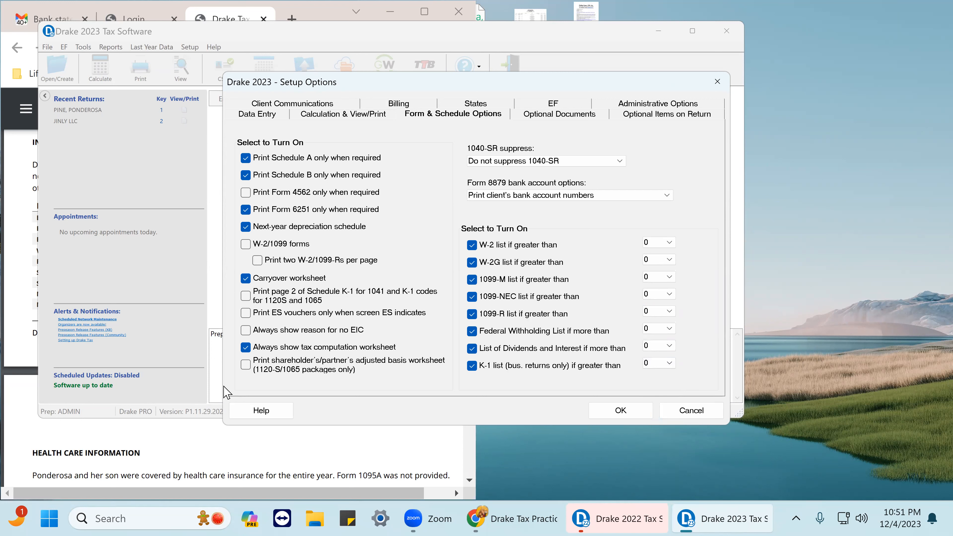
Turn on W-2/1099 forms, Form 4562 only when required, K-1 page 2, ES vouchers, no-EIC reason and adjusted basis worksheet, then save.
left_click(246, 244)
left_click(247, 192)
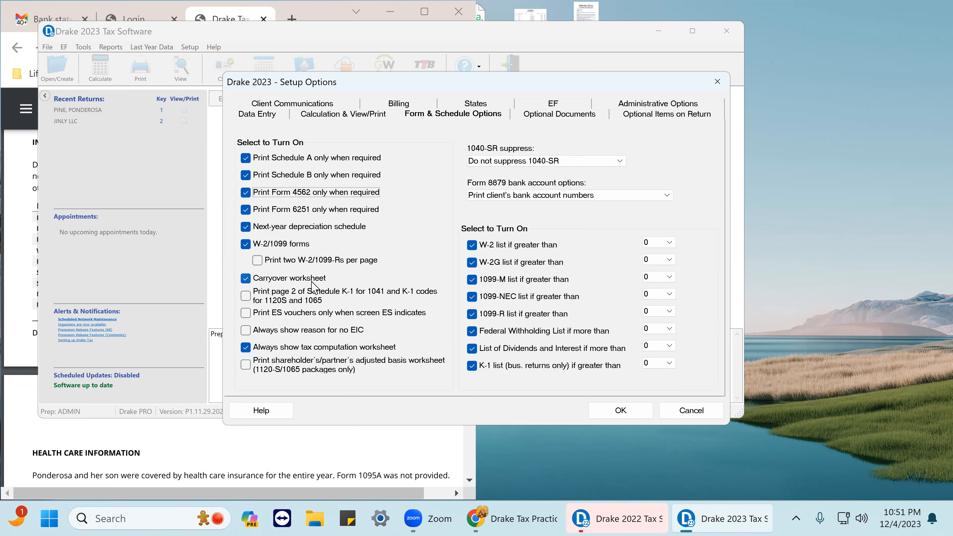
left_click(246, 296)
left_click(246, 314)
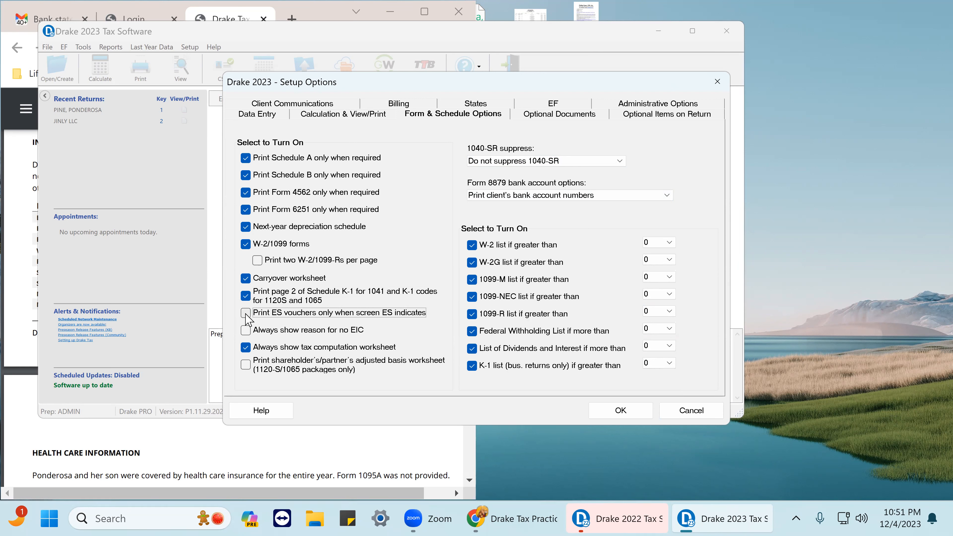
left_click(246, 331)
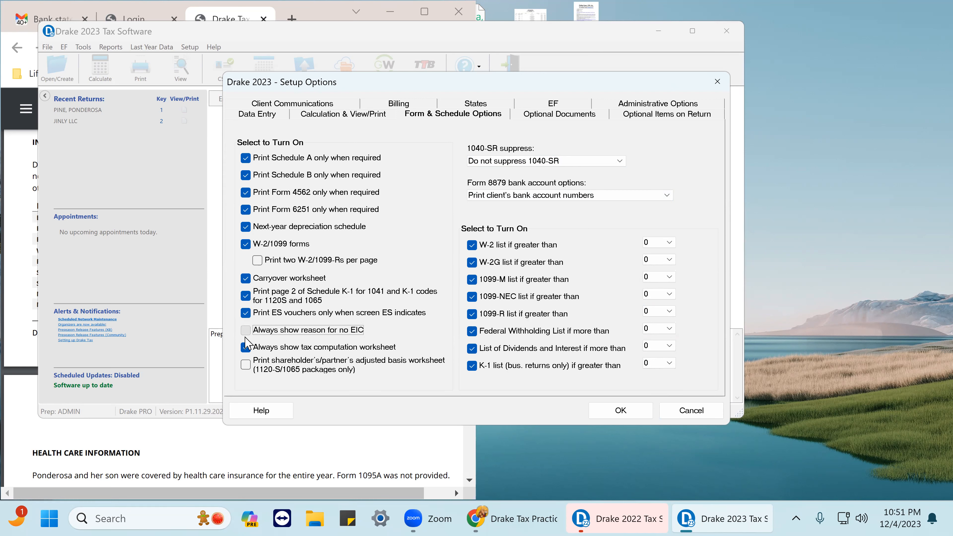
left_click(246, 364)
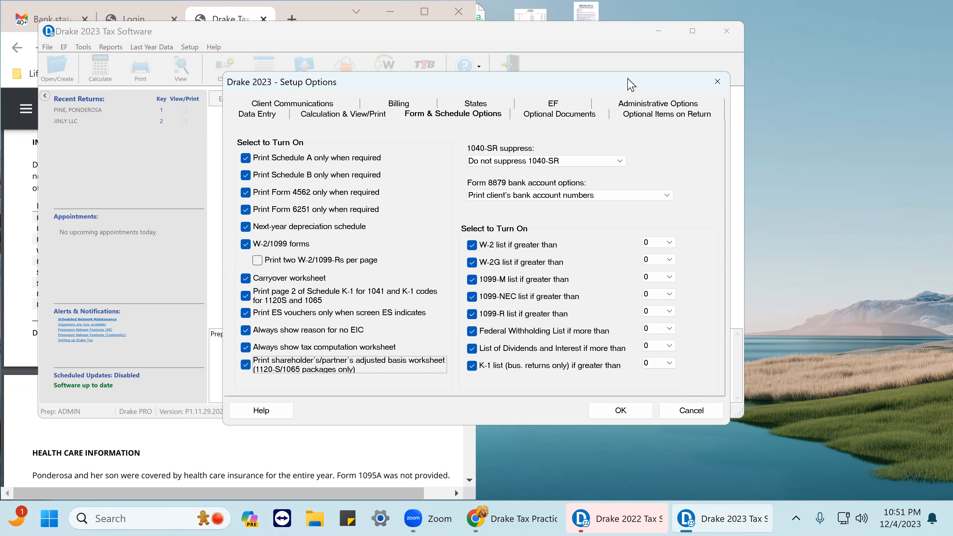
left_click(626, 411)
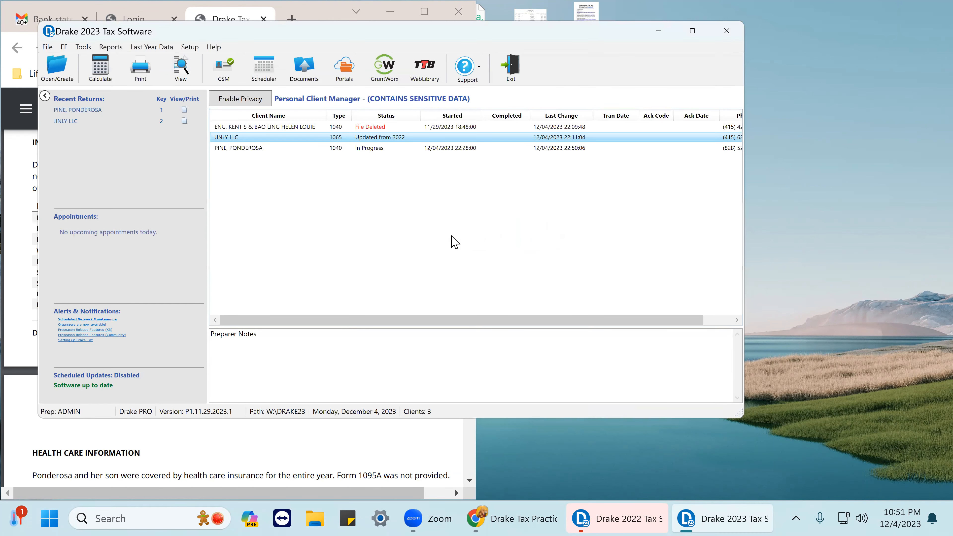
Open the Ponderosa Pine return in View/Print, dismiss the error report, and display Form W-2.
left_click(79, 110)
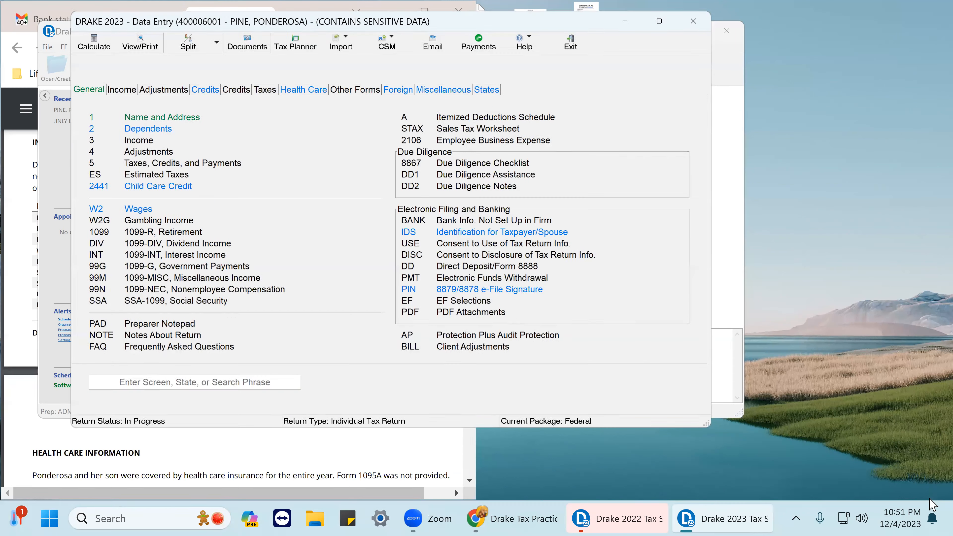
left_click(144, 47)
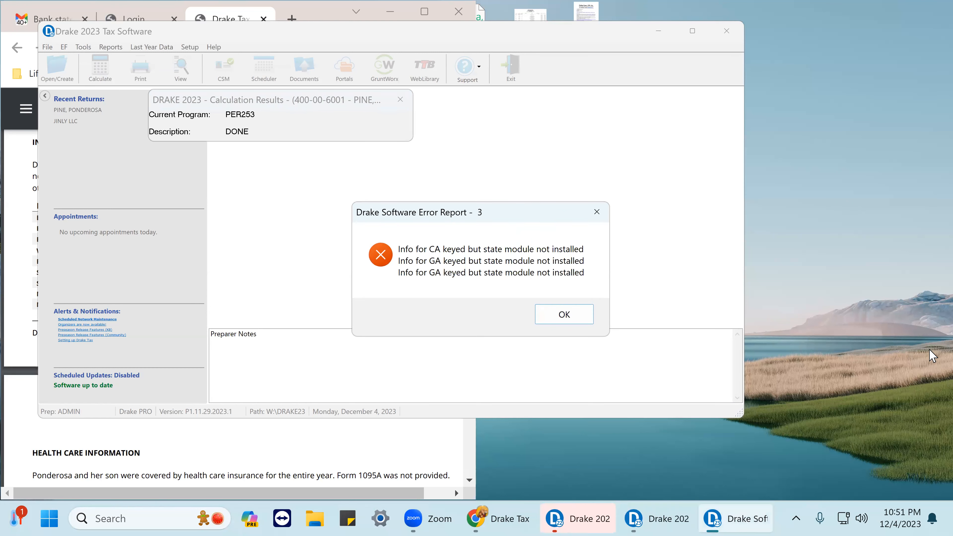
left_click(581, 317)
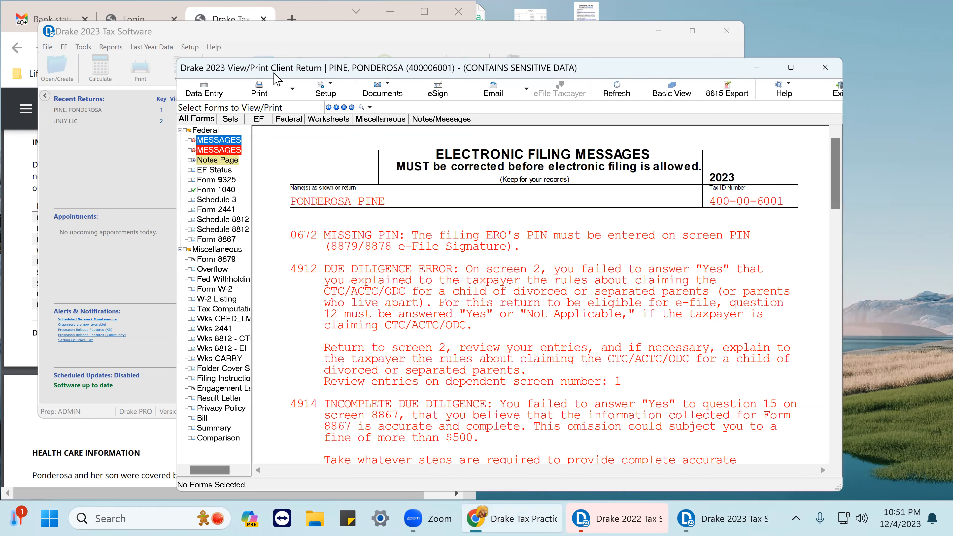
left_click_drag(488, 60, 717, 35)
left_click(437, 264)
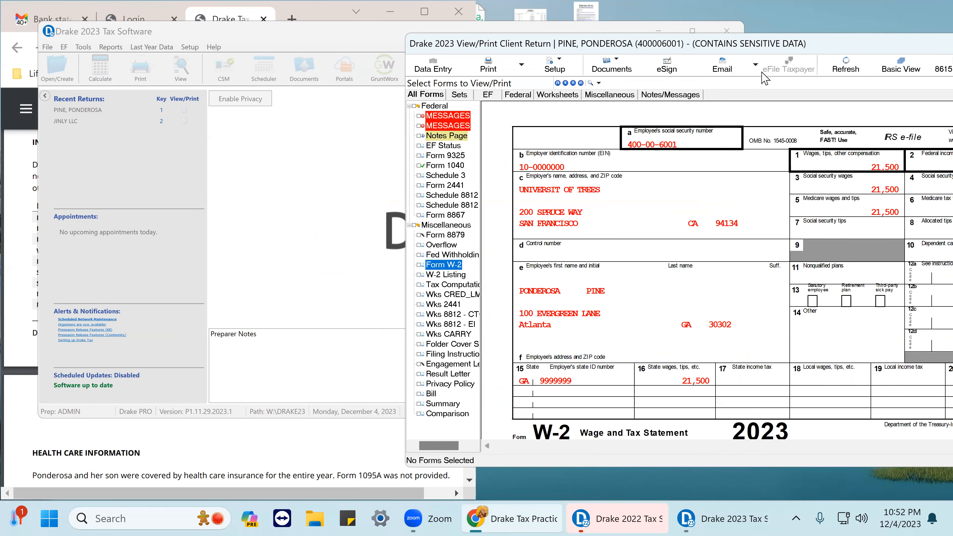
Place the View/Print window beside the practice PDF and tick-mark the W-2's SSN, EIN, and employer name and address.
left_click_drag(842, 44, 673, 84)
left_click(385, 37)
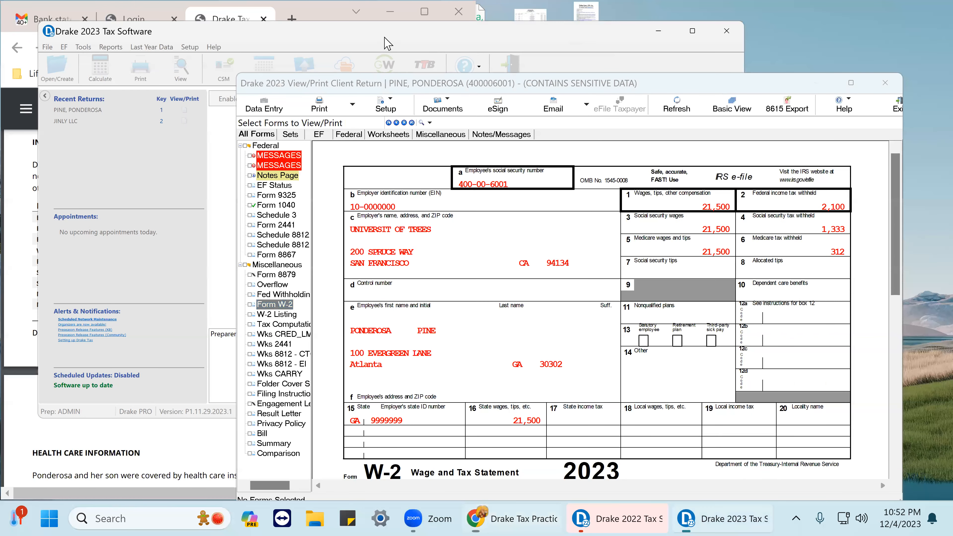
left_click_drag(386, 38, 823, 22)
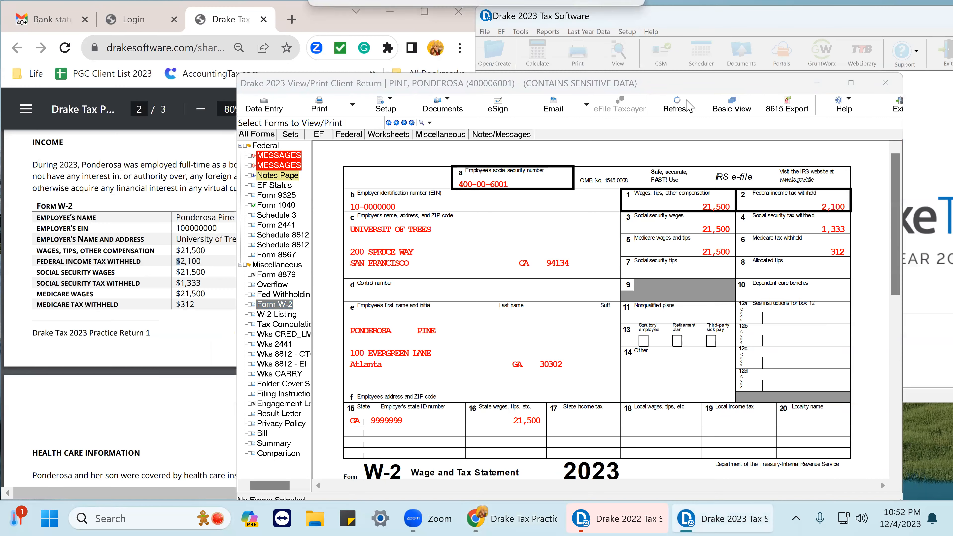
left_click(623, 86)
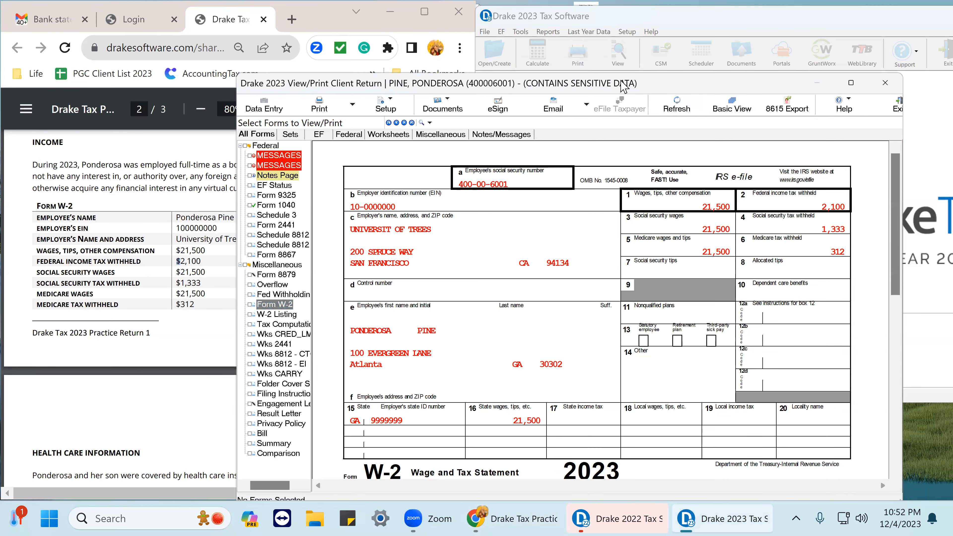
left_click_drag(643, 91, 708, 64)
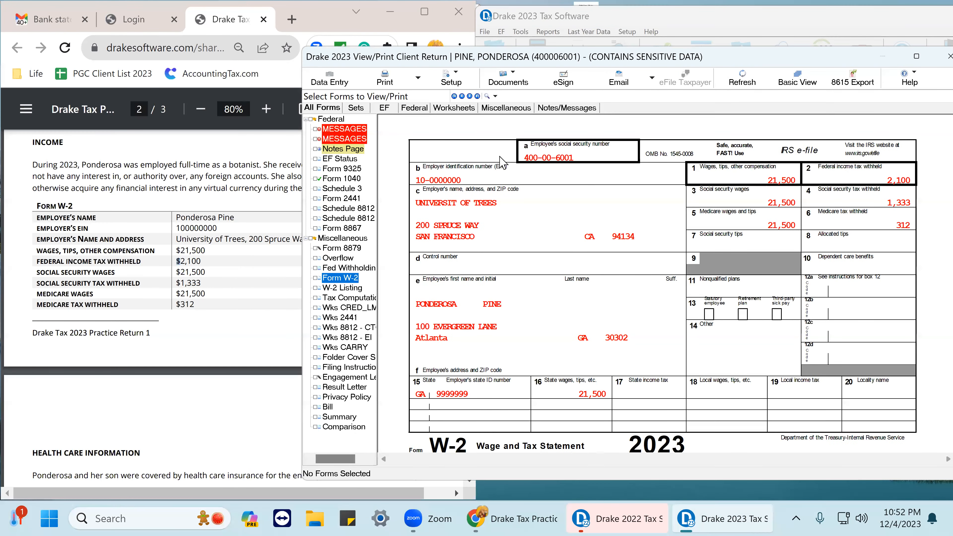
left_click(556, 158)
left_click(535, 174)
left_click(474, 212)
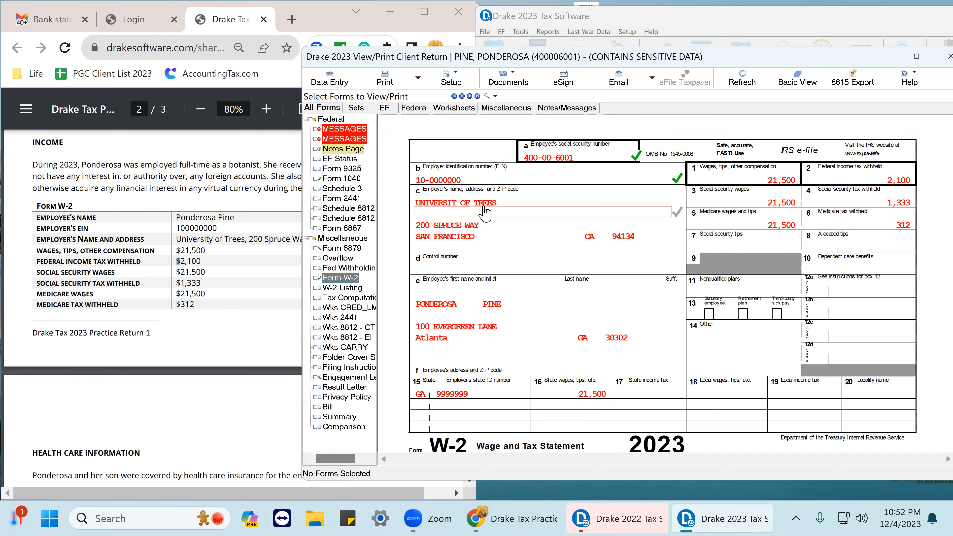
left_click(487, 226)
left_click(572, 236)
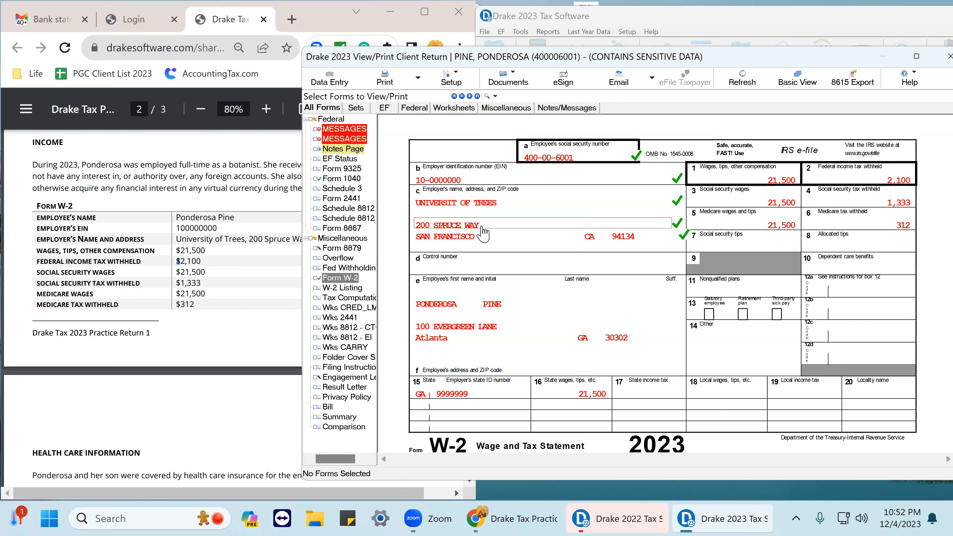
left_click(675, 223)
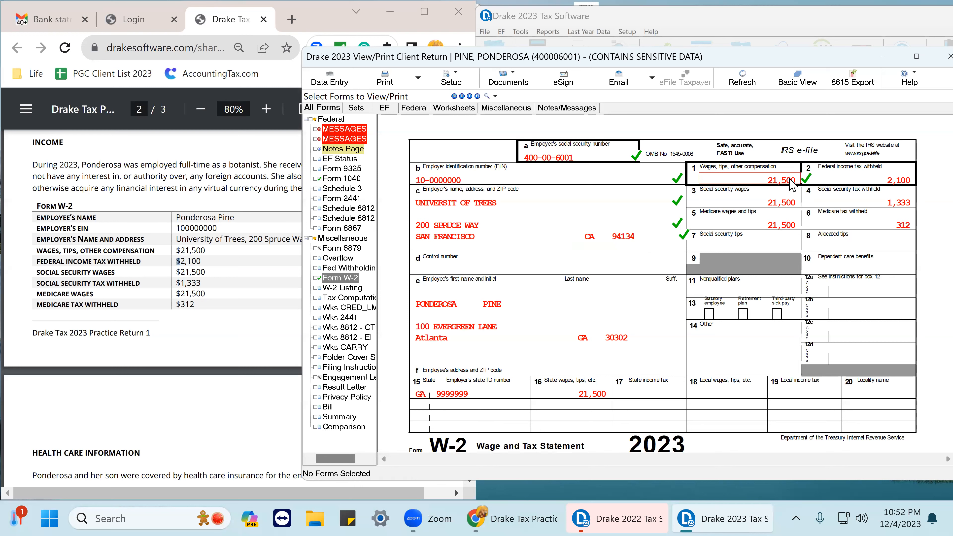
Tick-mark the W-2 wage, tax withheld, social security and Medicare amounts, employee name and address, and state wages.
left_click(912, 182)
left_click(784, 204)
left_click(915, 203)
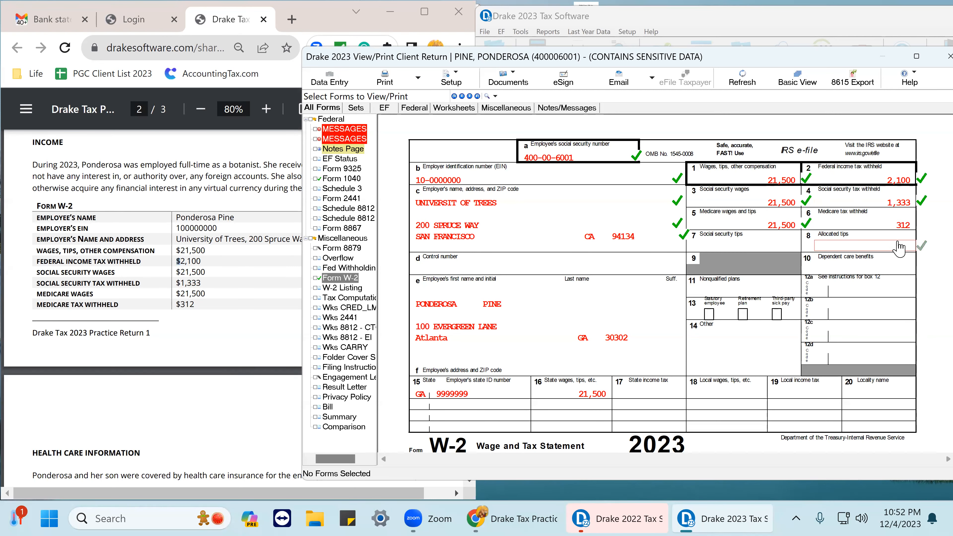
left_click(525, 307)
left_click(518, 326)
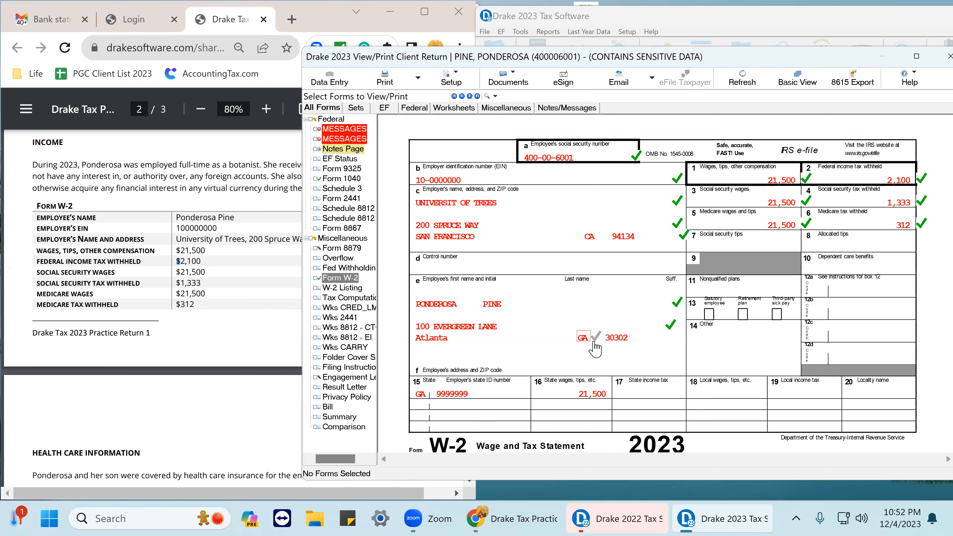
left_click(639, 347)
left_click(600, 394)
Scroll through the practice PDF's instructions and dependent details, then close the View/Print window.
scroll(104, 209, "up", 10)
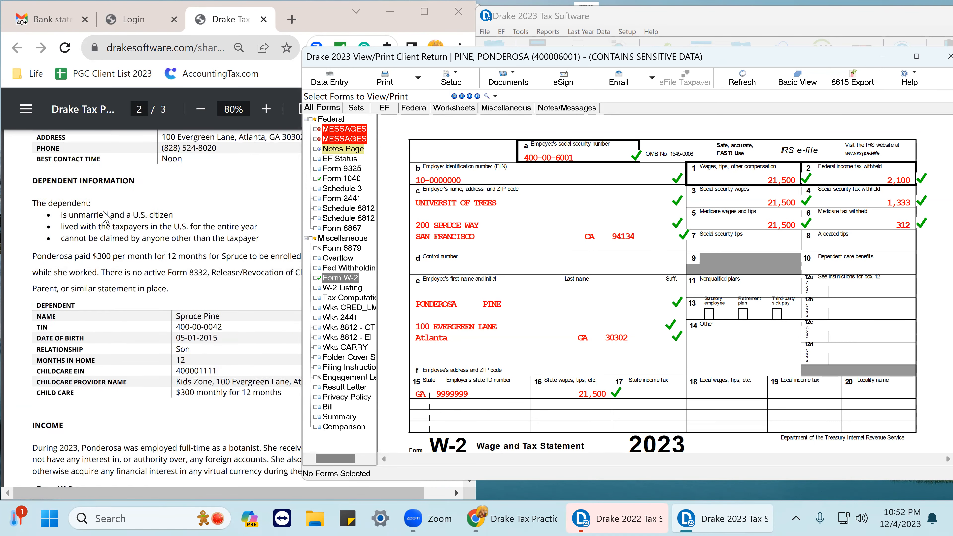
scroll(114, 207, "up", 8)
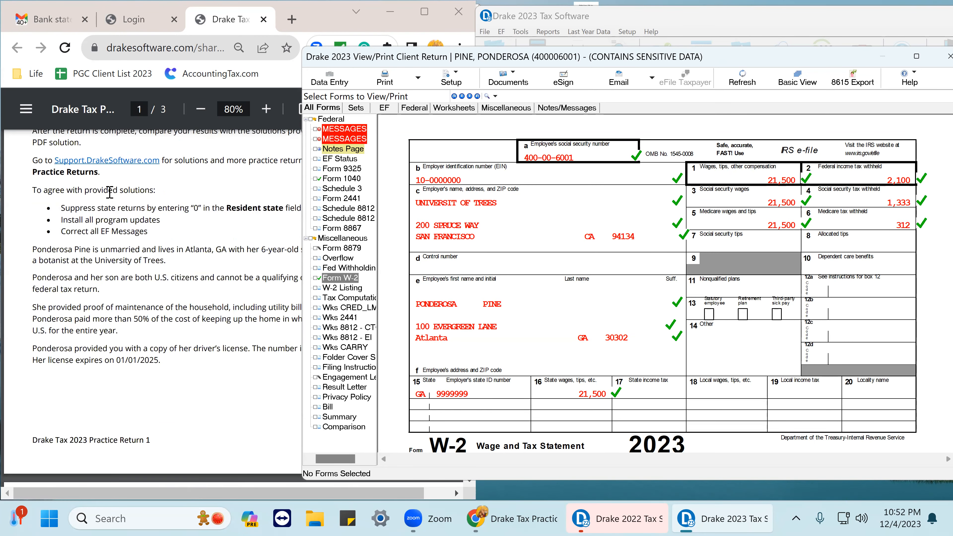
scroll(132, 299, "down", 10)
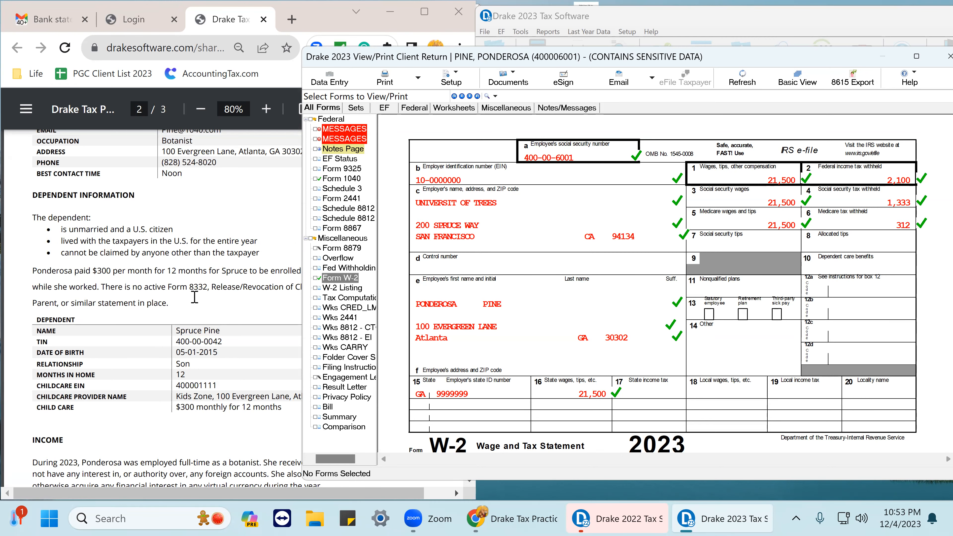
scroll(195, 297, "down", 5)
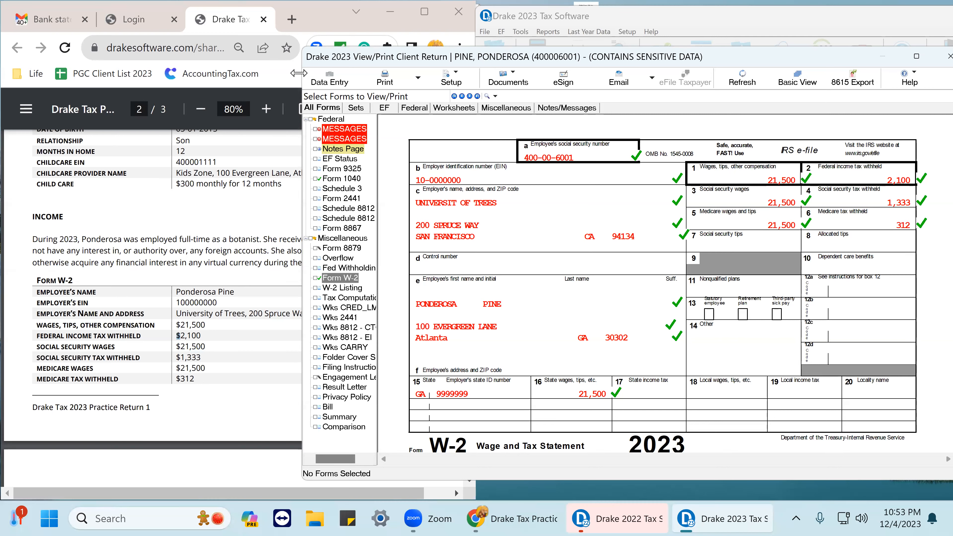
left_click_drag(299, 73, 478, 73)
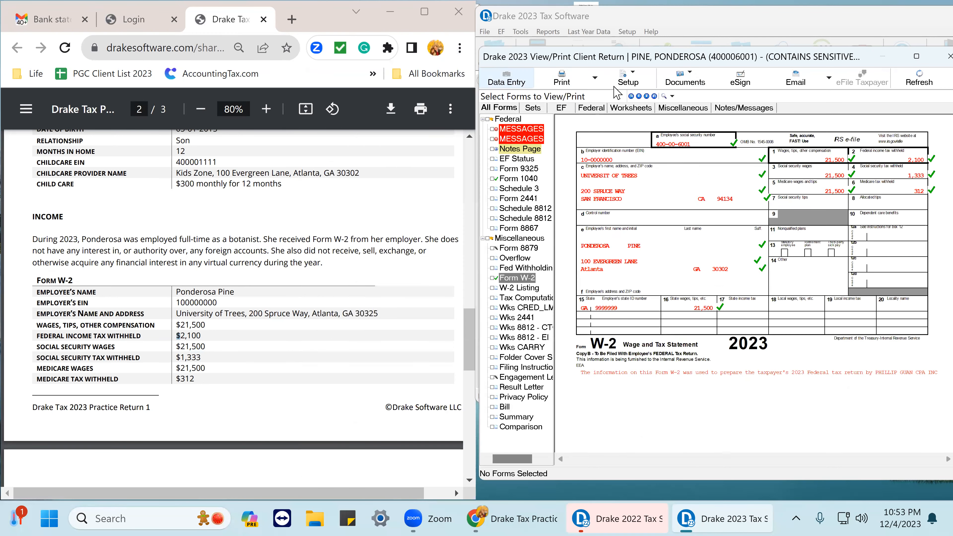
left_click(934, 57)
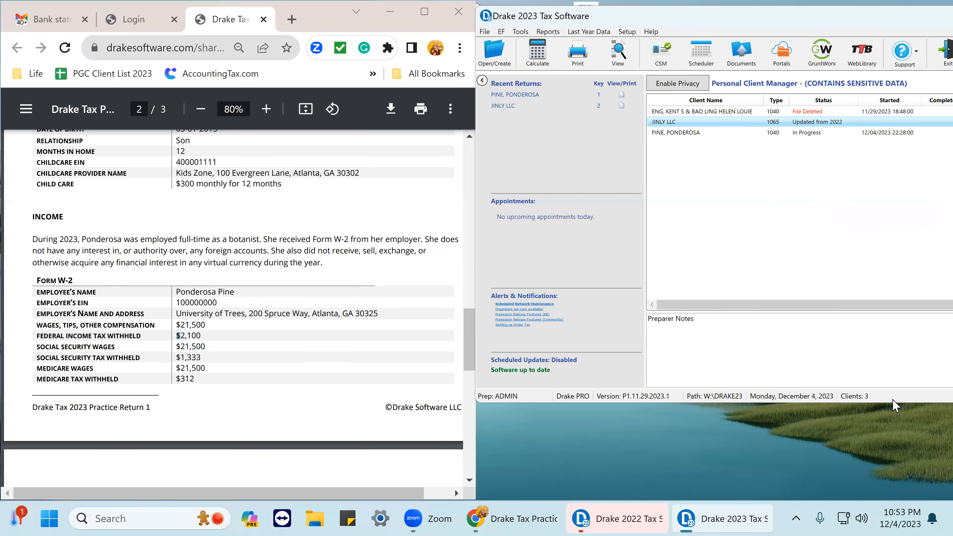
Reopen the Ponderosa Pine return and recalculate it in View/Print, dismissing the state module error report.
left_click(531, 95)
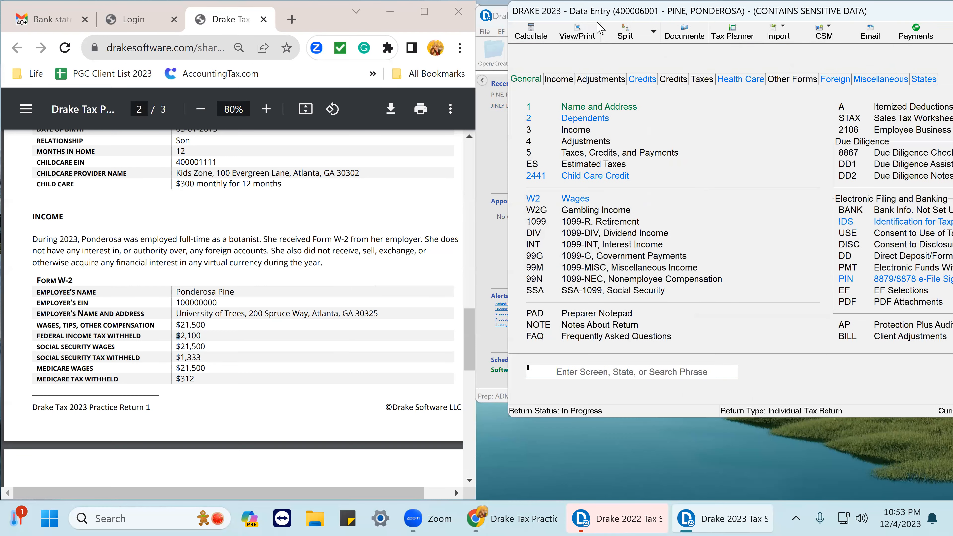
left_click(576, 36)
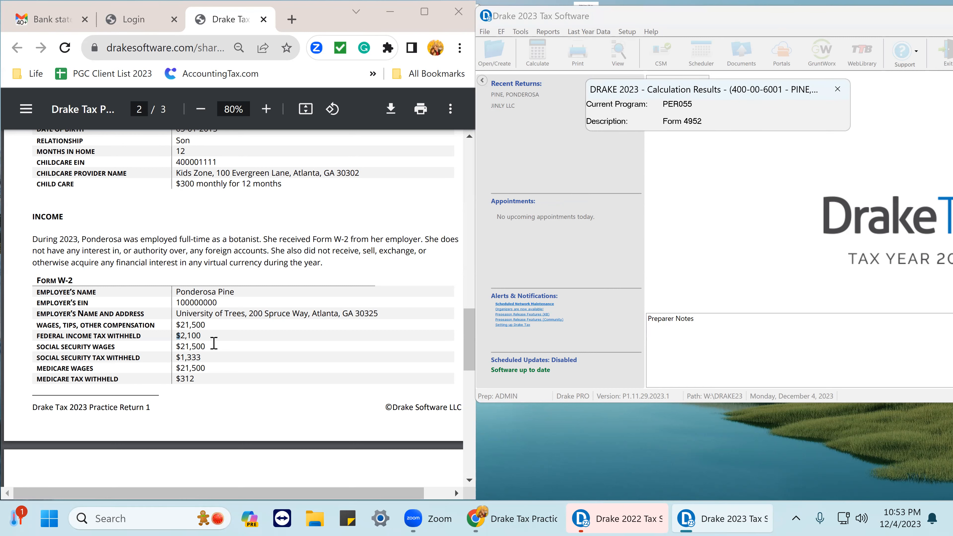
scroll(213, 343, "down", 3)
scroll(216, 356, "up", 6)
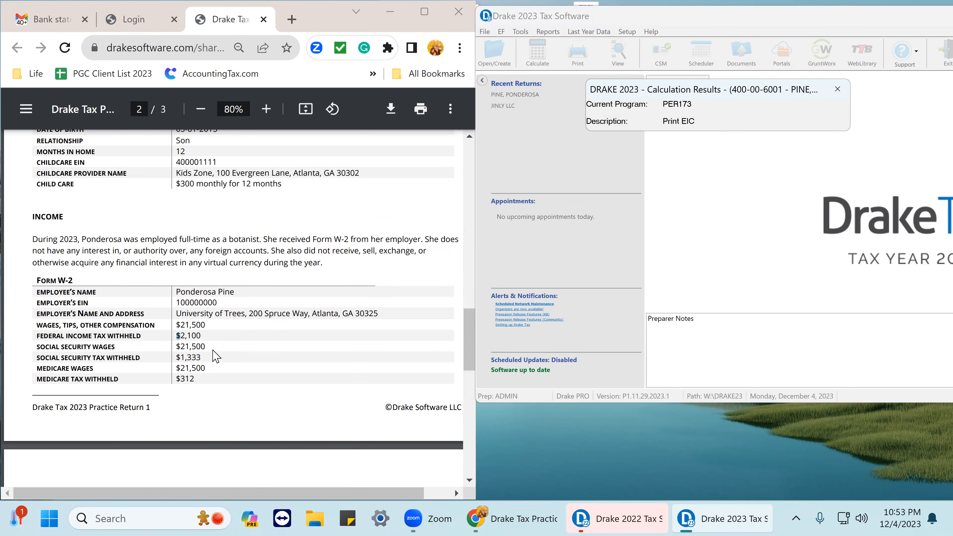
scroll(217, 356, "up", 1)
scroll(216, 356, "down", 6)
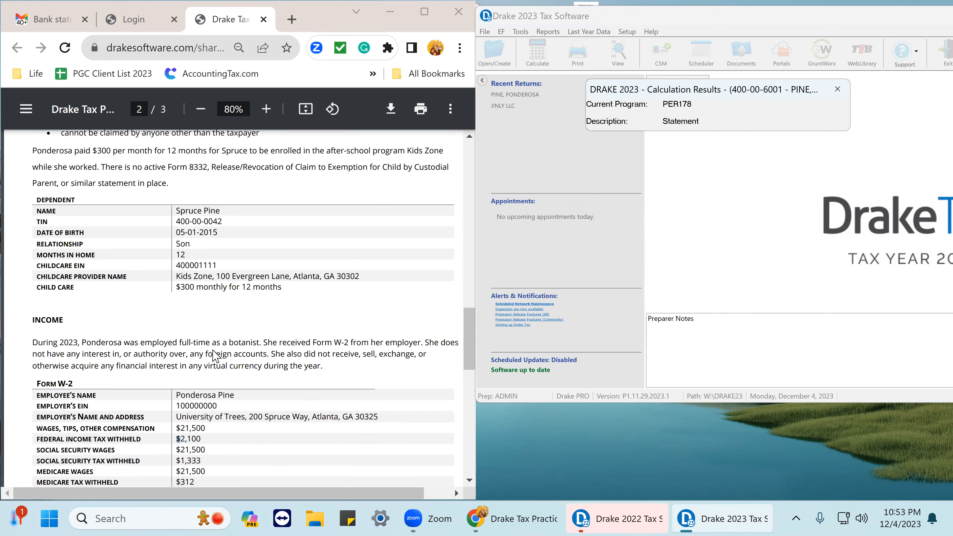
scroll(225, 356, "down", 4)
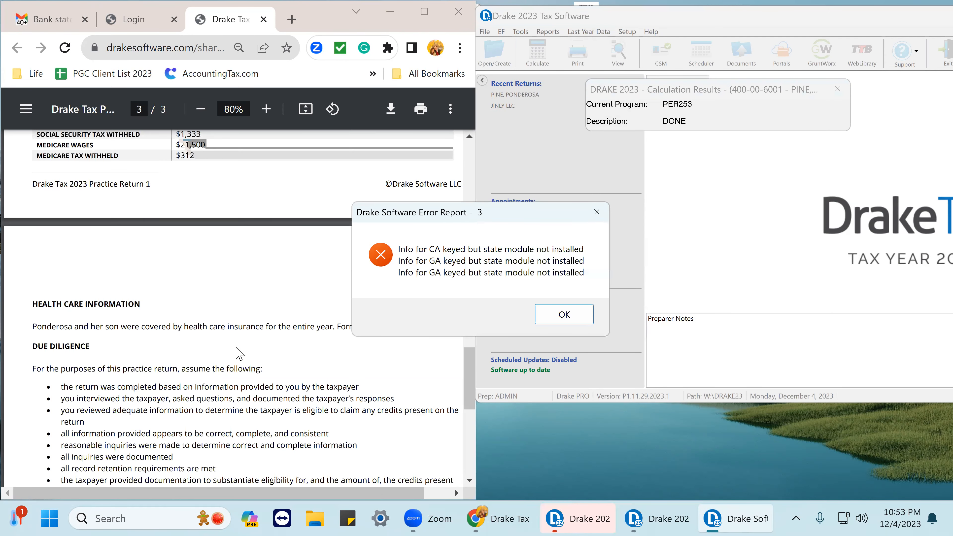
left_click(564, 314)
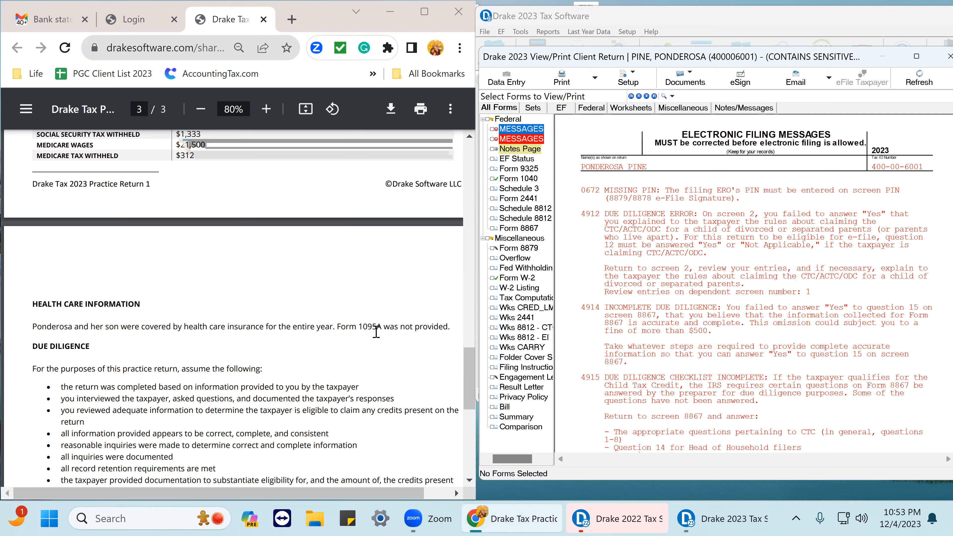
Return to data entry, enlarge the window, and open the Form 8867 Due Diligence Checklist screen.
scroll(146, 358, "down", 4)
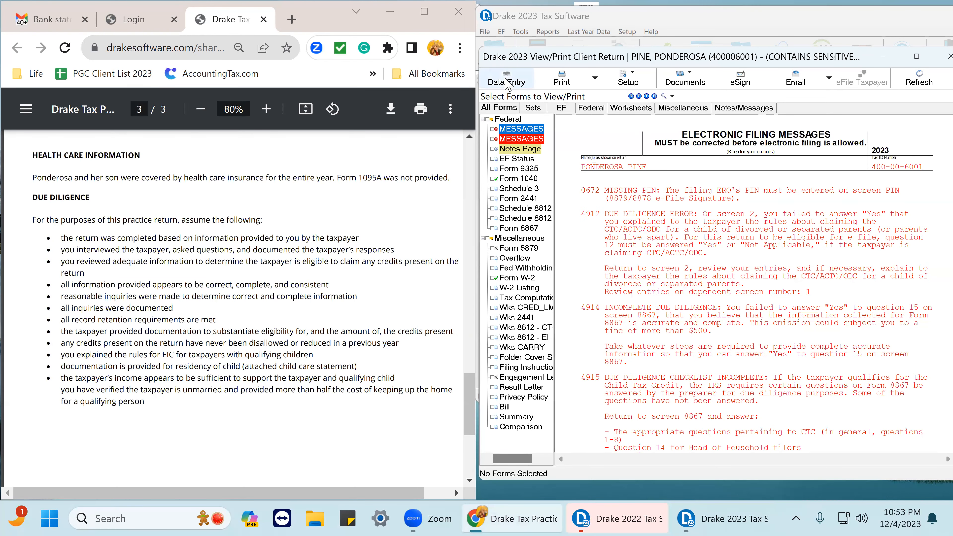
left_click(507, 79)
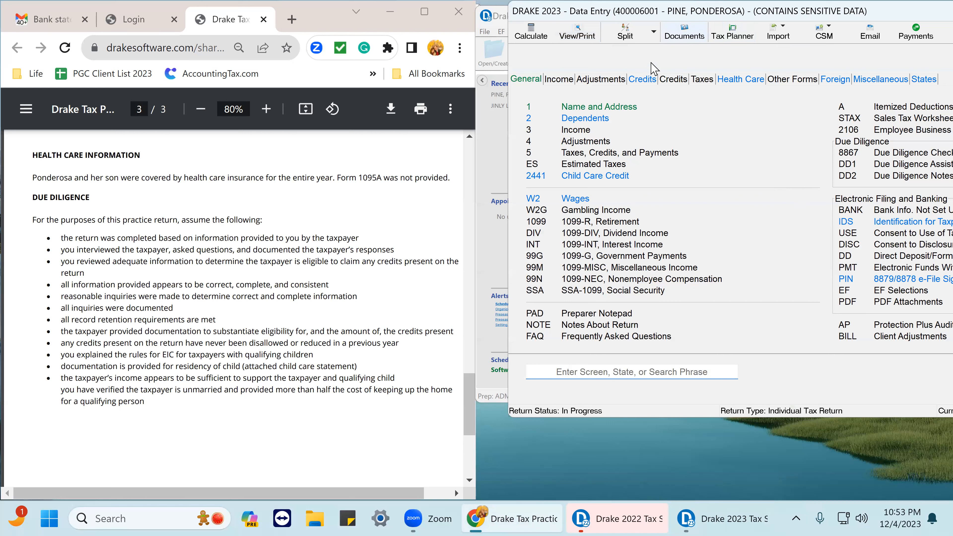
double_click(866, 17)
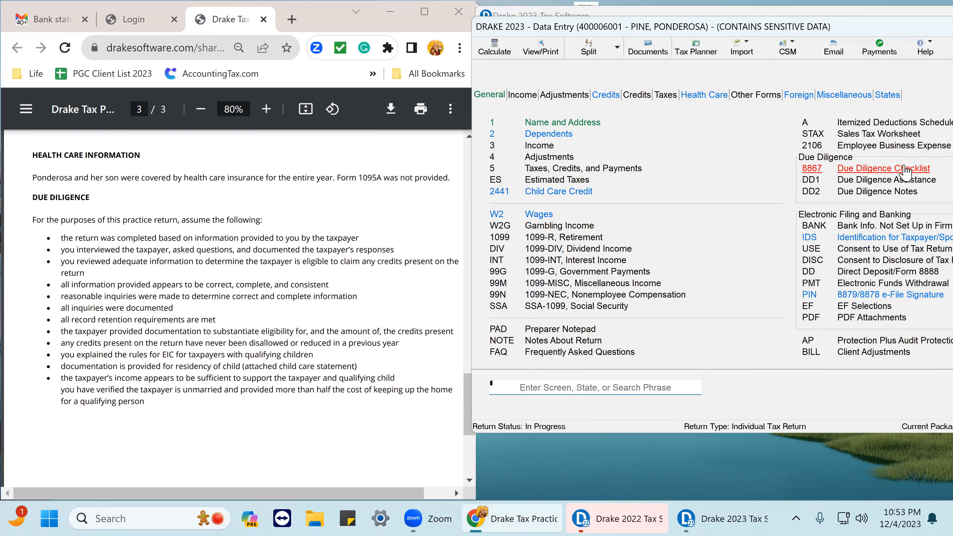
left_click(905, 170)
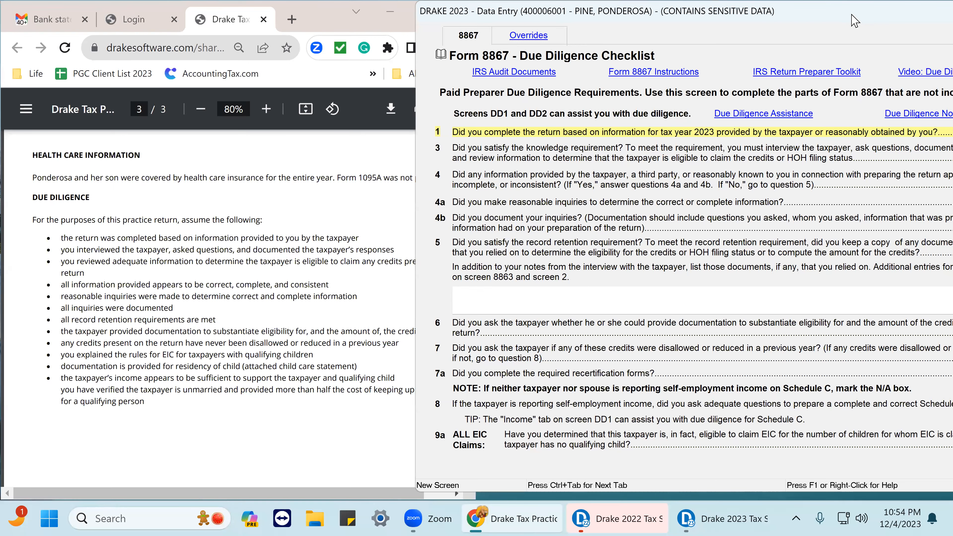
Answer Yes to questions 1, 3, 5, 6 and 7 and No to question 4 on the due diligence checklist.
double_click(855, 21)
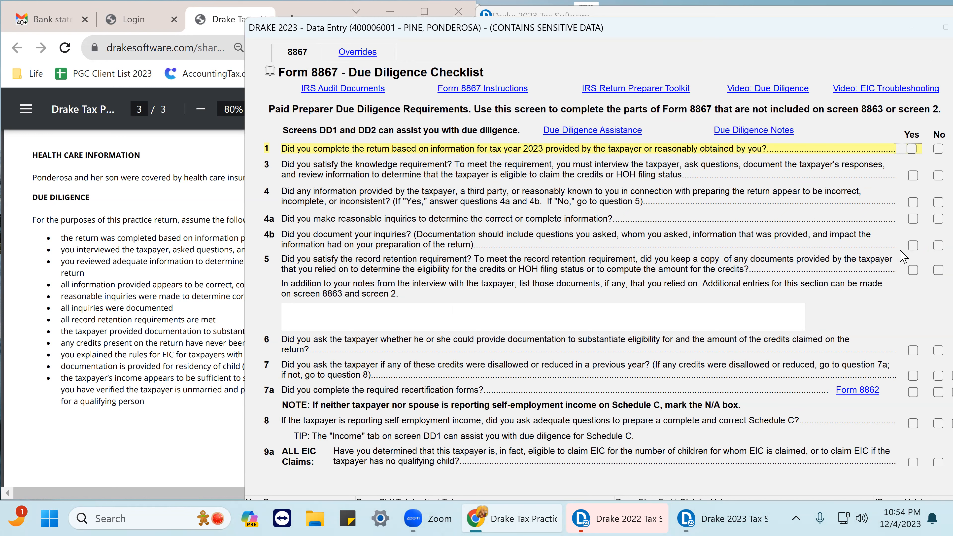
left_click(913, 149)
left_click(913, 177)
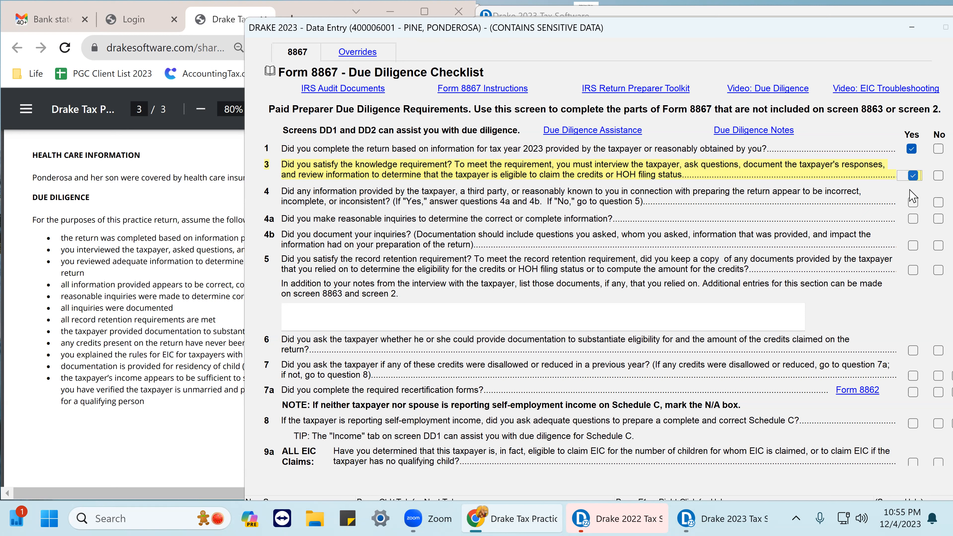
left_click(912, 203)
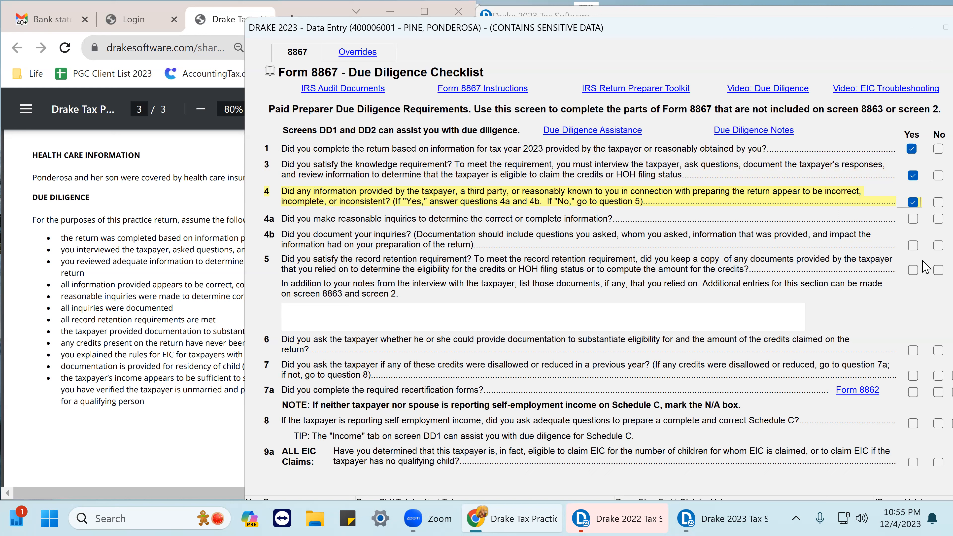
left_click(937, 203)
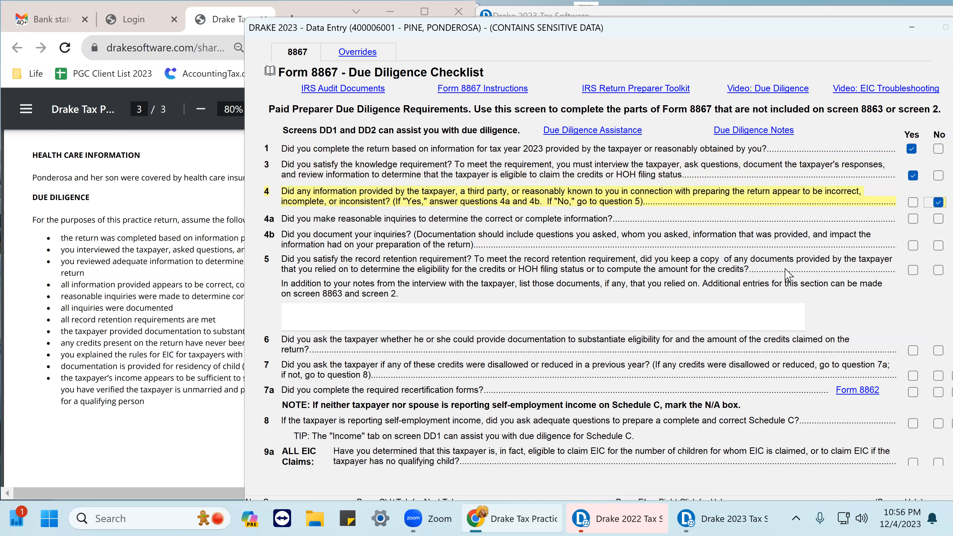
left_click(912, 270)
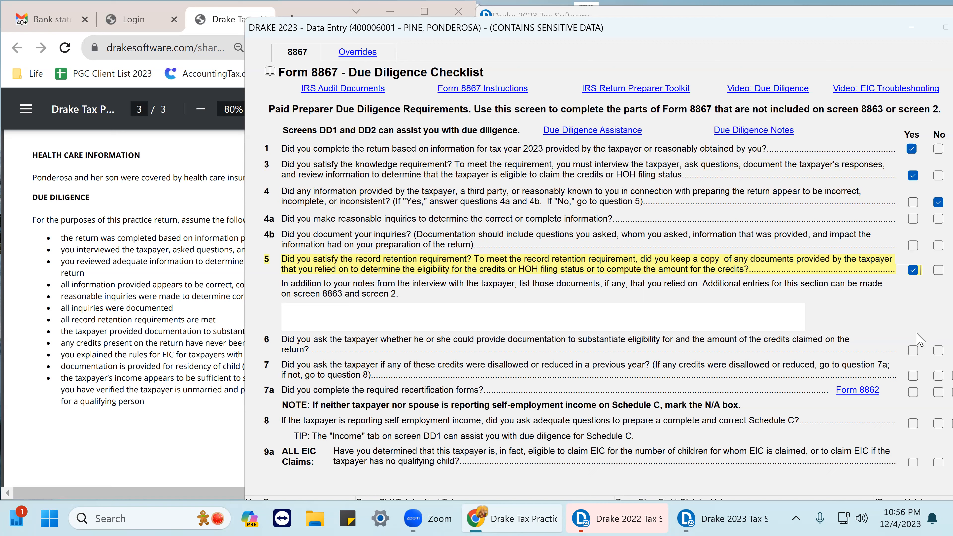
left_click(913, 351)
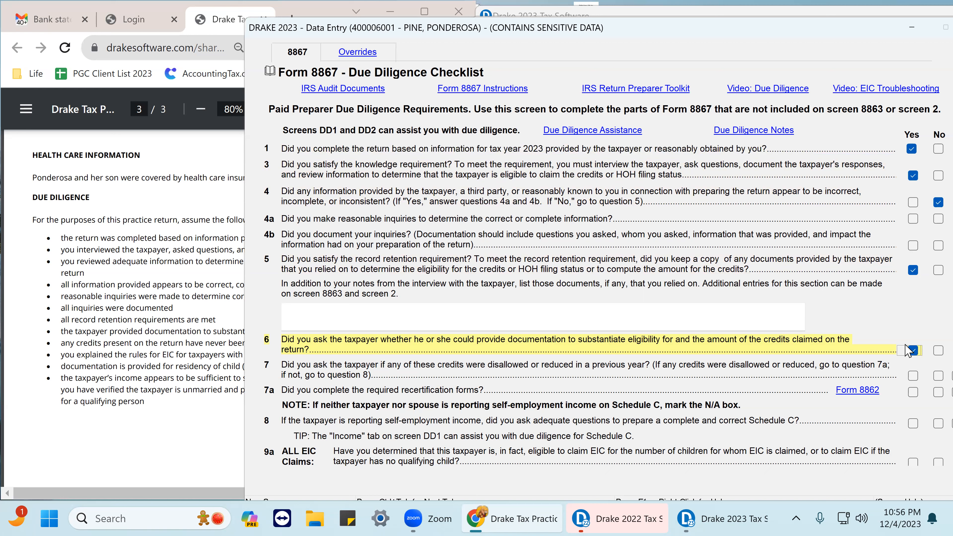
left_click(912, 376)
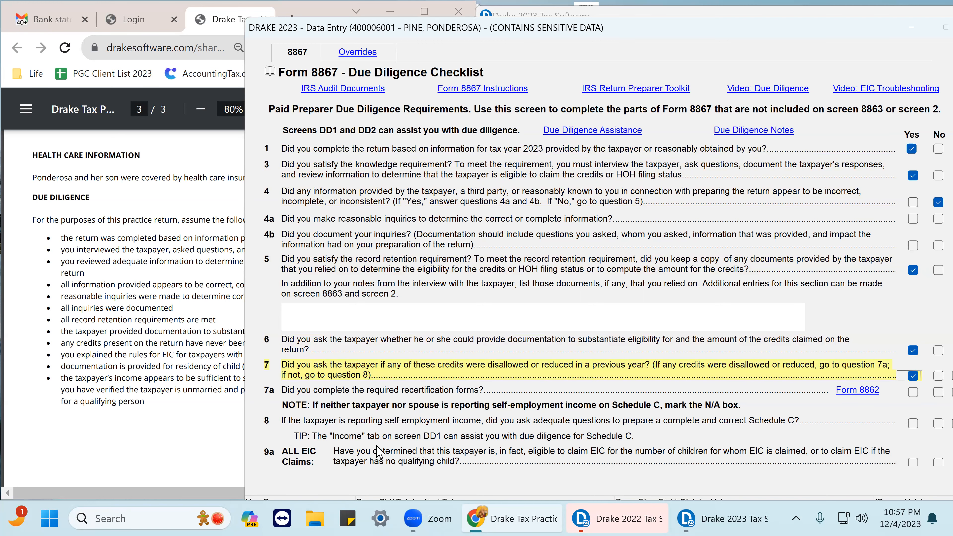
Answer No to question 8 about self-employment income questions.
scroll(375, 355, "down", 2)
scroll(360, 351, "down", 2)
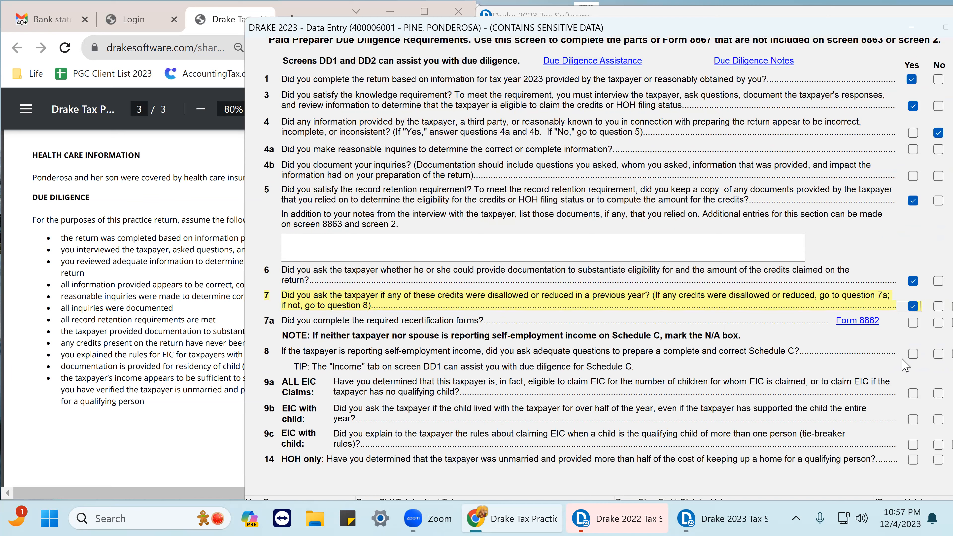
left_click(913, 353)
left_click(931, 355)
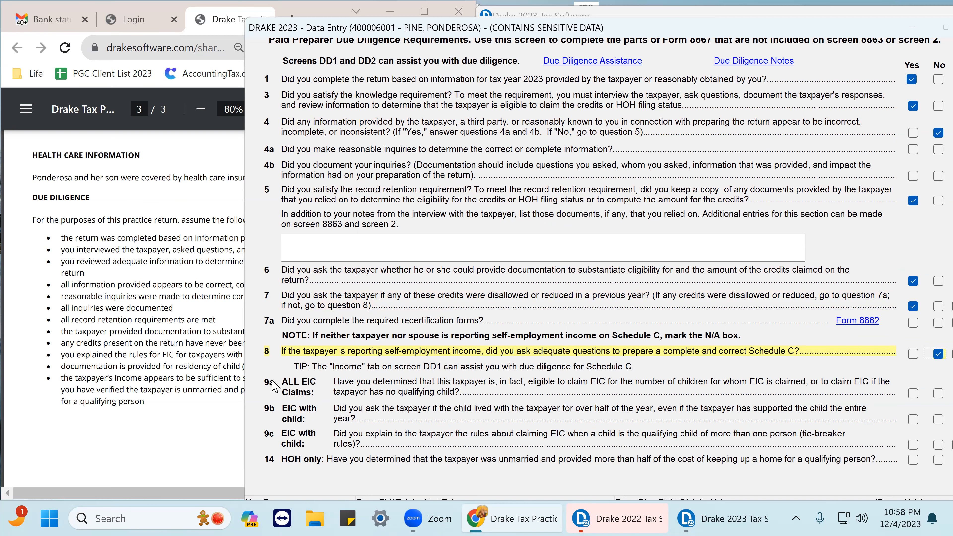
Scroll the practice PDF back to the scenario list and highlight the Earned Income Credit item.
scroll(108, 211, "up", 8)
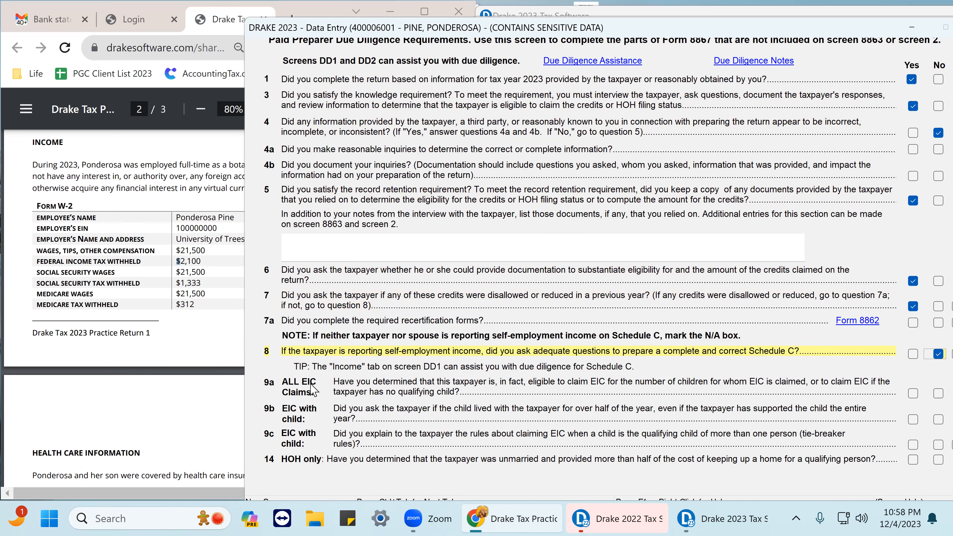
scroll(151, 236, "up", 10)
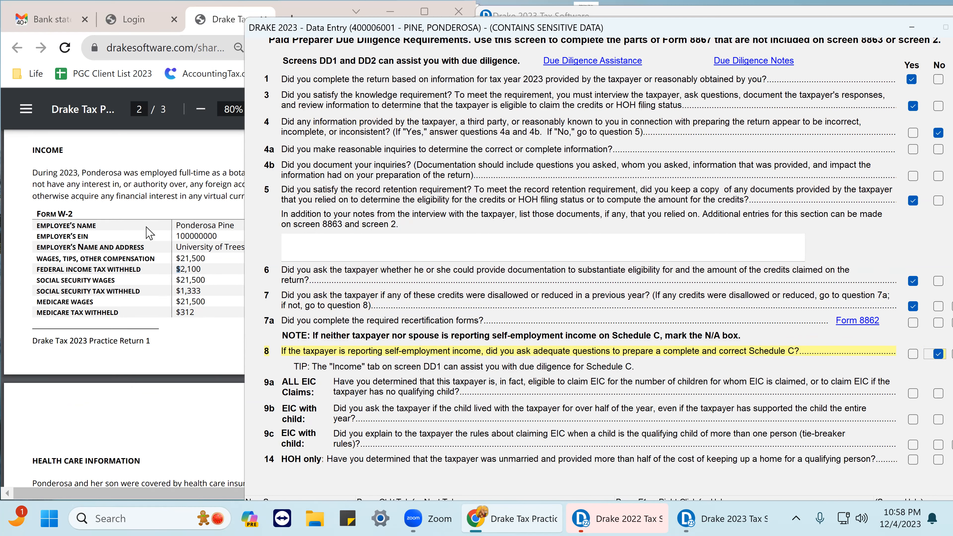
scroll(151, 236, "up", 5)
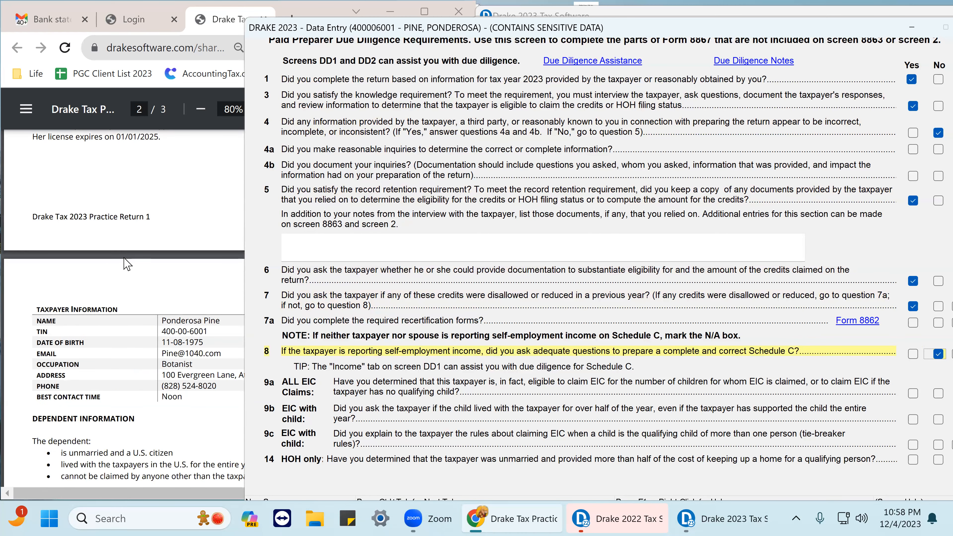
scroll(125, 262, "up", 5)
scroll(120, 258, "up", 3)
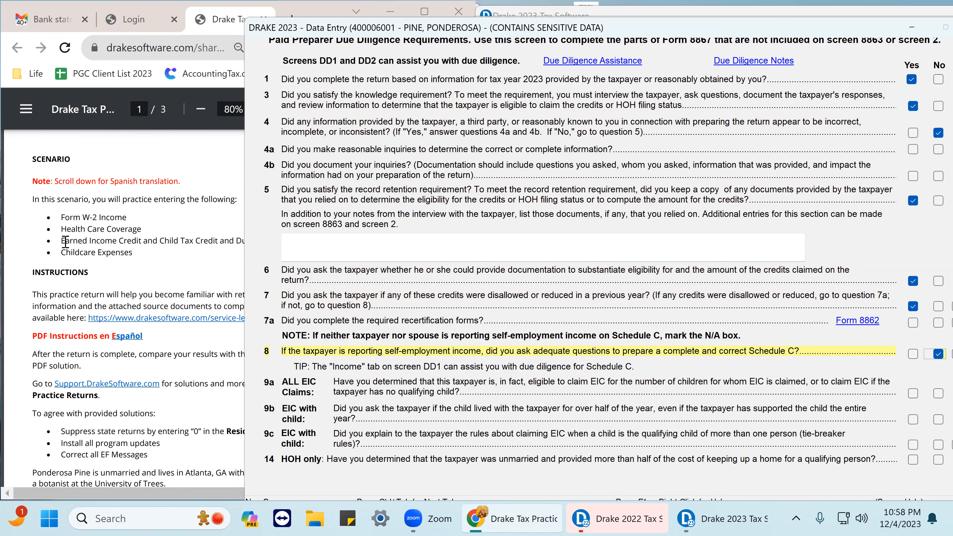
left_click_drag(61, 240, 143, 246)
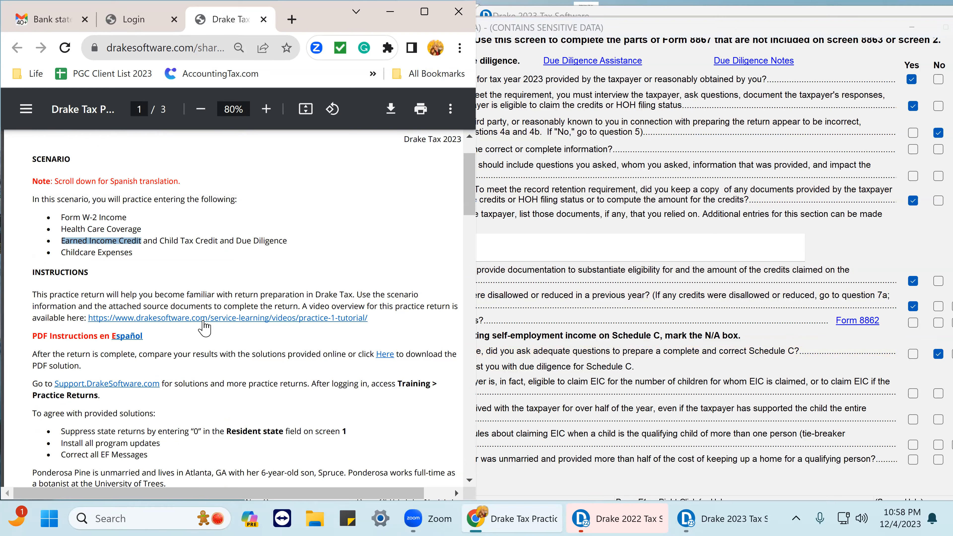
left_click(624, 364)
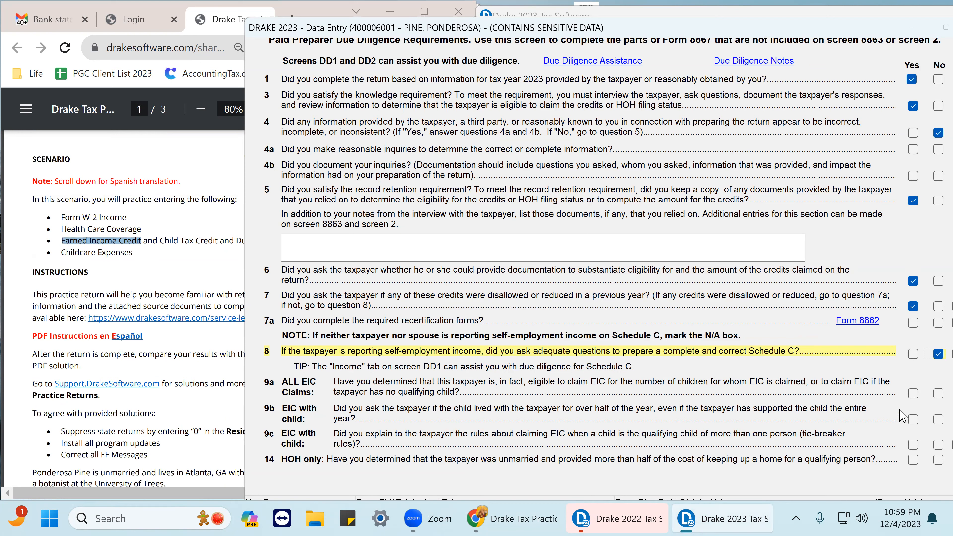
Answer Yes to EIC questions 9a, 9b and 9c on the checklist.
left_click(913, 394)
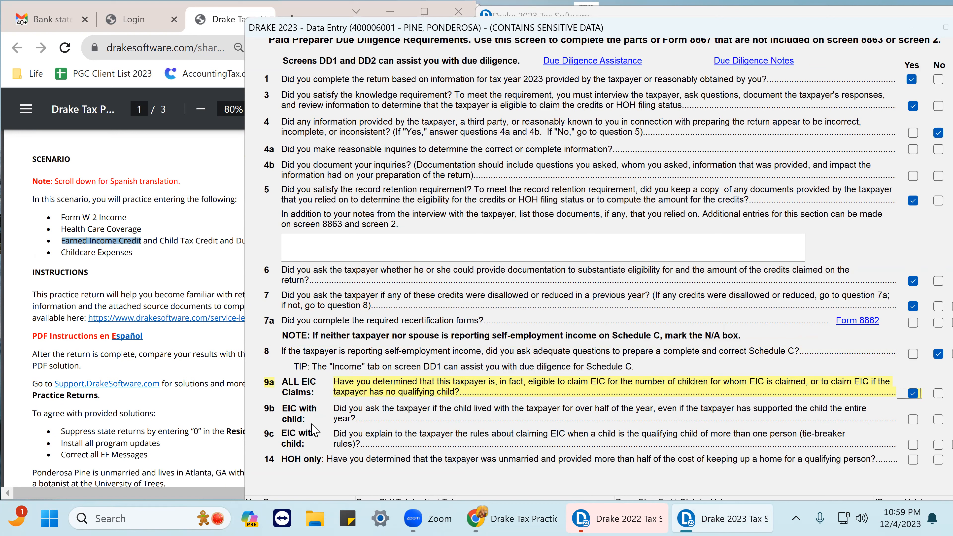
left_click(912, 421)
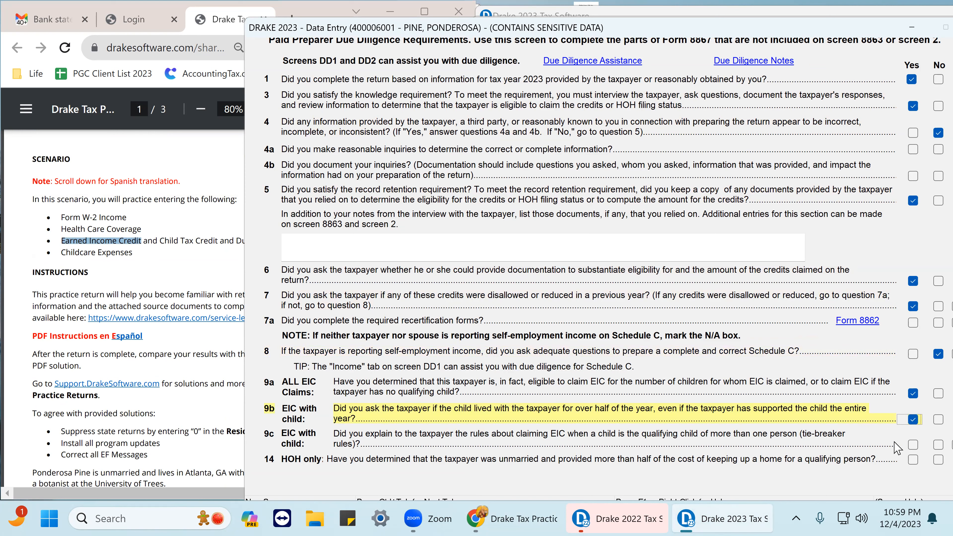
left_click(912, 446)
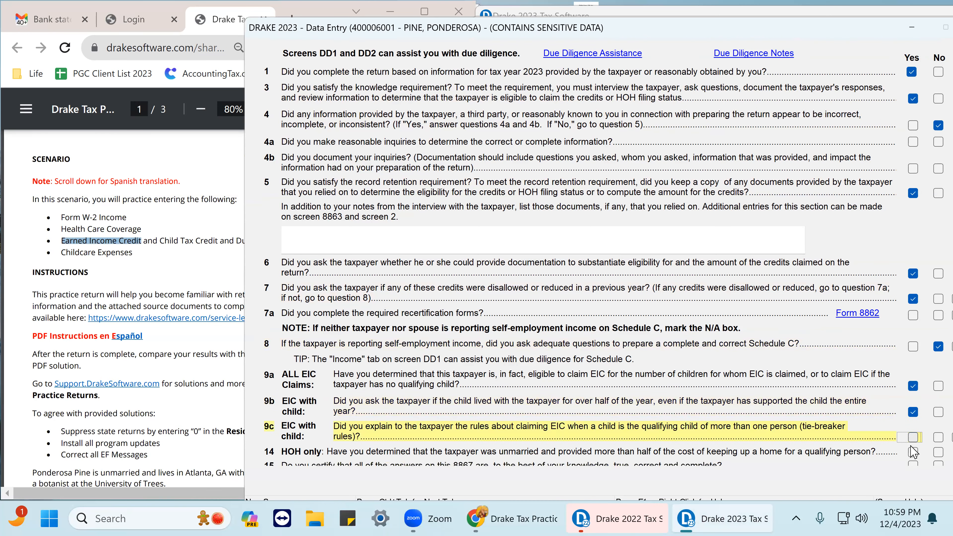
left_click(912, 445)
Answer Yes to question 14 on head of household and question 15 certifying the answers.
scroll(745, 388, "down", 1)
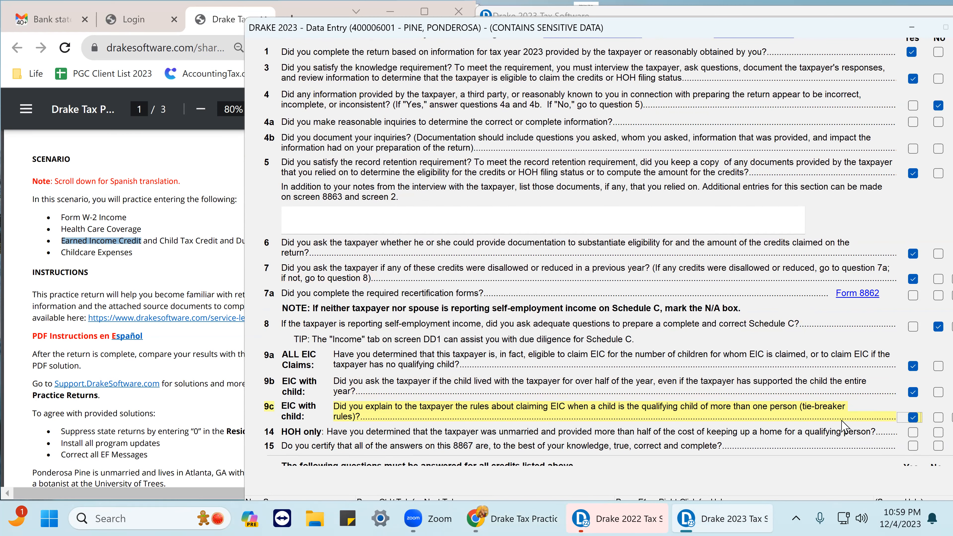
left_click(914, 433)
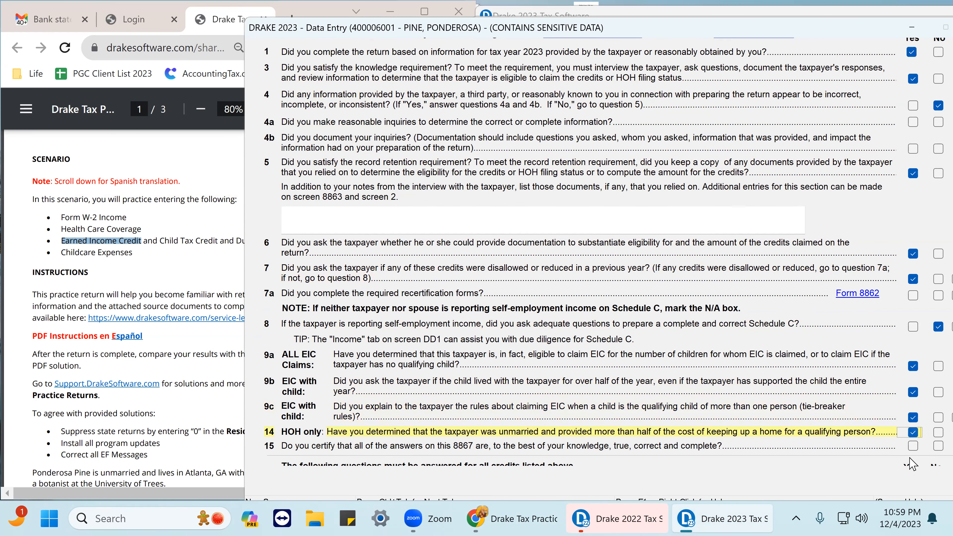
scroll(755, 386, "down", 1)
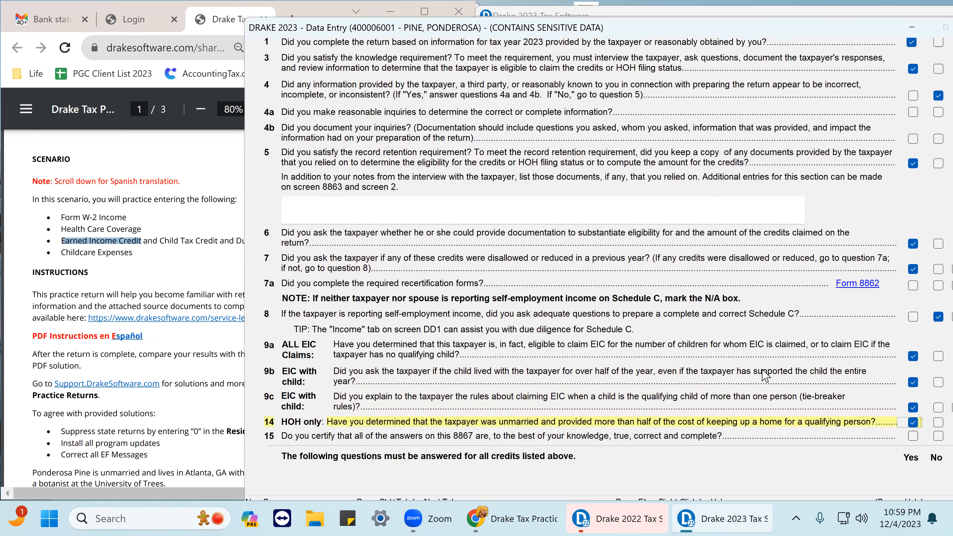
left_click(913, 436)
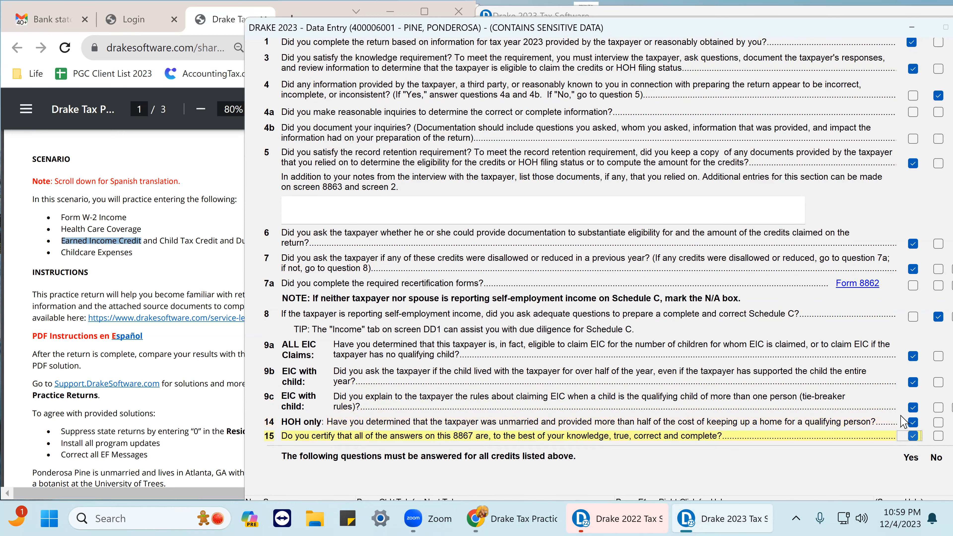
scroll(904, 423, "down", 3)
scroll(895, 418, "down", 2)
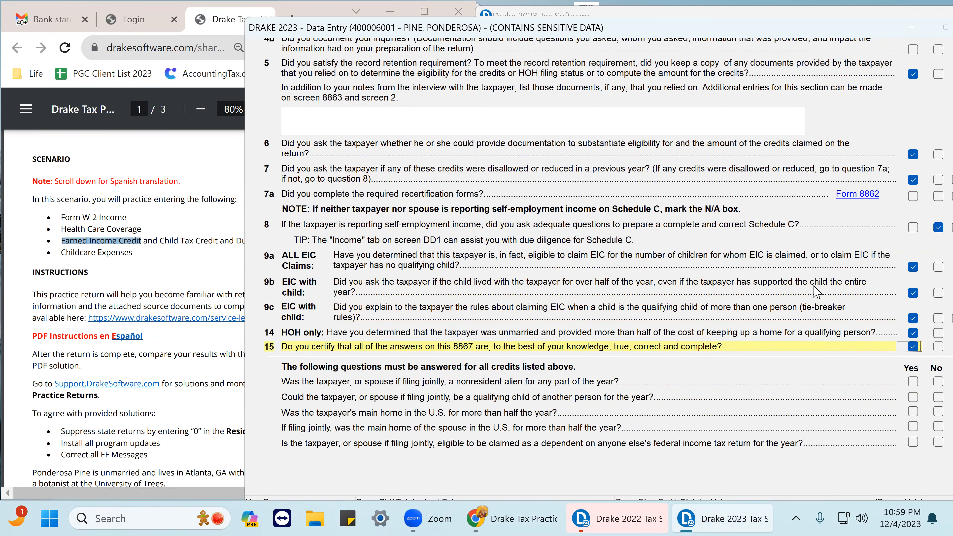
scroll(904, 261, "up", 5)
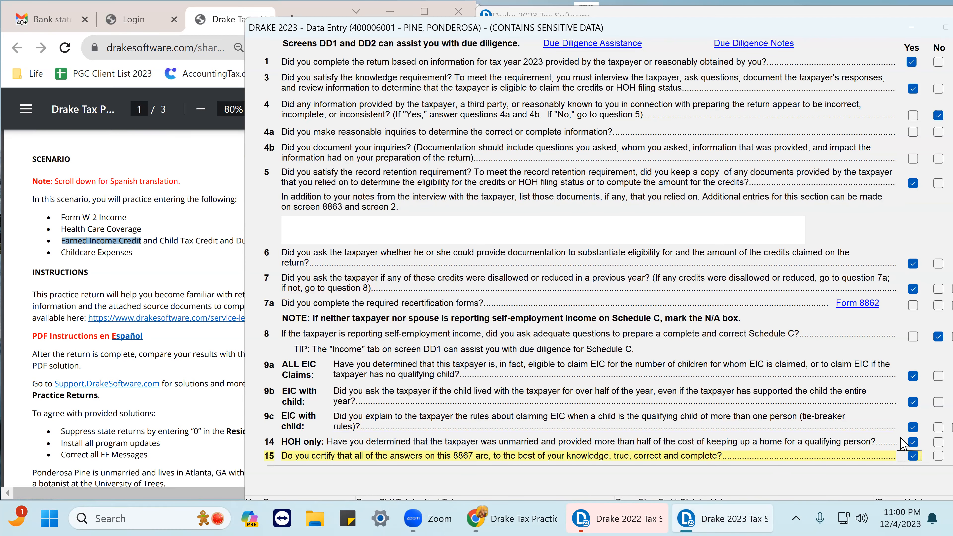
left_click(915, 443)
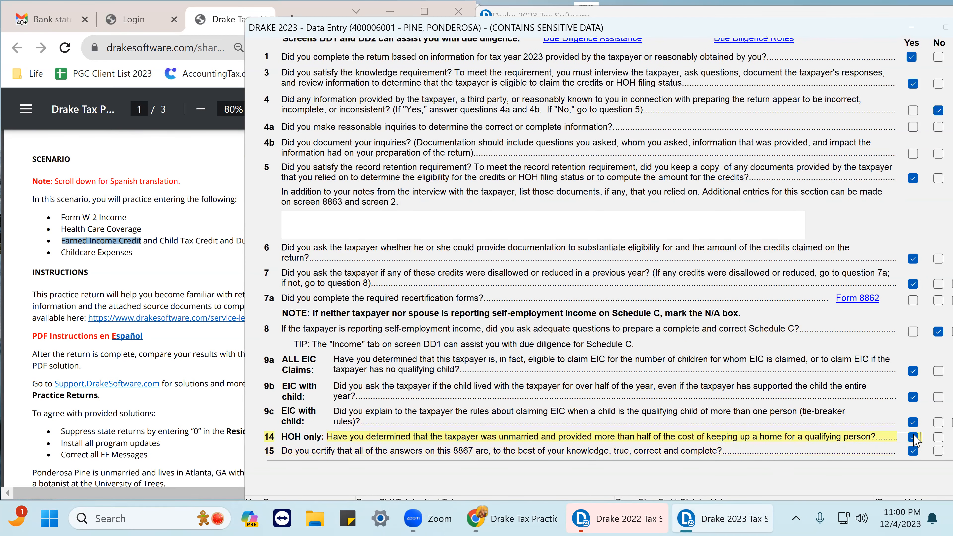
left_click(911, 436)
Answer No to the nonresident alien and qualifying-child-of-another-person questions for all credits.
scroll(912, 454, "down", 3)
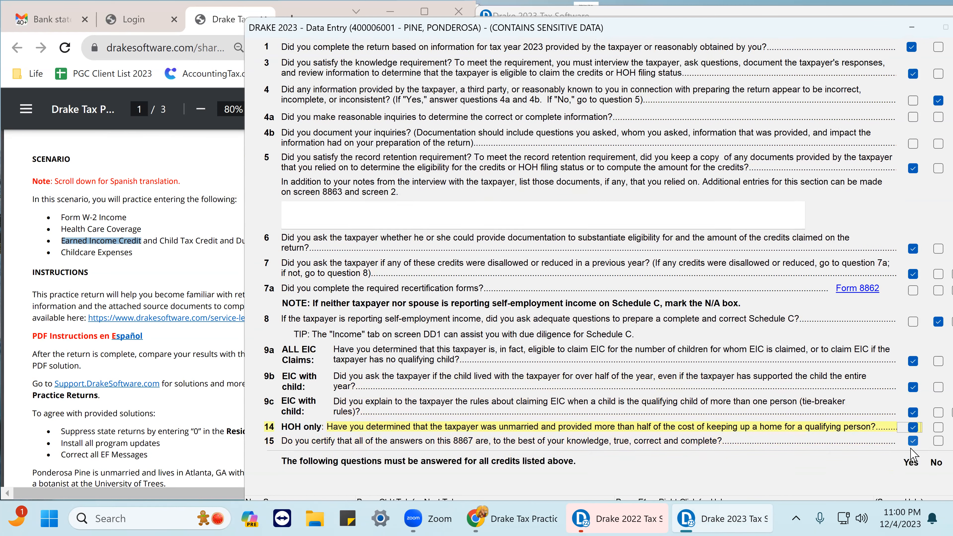
scroll(911, 453, "down", 1)
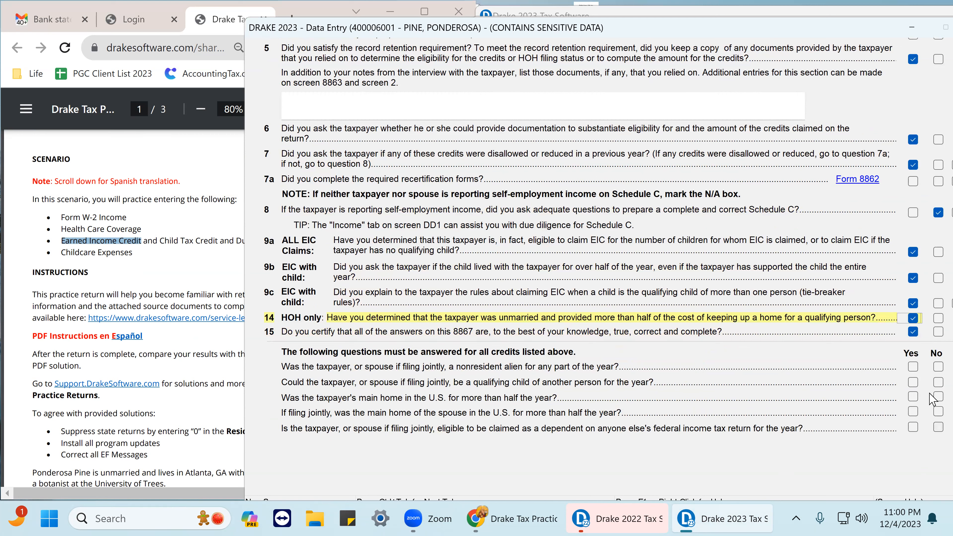
left_click(935, 367)
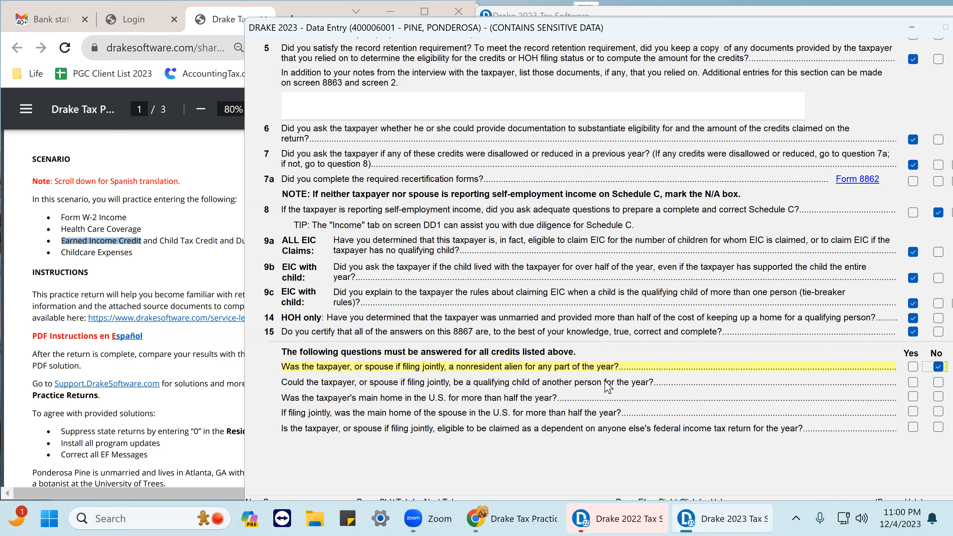
left_click(933, 385)
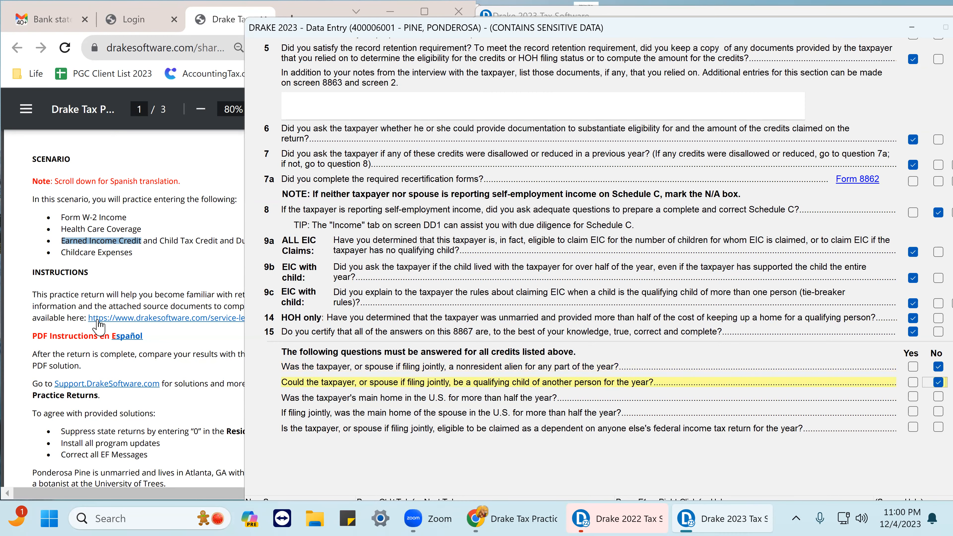
Review the household details in the practice PDF and answer Yes to both U.S. main home questions.
scroll(111, 288, "down", 6)
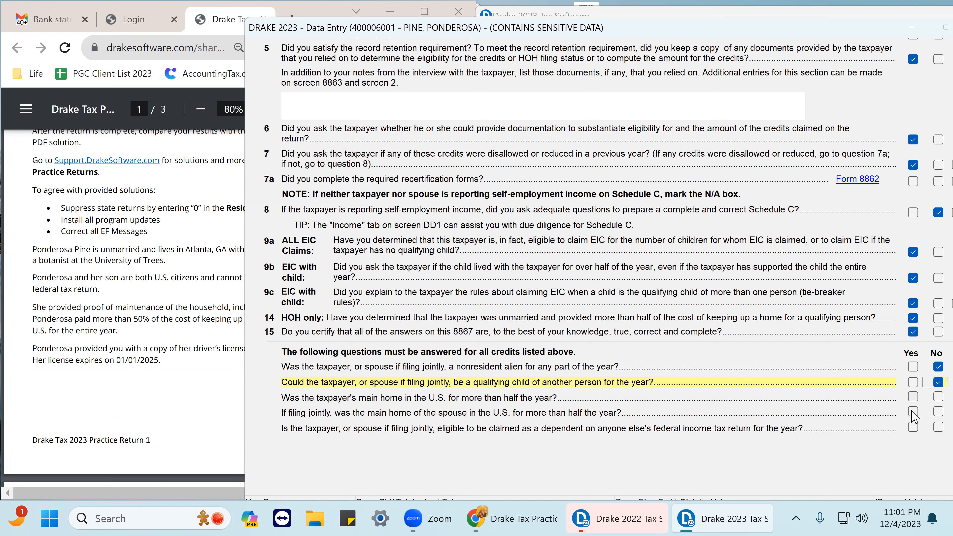
left_click(914, 397)
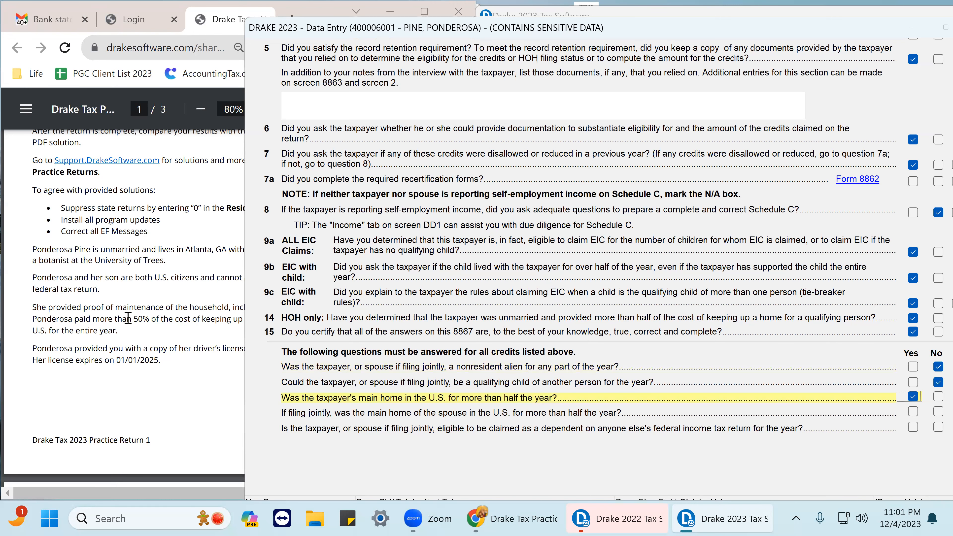
left_click_drag(100, 304, 116, 330)
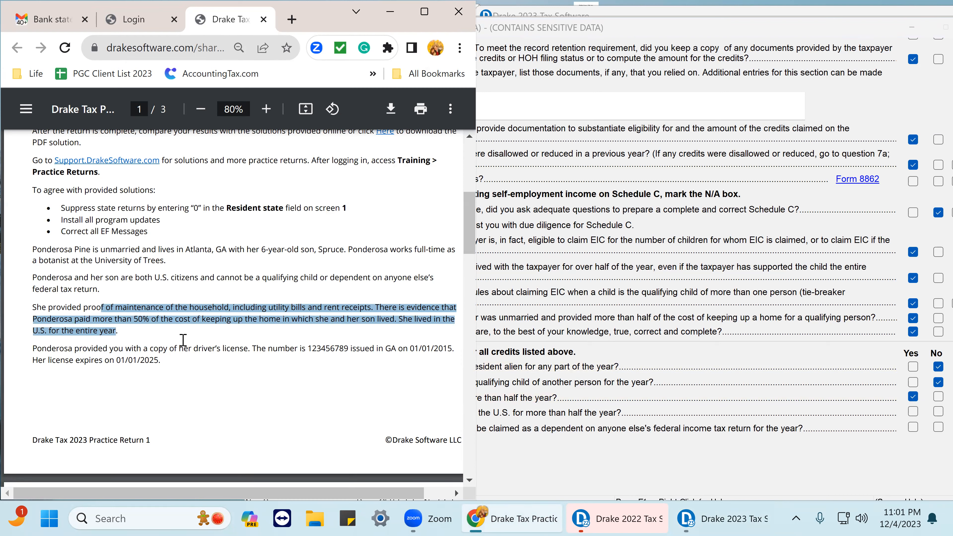
left_click(685, 383)
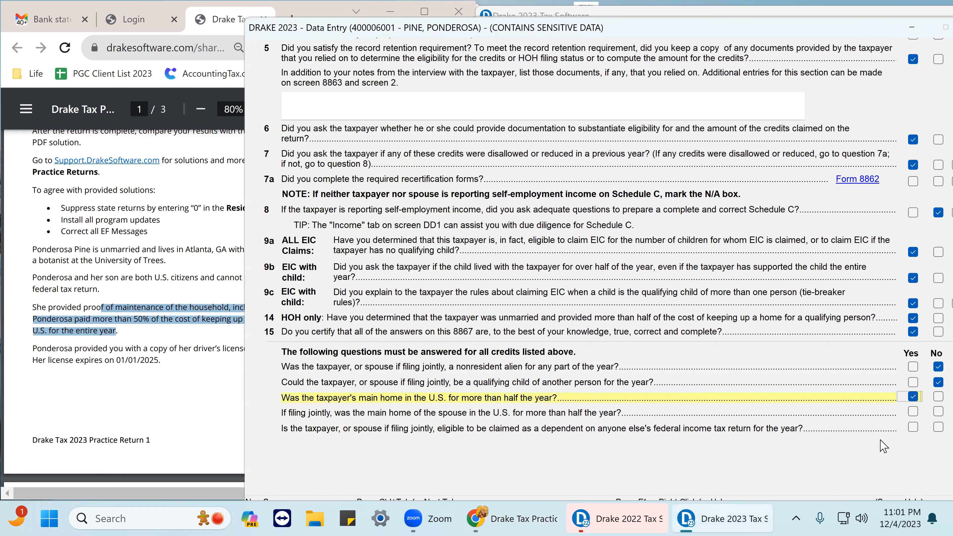
left_click(912, 413)
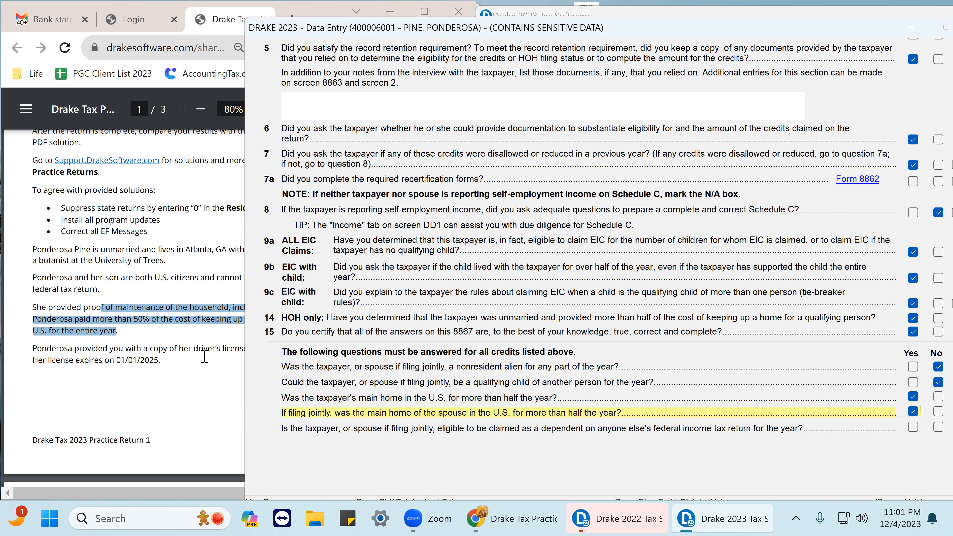
left_click(194, 356)
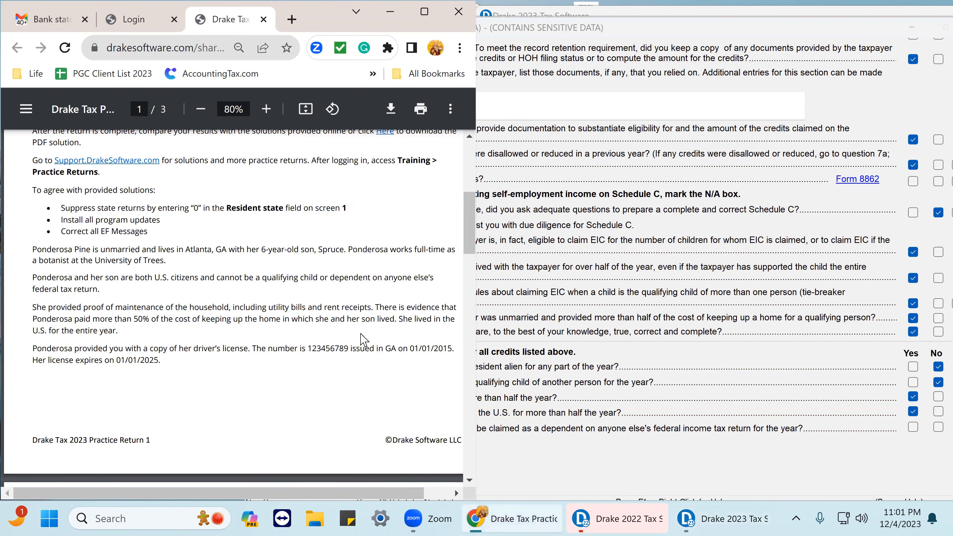
Answer No to whether the taxpayer can be claimed as a dependent on another return, then close the Form 8867 checklist.
left_click_drag(357, 319, 117, 331)
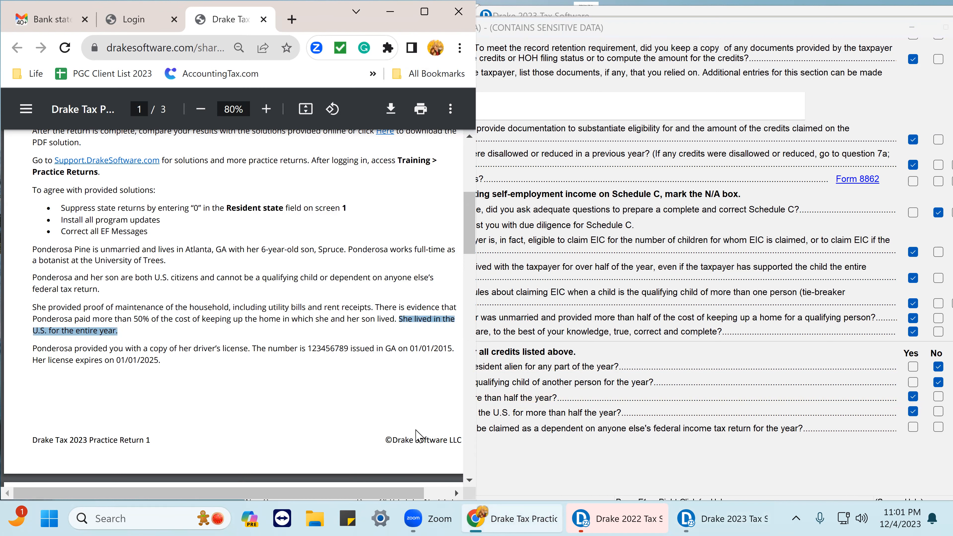
left_click(544, 466)
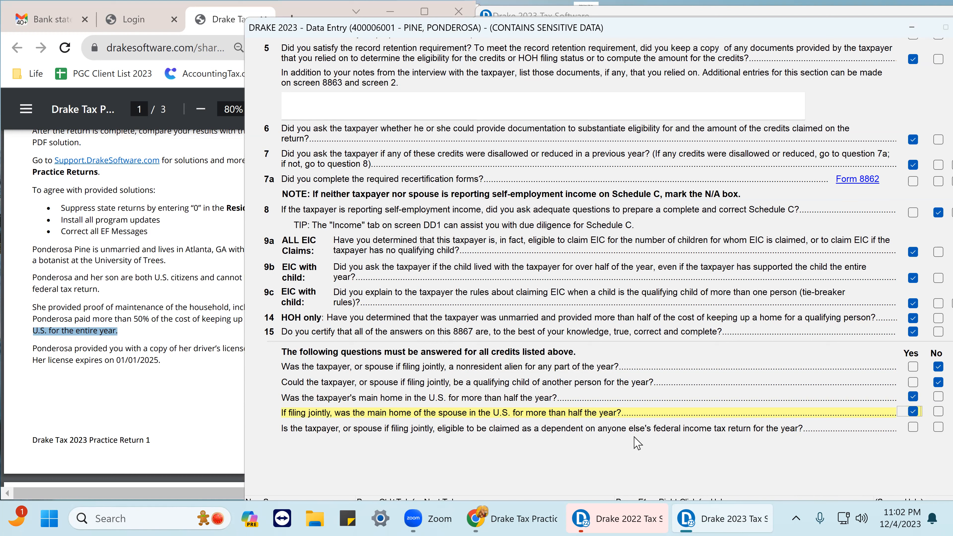
left_click(938, 428)
scroll(375, 323, "down", 3)
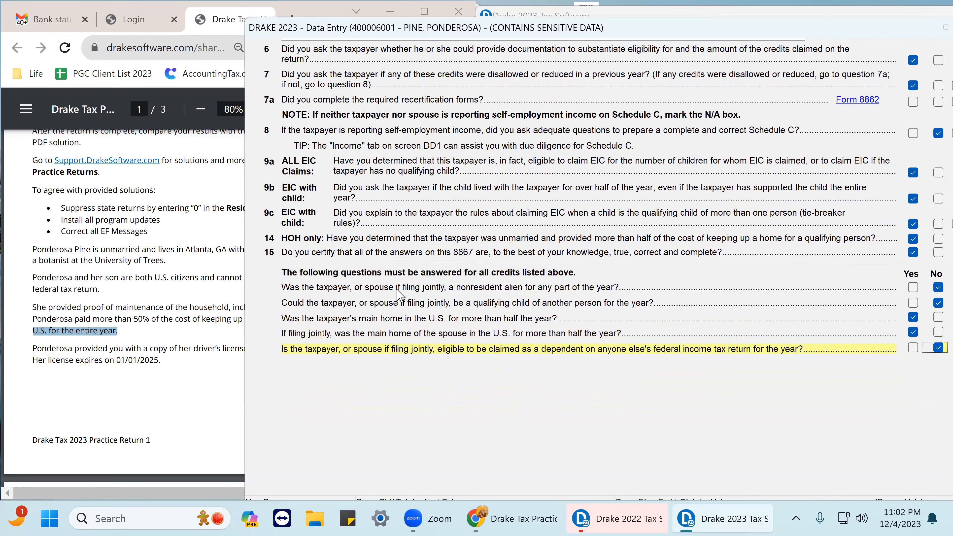
scroll(400, 295, "up", 2)
scroll(866, 33, "up", 3)
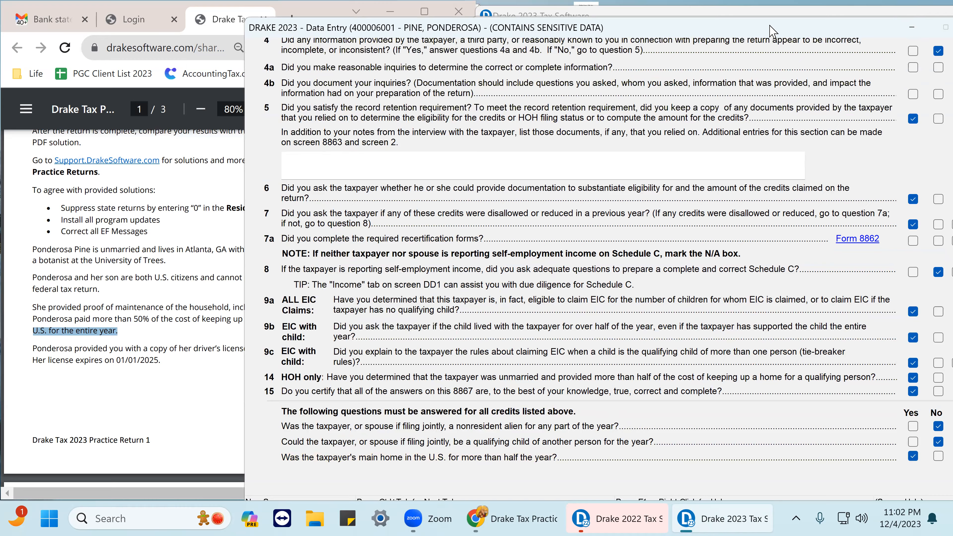
scroll(810, 107, "up", 3)
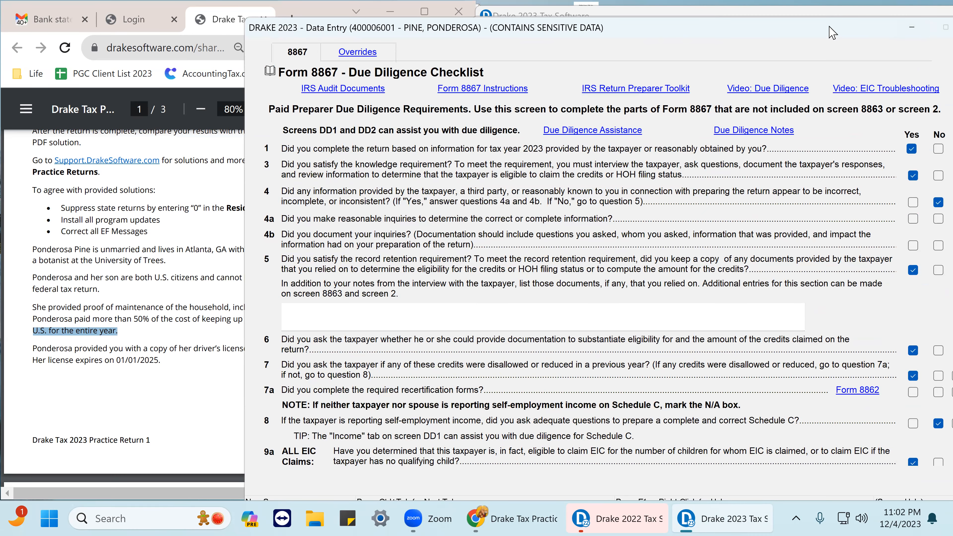
left_click_drag(829, 27, 745, 29)
left_click(897, 33)
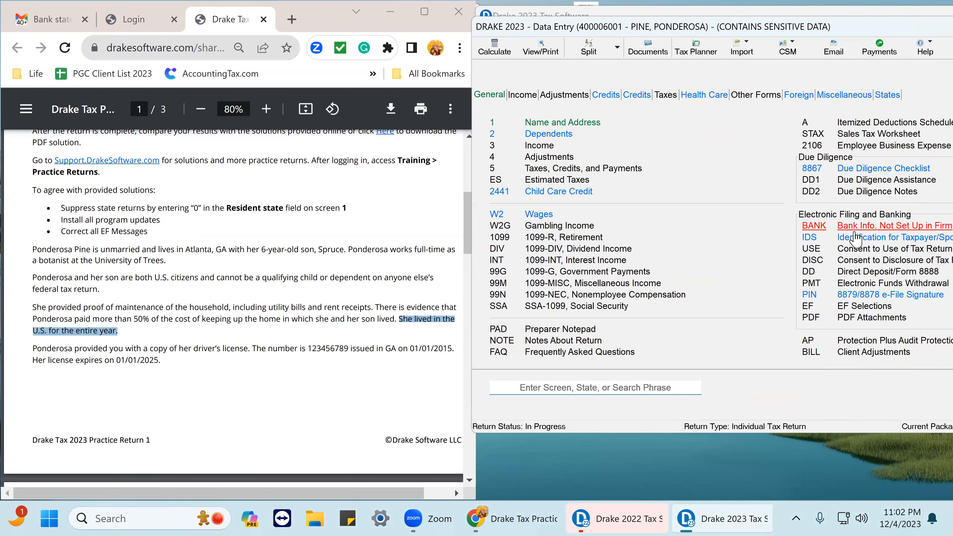
left_click(858, 184)
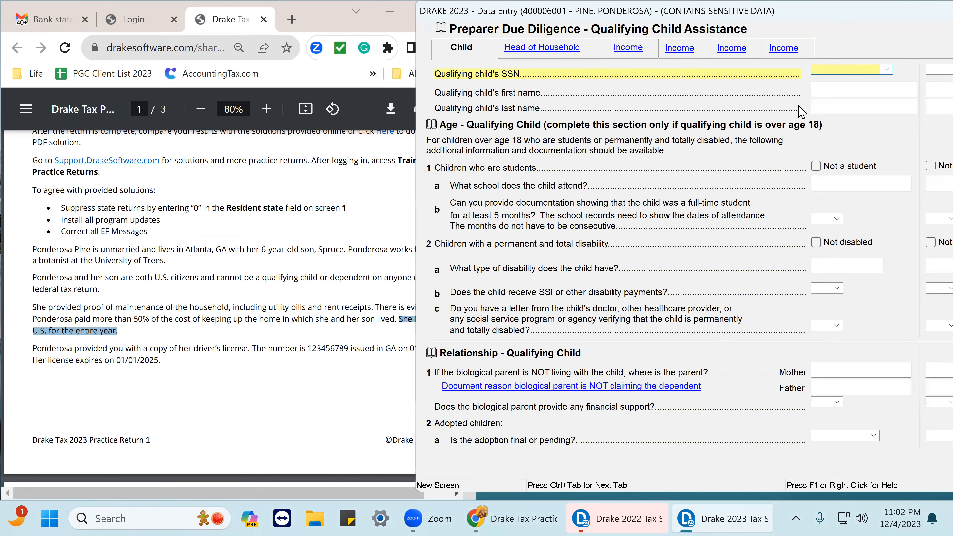
left_click(888, 71)
left_click(888, 71)
left_click_drag(776, 20, 553, 33)
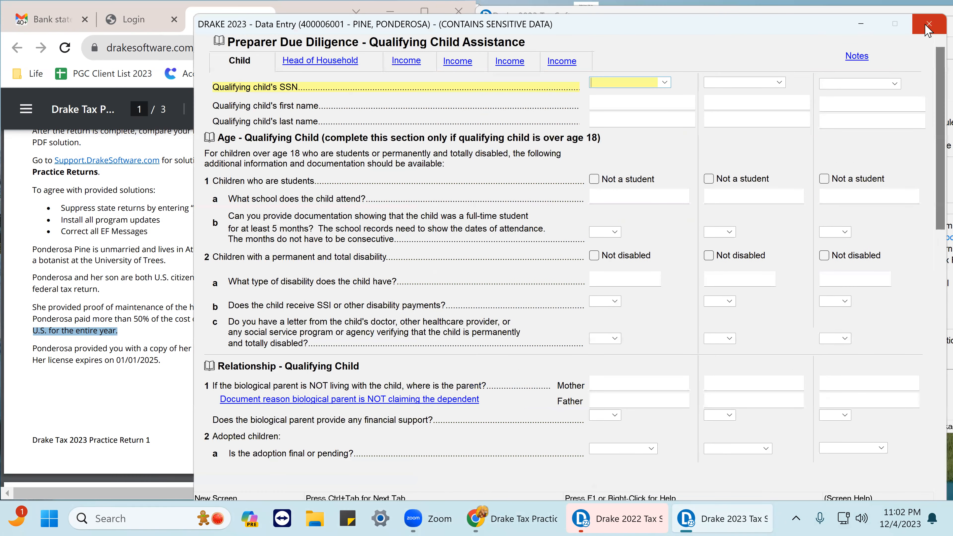
left_click(929, 25)
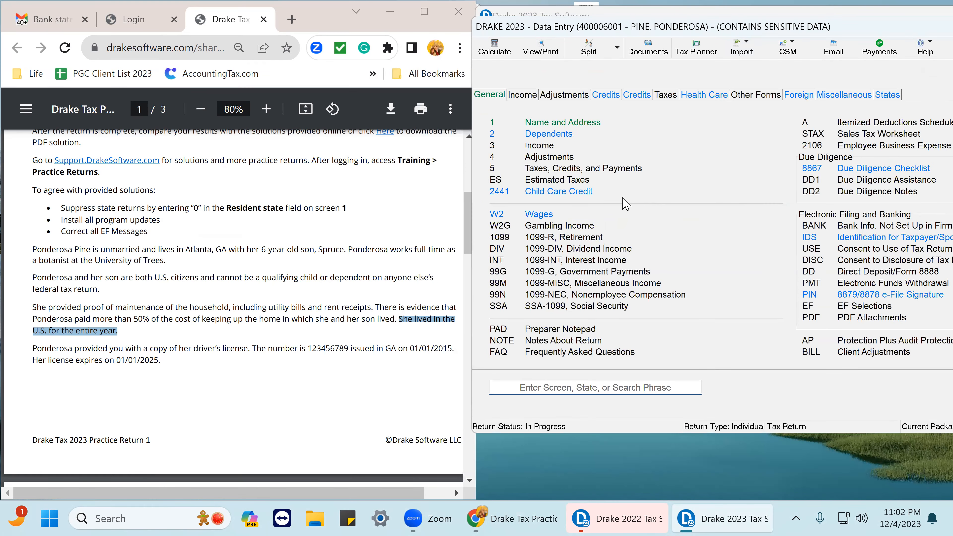
Open Spruce's dependent record and mark that the dependent has insurance.
left_click(552, 136)
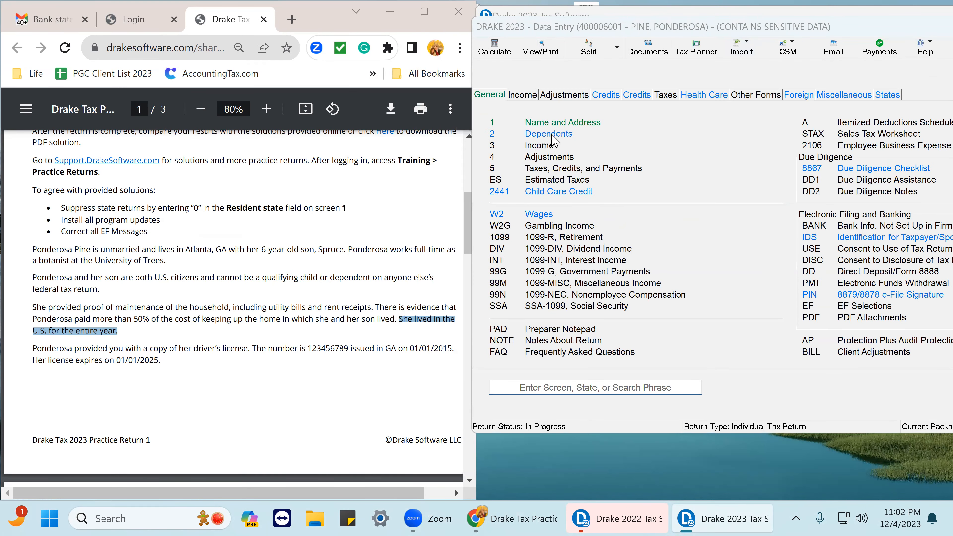
left_click(592, 195)
double_click(591, 196)
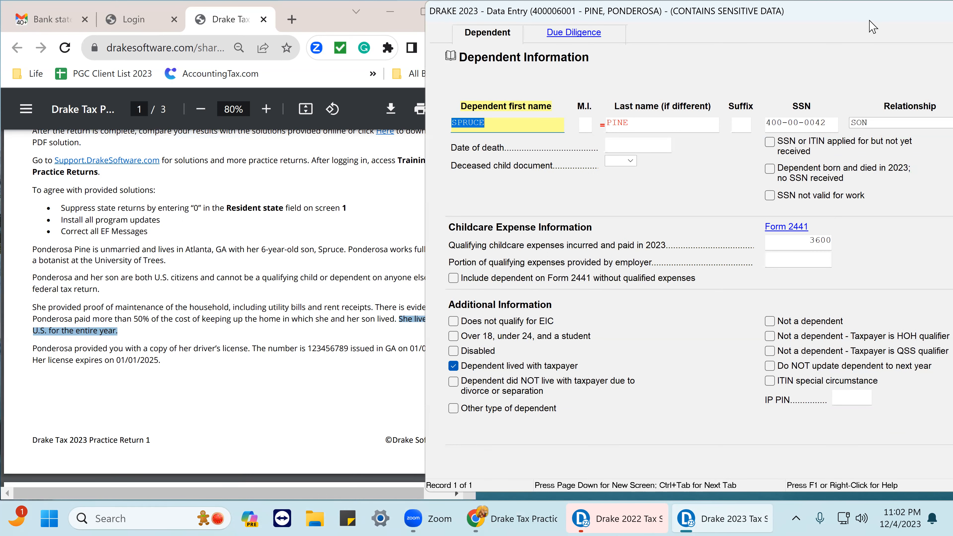
left_click_drag(873, 26, 676, 26)
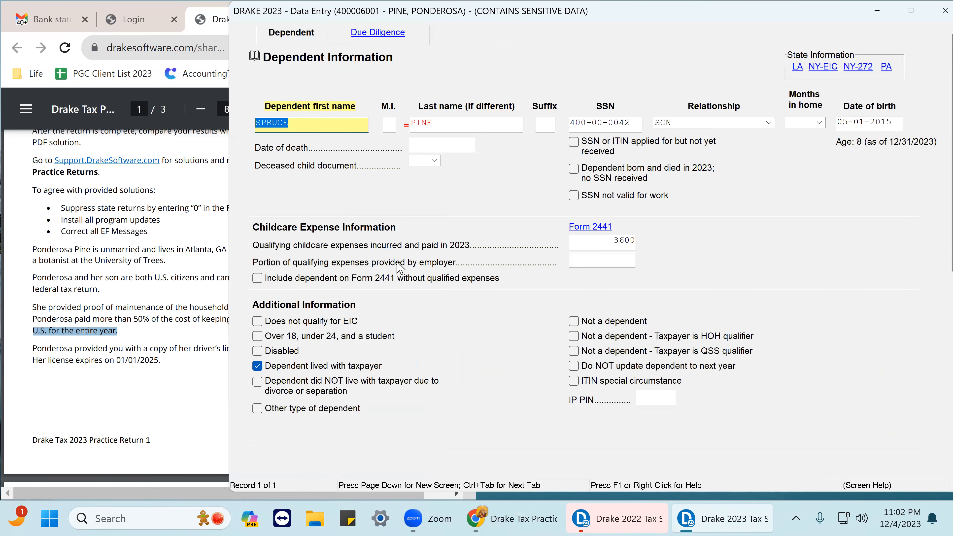
scroll(400, 283, "down", 2)
scroll(432, 316, "down", 3)
scroll(449, 325, "down", 3)
scroll(449, 321, "up", 5)
scroll(450, 322, "down", 1)
scroll(451, 323, "up", 4)
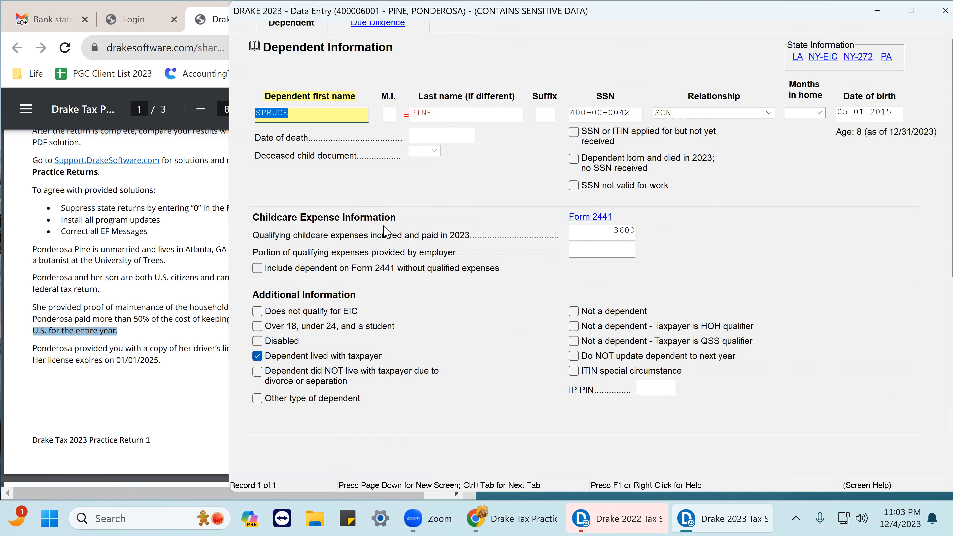
scroll(386, 232, "up", 1)
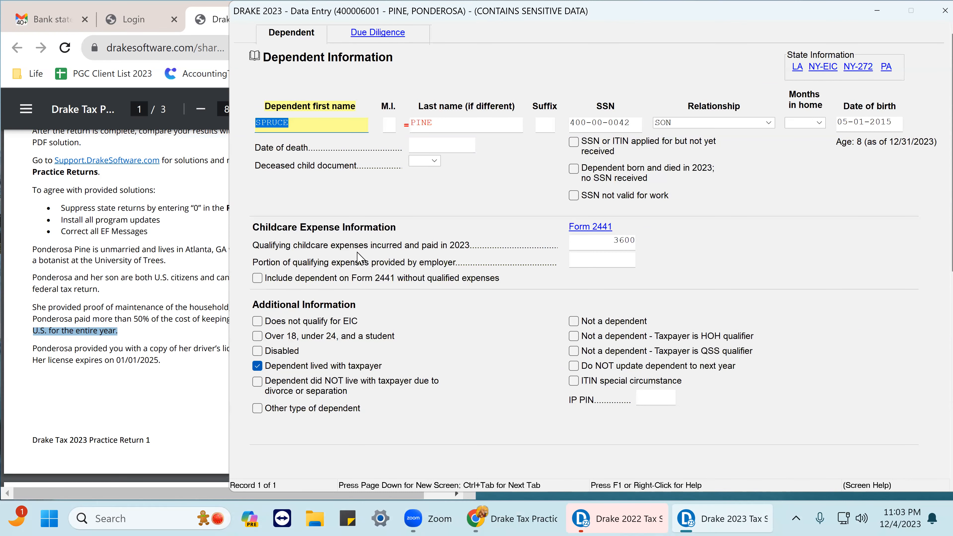
scroll(479, 306, "down", 3)
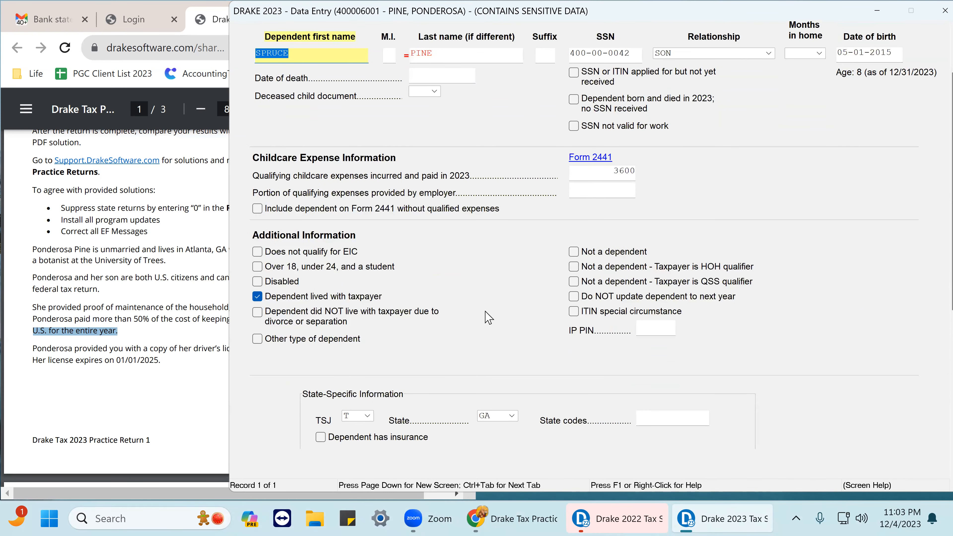
scroll(488, 317, "down", 1)
scroll(488, 317, "down", 1)
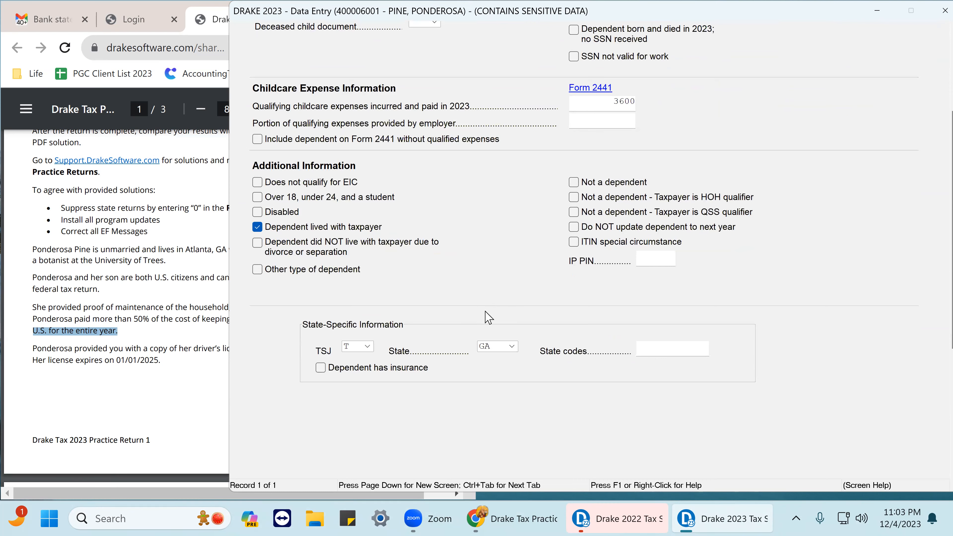
left_click(321, 368)
scroll(330, 287, "up", 2)
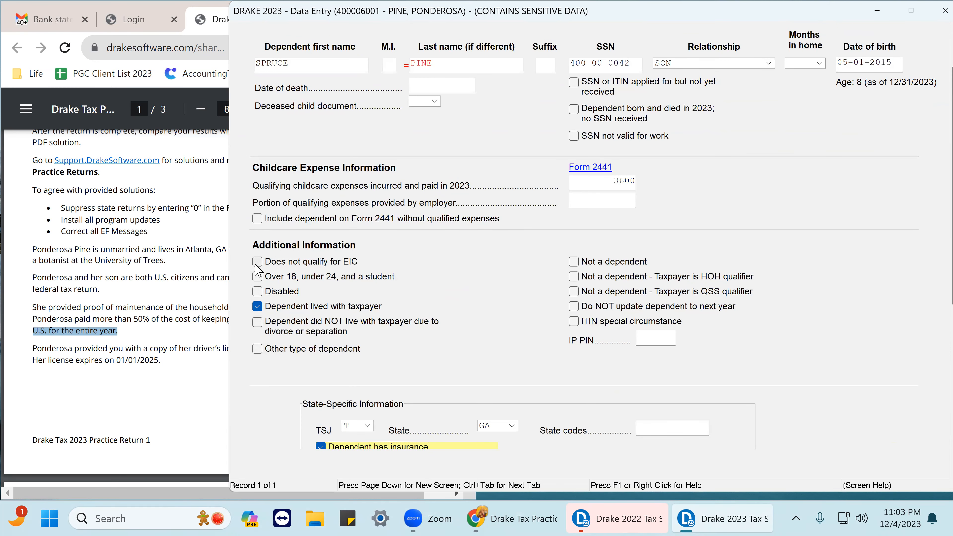
left_click(257, 263)
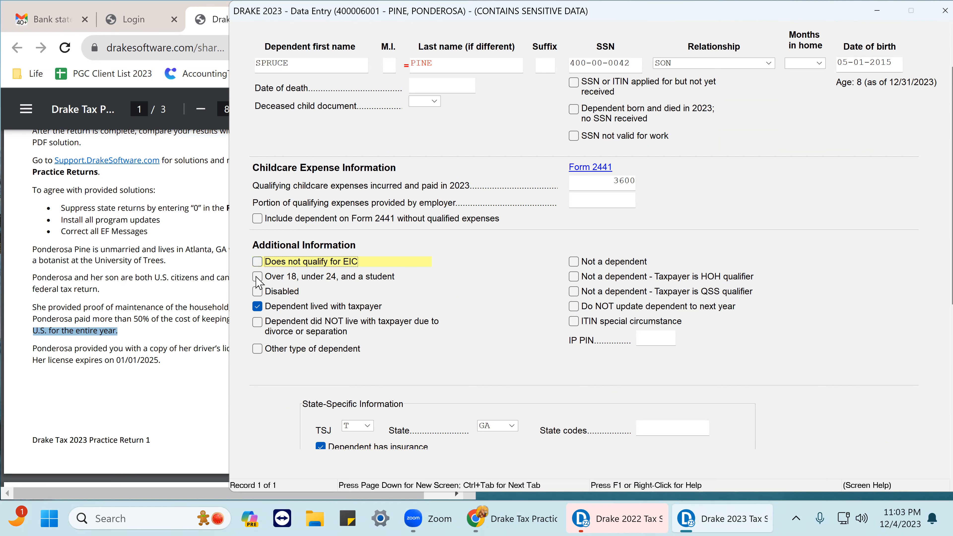
scroll(349, 254, "up", 1)
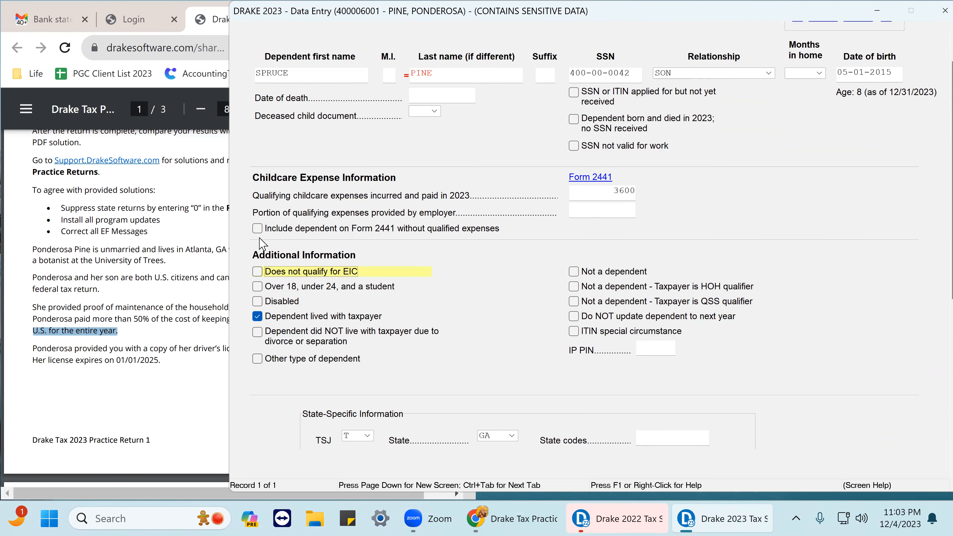
scroll(436, 233, "up", 2)
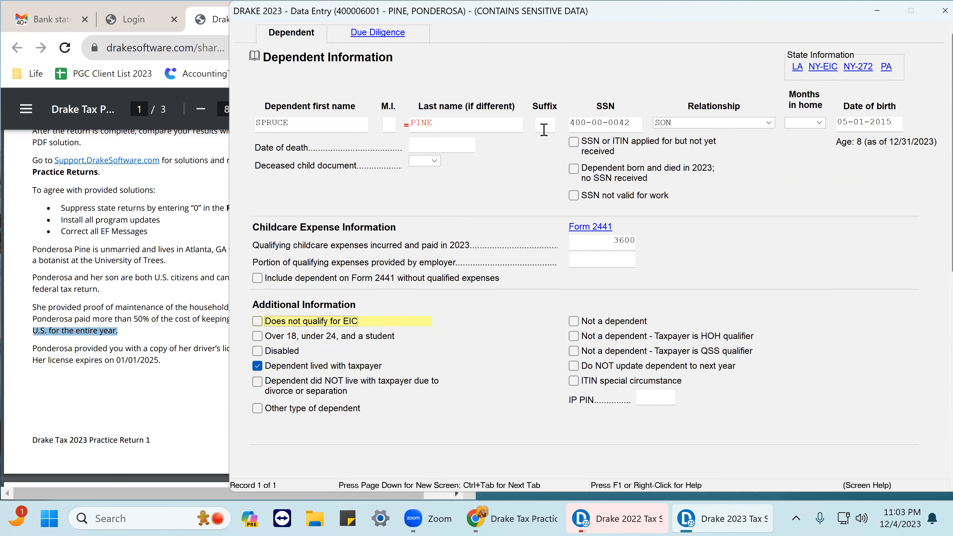
On the dependent's due diligence tab, answer Yes to the first two questions, Not Applicable to the parent question, and No to another claimant.
left_click(377, 34)
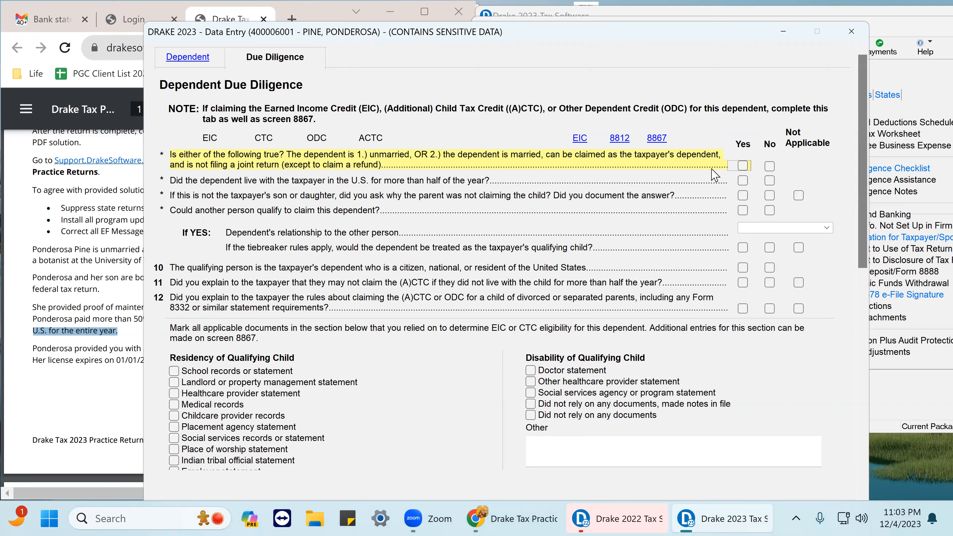
left_click(743, 167)
left_click(742, 181)
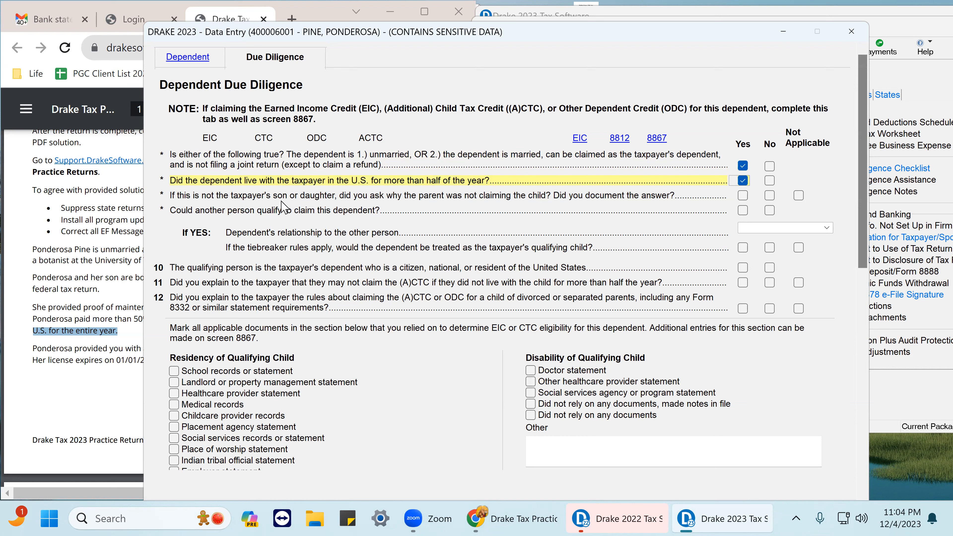
left_click(798, 196)
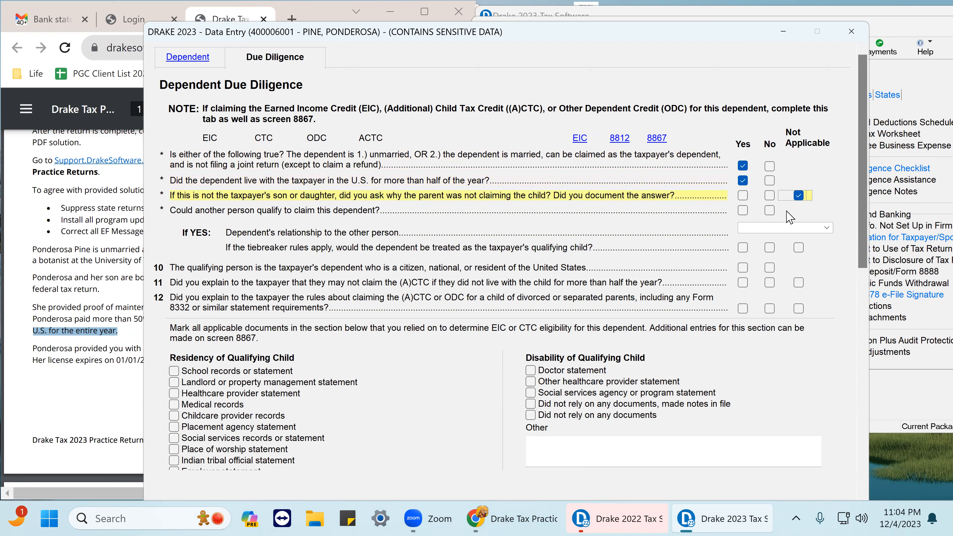
left_click(768, 213)
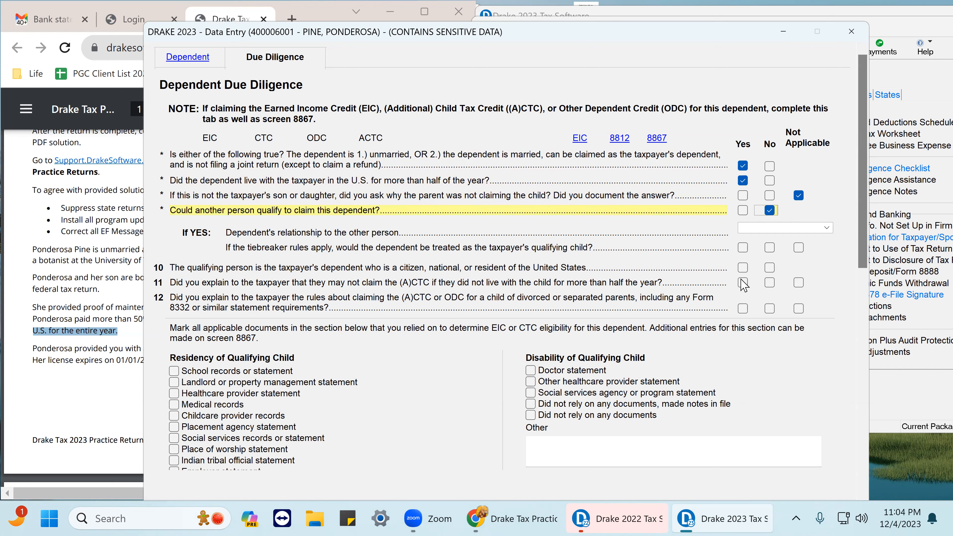
Answer Yes to due diligence questions 10, 11 and 12 for the dependent.
left_click(743, 268)
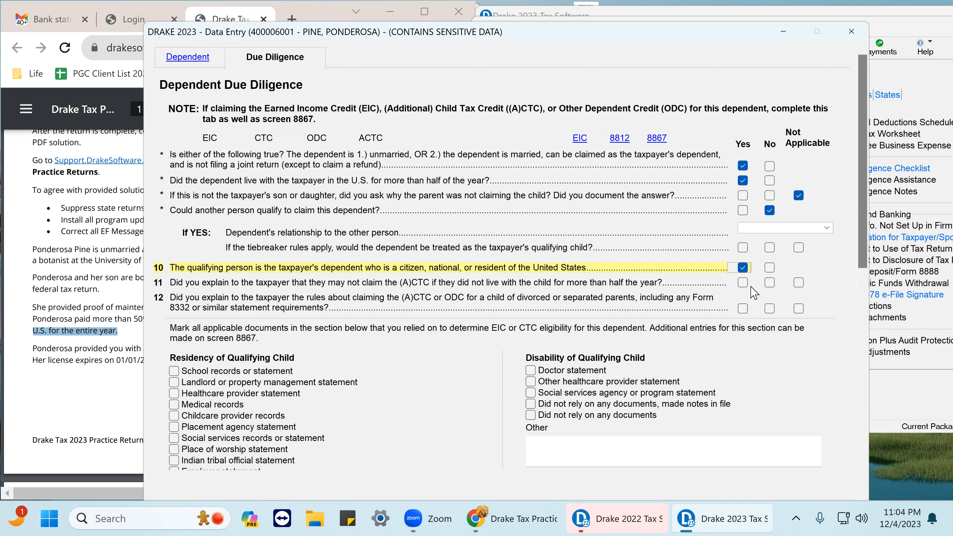
left_click(743, 284)
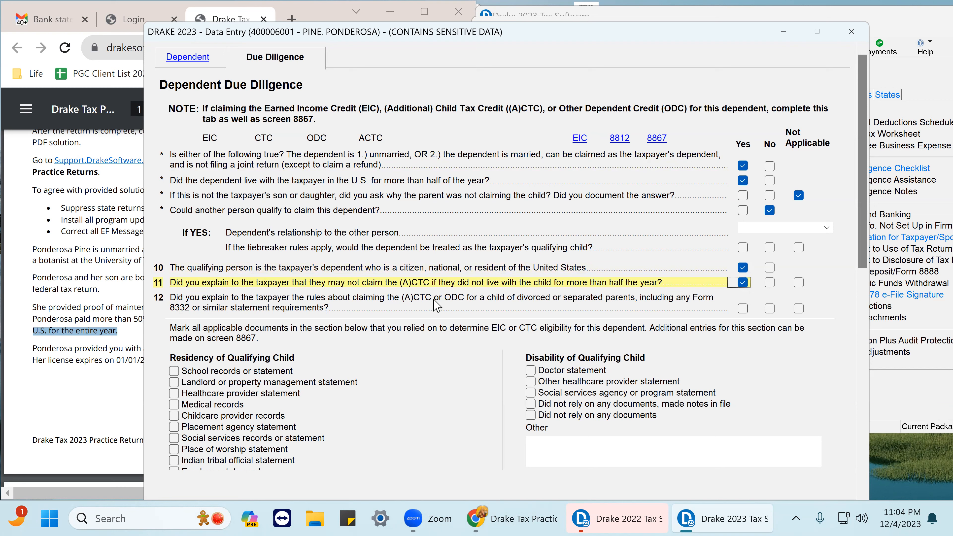
left_click(742, 308)
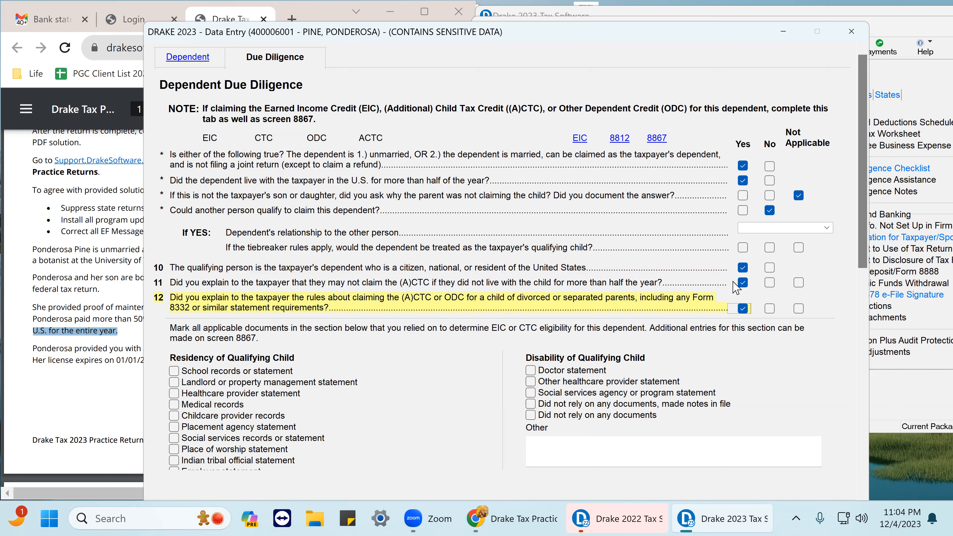
Mark school records and medical records as the residency documents relied on, then close the dependent screen.
left_click(174, 371)
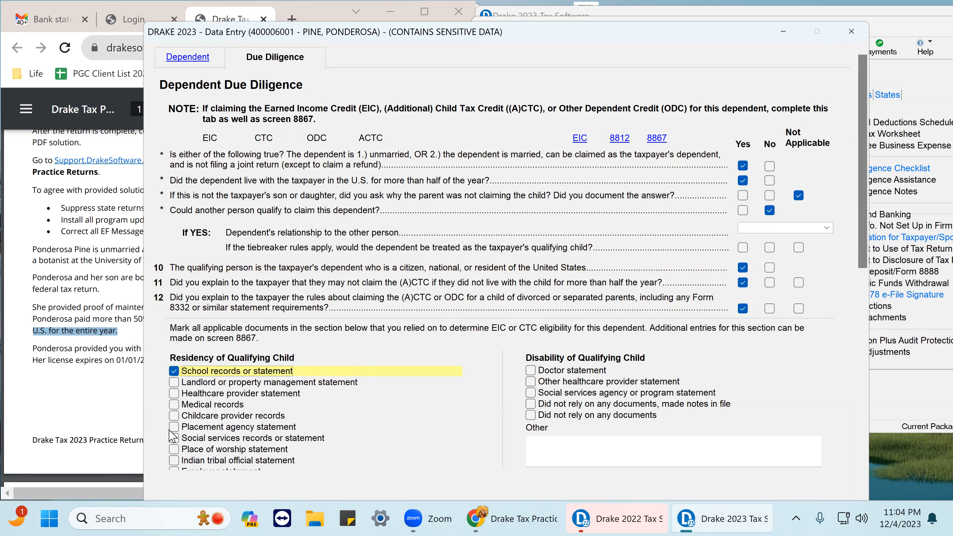
left_click(173, 405)
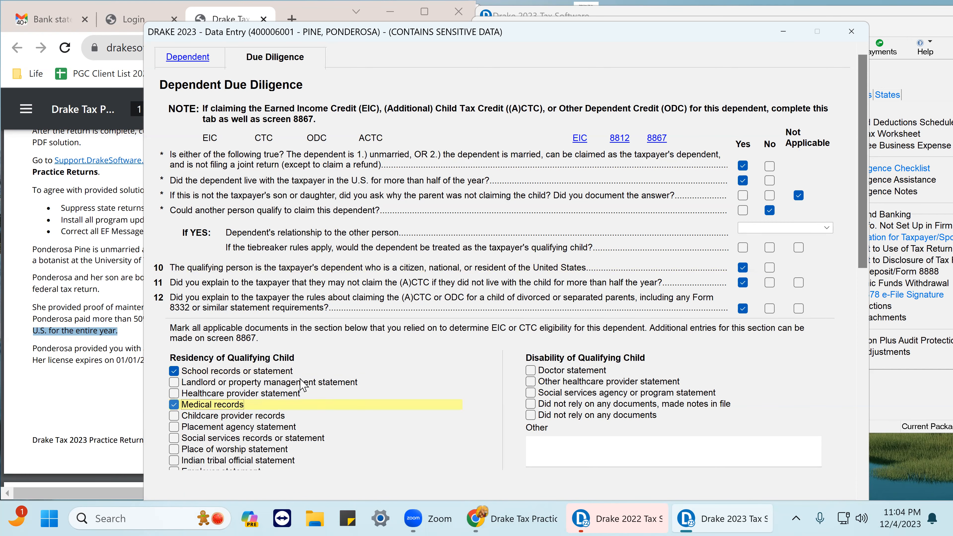
scroll(466, 338, "down", 3)
scroll(443, 354, "down", 3)
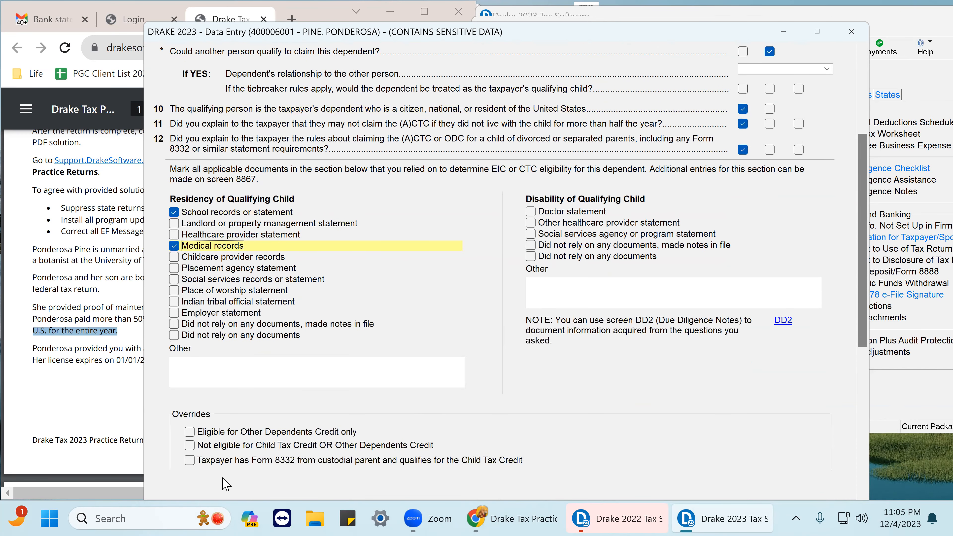
scroll(247, 369, "down", 1)
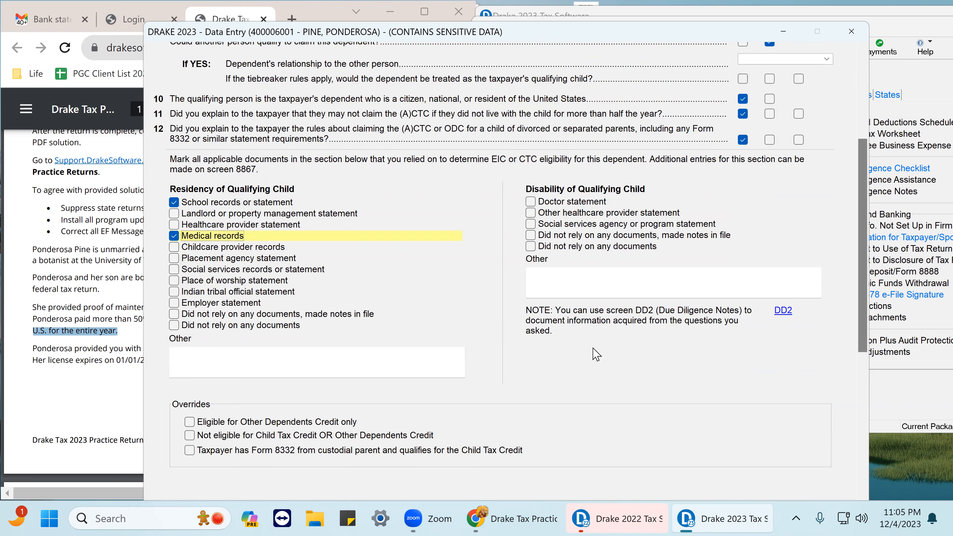
left_click(852, 31)
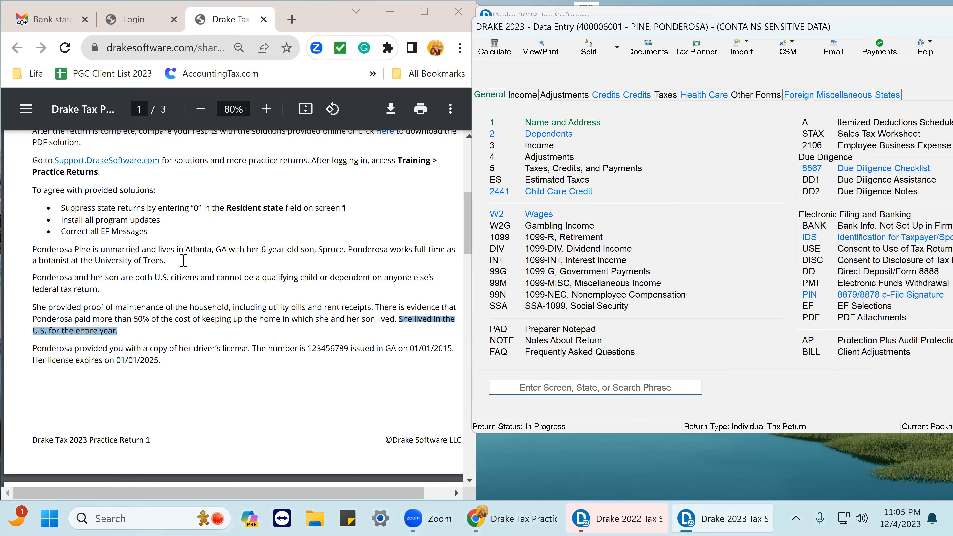
Scroll through the practice return PDF to review the taxpayer and dependent information.
scroll(203, 274, "up", 6)
scroll(173, 362, "down", 3)
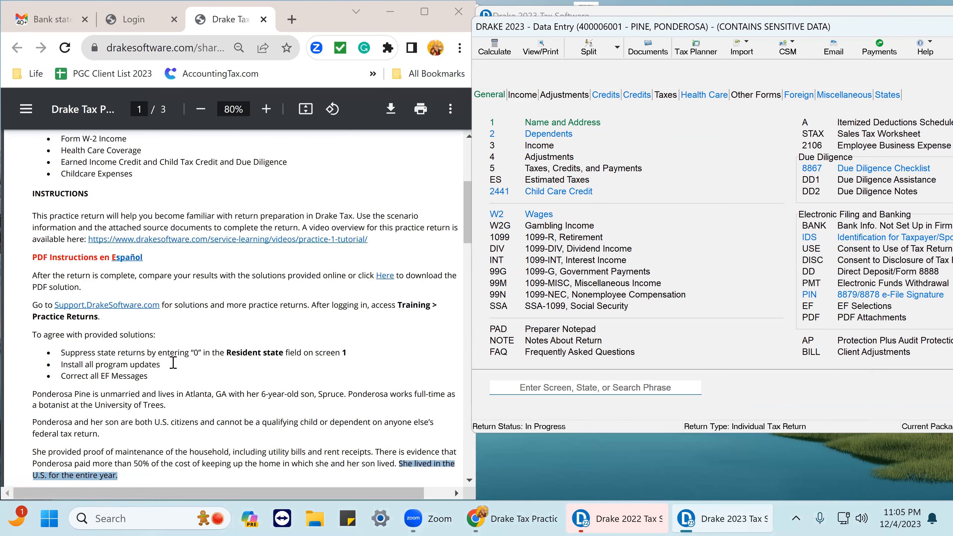
scroll(173, 363, "down", 5)
scroll(175, 324, "down", 5)
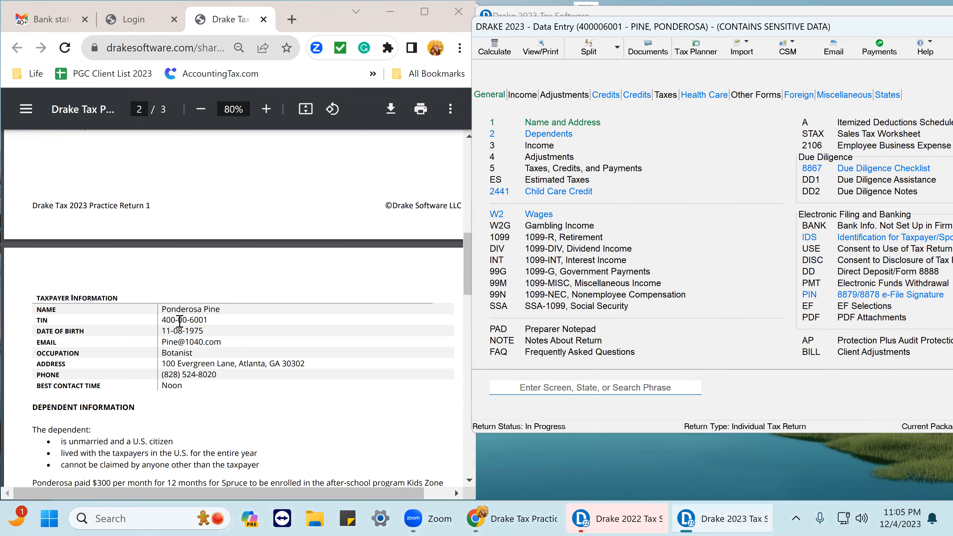
scroll(214, 354, "down", 5)
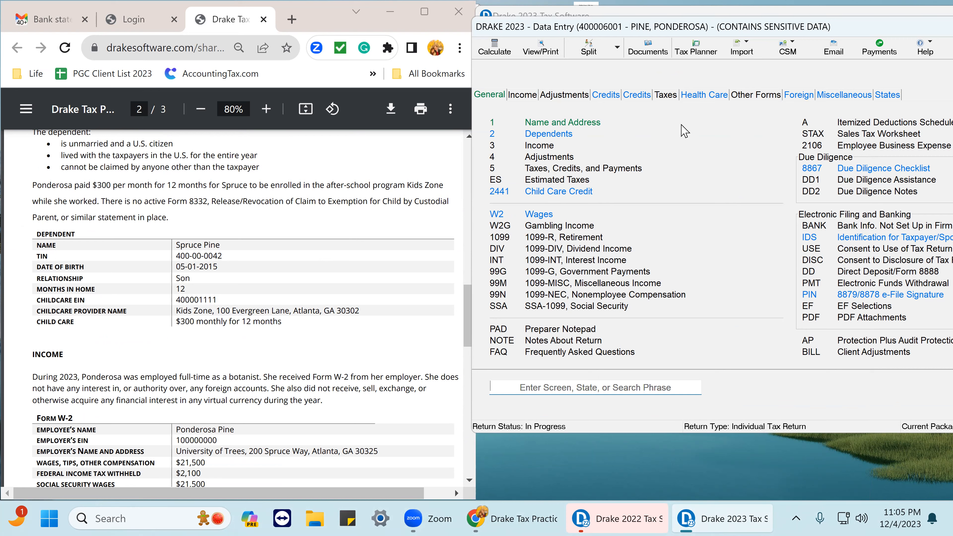
Open Spruce's dependent record to review its entries, then close the dependents screen.
left_click(552, 135)
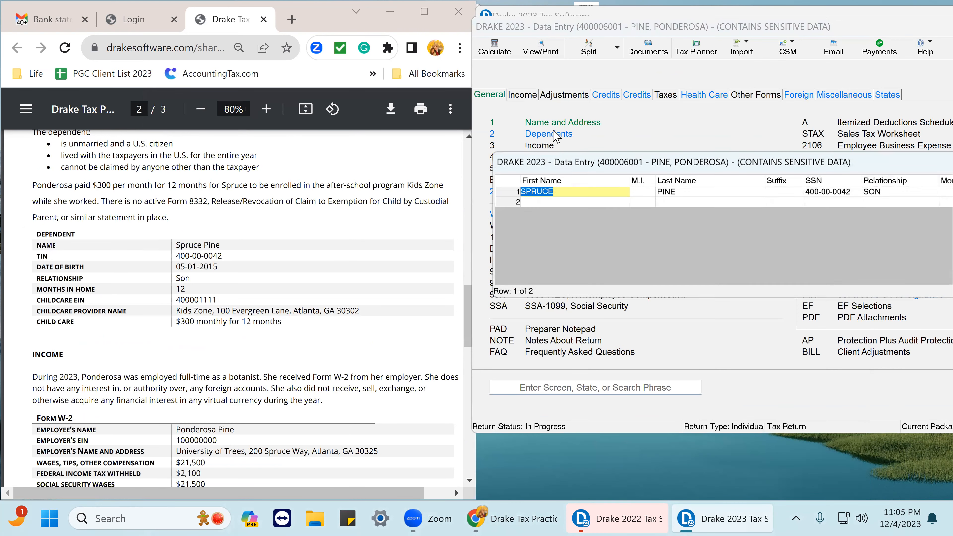
double_click(603, 194)
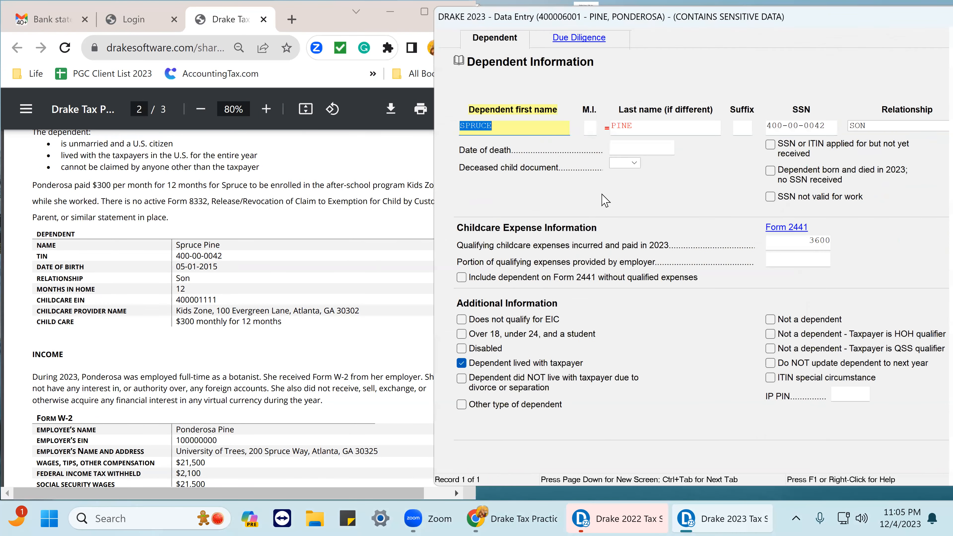
double_click(810, 19)
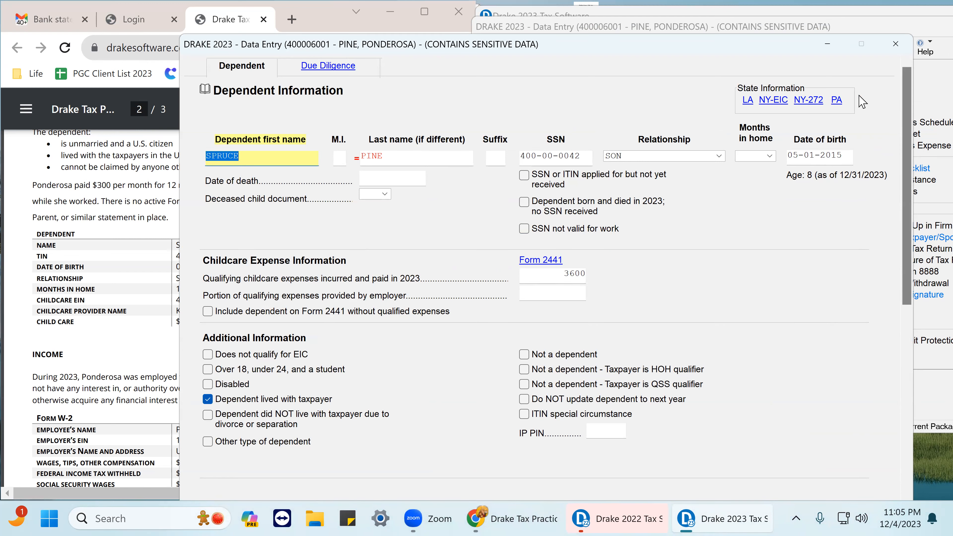
left_click(897, 45)
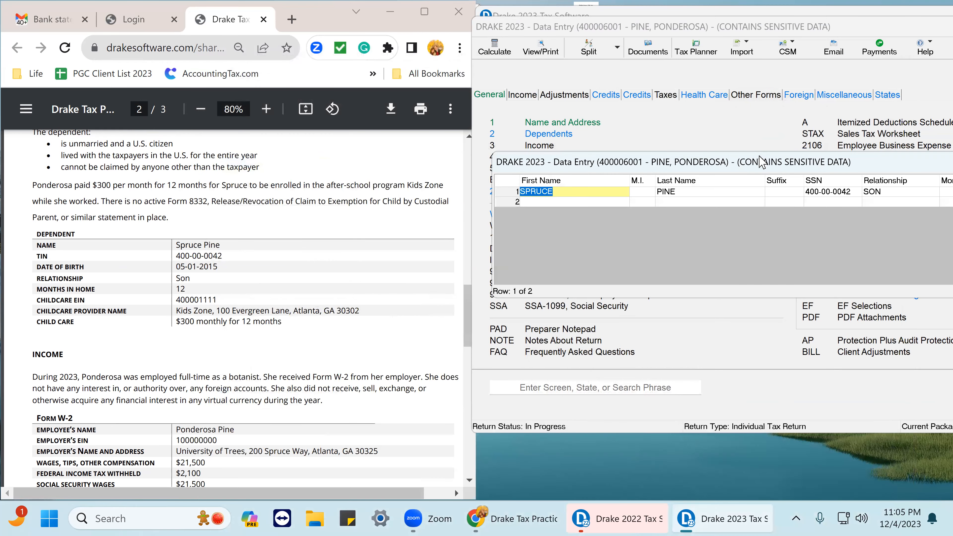
left_click_drag(884, 165, 588, 158)
left_click(782, 160)
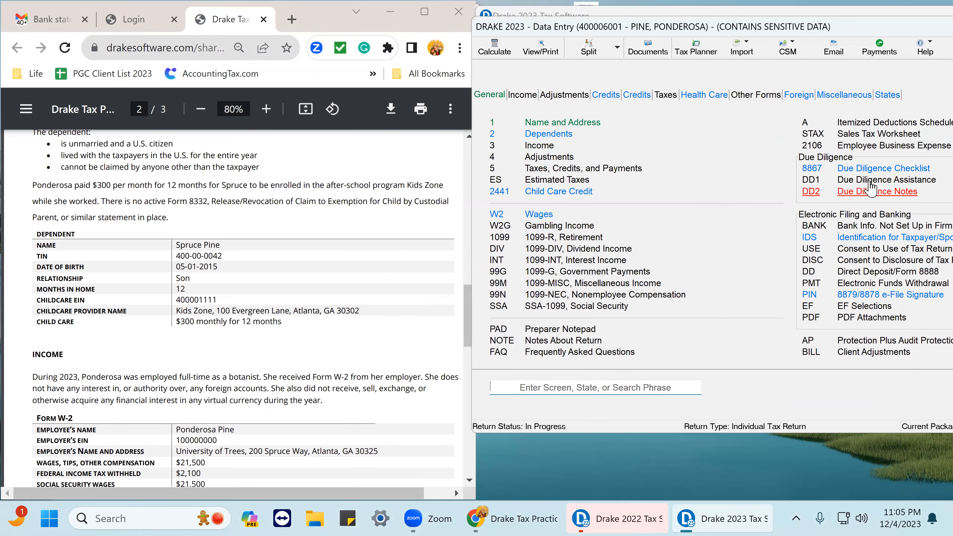
Open the Head of Household tab of the Due Diligence Assistance and review the scenario's marital details in the PDF.
left_click(871, 183)
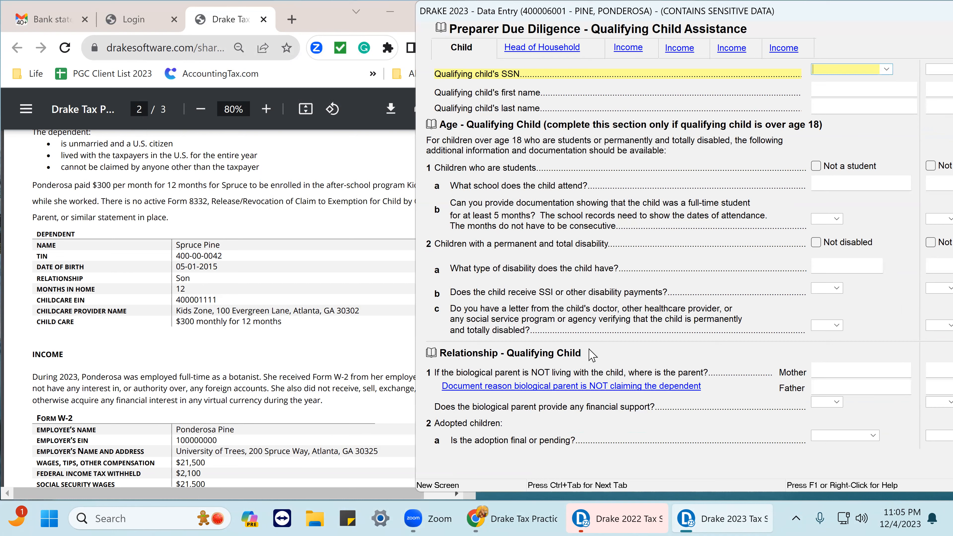
left_click(545, 53)
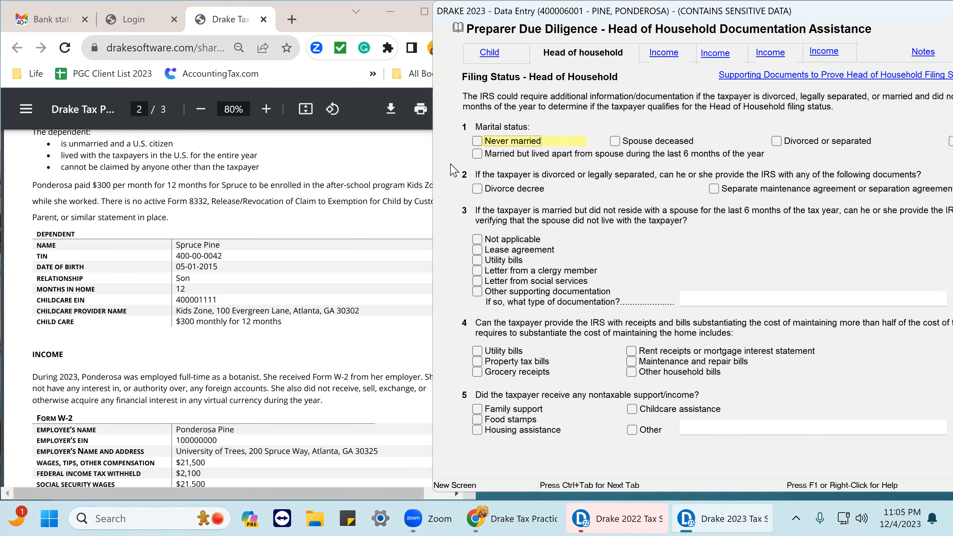
scroll(86, 258, "up", 5)
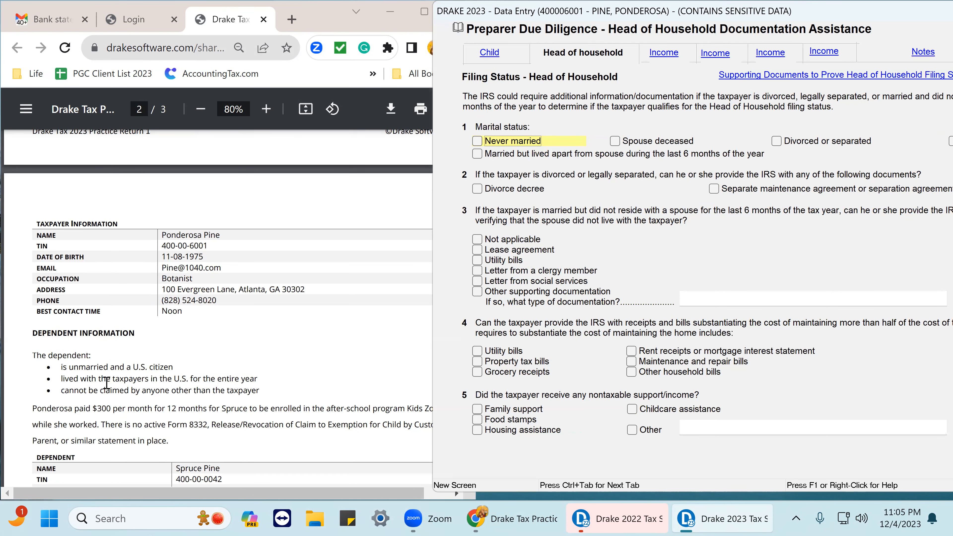
left_click(60, 369)
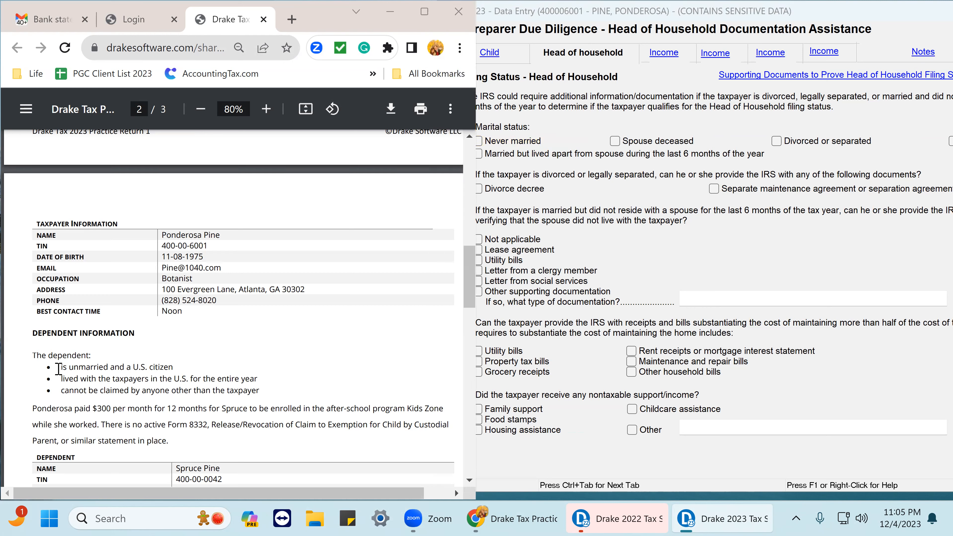
scroll(92, 356, "up", 8)
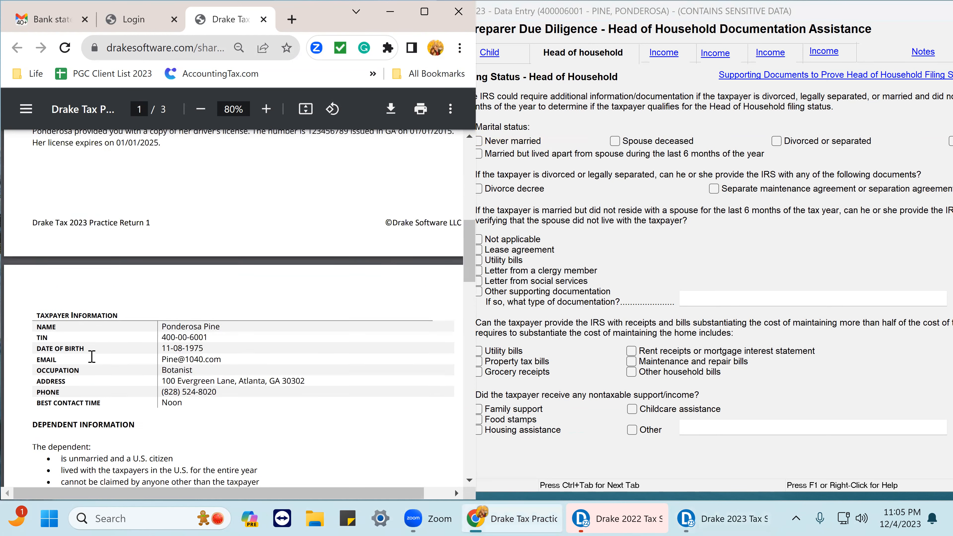
scroll(98, 337, "up", 4)
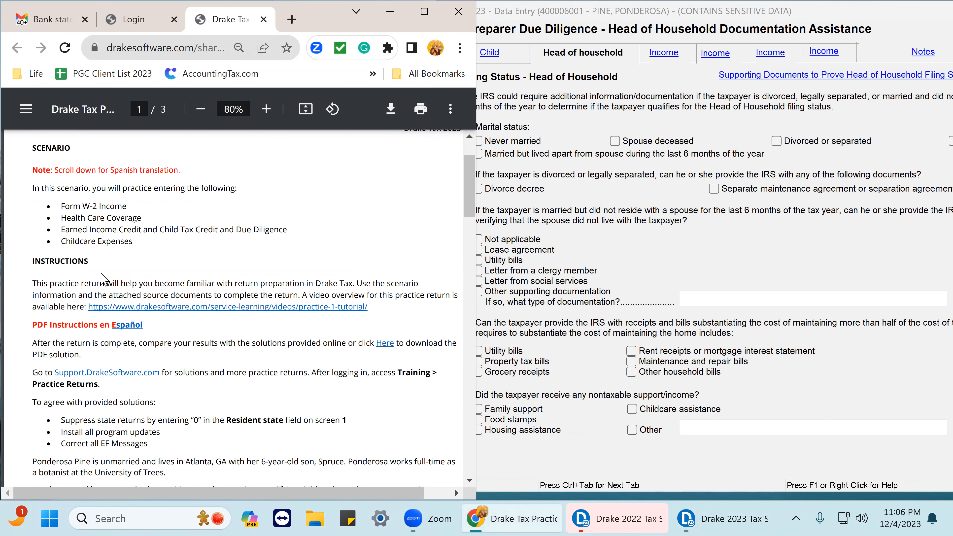
scroll(110, 337, "up", 2)
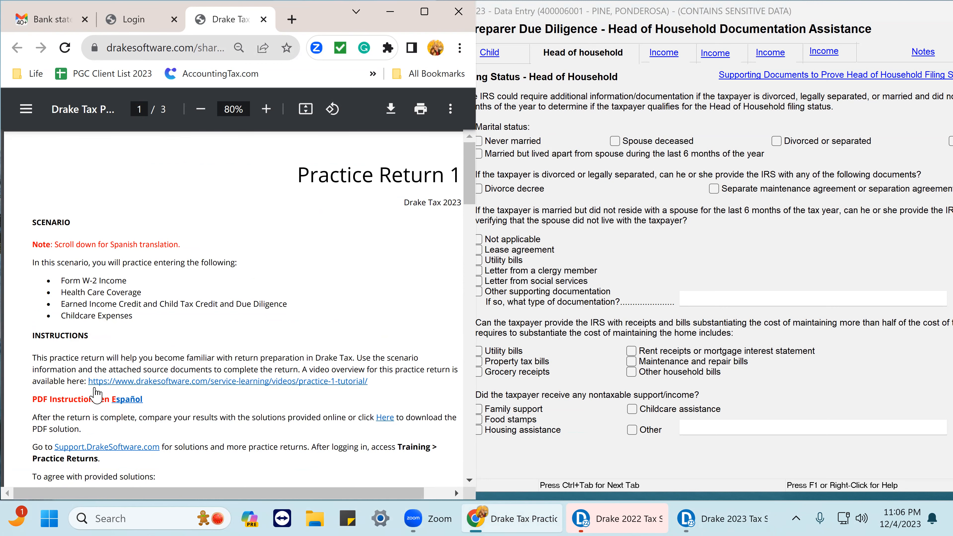
scroll(108, 396, "down", 4)
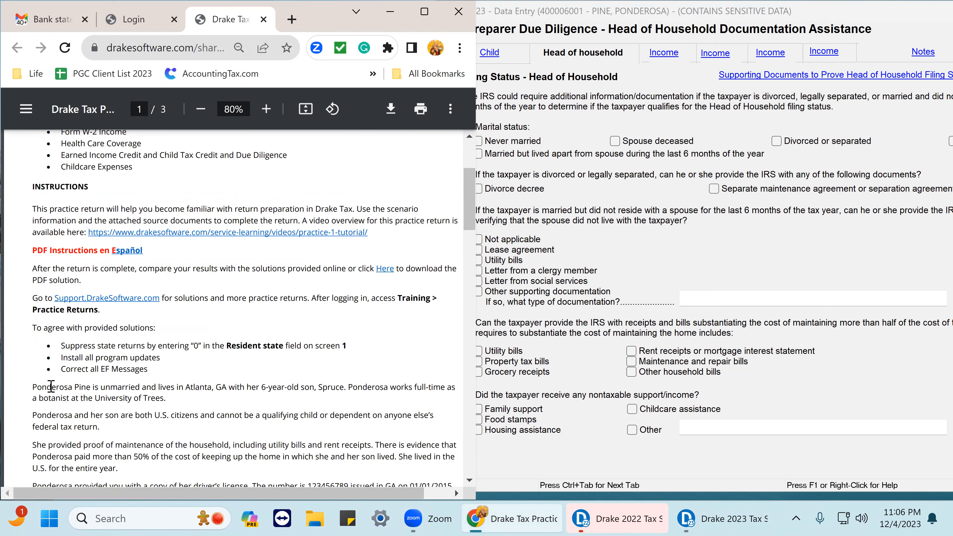
left_click_drag(34, 385, 173, 404)
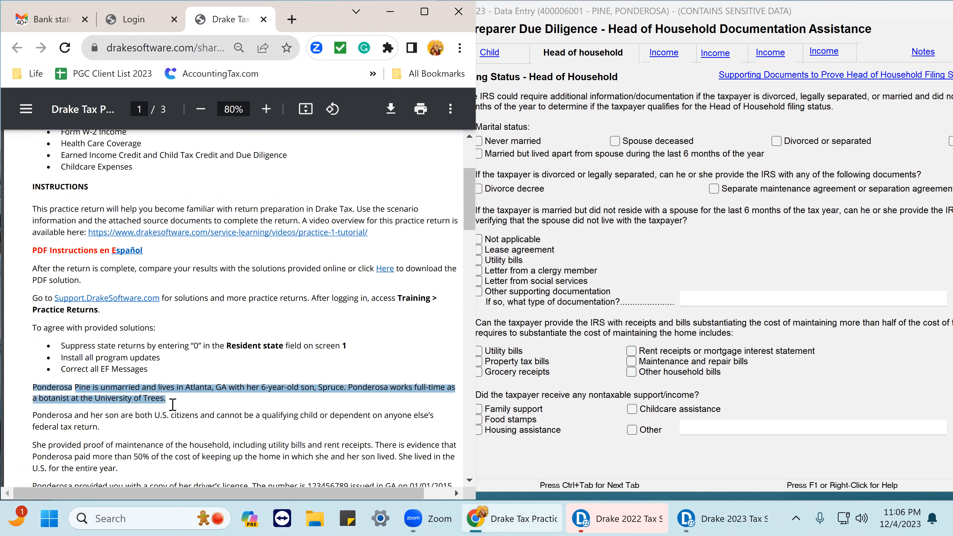
Mark the taxpayer's marital status as Never married on the Head of Household documentation.
left_click(477, 142)
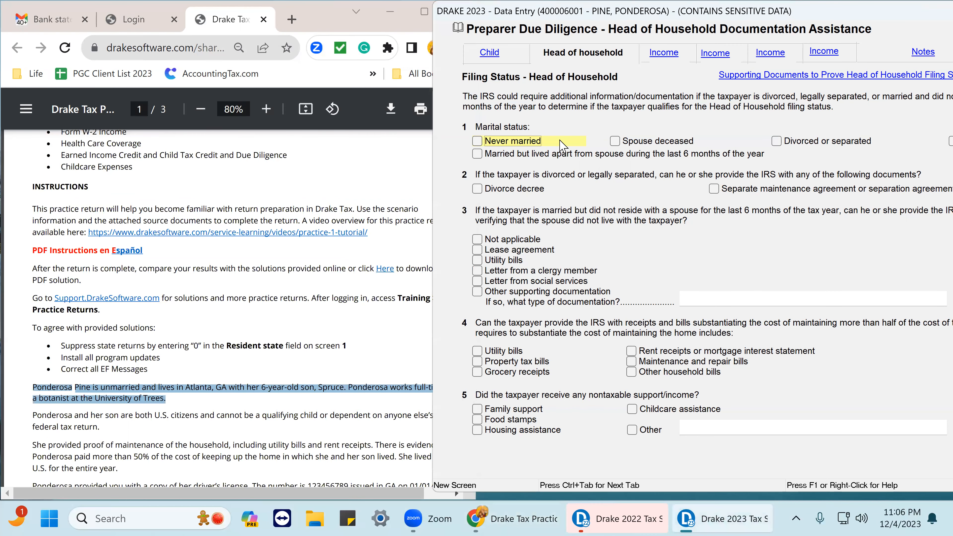
left_click(477, 141)
left_click(776, 142)
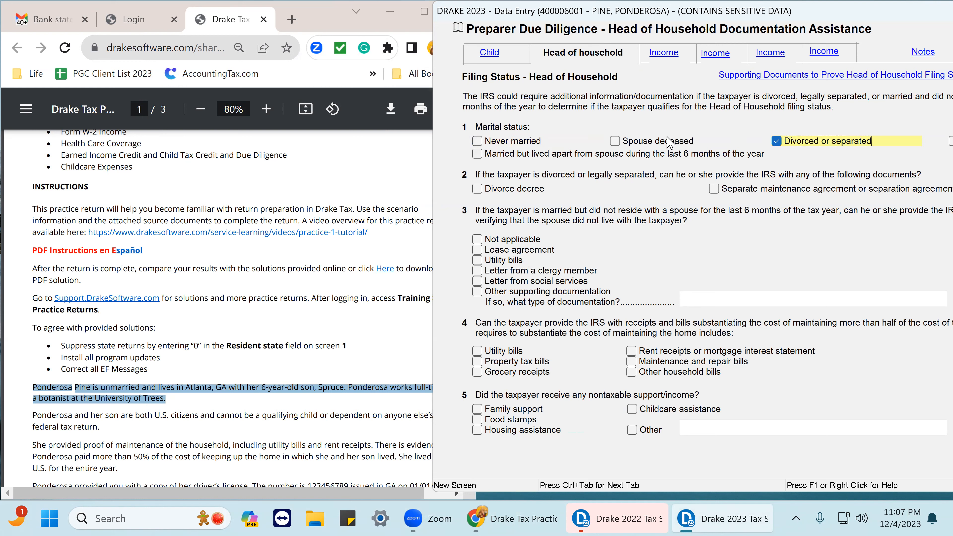
left_click(616, 143)
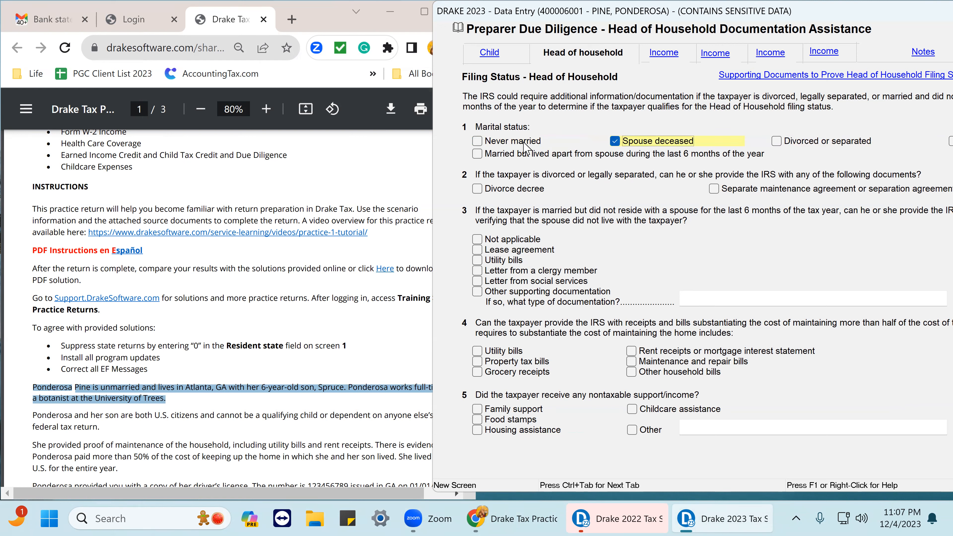
left_click(477, 142)
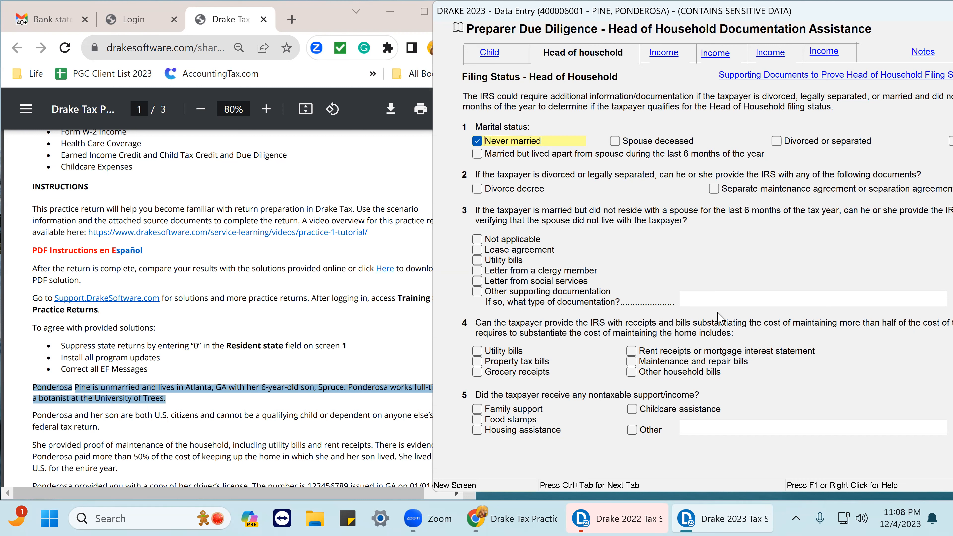
Check Utility bills as the documentation for questions 3 and 4, then close the Head of Household assistance screen.
left_click(478, 261)
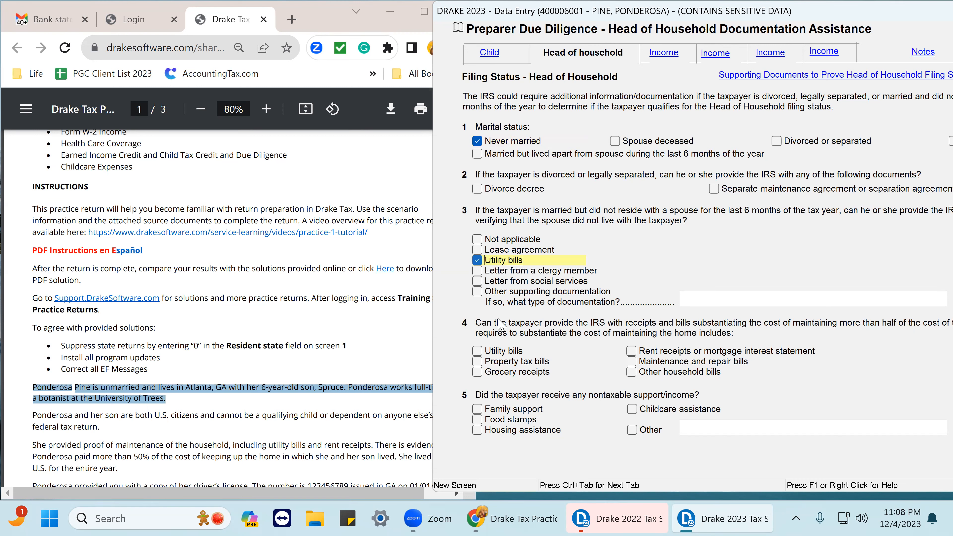
left_click(477, 350)
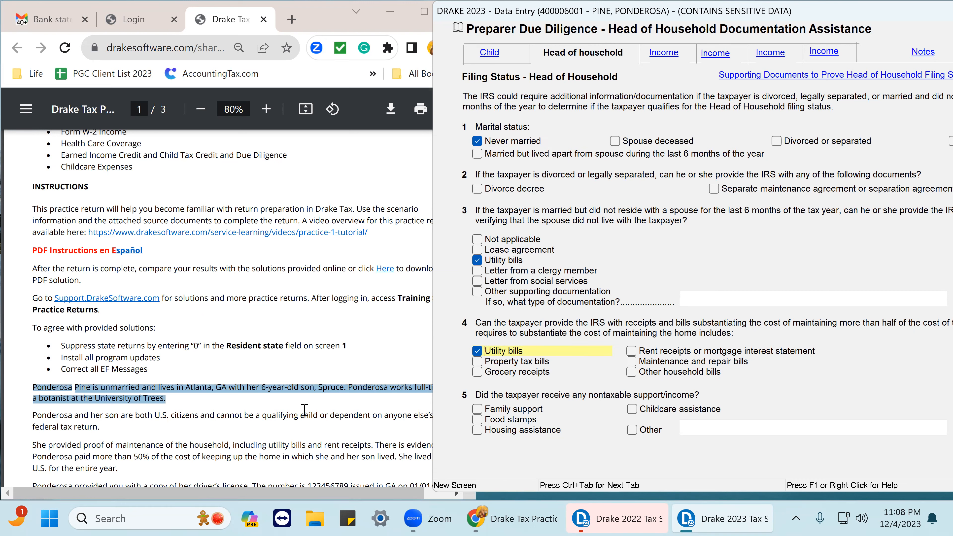
scroll(739, 356, "down", 3)
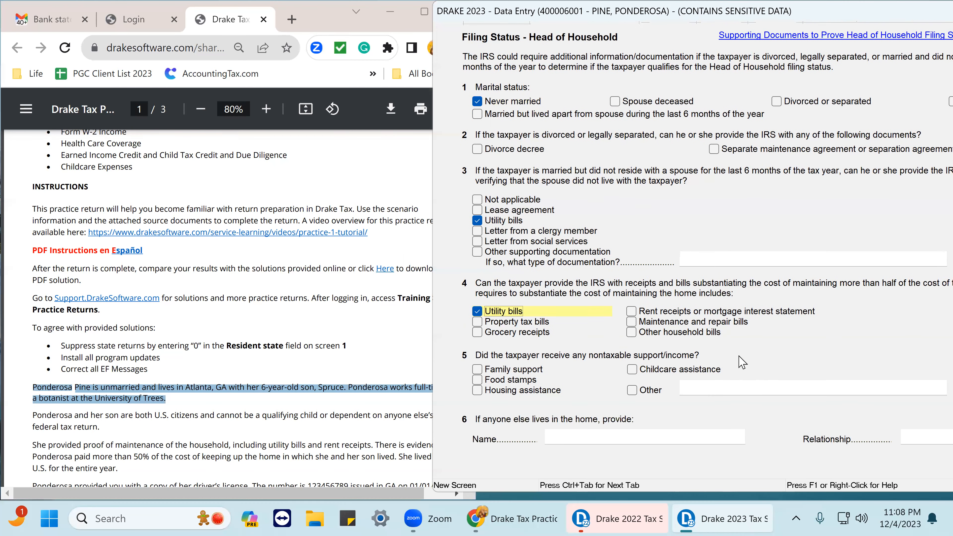
scroll(740, 356, "down", 5)
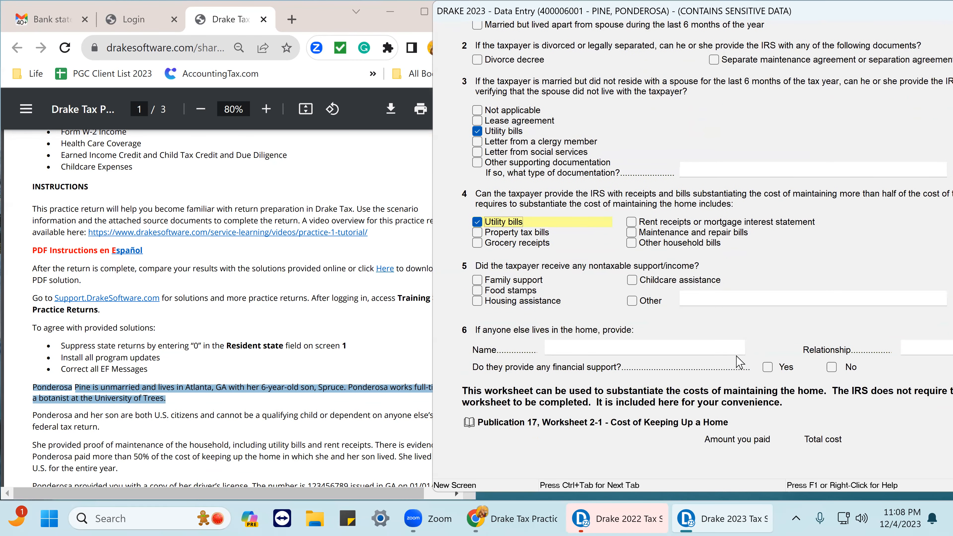
scroll(737, 360, "down", 1)
scroll(735, 354, "down", 12)
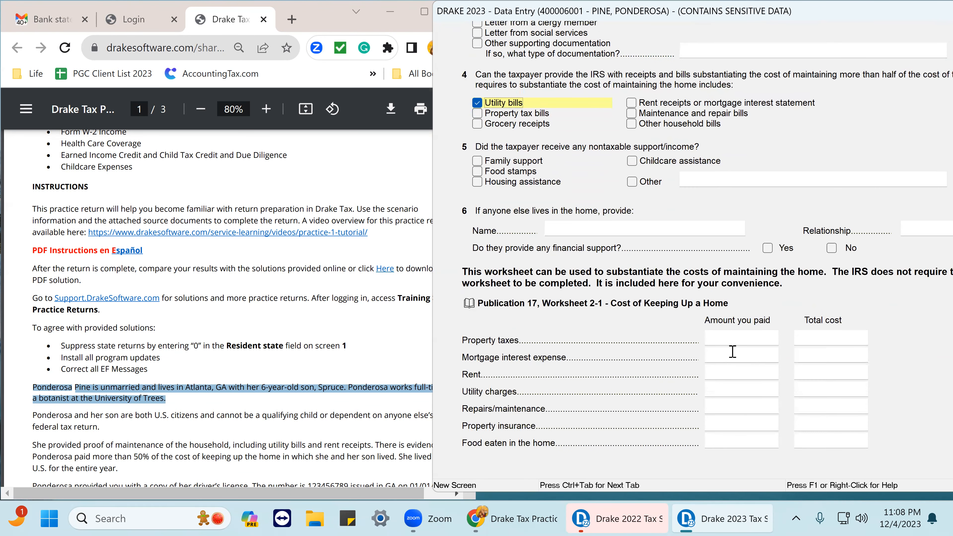
scroll(732, 349, "up", 19)
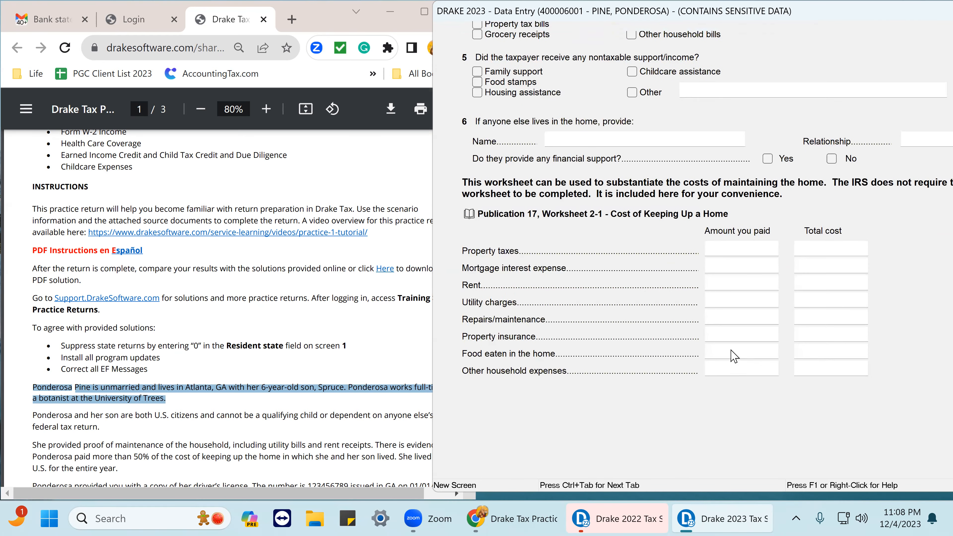
scroll(734, 357, "up", 2)
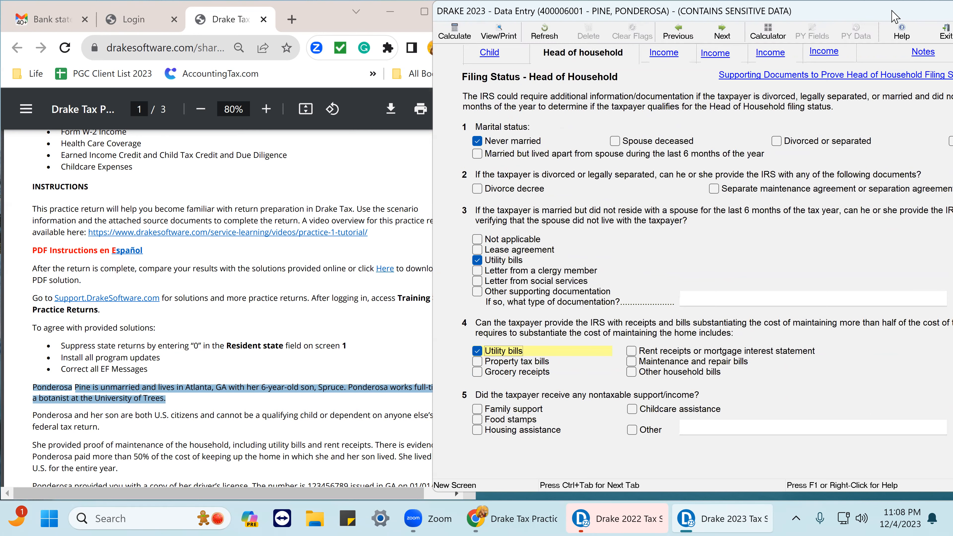
double_click(883, 15)
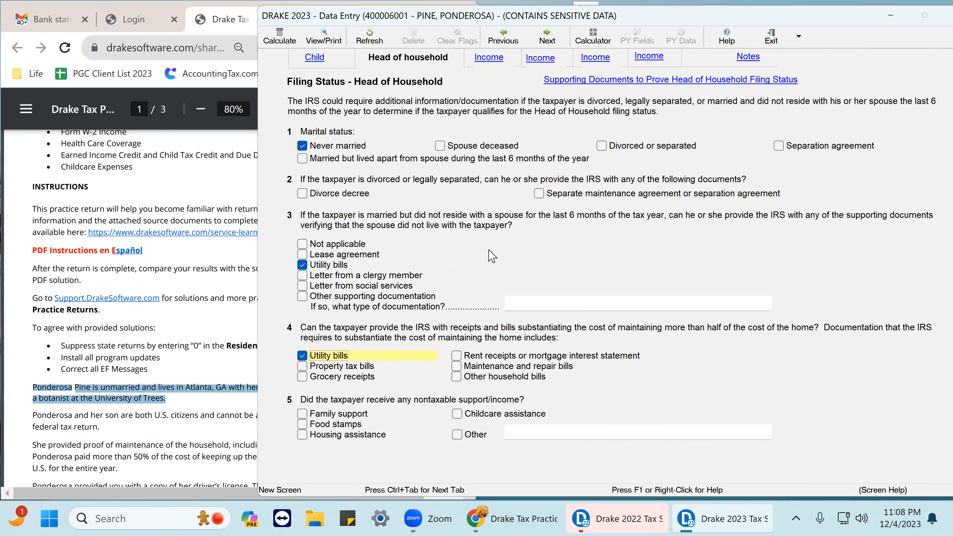
double_click(832, 16)
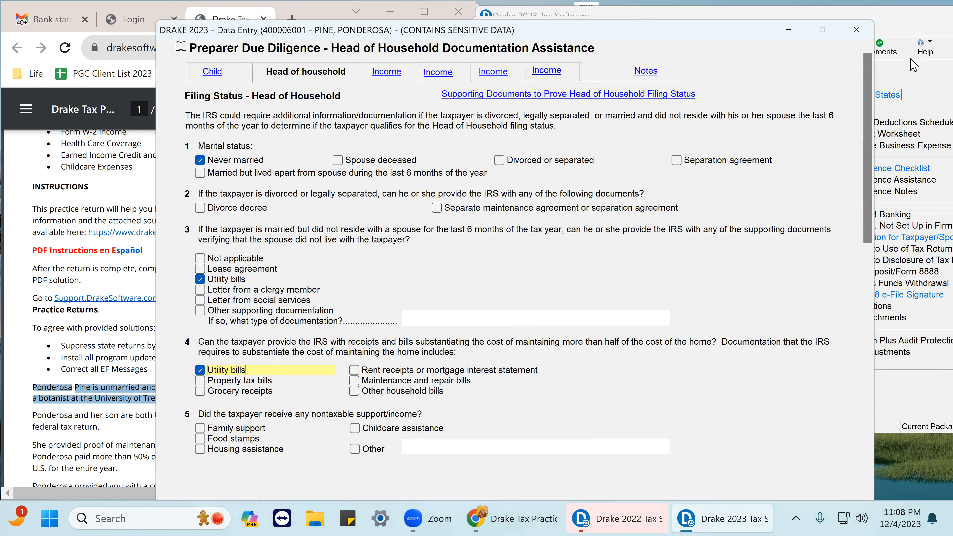
left_click(857, 31)
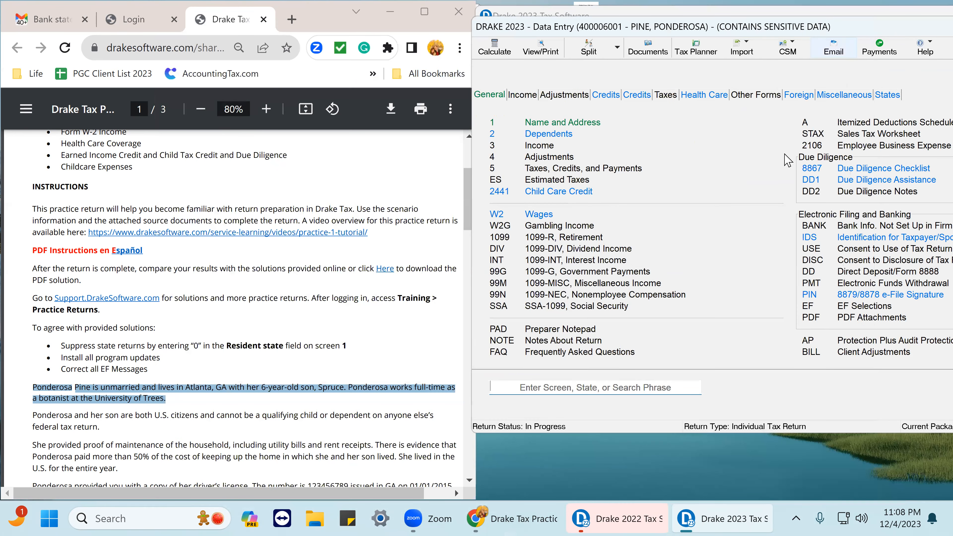
Open the 8879 e-File Signature screen and set the PIN signature date to 12-04-2023.
left_click(882, 299)
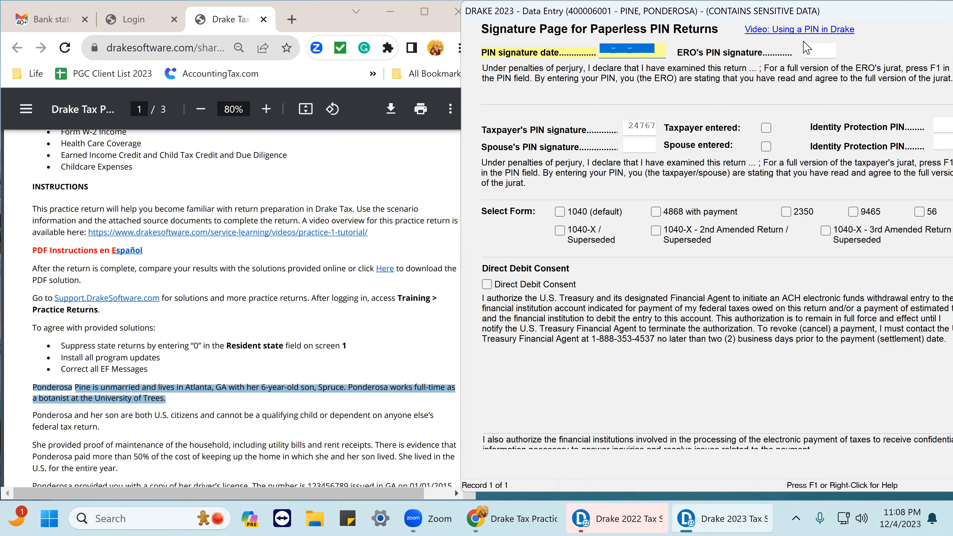
type("12-04-2023")
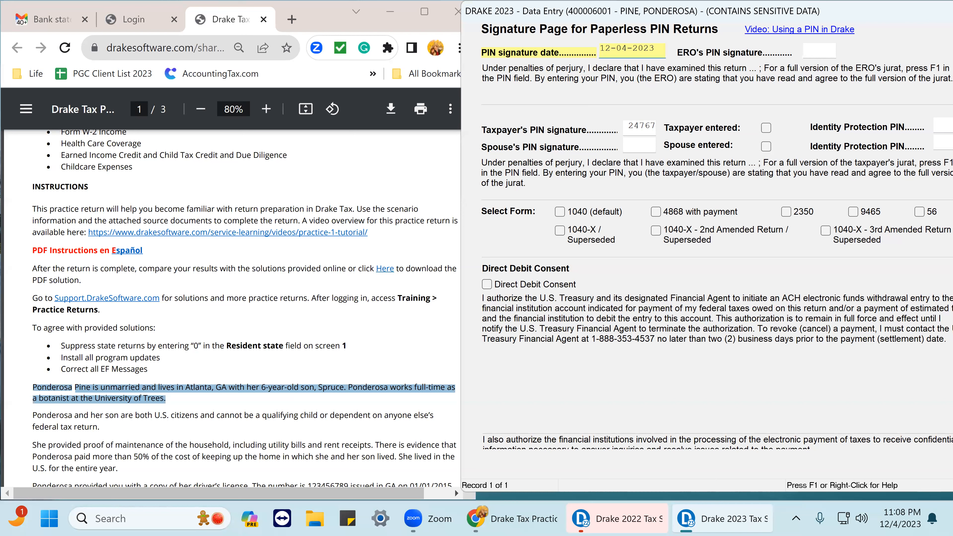
key("Return")
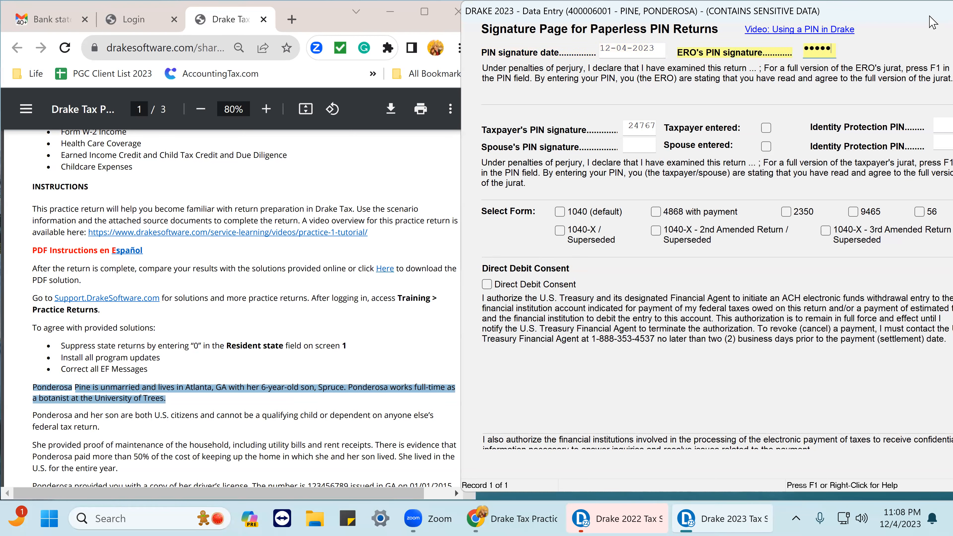
mouse_move(900, 23)
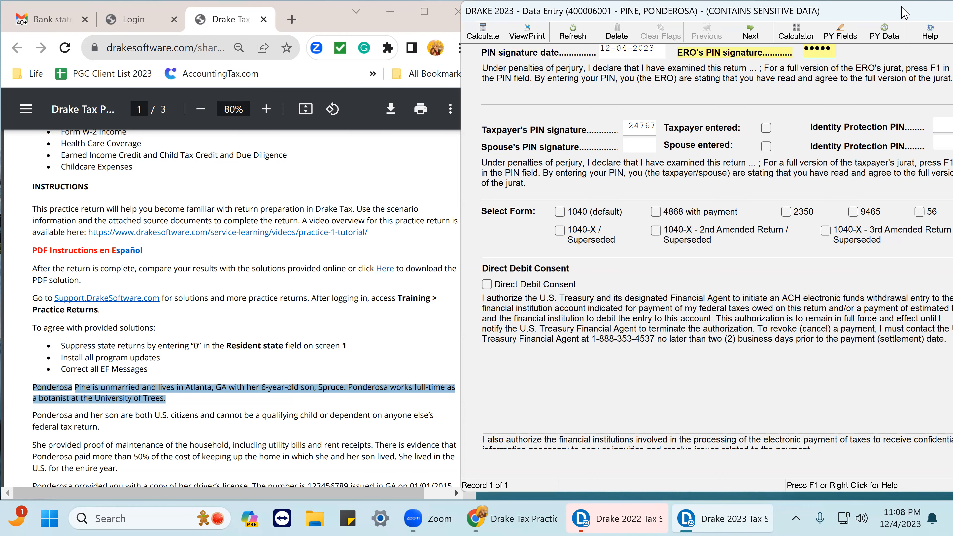
Close the 8879 e-File Signature screen, then open and close the Name and Address screen to review it.
left_click_drag(903, 14, 748, 22)
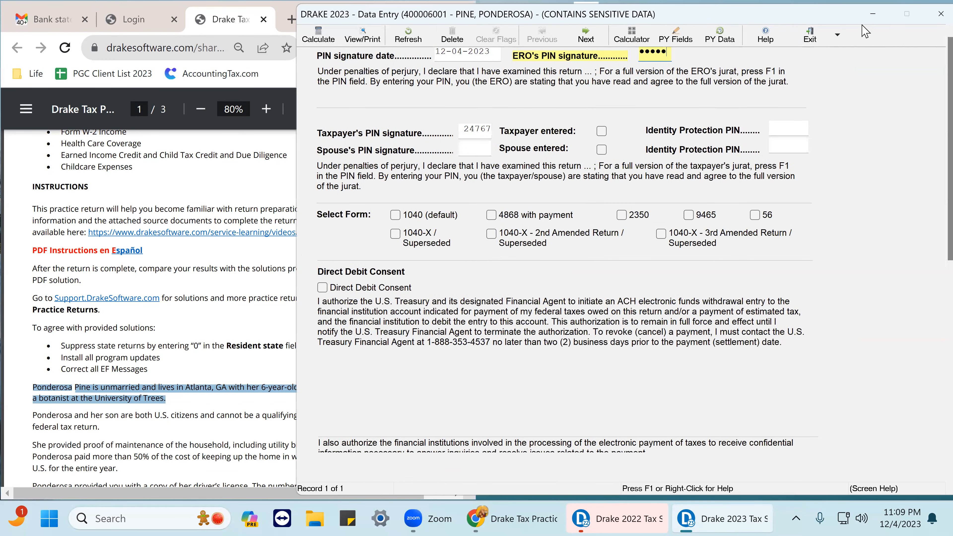
left_click(932, 18)
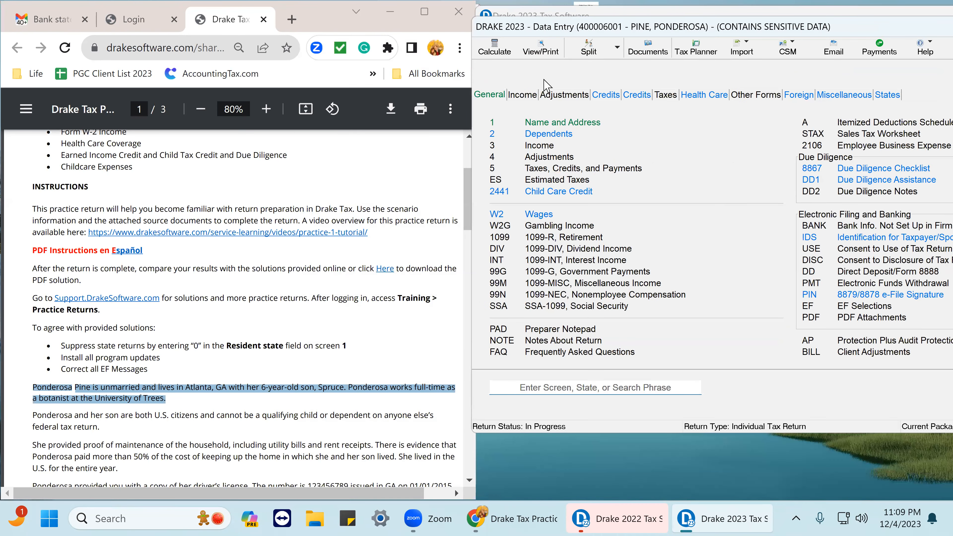
left_click(578, 125)
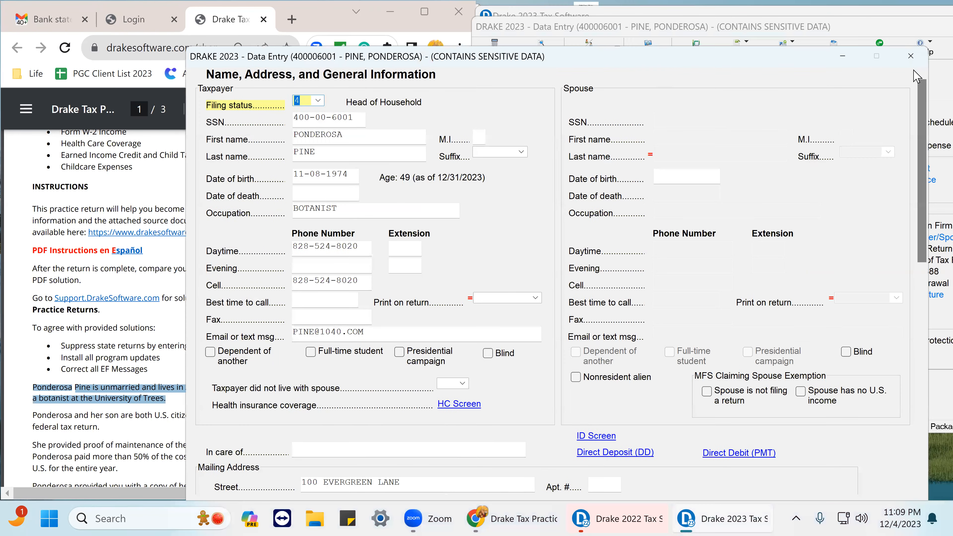
left_click(910, 56)
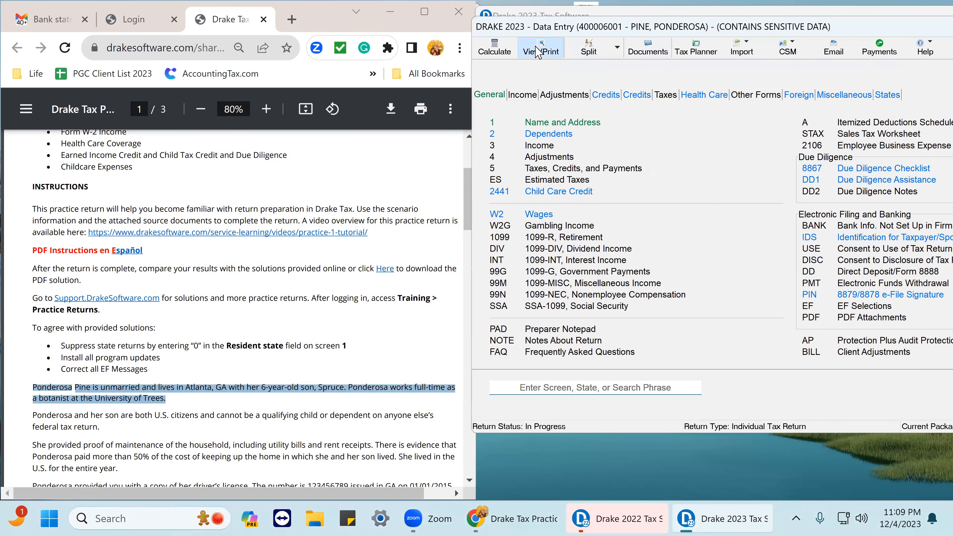
Calculate the return, dismiss the state module error report, and open Form 1040 in View/Print.
left_click(540, 51)
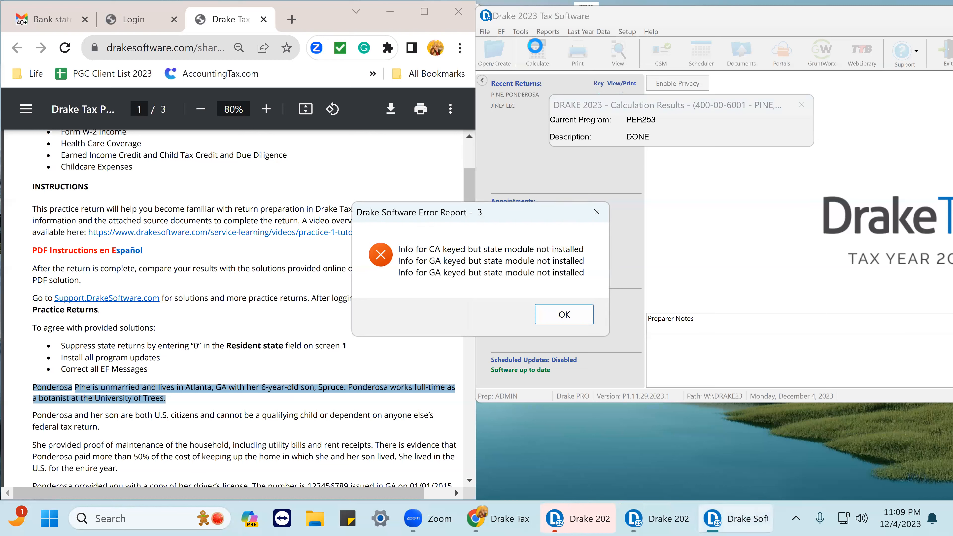
left_click(562, 317)
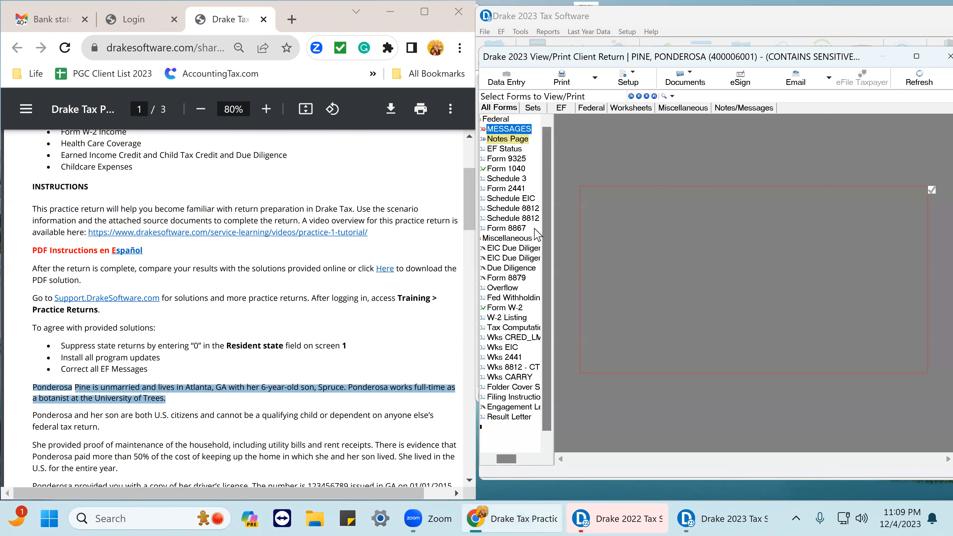
left_click(510, 169)
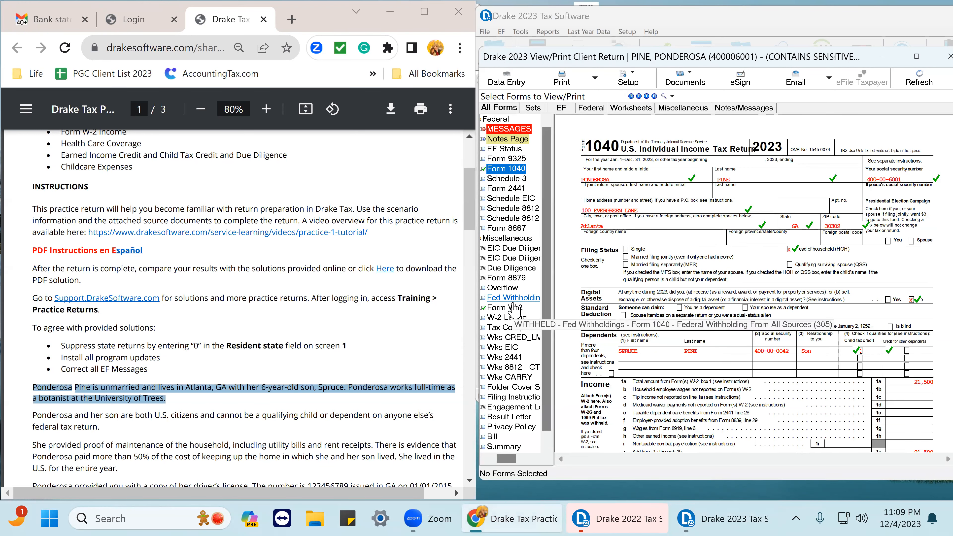
Tick off the line 1a wages amount on Form 1040 and scroll through its first page.
left_click(926, 383)
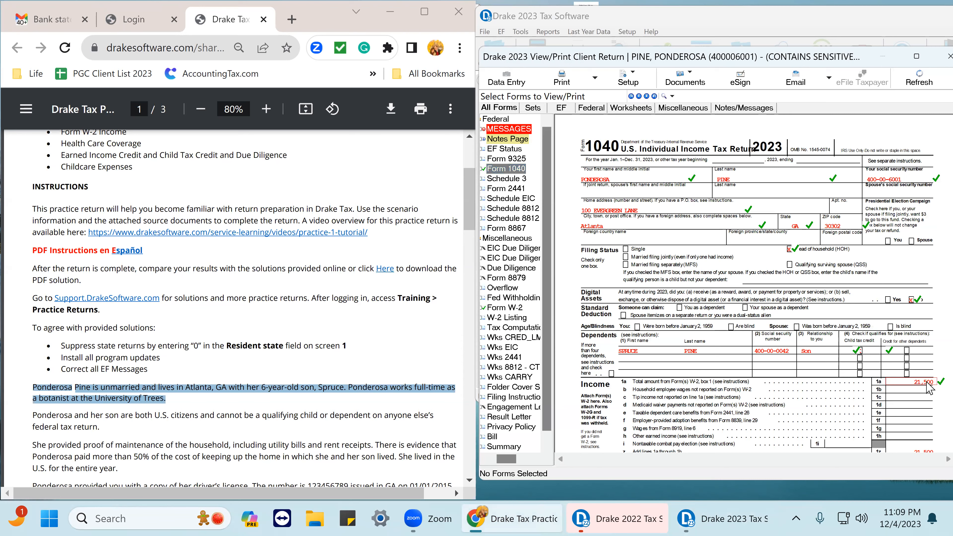
scroll(927, 391, "down", 3)
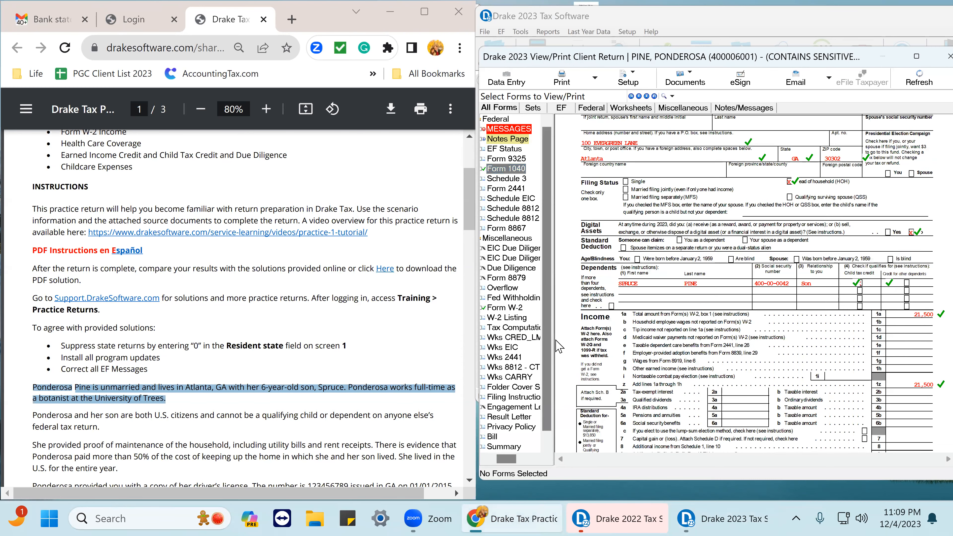
scroll(844, 330, "down", 7)
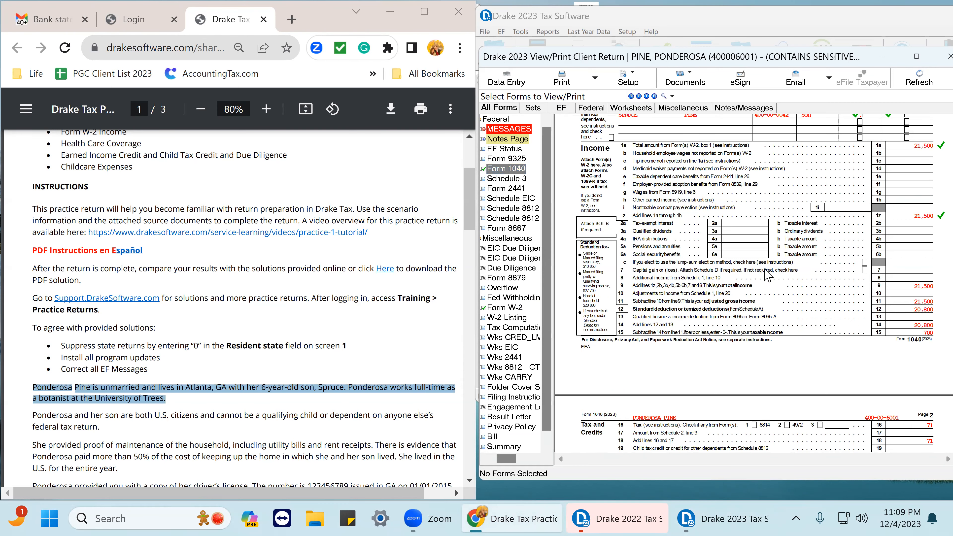
Open Form 2441 and tick off the care expense amounts and lines 6, 9a and 9c.
left_click(506, 188)
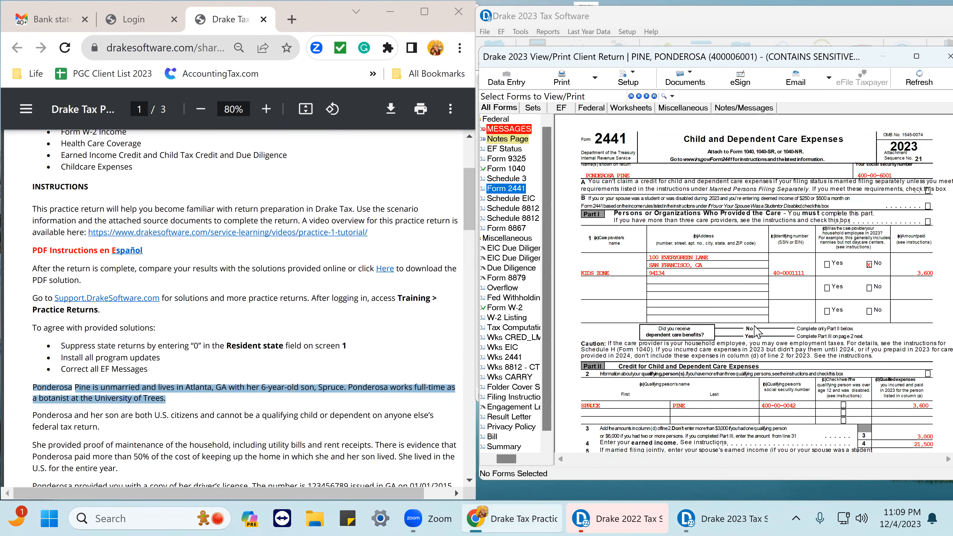
left_click(929, 273)
left_click(929, 411)
scroll(930, 411, "down", 4)
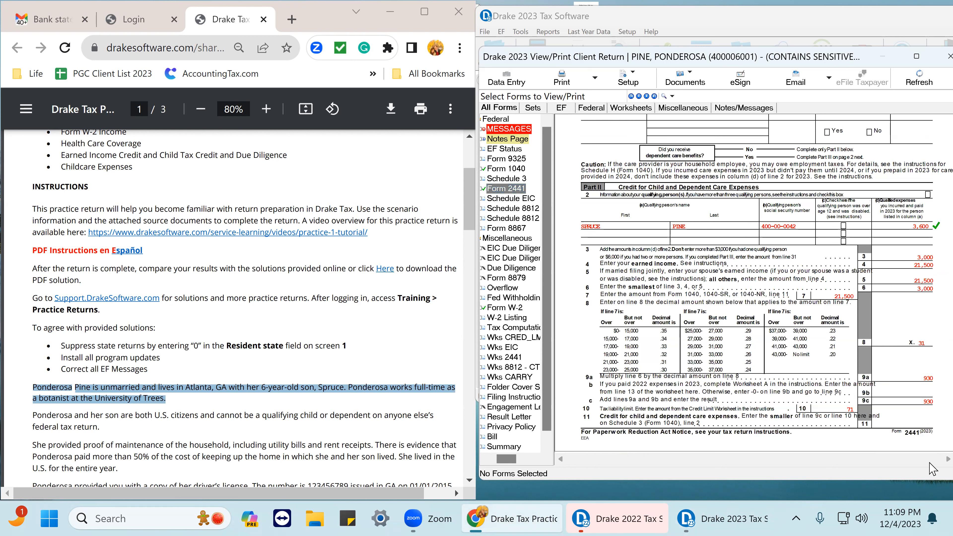
left_click(931, 403)
left_click(930, 378)
left_click(933, 290)
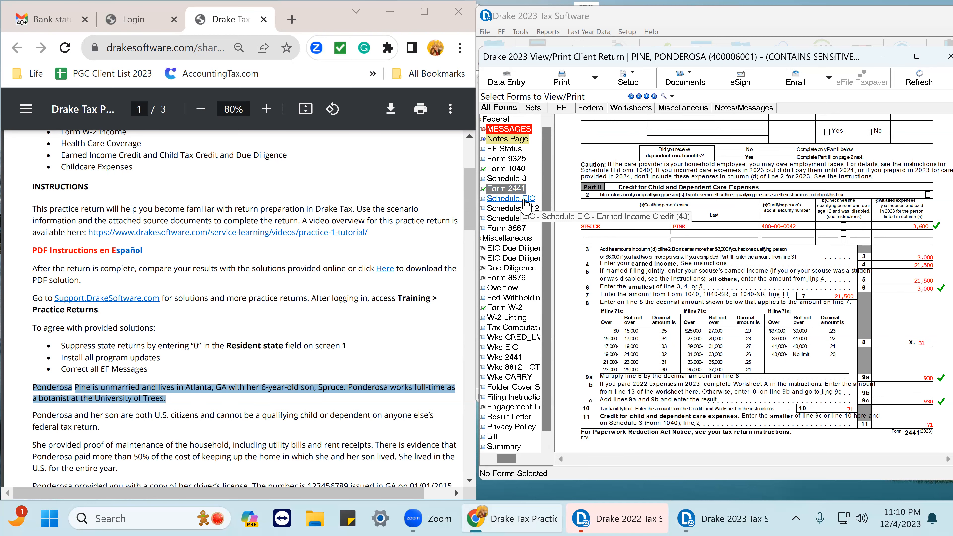
Return to Form 1040 and tick off the total income and standard deduction lines.
left_click(510, 169)
scroll(892, 189, "down", 5)
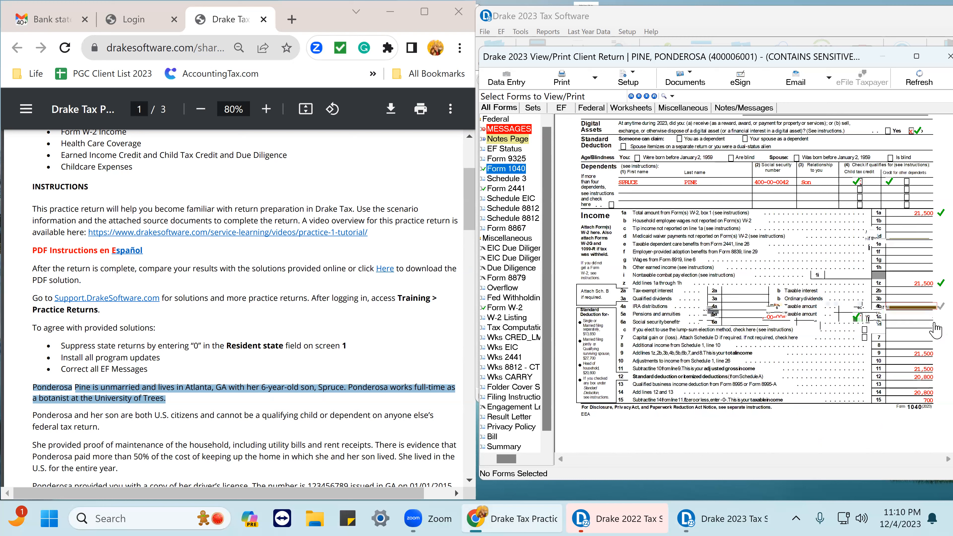
left_click(931, 354)
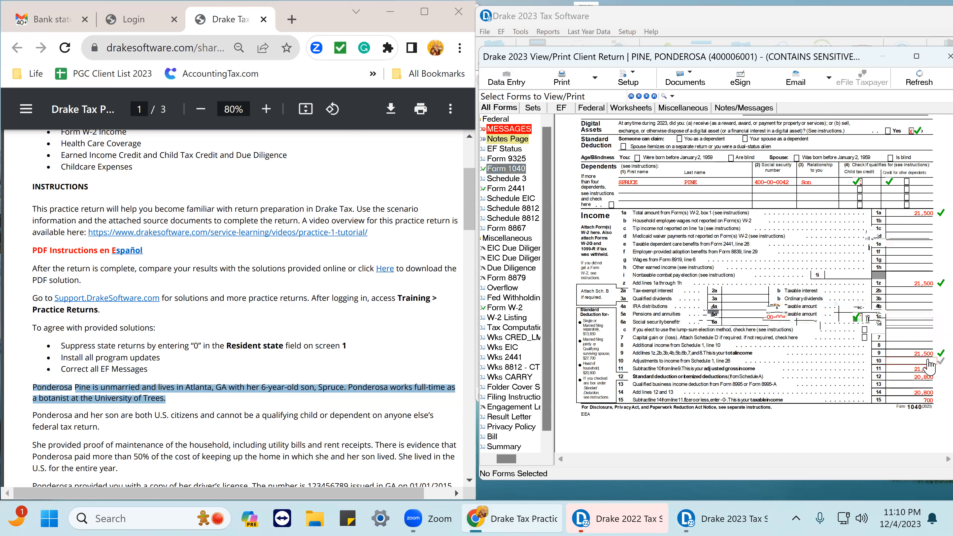
left_click(933, 384)
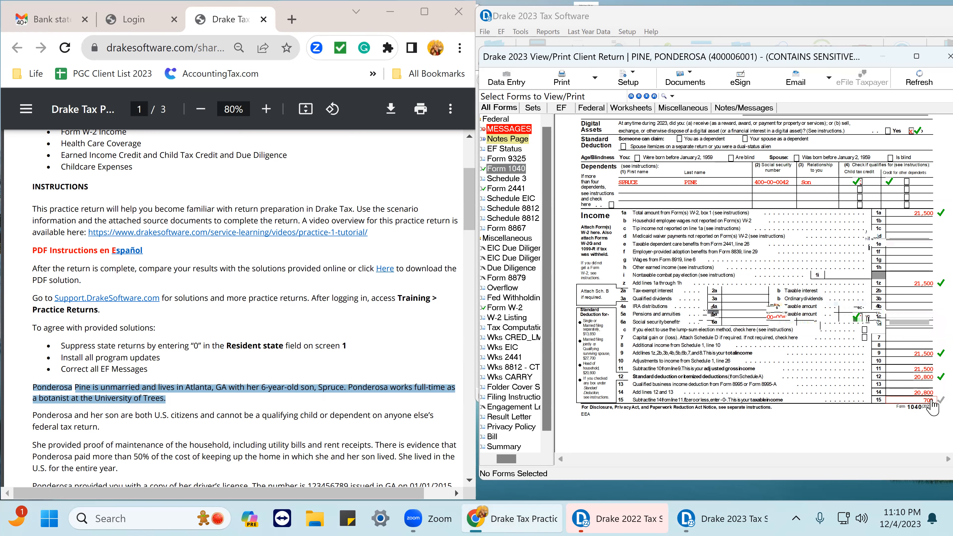
Tick off the tax lines 16 through 24 on page 2 of Form 1040.
scroll(933, 397, "down", 5)
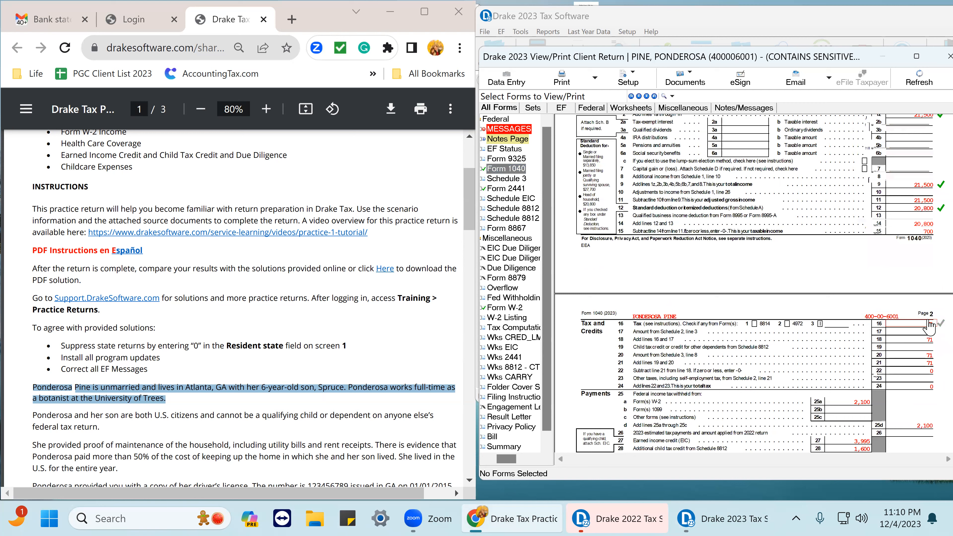
left_click(930, 325)
left_click(934, 364)
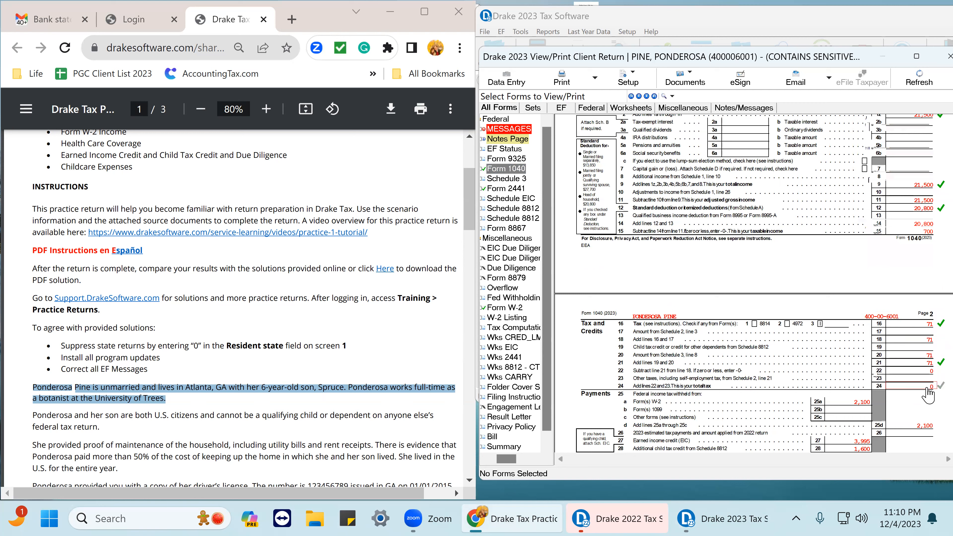
left_click(931, 356)
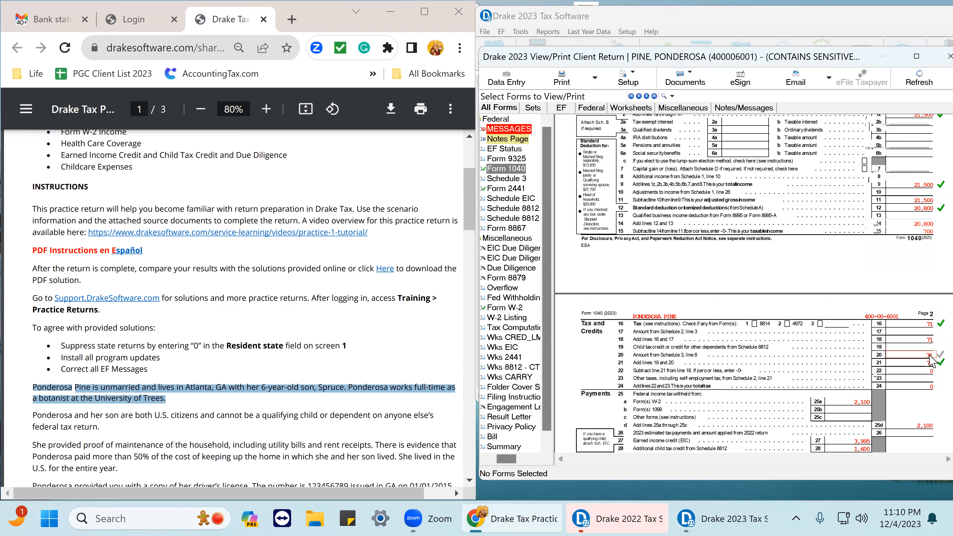
left_click(932, 340)
left_click(931, 386)
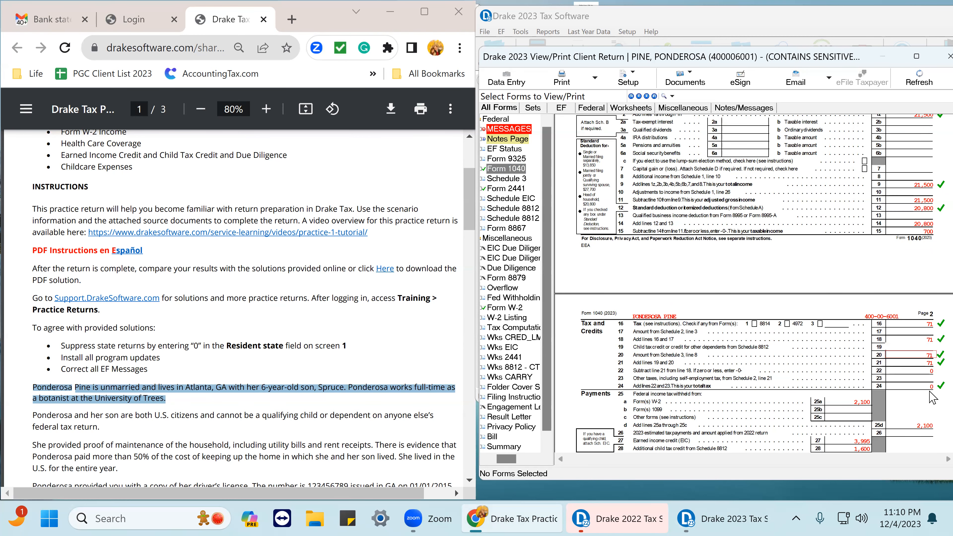
Tick off the W-2 withholding and total payments lines on page 2 of Form 1040.
scroll(931, 409, "down", 1)
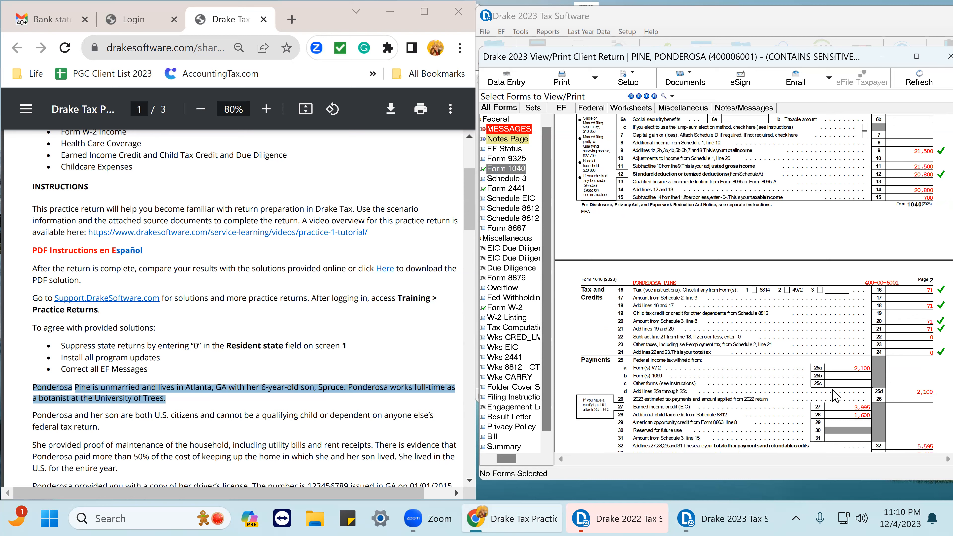
left_click(868, 369)
left_click(925, 393)
left_click(928, 446)
scroll(932, 456, "down", 2)
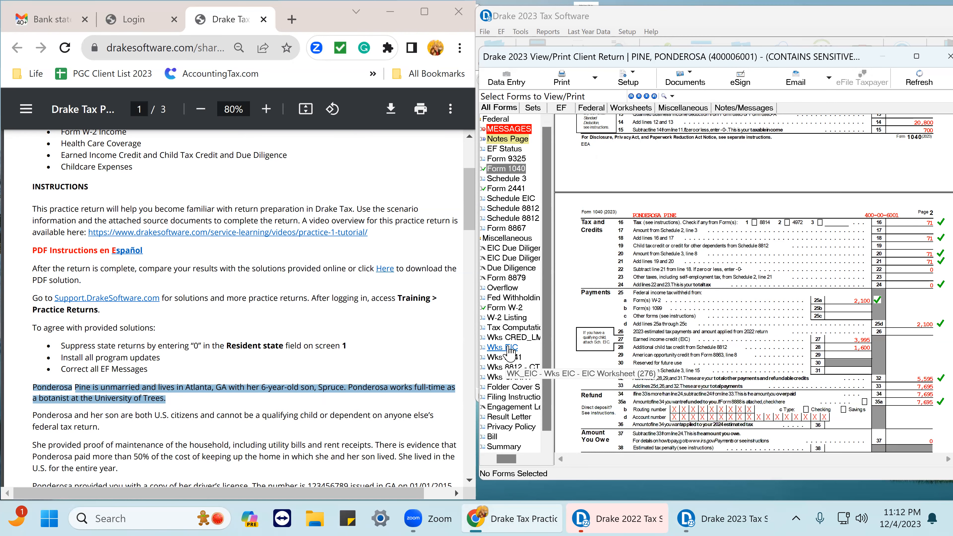
Review Schedule EIC and the EIC worksheet, ticking off the worksheet's line 1 earned income.
left_click(523, 198)
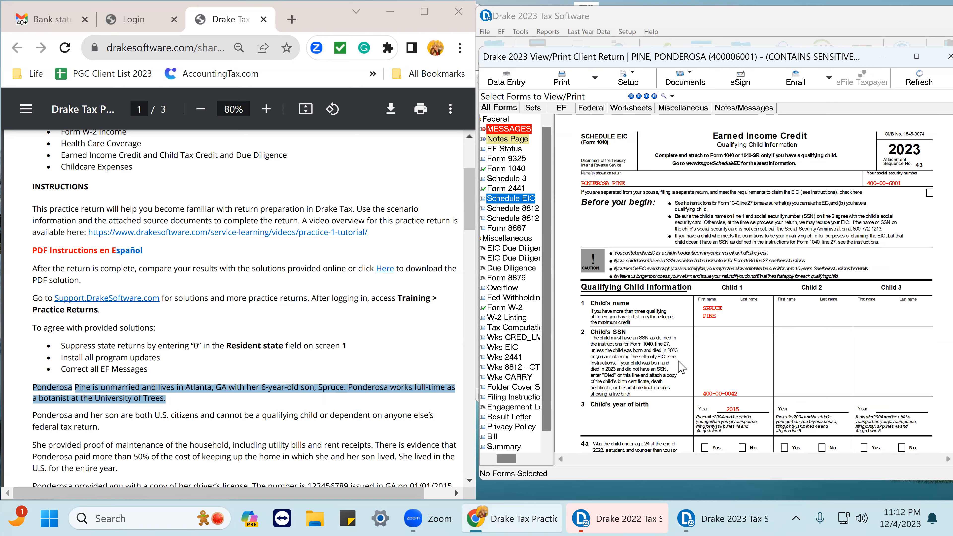
scroll(738, 431, "down", 5)
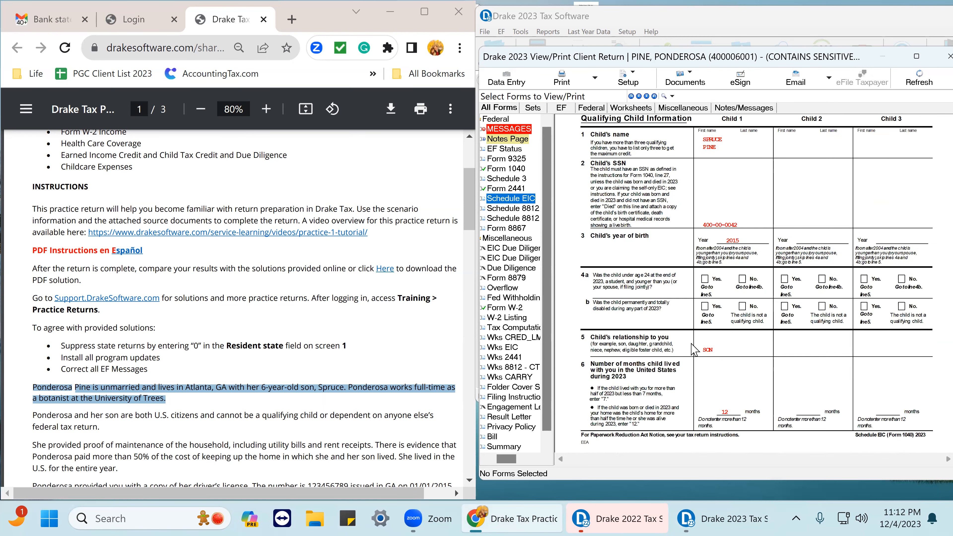
left_click(516, 169)
scroll(923, 413, "down", 5)
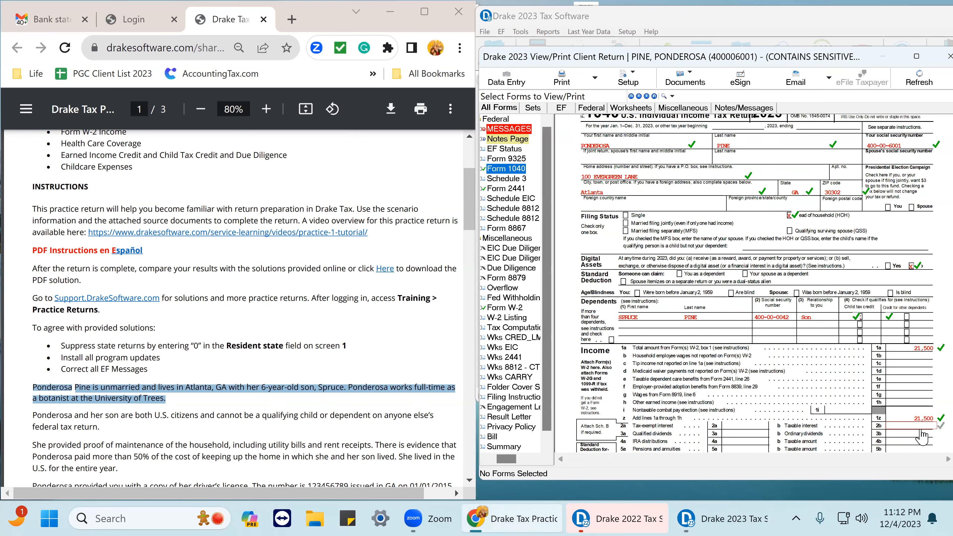
scroll(915, 442, "down", 2)
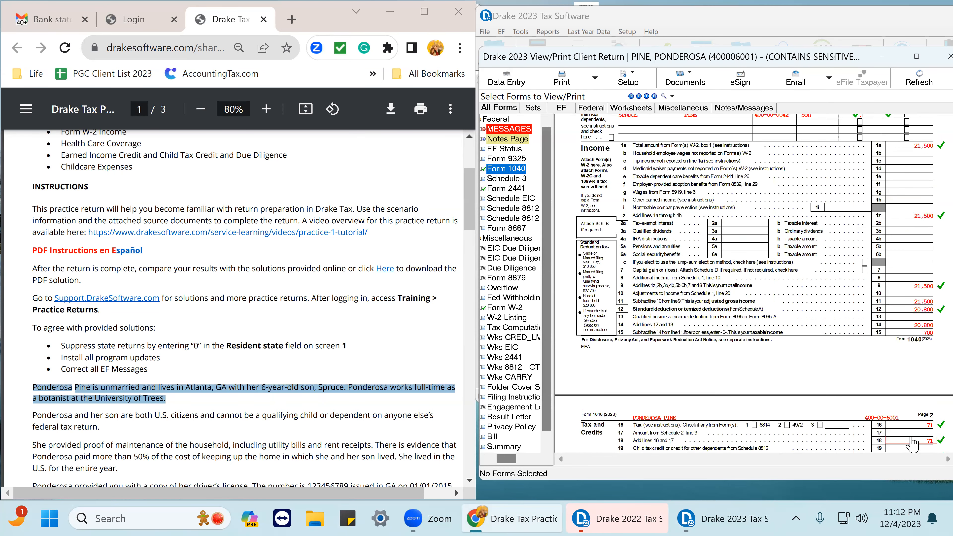
scroll(912, 444, "down", 5)
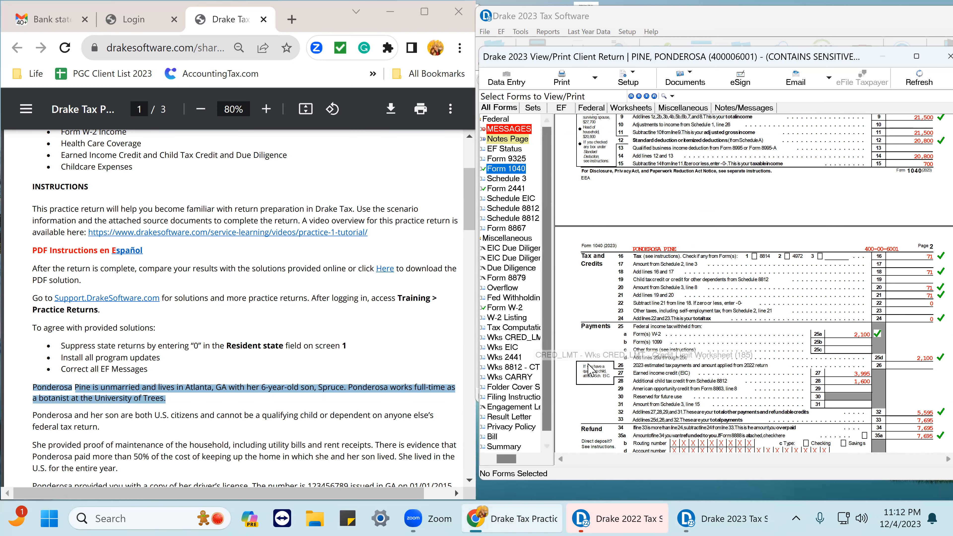
left_click(513, 349)
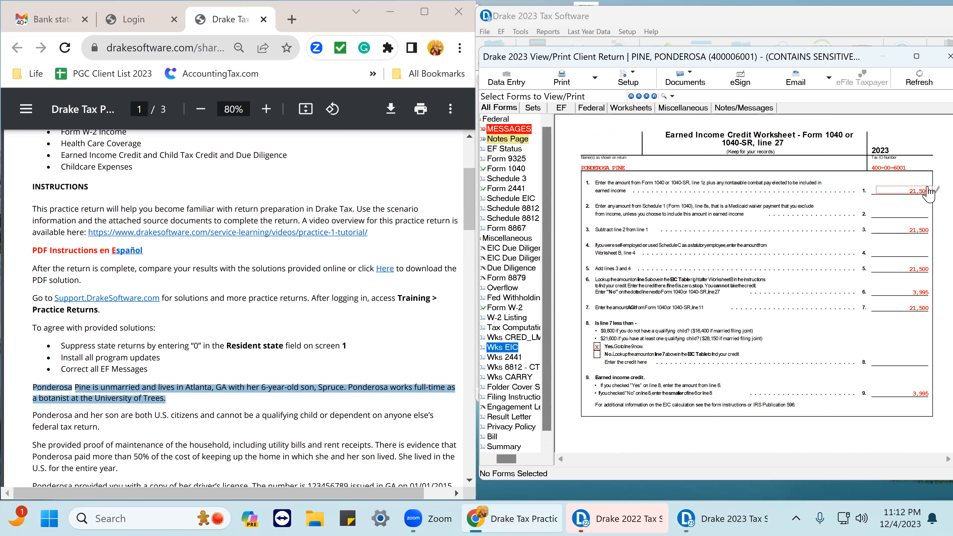
left_click(929, 194)
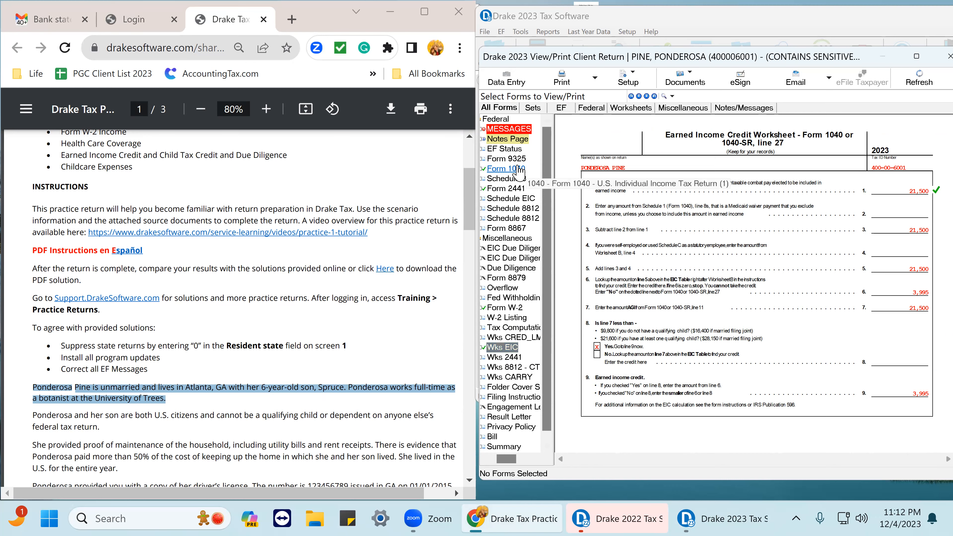
Flag the line 25a W-2 withholding amount on page 2 of Form 1040.
scroll(879, 364, "down", 4)
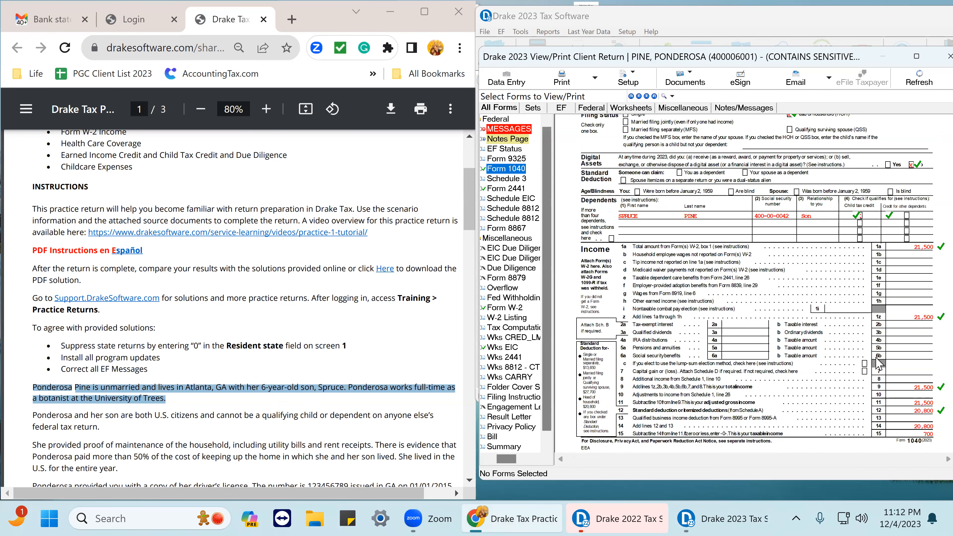
scroll(879, 364, "down", 8)
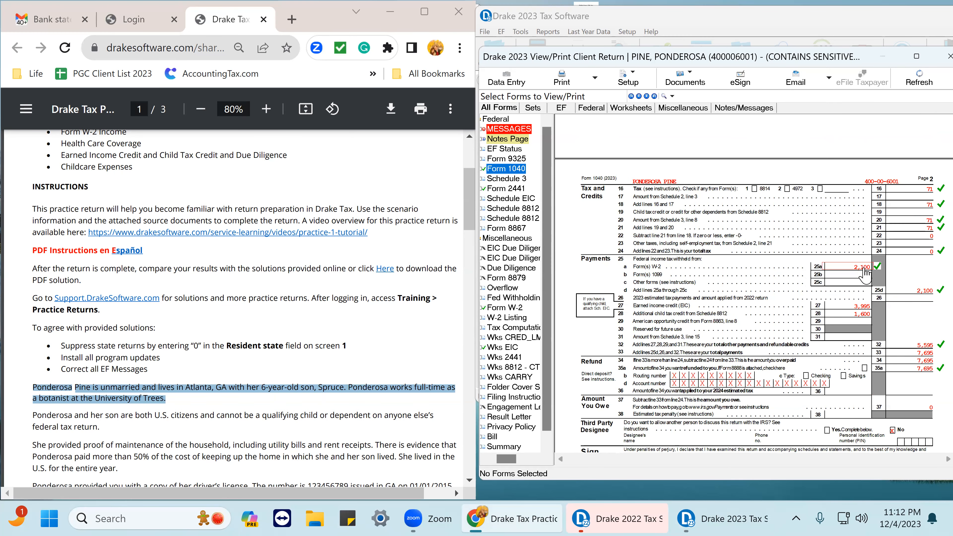
left_click(863, 267)
left_click(864, 267)
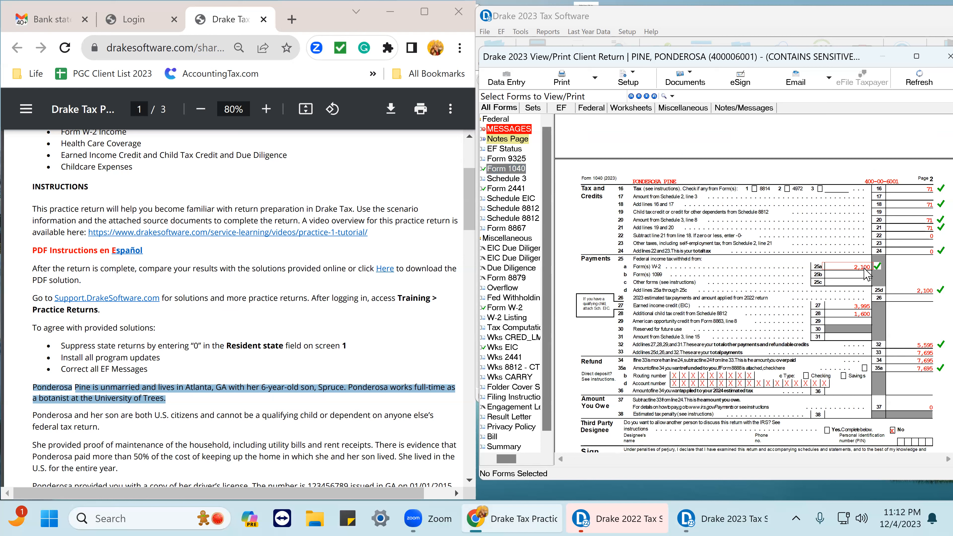
left_click(864, 268)
Open the W-2 wages screen and change box 1 wages to 31500.
left_click(501, 79)
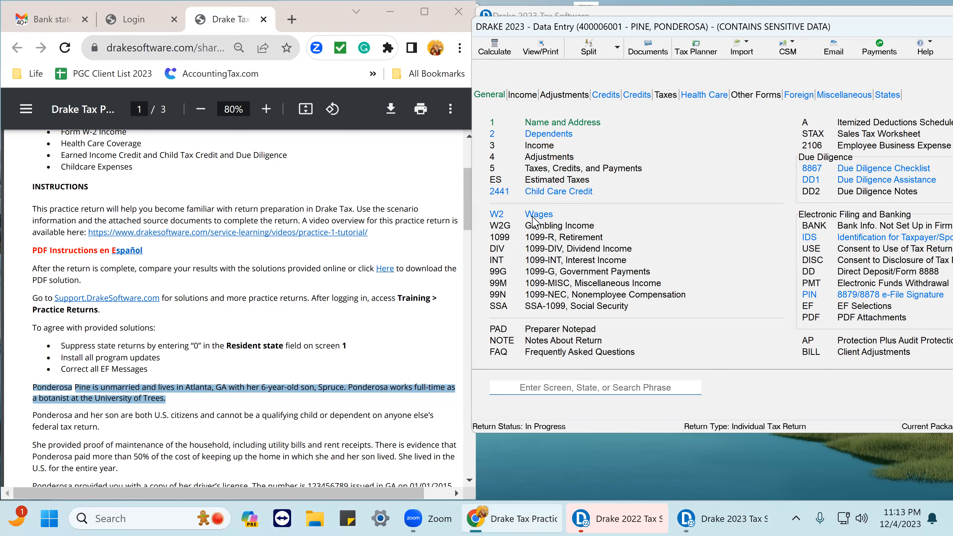
left_click(533, 218)
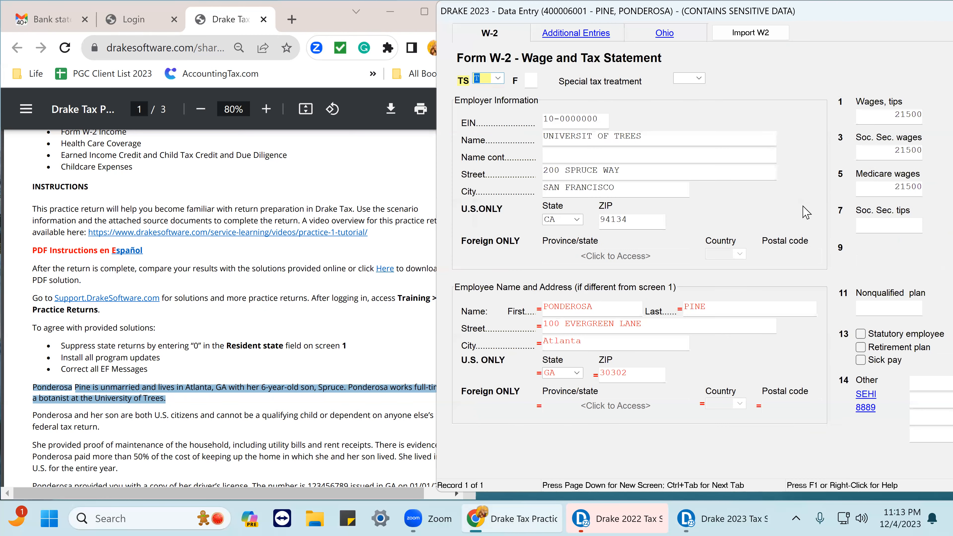
left_click(899, 115)
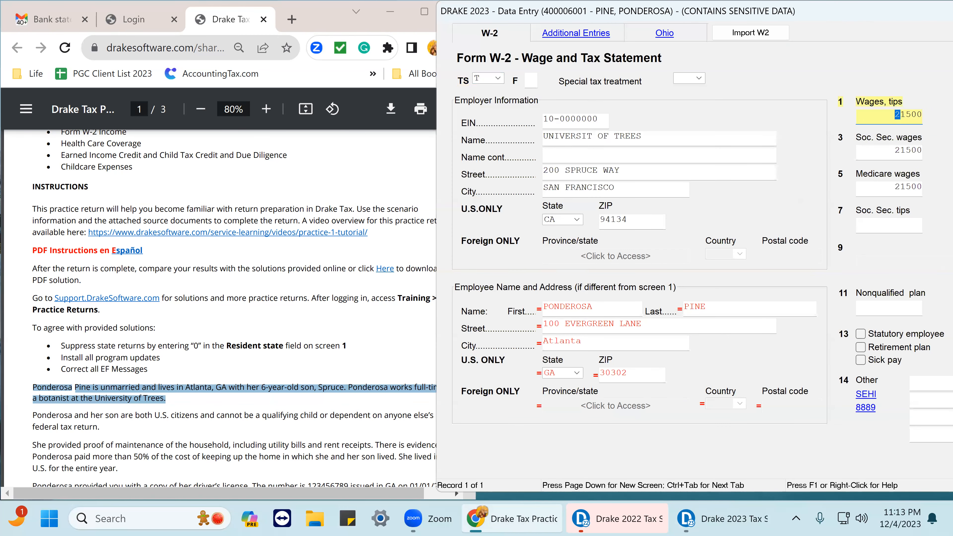
type("3")
key("Return")
left_click_drag(845, 15, 727, 37)
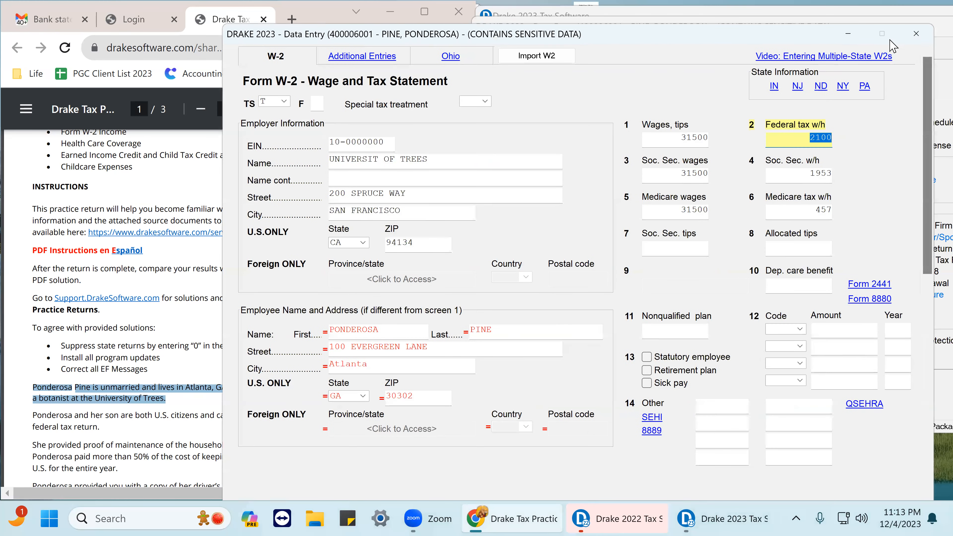
left_click(917, 33)
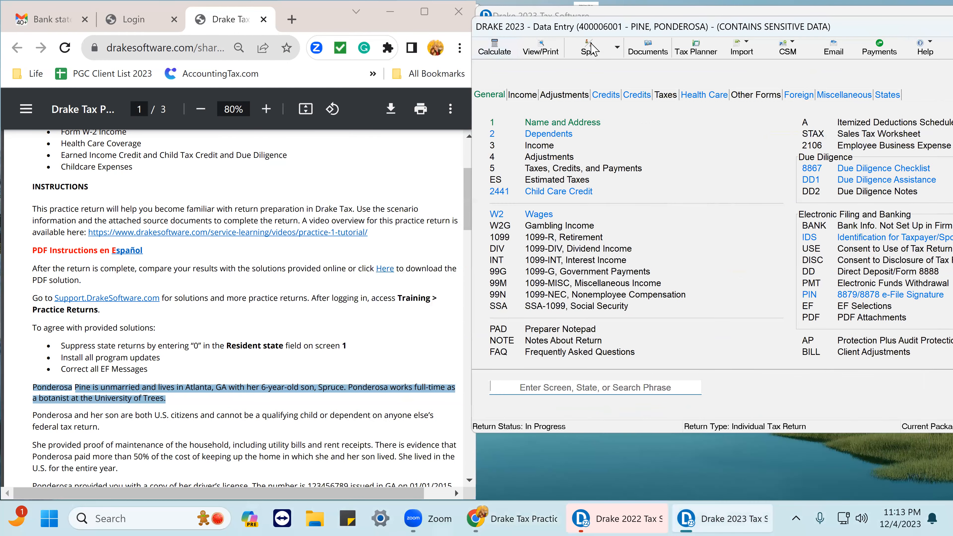
Recalculate the return and review the earned income credit lines on page 2 of Form 1040.
left_click(540, 50)
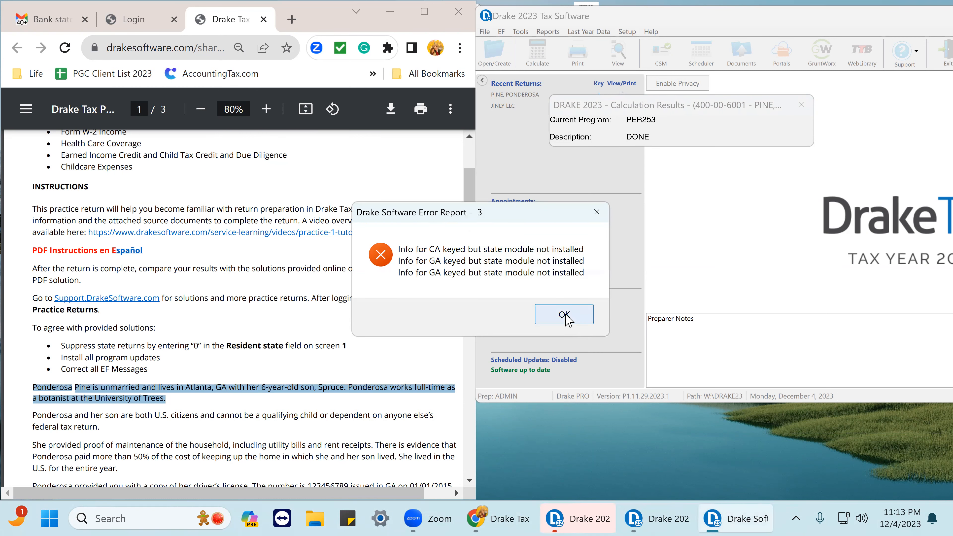
left_click(564, 315)
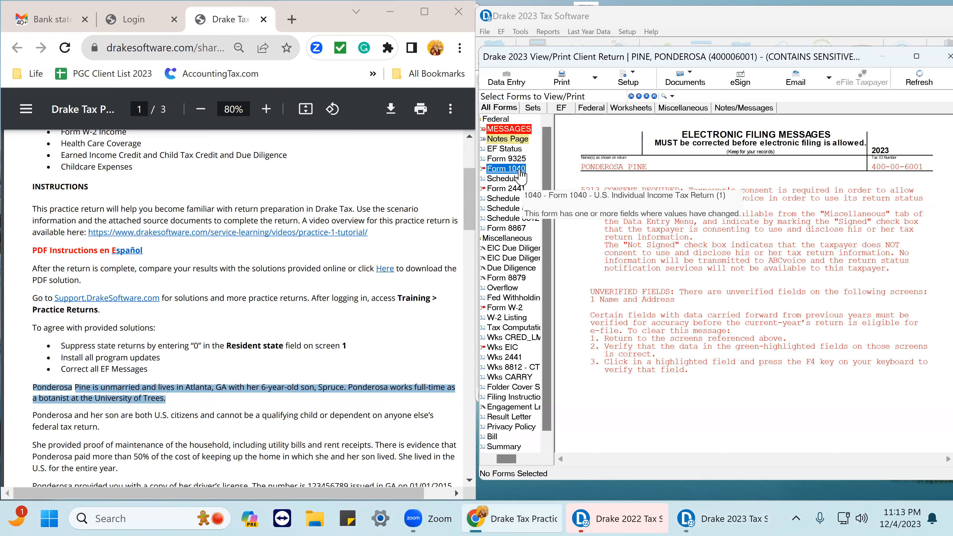
left_click(519, 169)
scroll(862, 275, "down", 10)
scroll(862, 275, "down", 3)
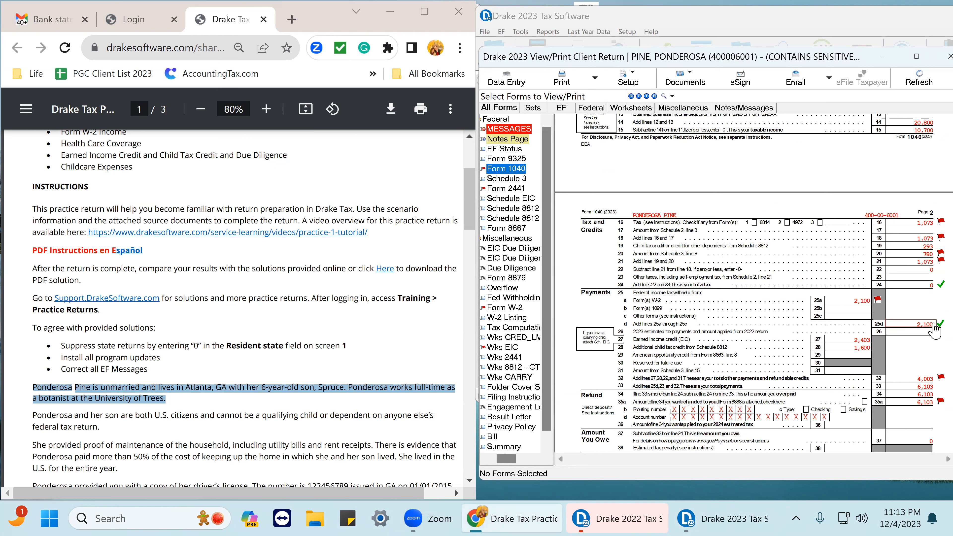
left_click(876, 347)
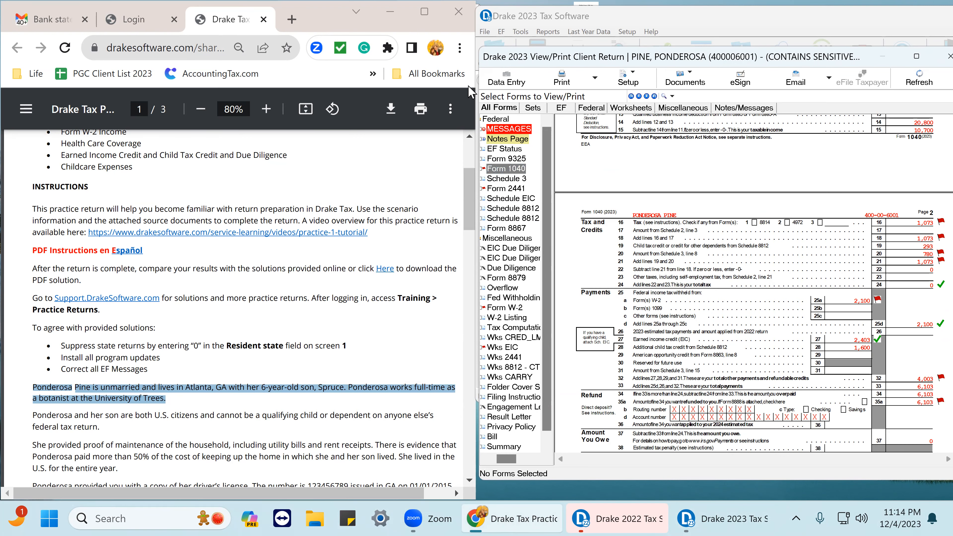
Reopen the W-2 screen and change box 1 wages to 11500.
left_click(507, 81)
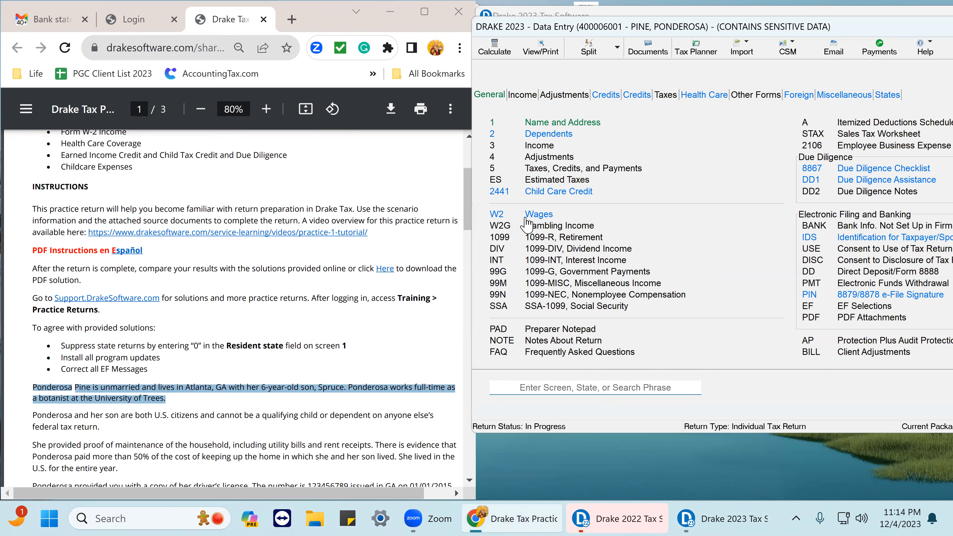
left_click(539, 215)
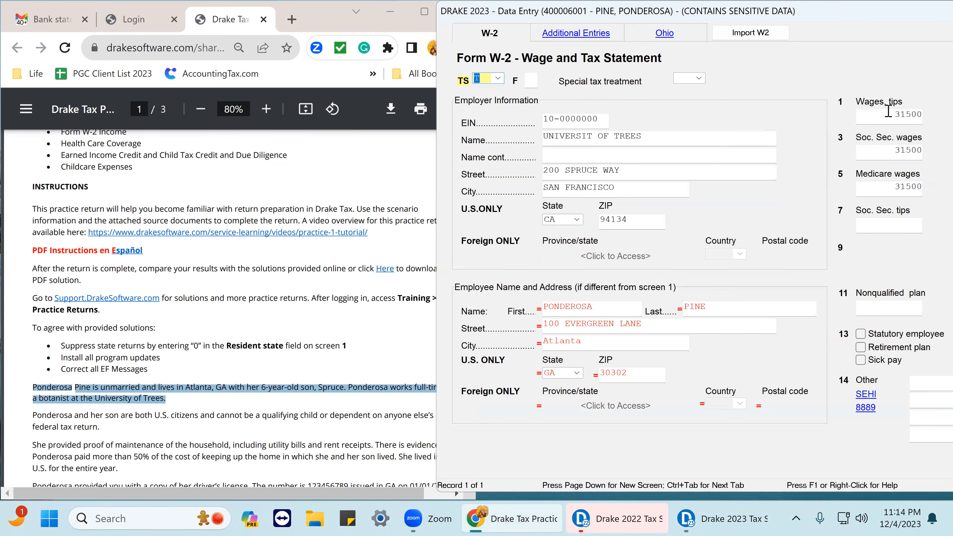
left_click(903, 113)
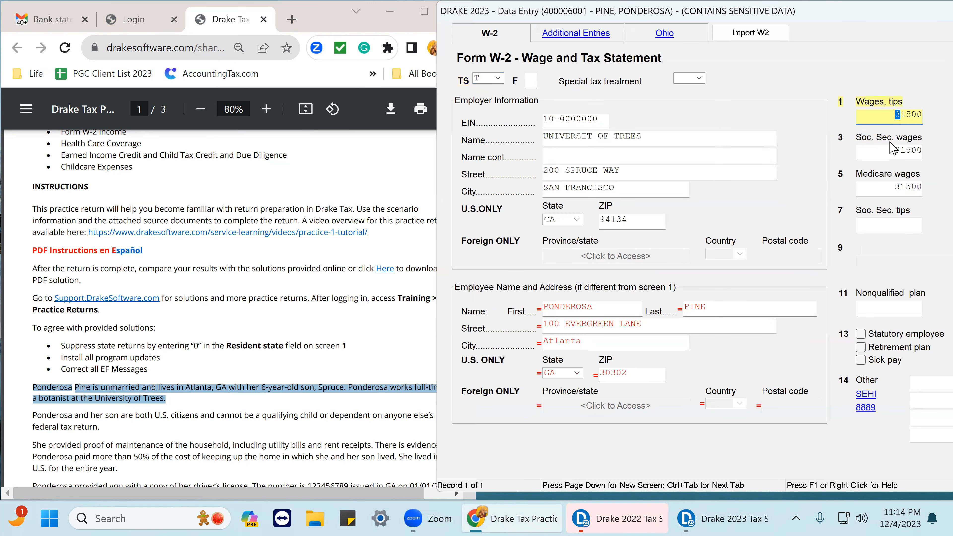
key("Tab")
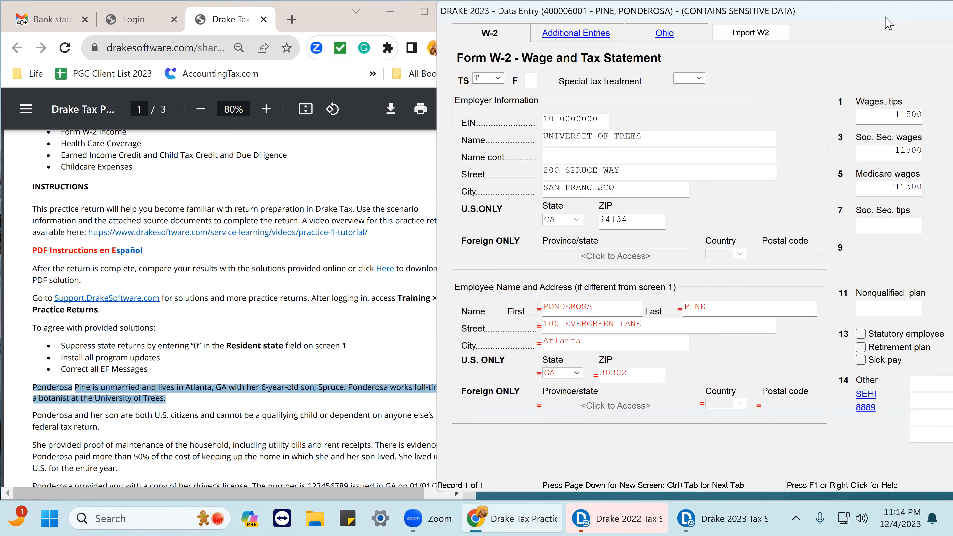
left_click_drag(878, 16, 614, 58)
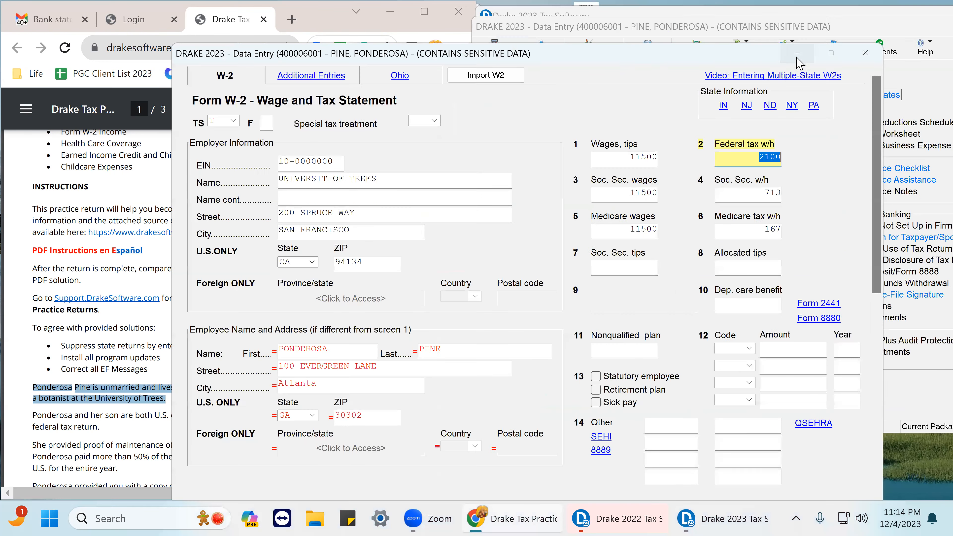
left_click(861, 54)
Recalculate the return and review the credits and payments on page 2 of Form 1040.
left_click(548, 56)
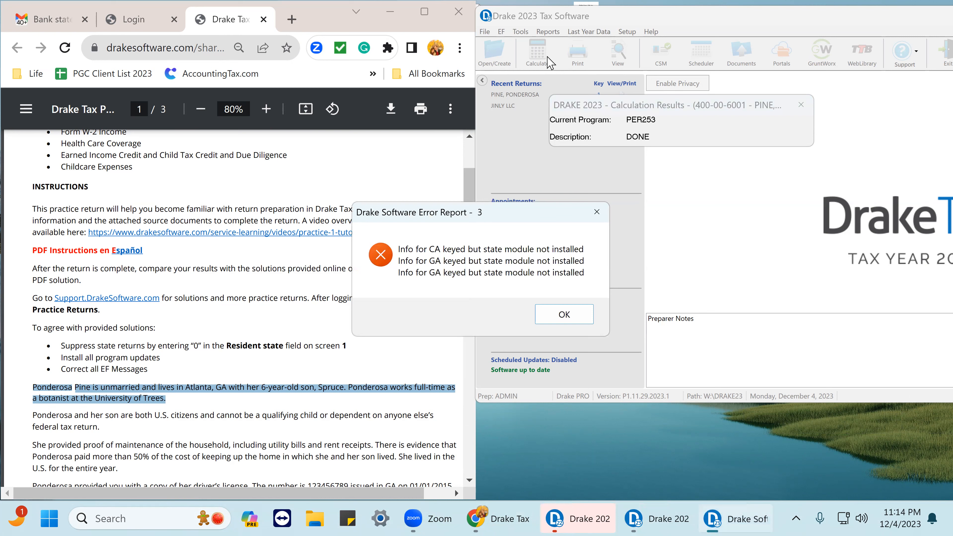
left_click(567, 315)
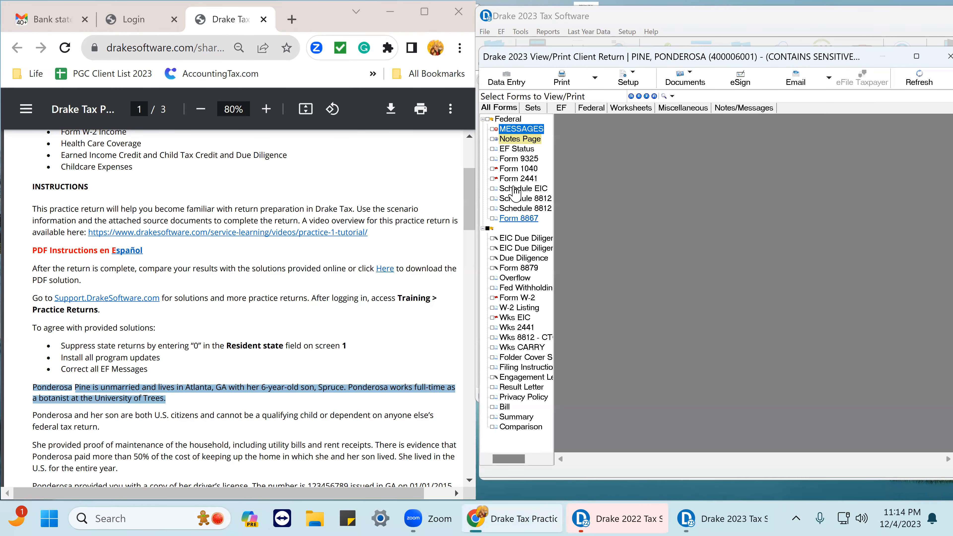
left_click(518, 169)
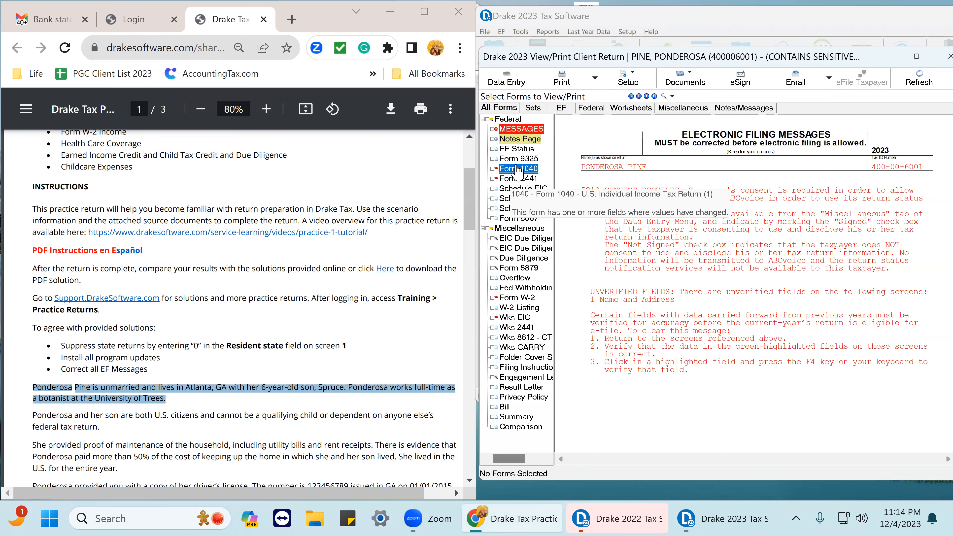
scroll(927, 255, "down", 3)
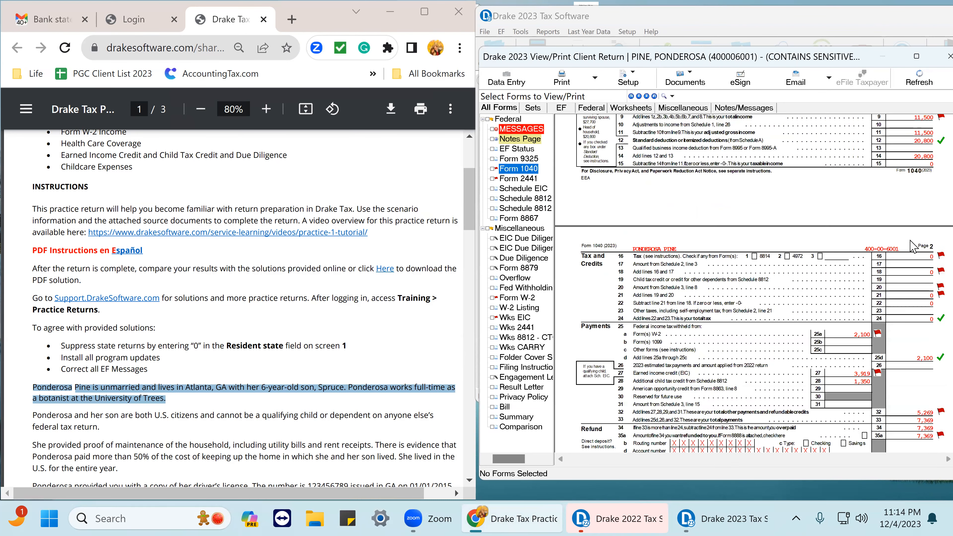
left_click(872, 375)
left_click(876, 373)
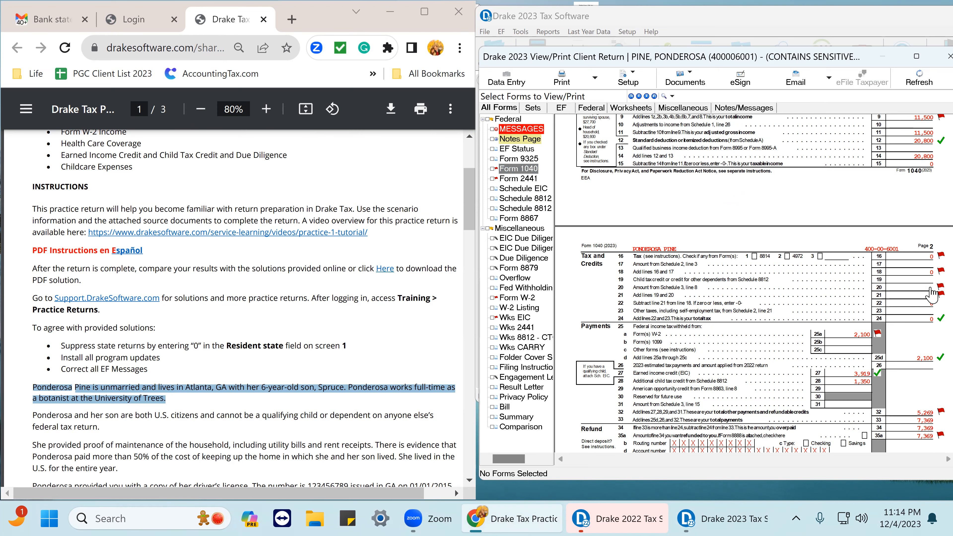
scroll(923, 250, "down", 3)
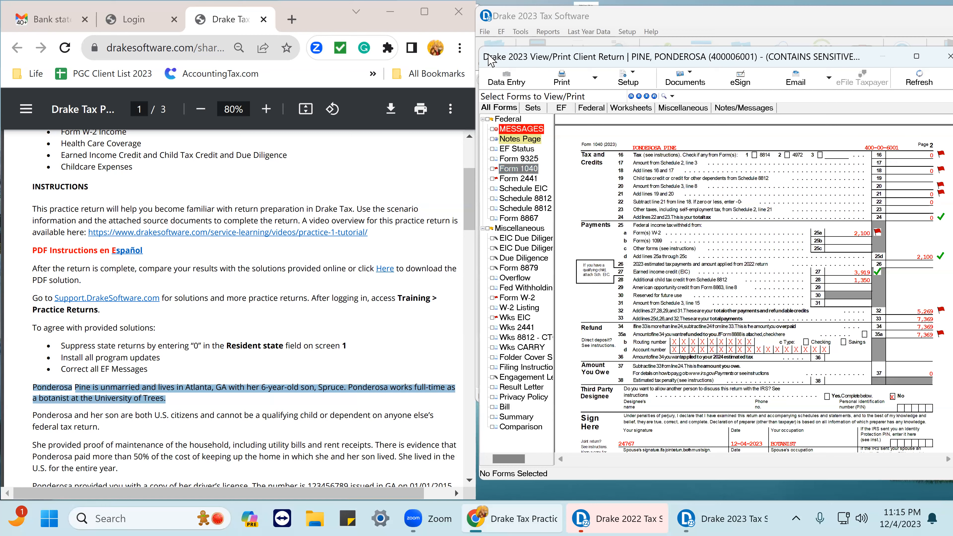
Reopen the W-2 screen and set box 1 wages back to 21500.
left_click(504, 79)
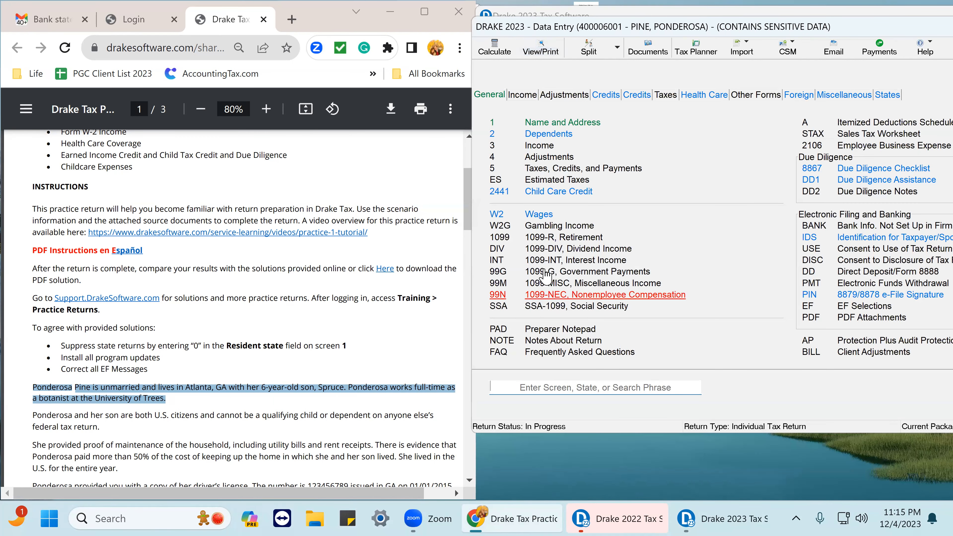
left_click(544, 214)
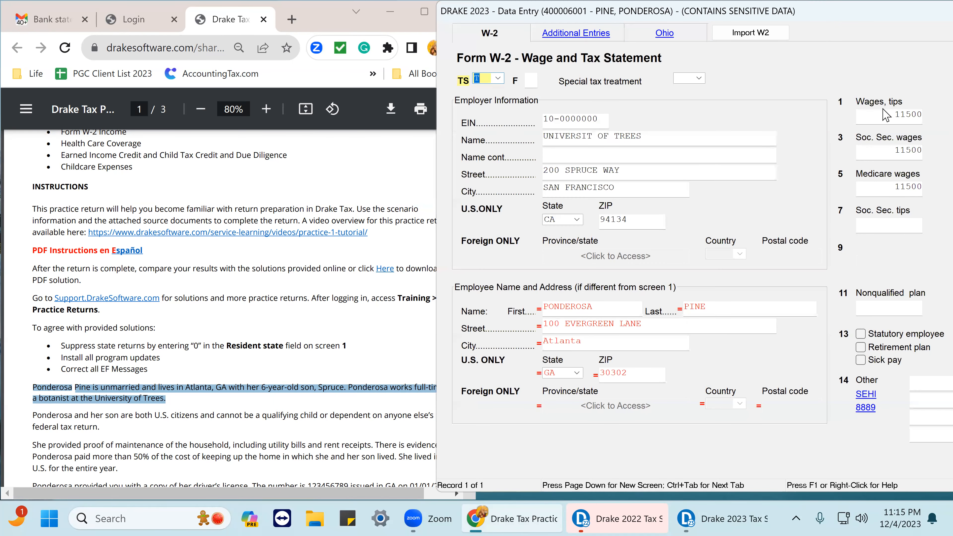
left_click(884, 112)
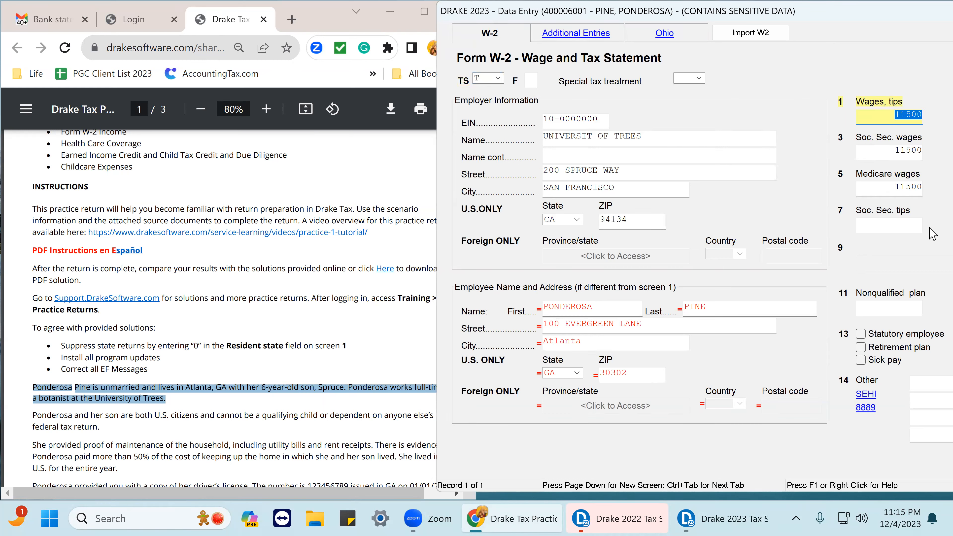
type("25")
key("Tab")
scroll(271, 314, "down", 5)
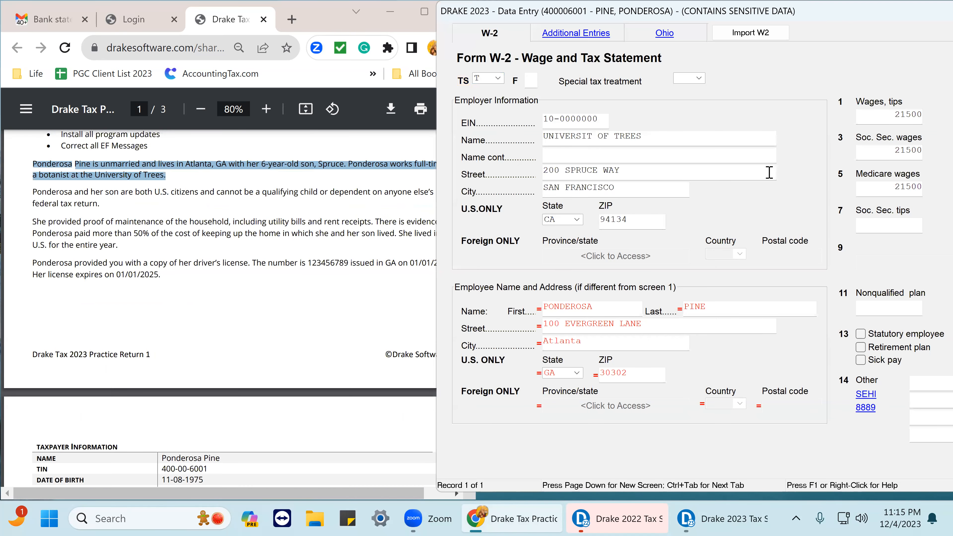
left_click_drag(850, 12, 653, 42)
left_click(899, 42)
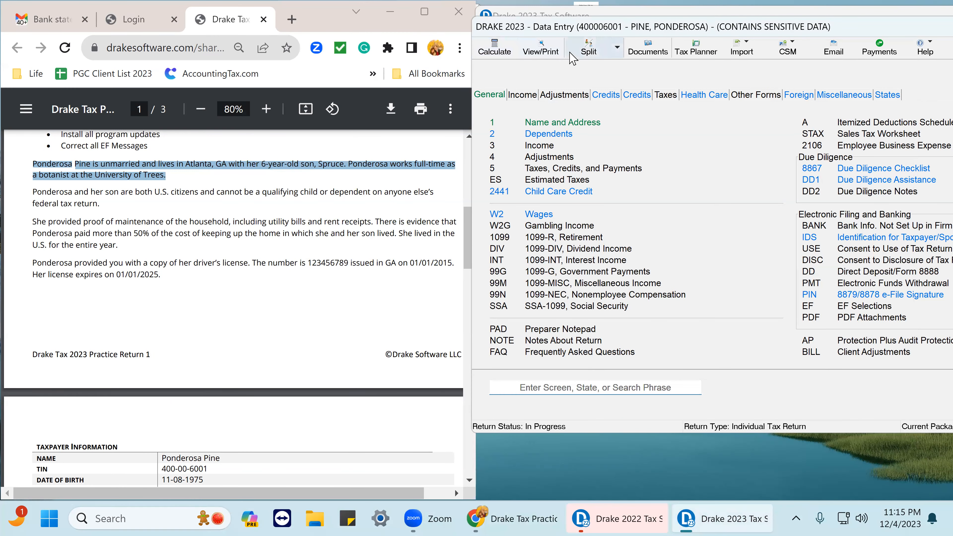
Recalculate the return and view Schedule 3 and Form 1040.
left_click(543, 50)
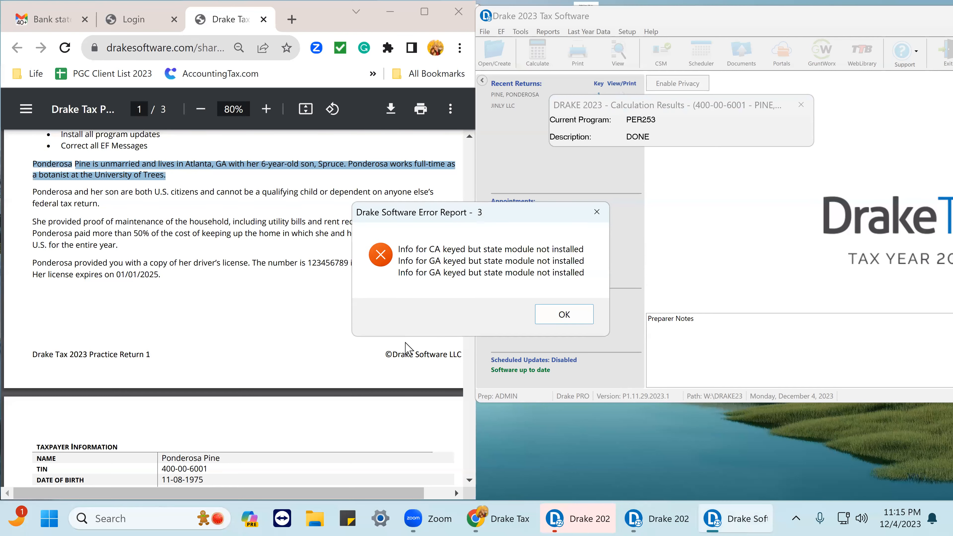
left_click(570, 315)
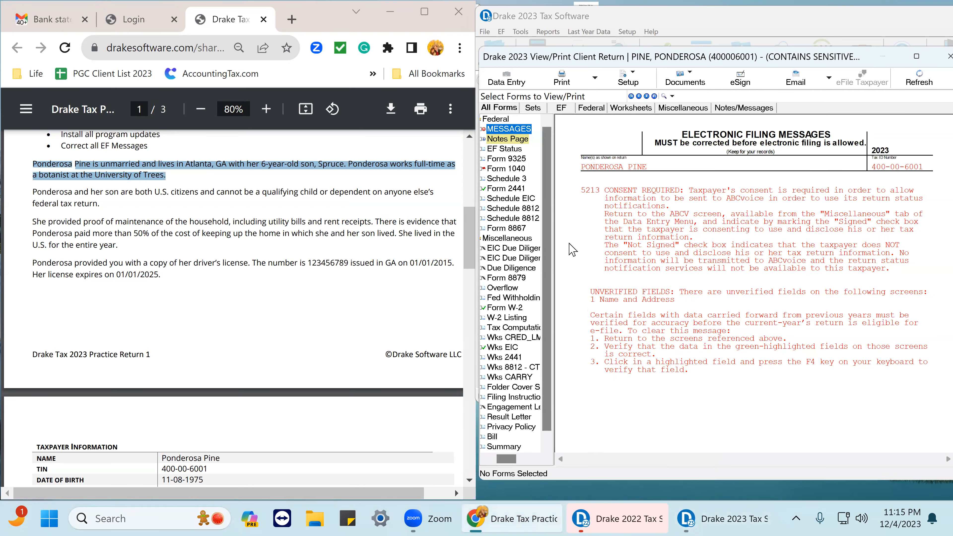
left_click(519, 170)
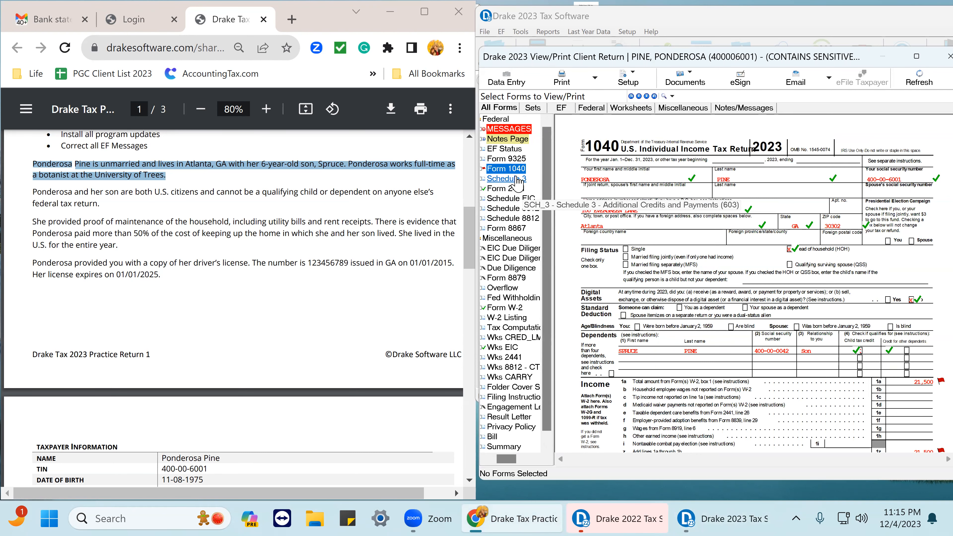
left_click(517, 180)
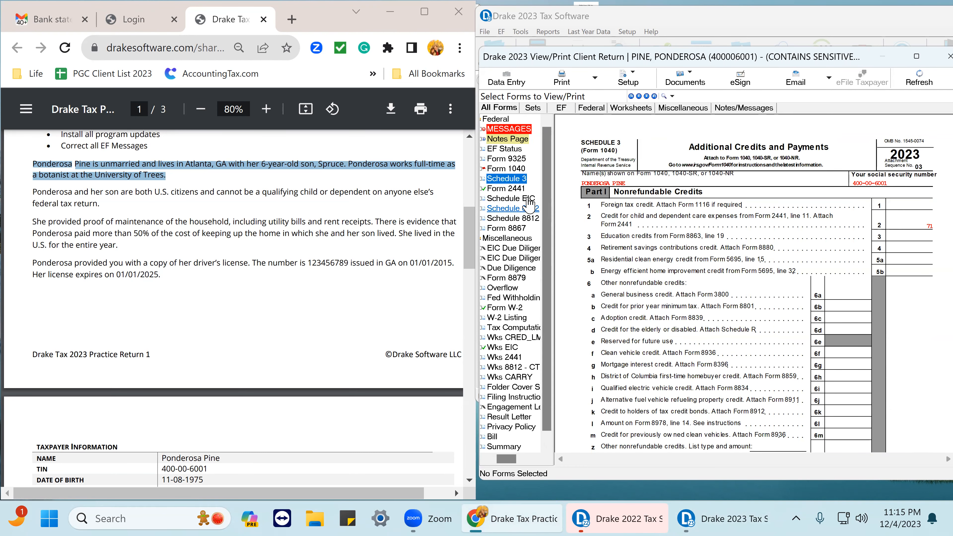
left_click(518, 169)
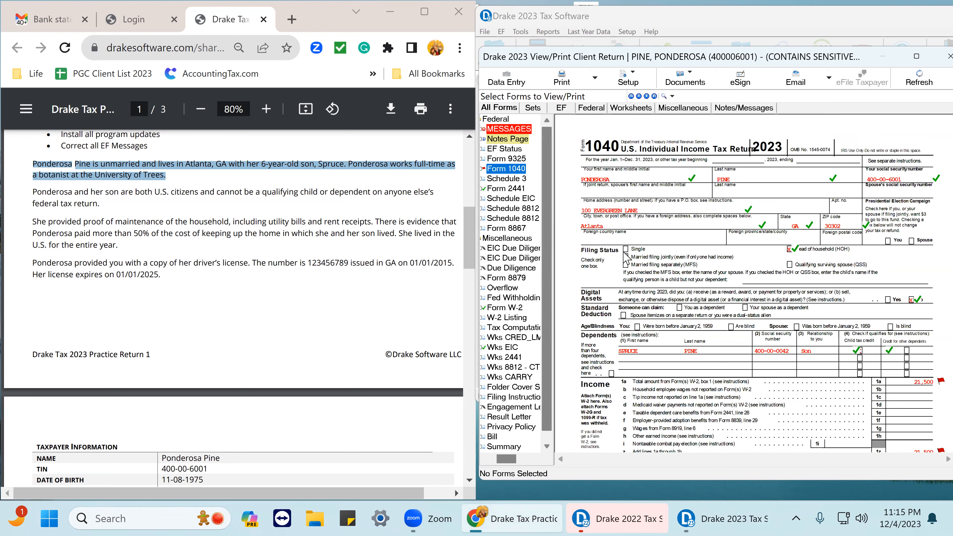
Tick off income lines 1a, 1z and 9 and tax lines 16 through 25a on Form 1040.
left_click(934, 382)
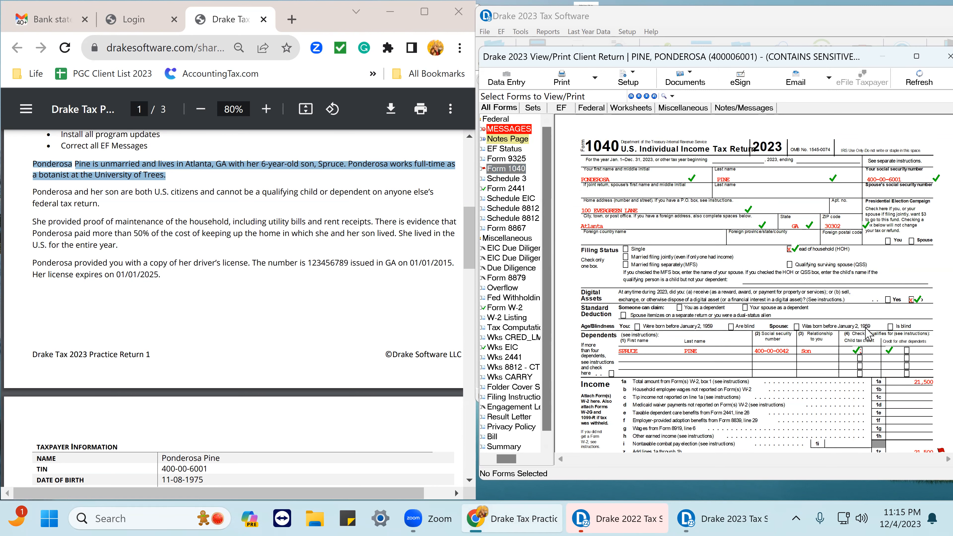
scroll(934, 376, "down", 3)
left_click(940, 350)
left_click(940, 420)
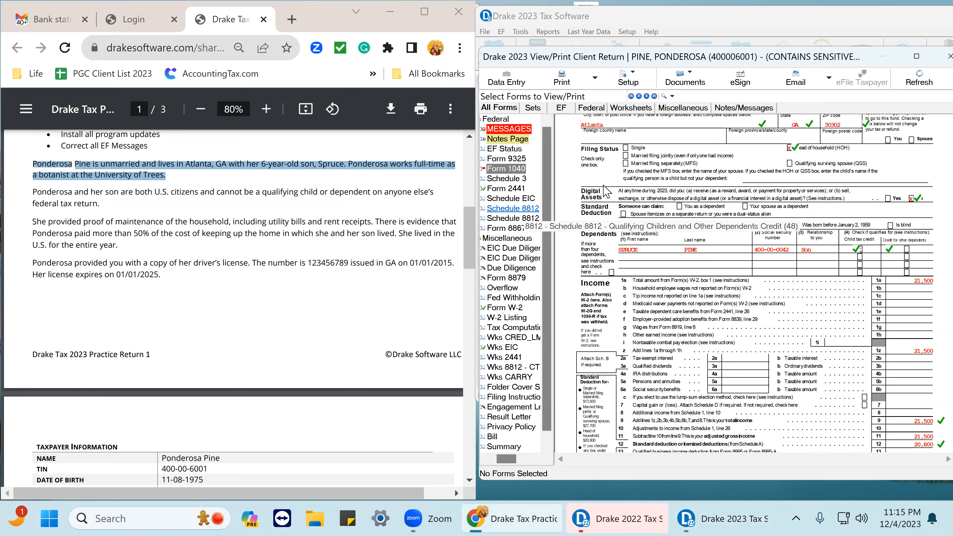
scroll(739, 230, "down", 5)
scroll(747, 231, "down", 2)
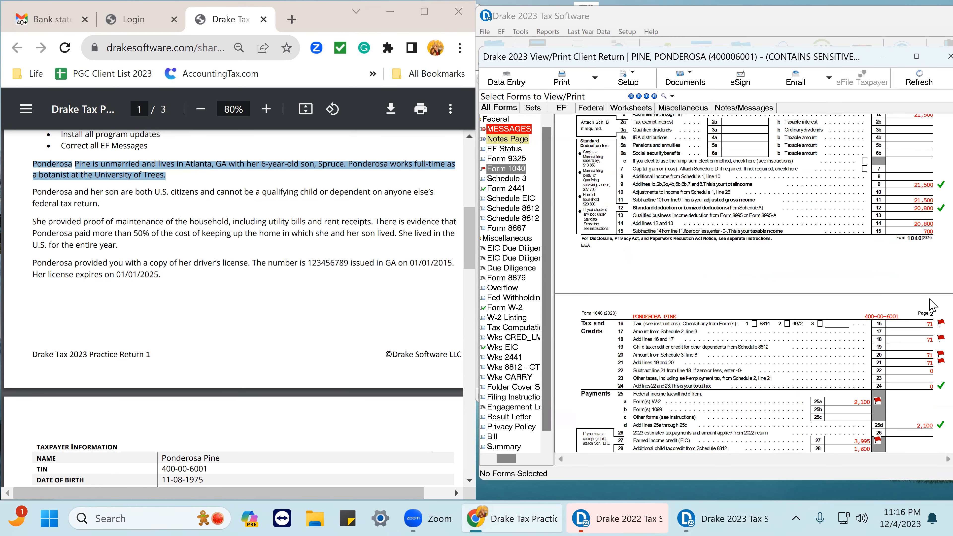
left_click(939, 323)
left_click(940, 338)
left_click(930, 353)
left_click(930, 362)
left_click(877, 401)
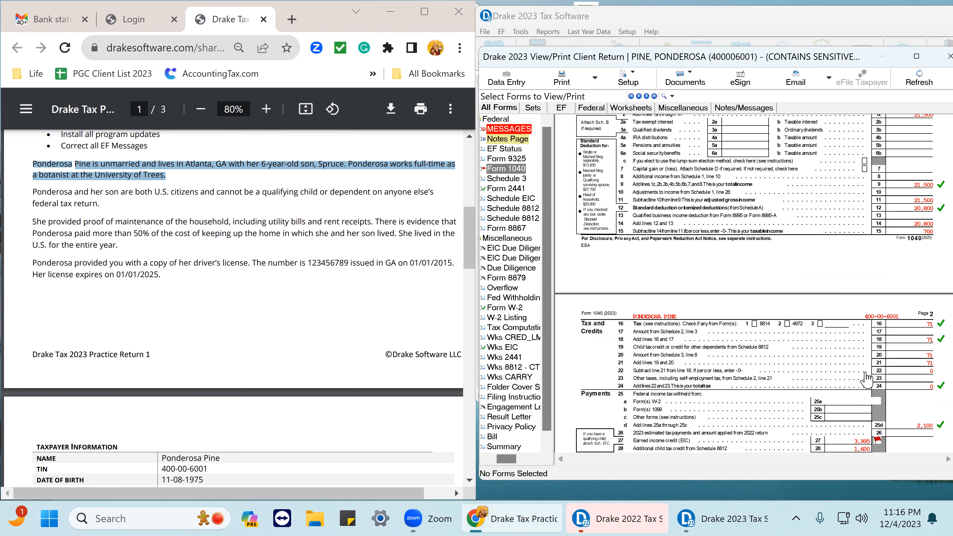
Tick off the credit, payment and refund lines 27 through 38 on page 2 of Form 1040.
scroll(877, 405, "down", 3)
left_click(875, 338)
left_click(877, 347)
left_click(931, 379)
left_click(935, 393)
left_click(931, 404)
scroll(930, 404, "down", 3)
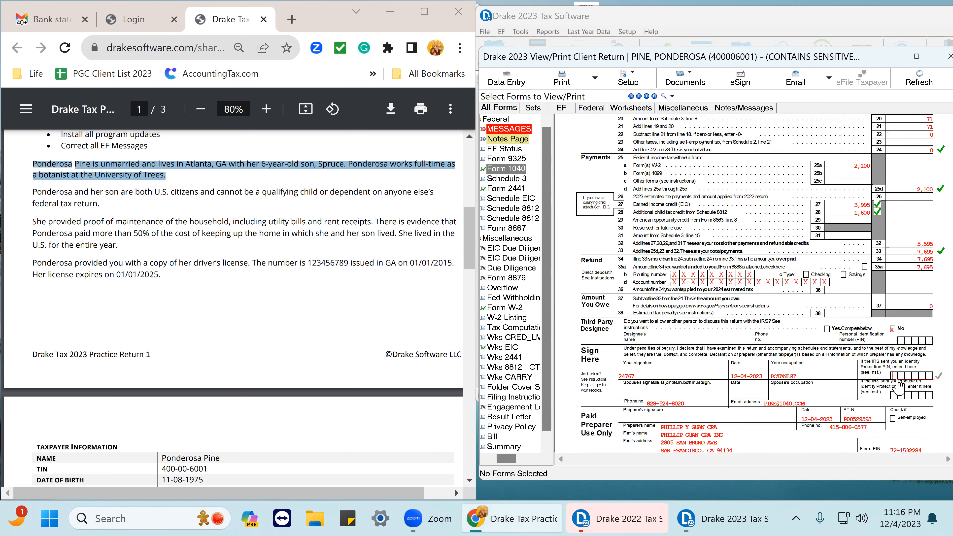
left_click(929, 310)
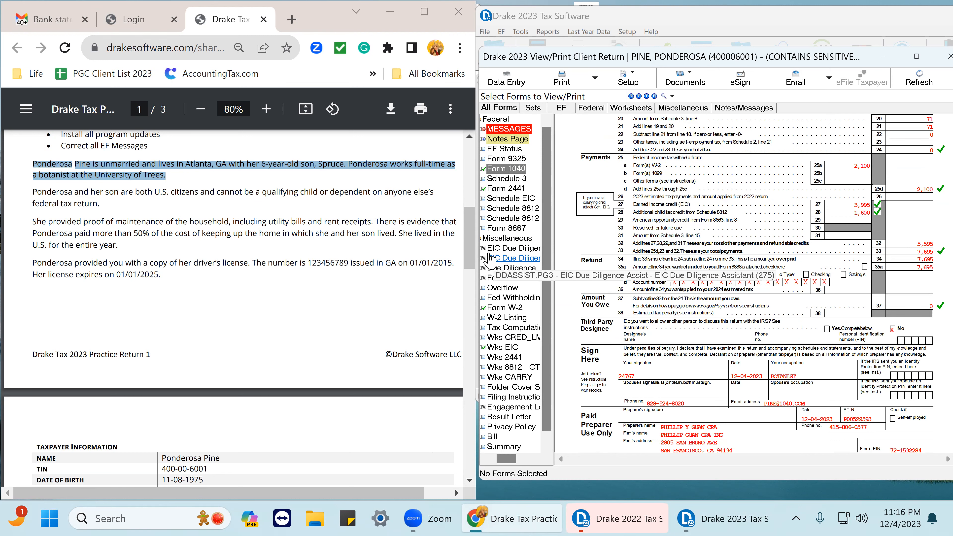
Return to data entry and set the minimum essential coverage answer to Y on the taxpayer's health care coverage screen.
scroll(487, 210, "up", 5)
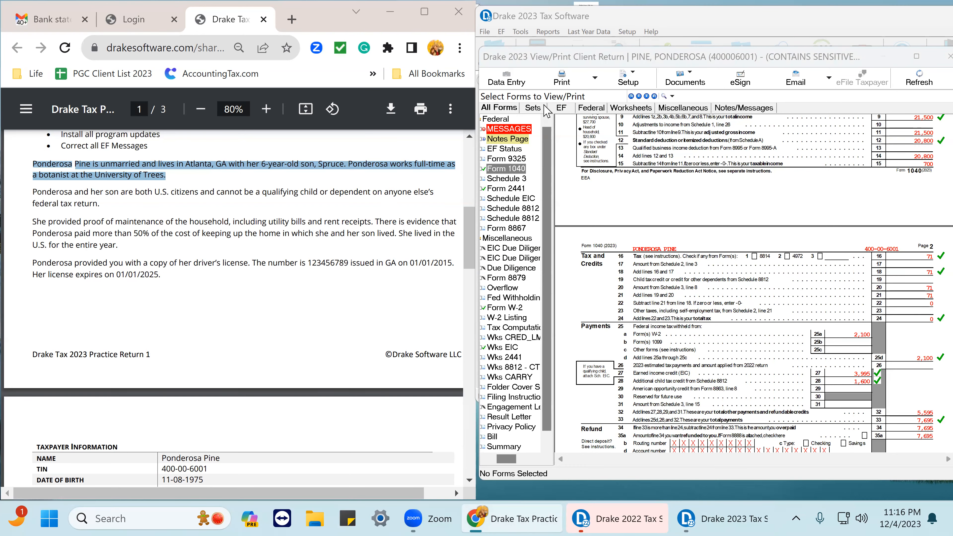
left_click(506, 78)
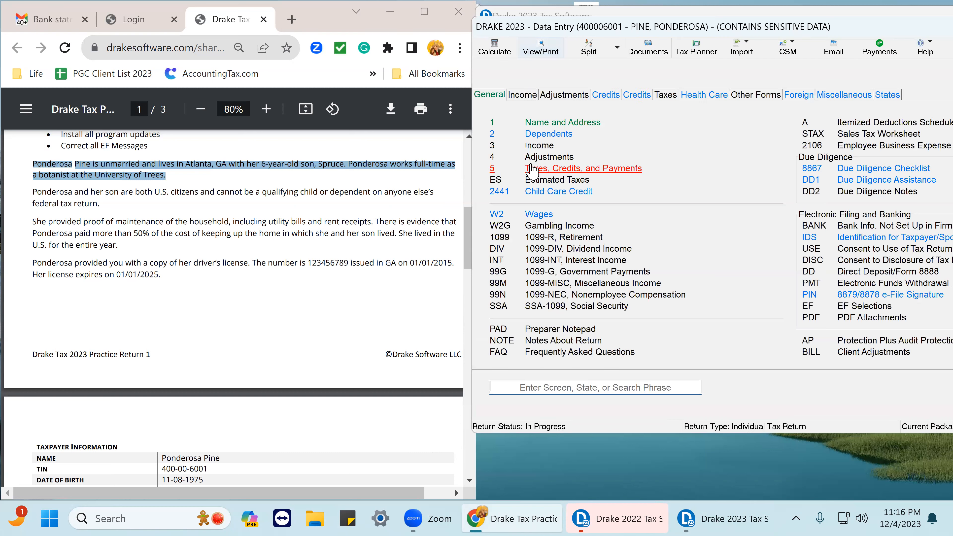
left_click(560, 123)
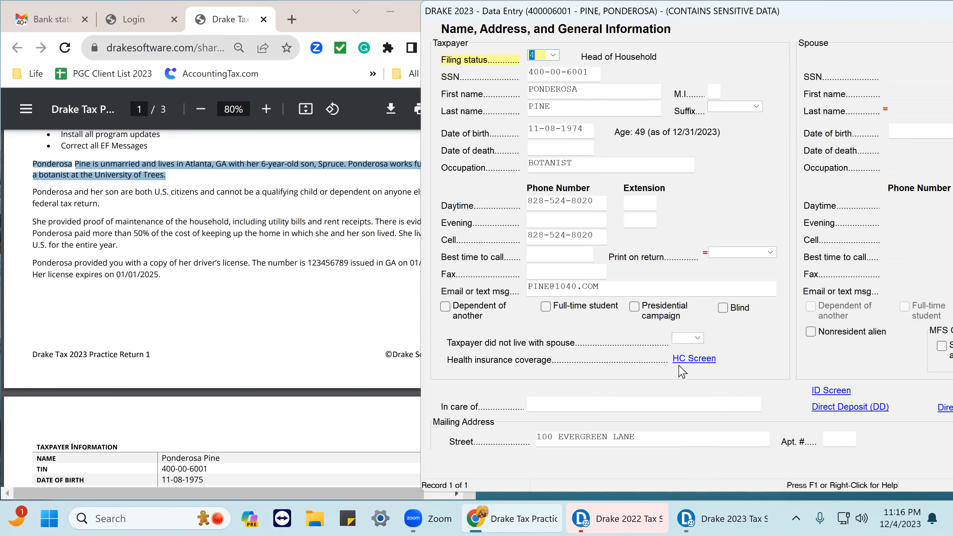
left_click(692, 364)
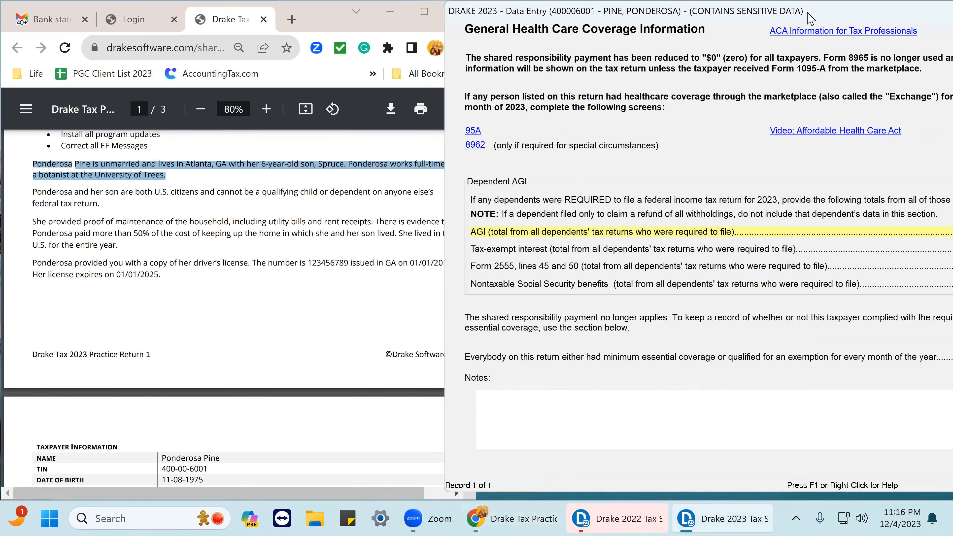
left_click_drag(807, 13, 432, 50)
left_click(720, 389)
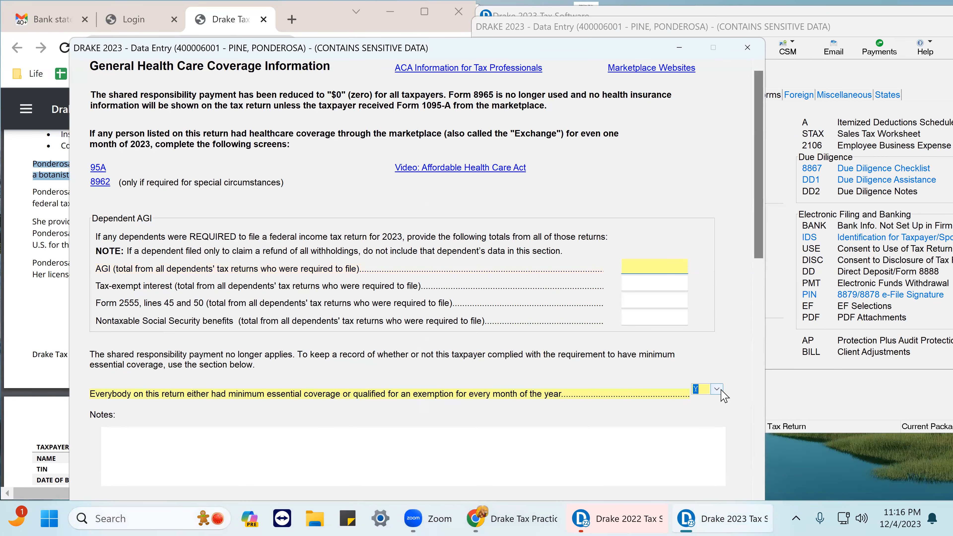
left_click(720, 390)
left_click(705, 409)
left_click(718, 390)
left_click(707, 411)
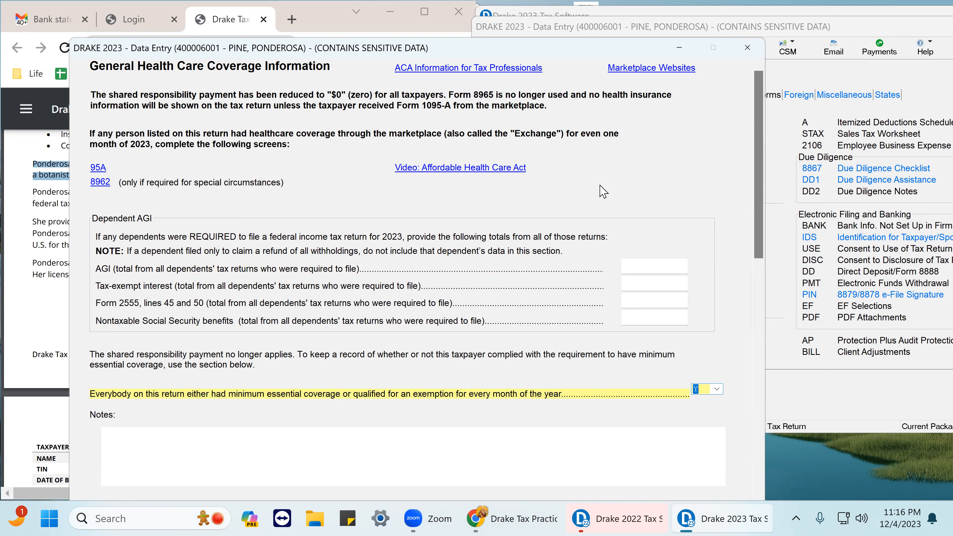
left_click(748, 51)
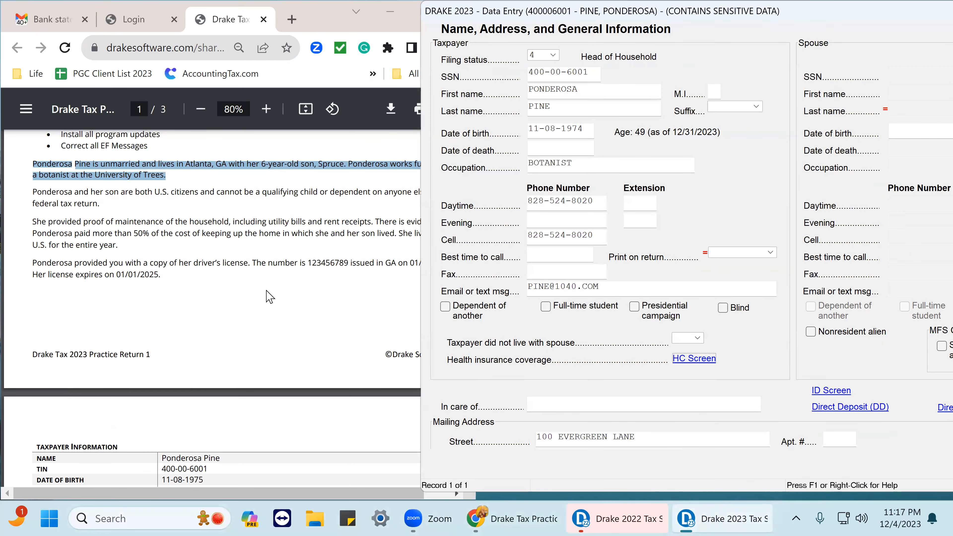
Review the 1095-A and general health care coverage screens under the Health Care section.
scroll(257, 289, "up", 5)
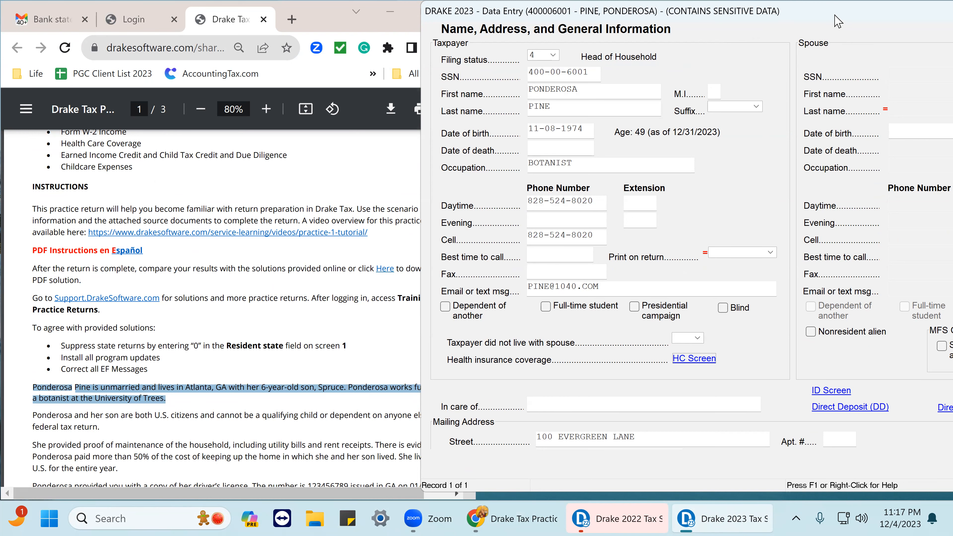
left_click_drag(838, 22, 593, 21)
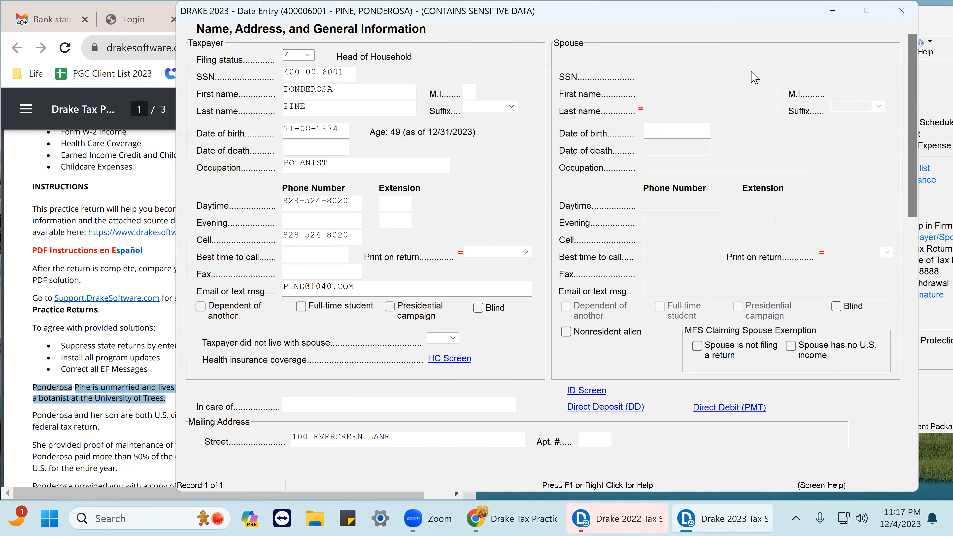
left_click(902, 11)
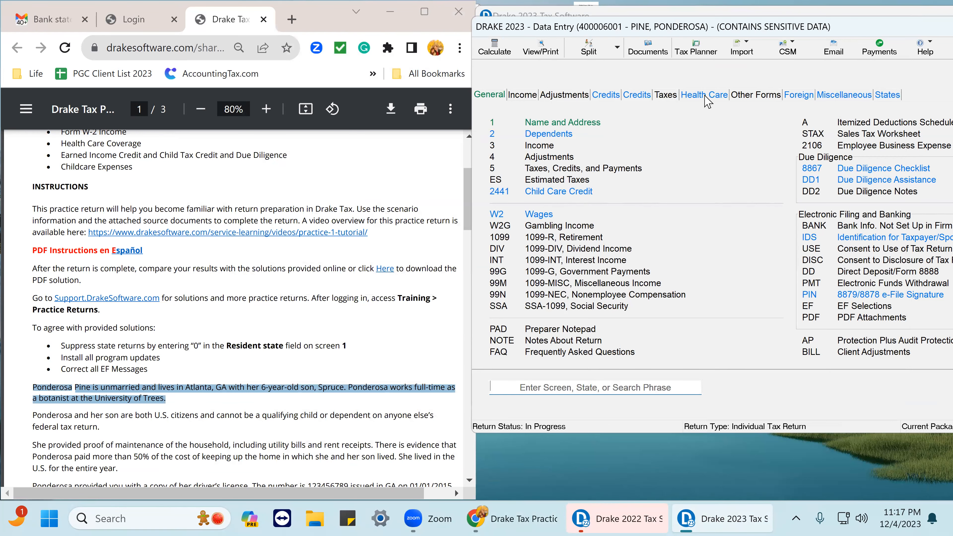
left_click(705, 95)
left_click(564, 150)
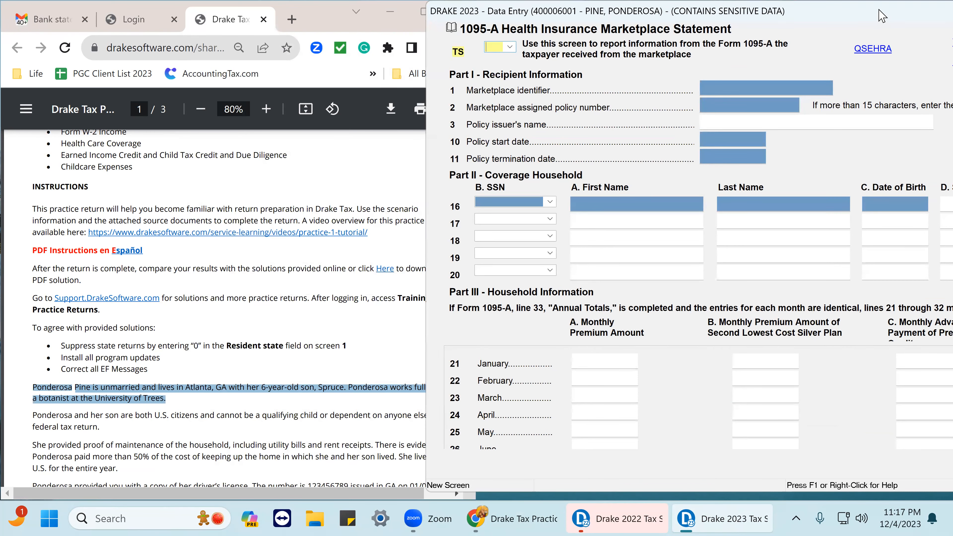
left_click_drag(853, 16, 650, 62)
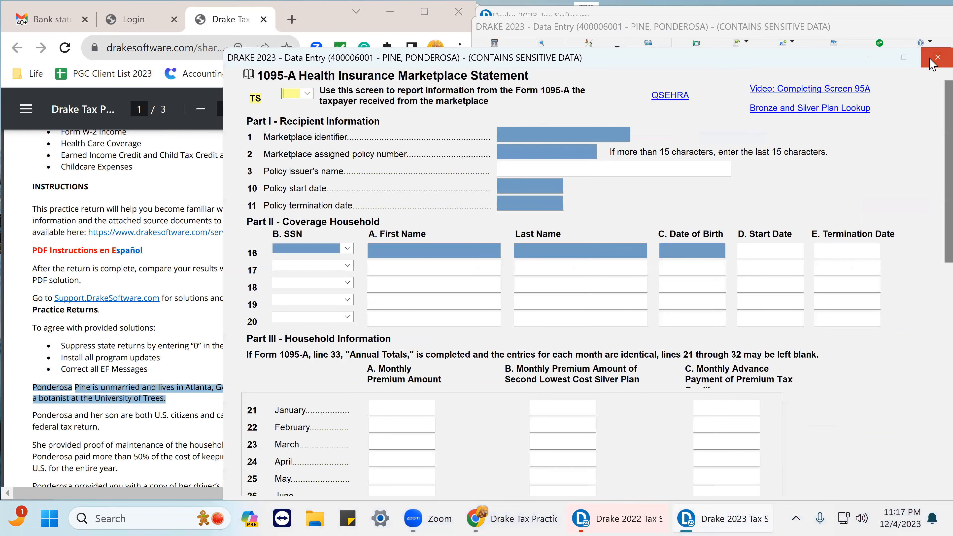
left_click(931, 63)
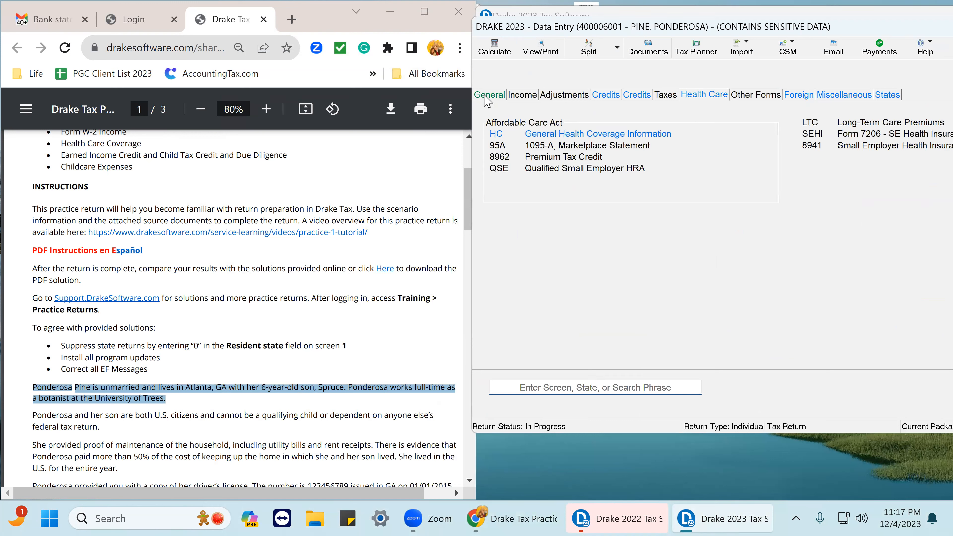
left_click(558, 134)
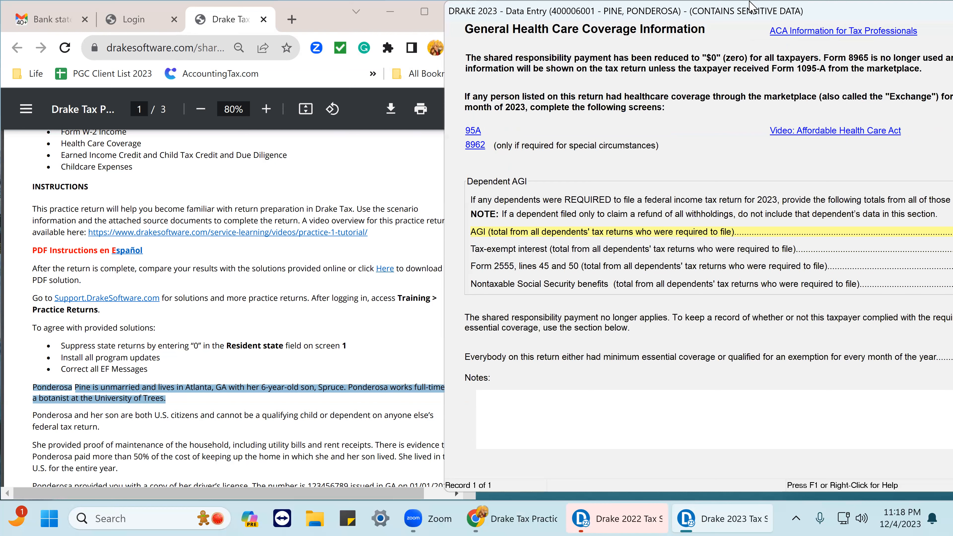
left_click_drag(829, 10, 567, 26)
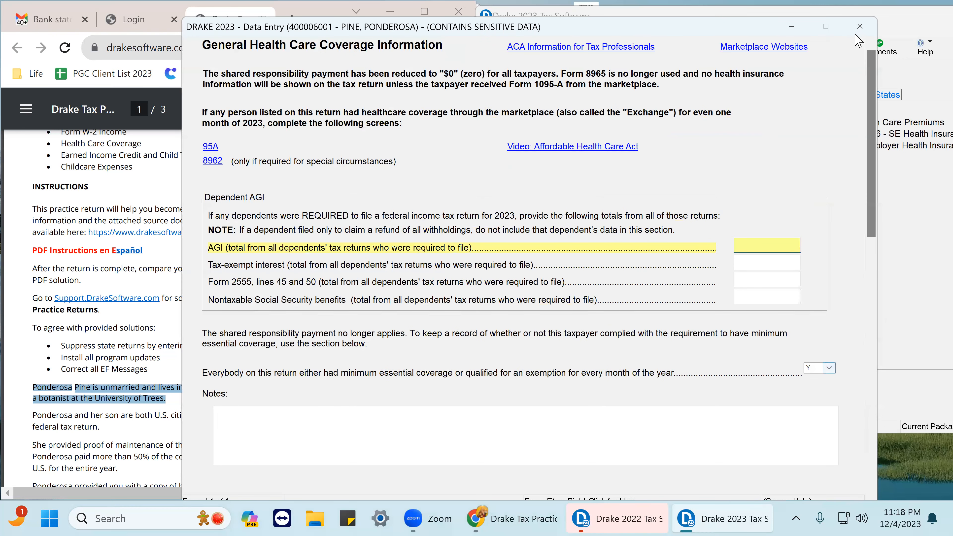
left_click(860, 26)
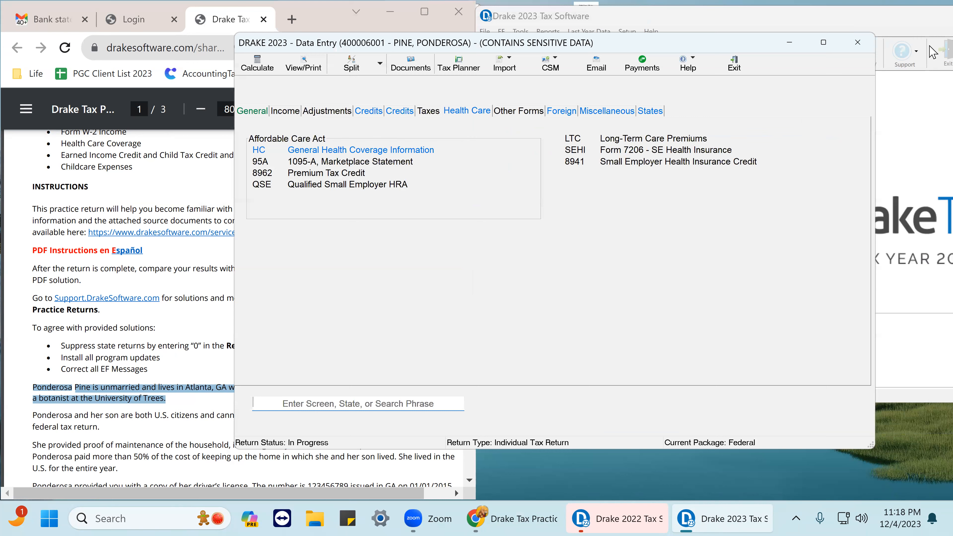
double_click(868, 31)
left_click(859, 42)
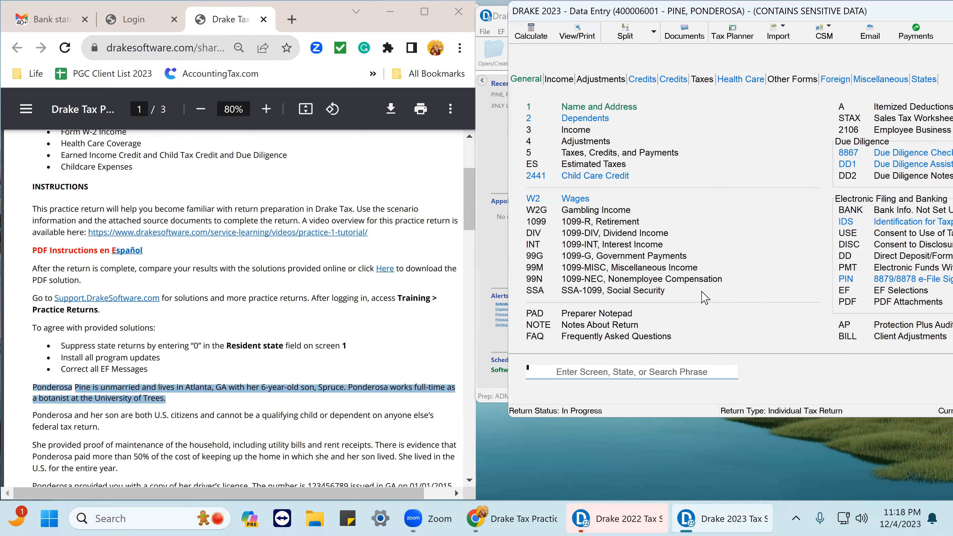
Open the Name and Address screen and change the filing status to 2, Married Filing Jointly.
left_click(596, 108)
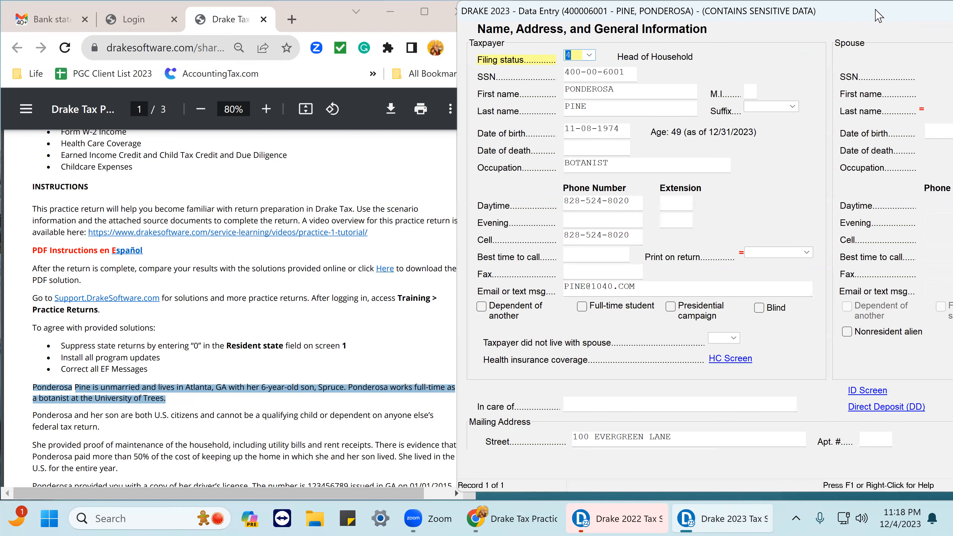
left_click_drag(876, 16, 848, 15)
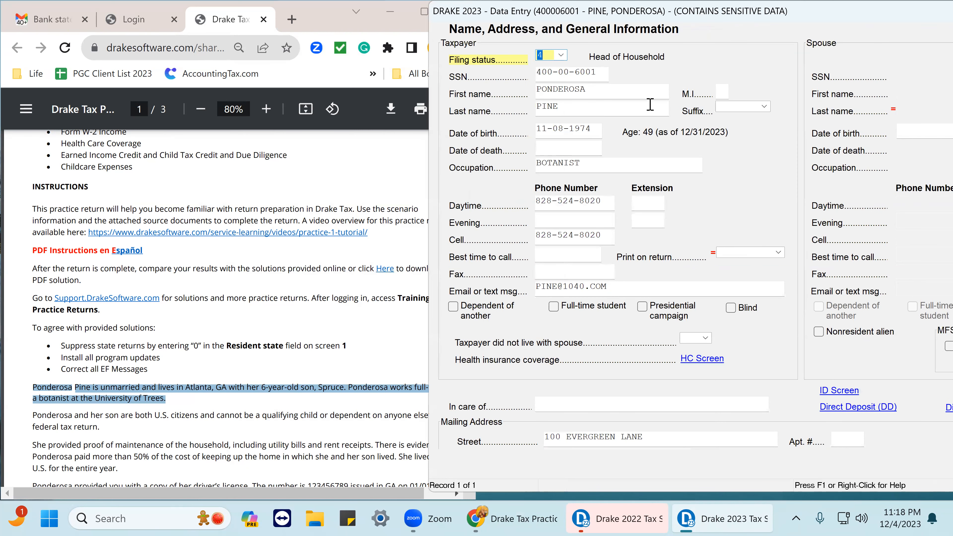
left_click(561, 55)
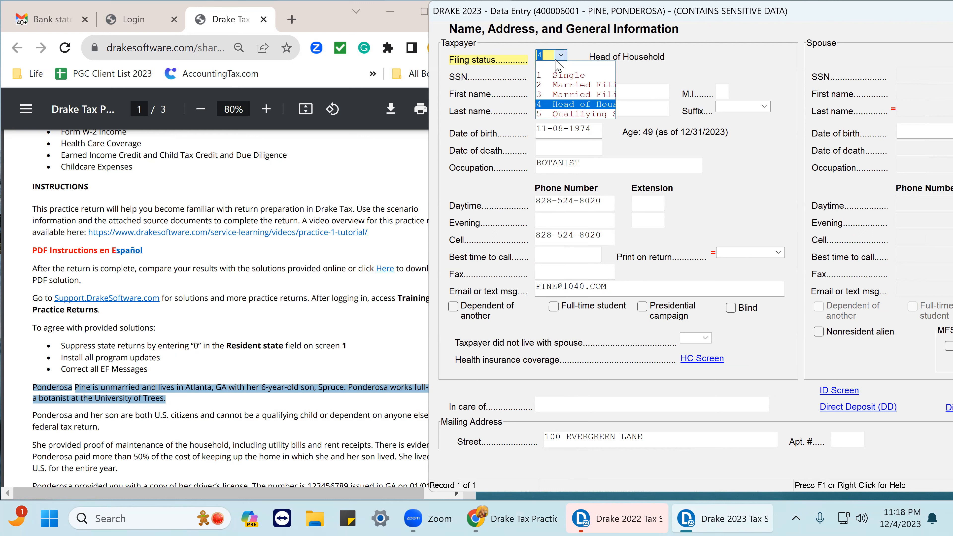
left_click(560, 86)
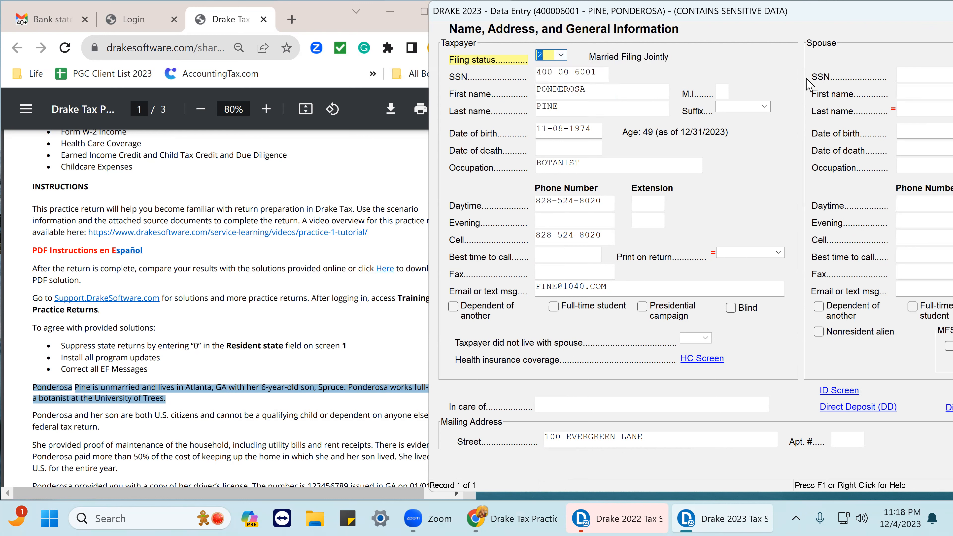
Enter the spouse's SSN, first name and last name.
left_click_drag(826, 12, 627, 42)
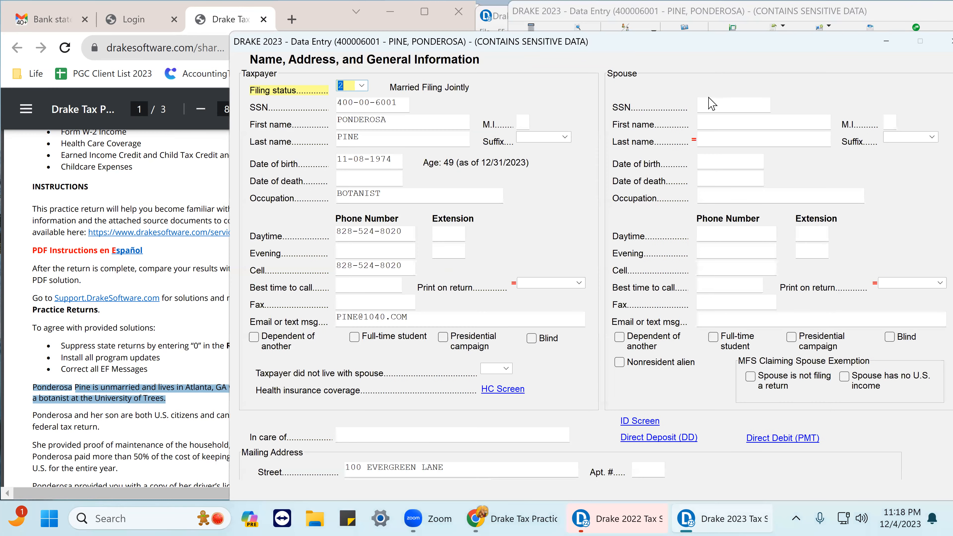
left_click(709, 108)
type("500-00-0060")
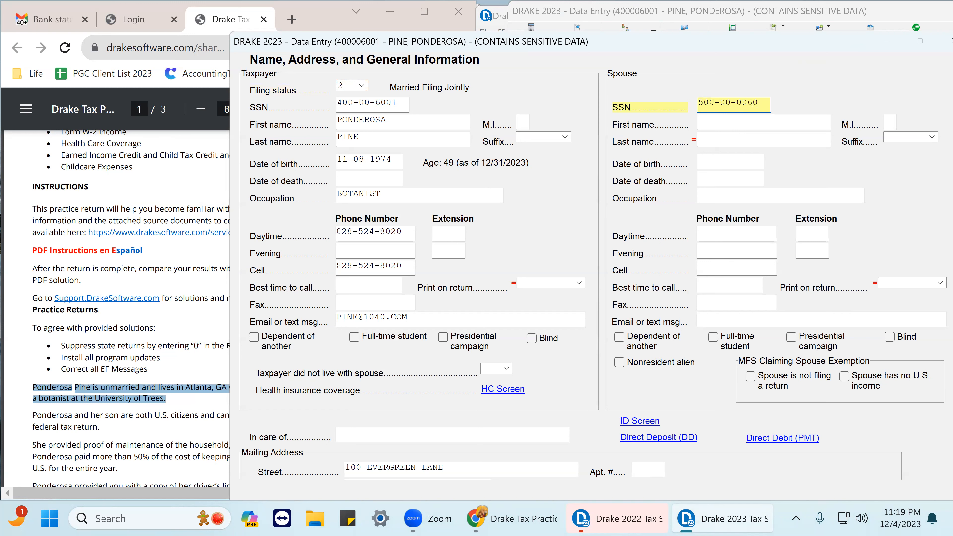
key("Tab")
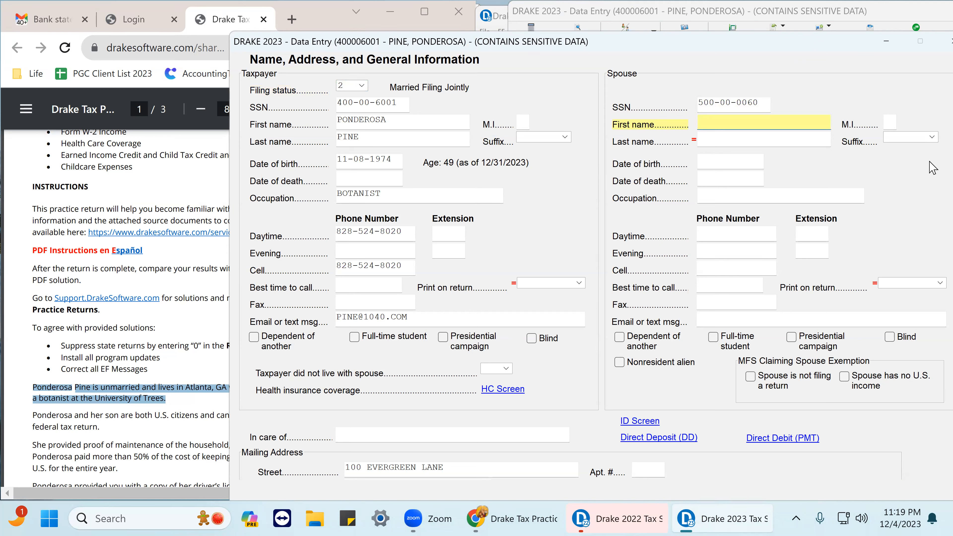
type("niice")
key("Tab")
key("Tab")
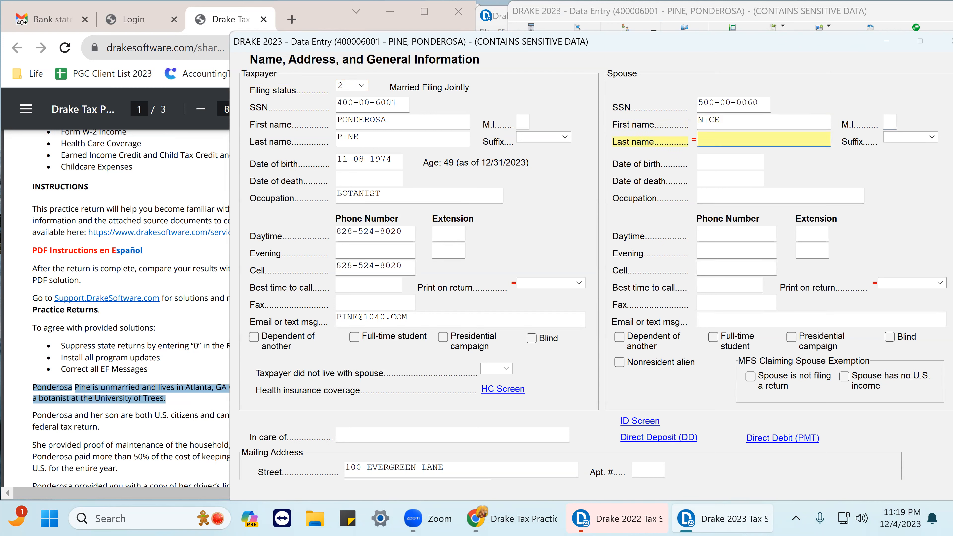
type("gu")
key("Tab")
key("Tab")
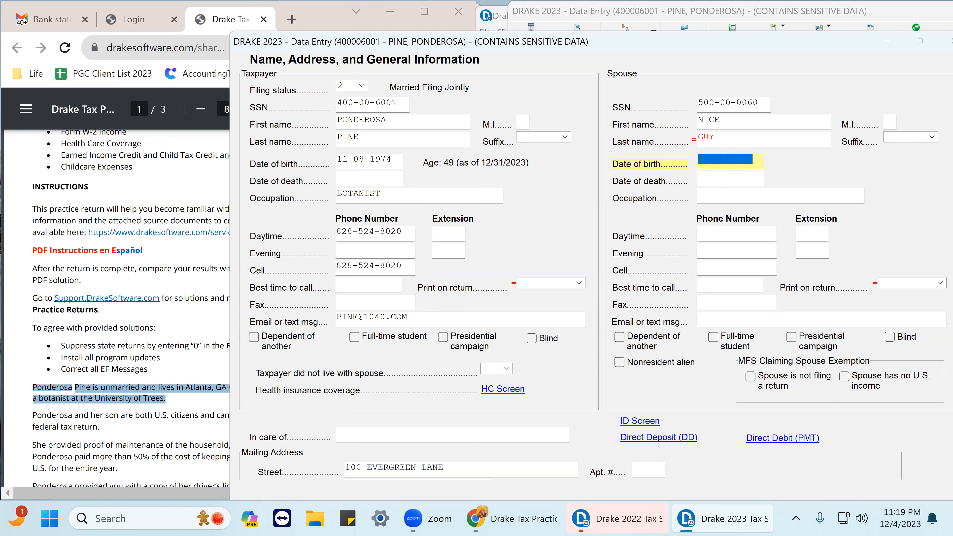
Enter the spouse's date of birth and set the spouse's occupation to TEACHER.
type("1")
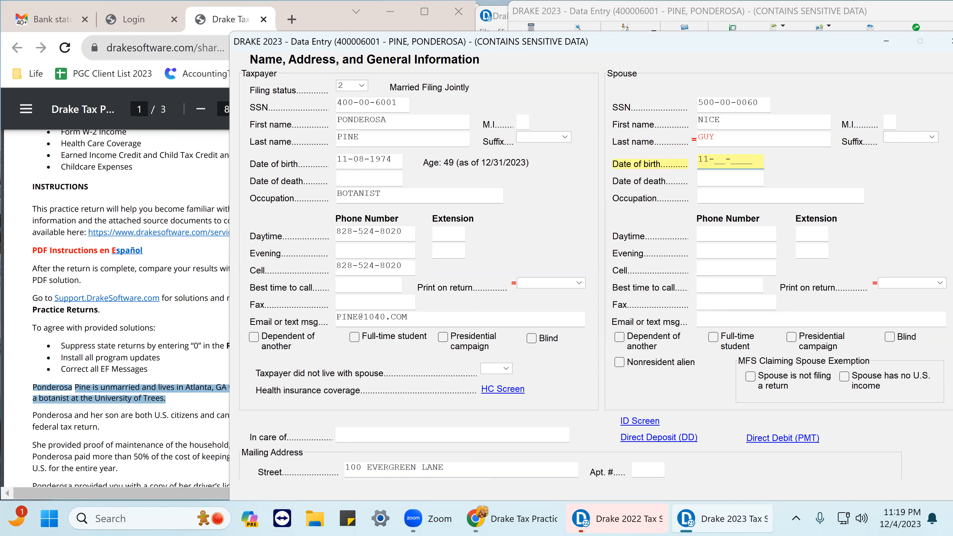
type("1-01-19")
key("Tab")
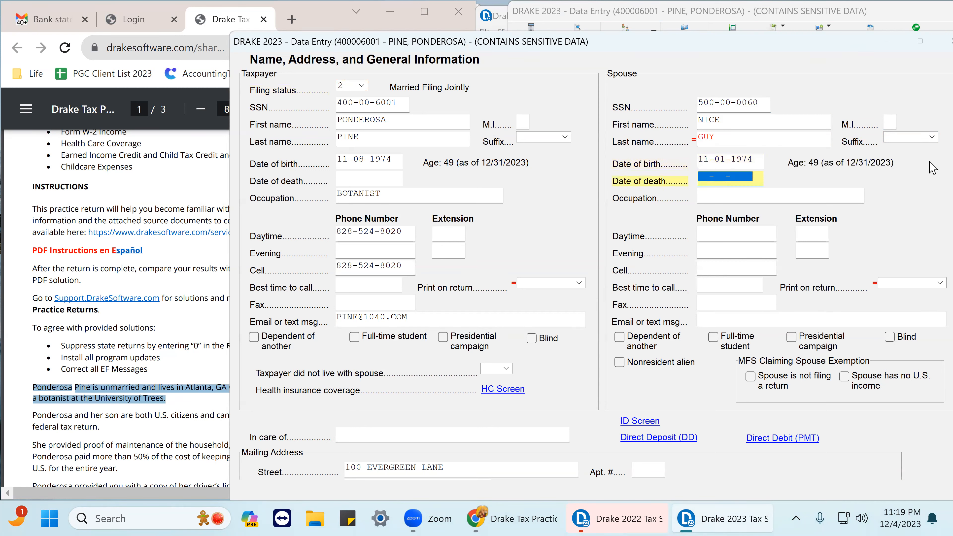
key("Tab")
type("TEACHER")
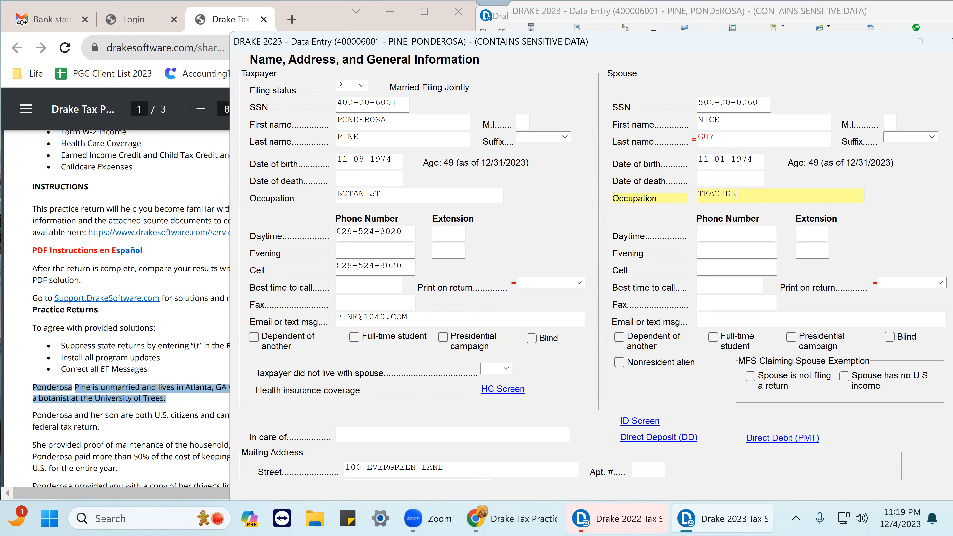
key("Tab")
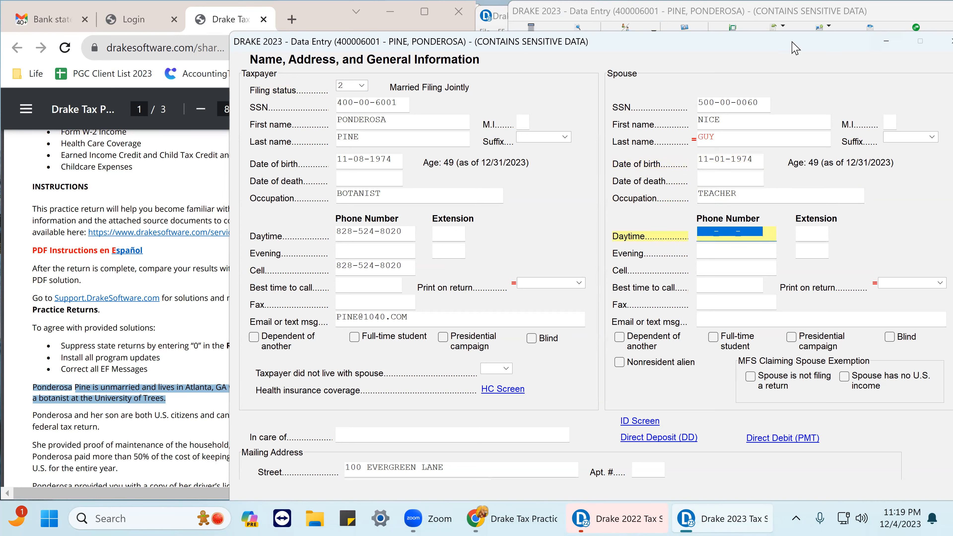
Recalculate the return, review the filing status on Form 1040 in View/Print, and return to data entry.
left_click_drag(787, 44, 660, 34)
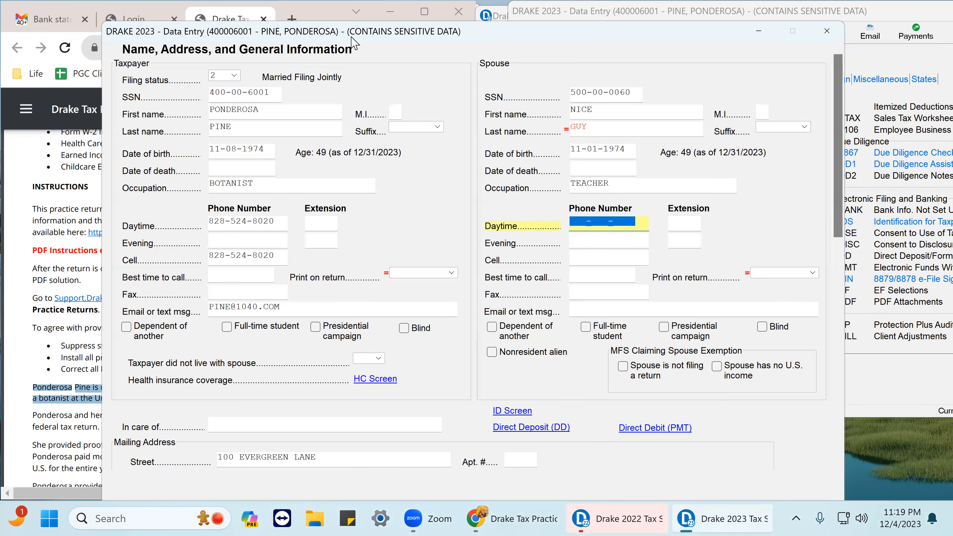
left_click(827, 31)
left_click(577, 33)
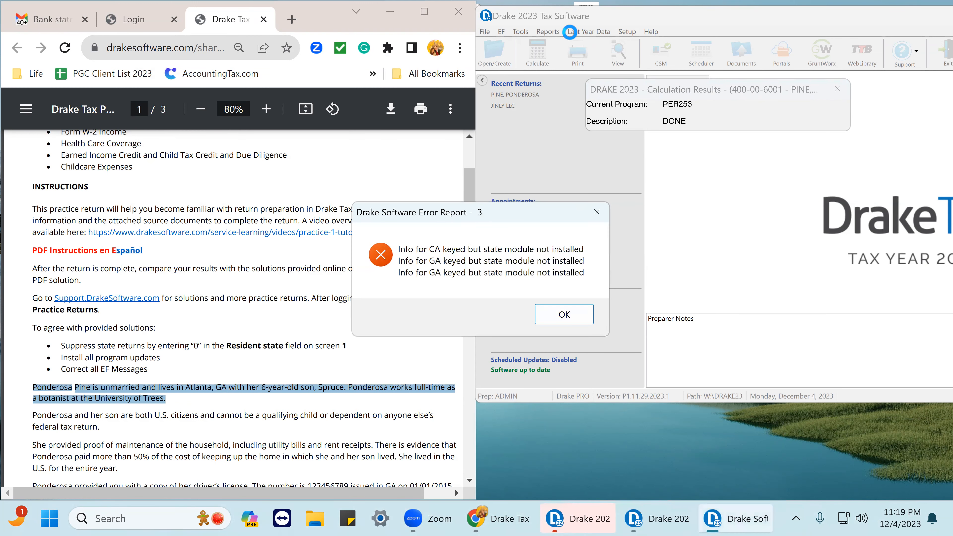
left_click(555, 318)
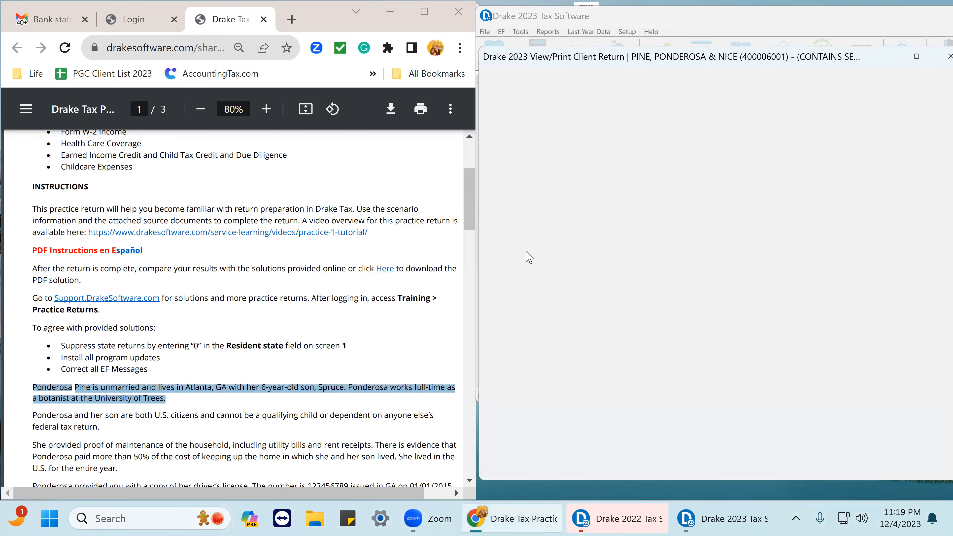
left_click(518, 178)
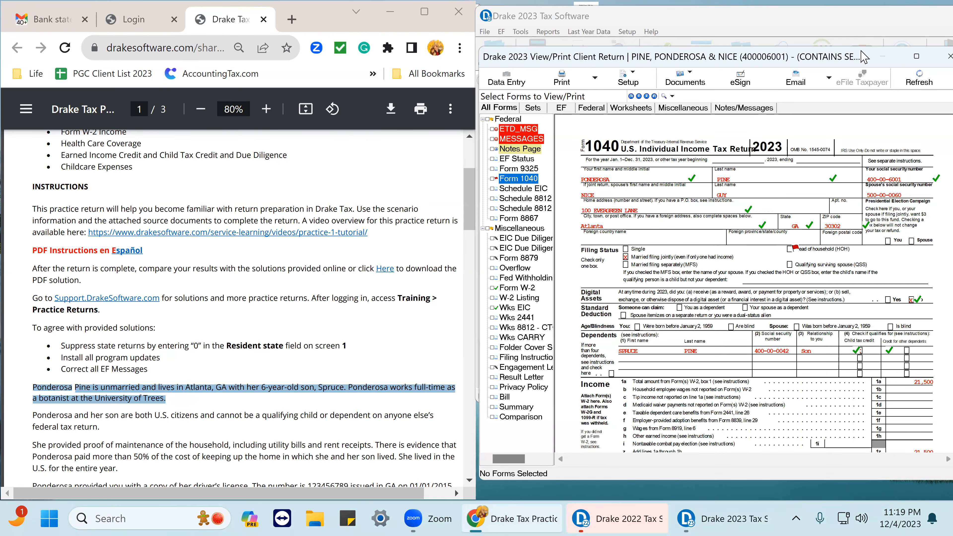
left_click_drag(863, 57, 669, 28)
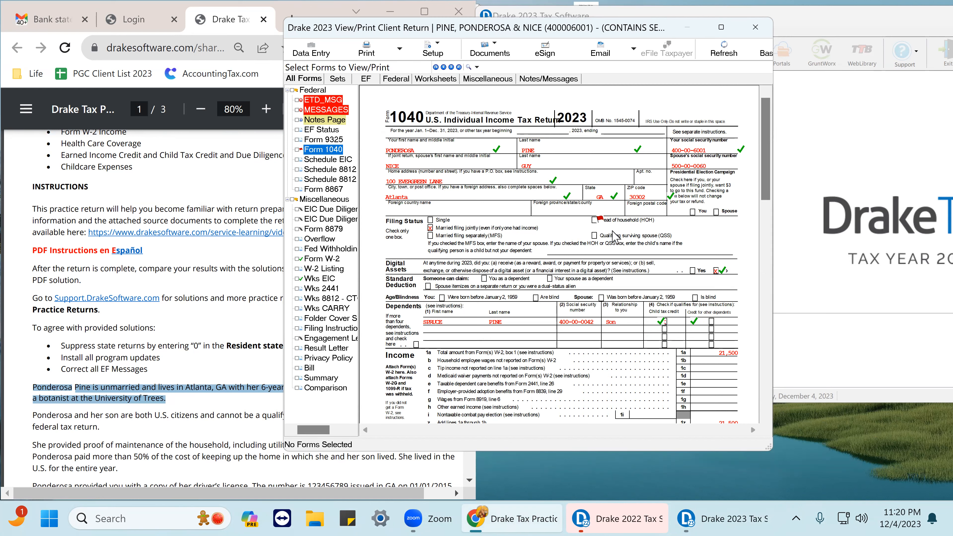
left_click(597, 216)
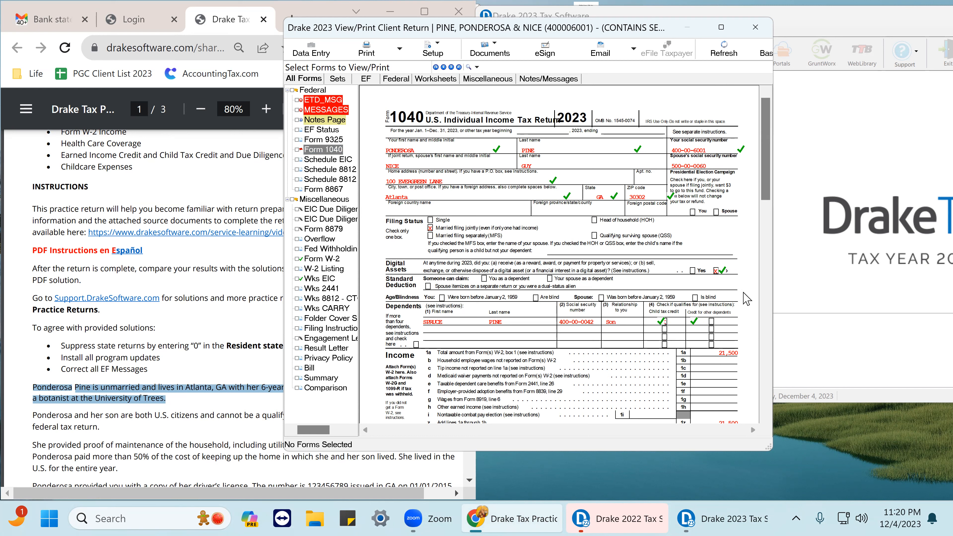
left_click(310, 55)
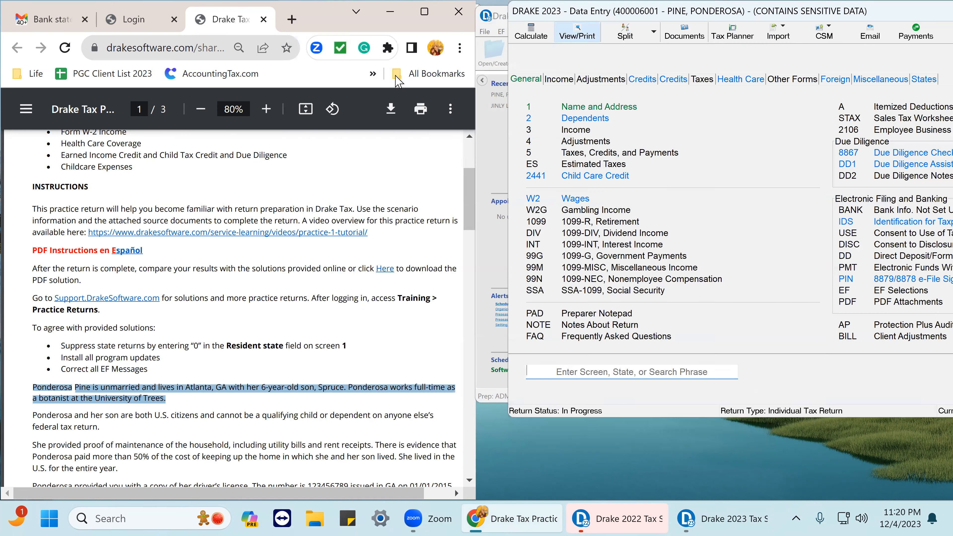
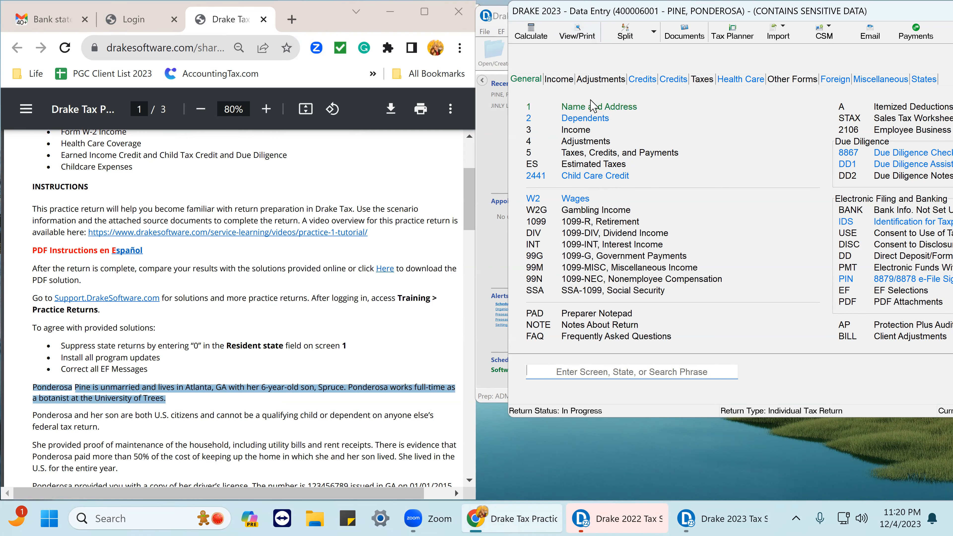
Open the Name and Address screen and change the filing status to 4, Head of Household.
left_click(591, 108)
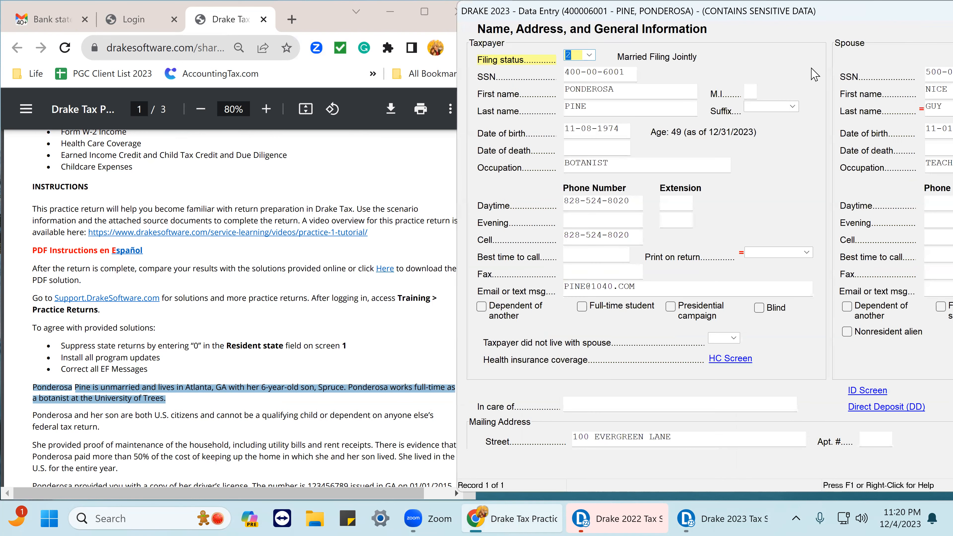
left_click(588, 56)
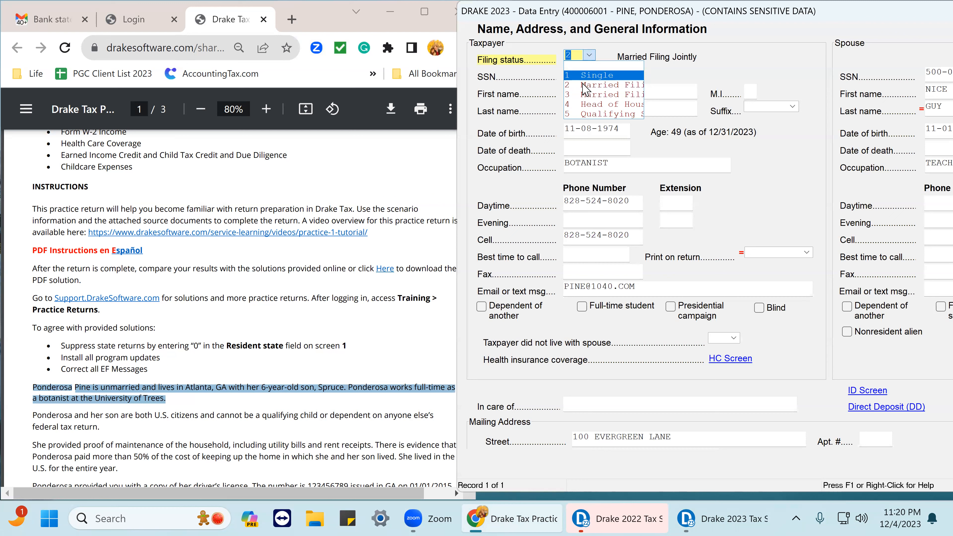
left_click(590, 111)
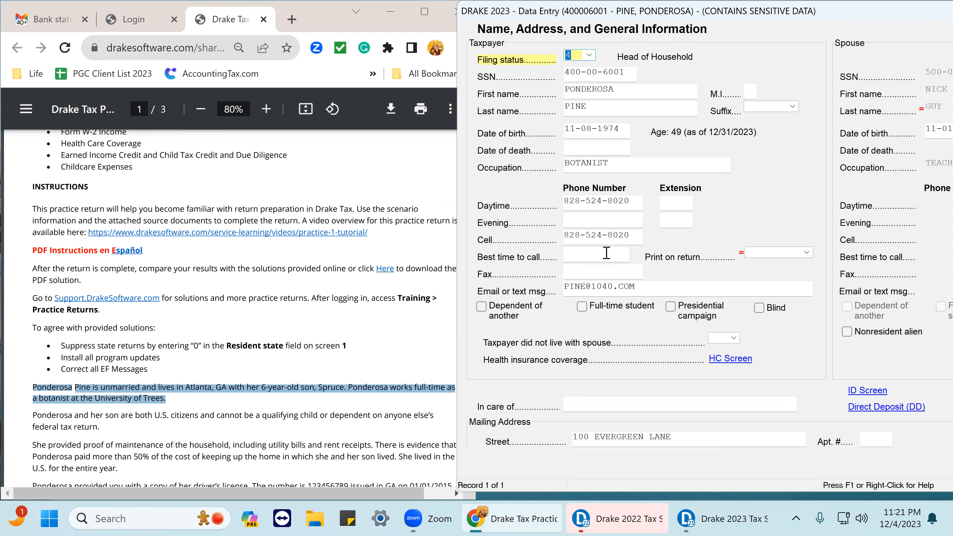
Scroll through the rest of the Name and Address screen and the practice instructions, then close the screen.
scroll(625, 326, "down", 5)
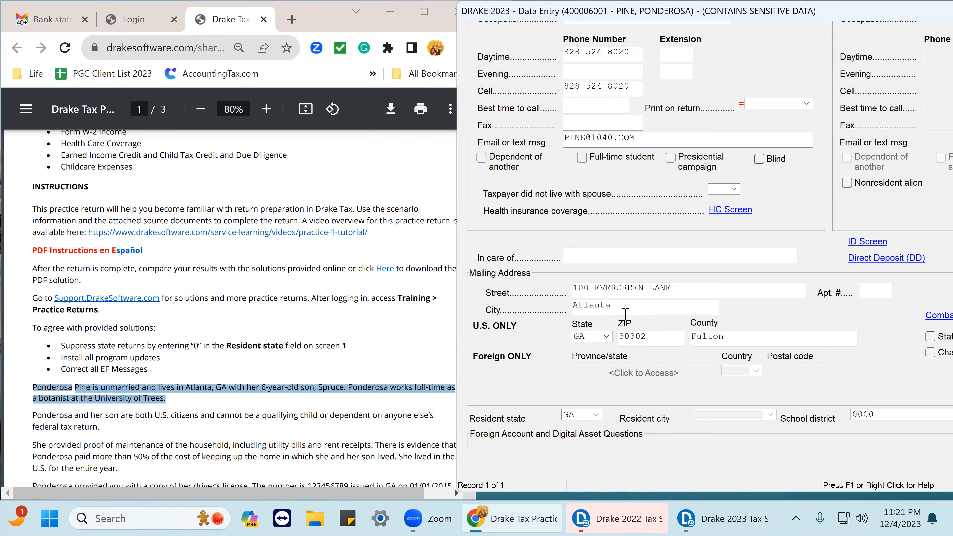
scroll(626, 315, "down", 2)
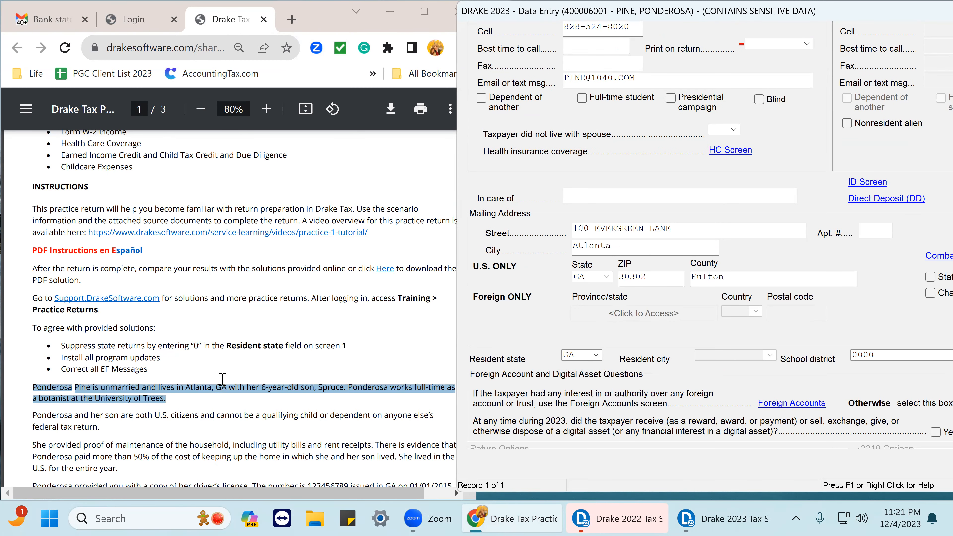
scroll(187, 346, "down", 12)
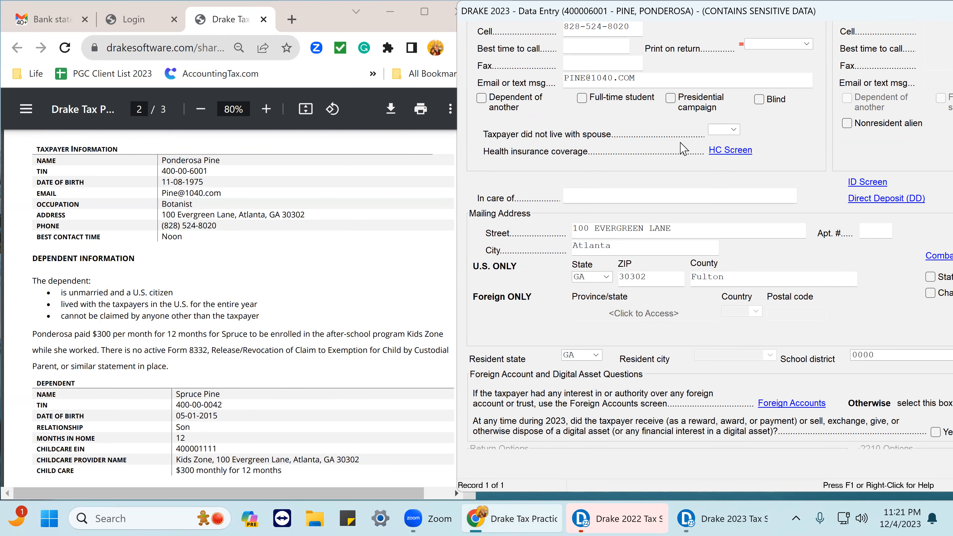
scroll(638, 156, "up", 2)
scroll(639, 156, "up", 1)
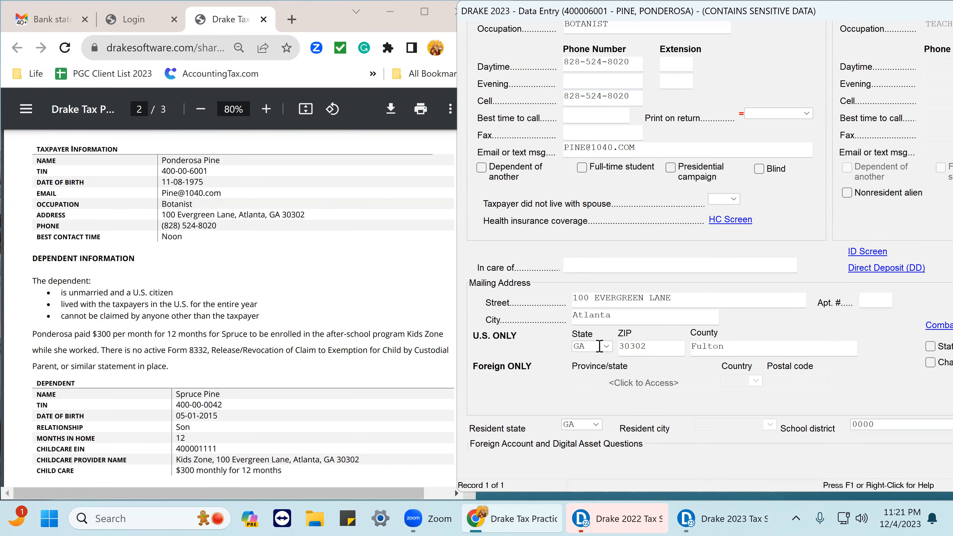
scroll(599, 346, "down", 1)
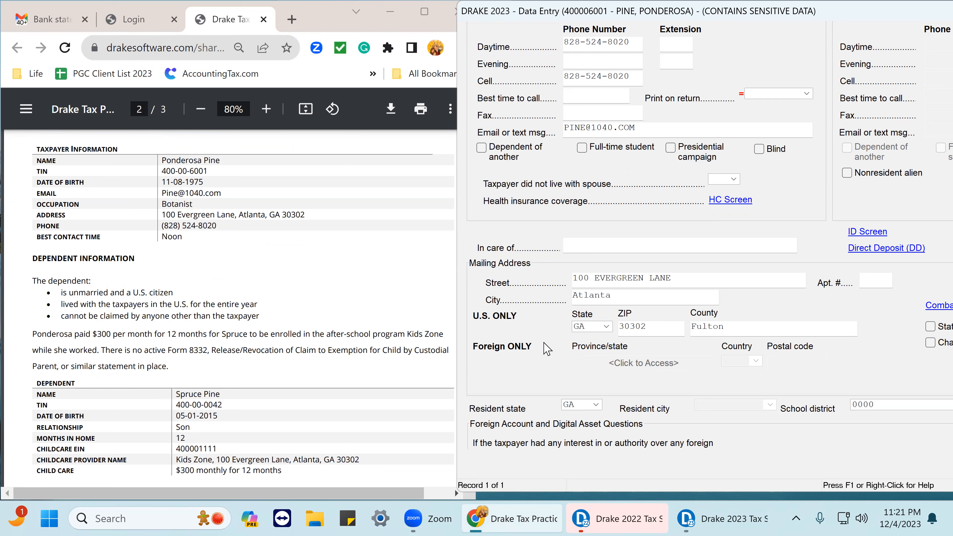
scroll(627, 352, "down", 3)
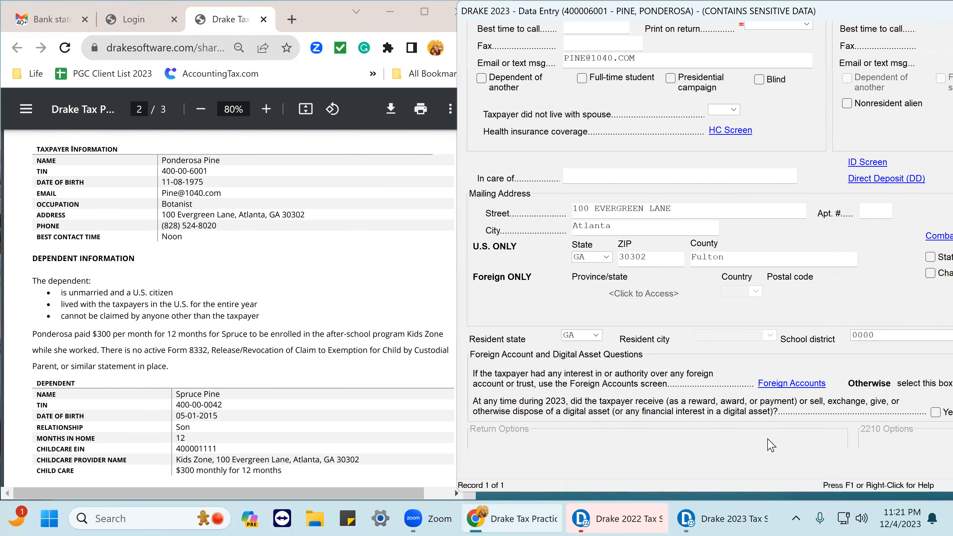
scroll(770, 445, "down", 3)
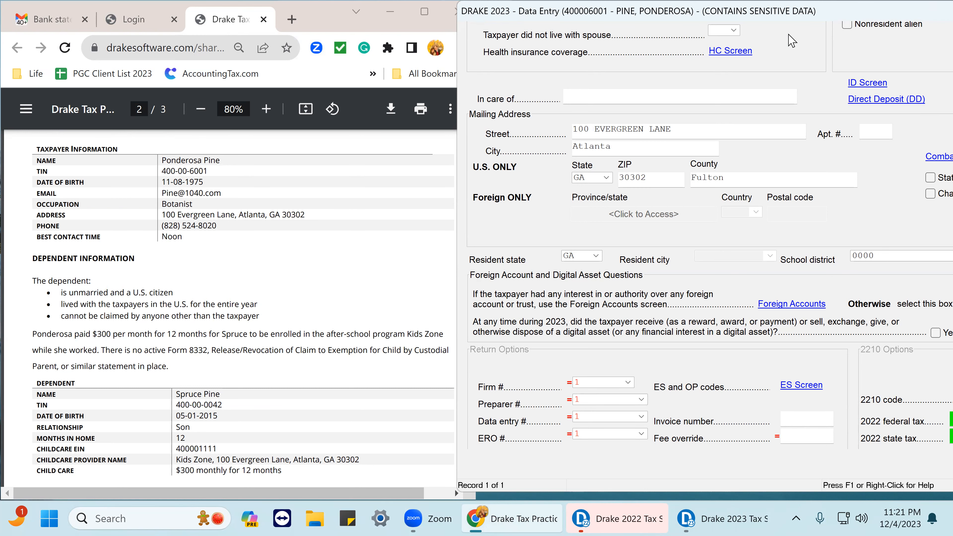
left_click_drag(789, 34, 791, 39)
left_click(859, 38)
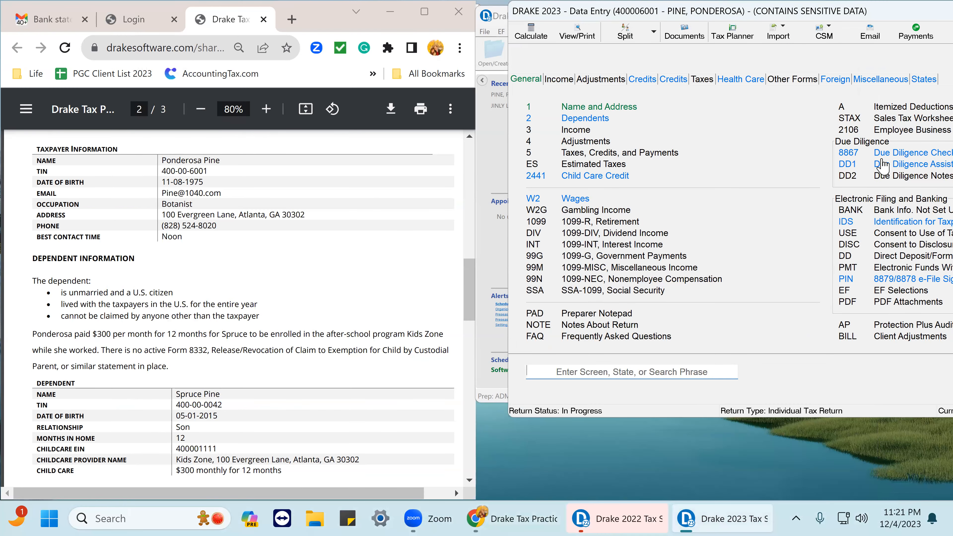
Open the 8867 Due Diligence Checklist and review its answers, then close it.
left_click_drag(879, 10, 728, 9)
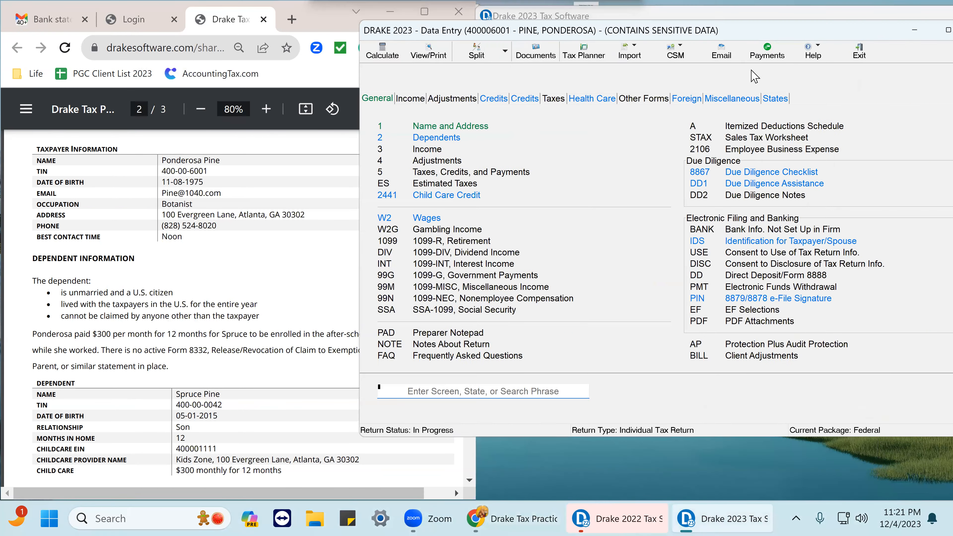
left_click(769, 182)
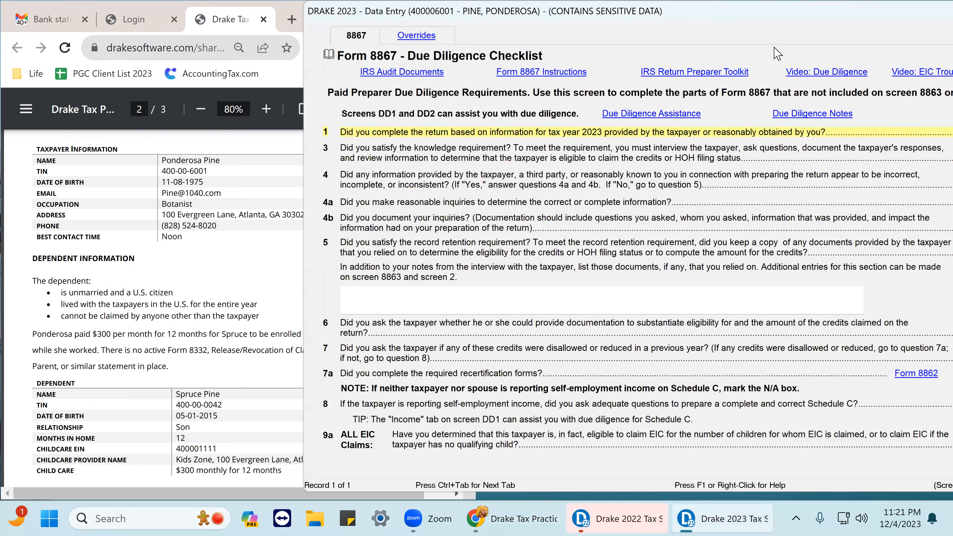
left_click_drag(757, 11, 412, 42)
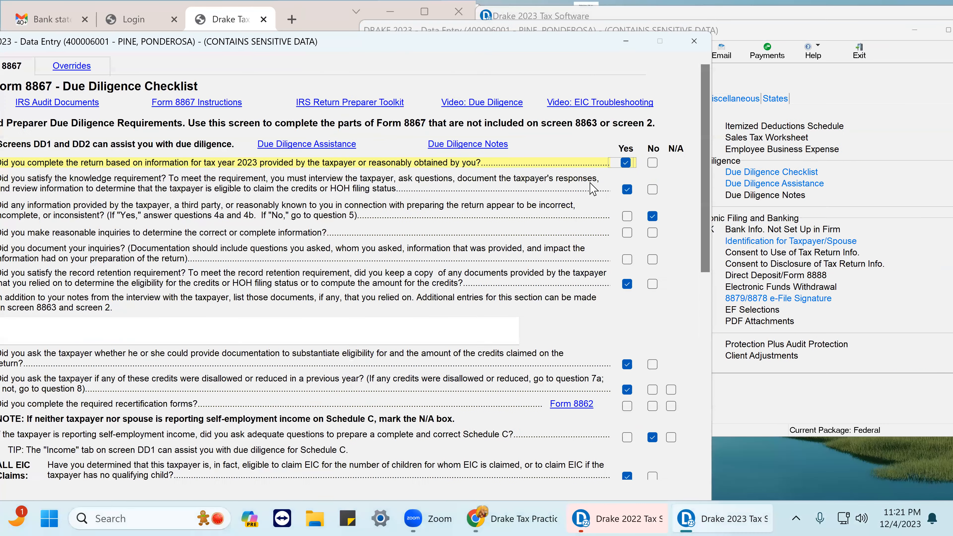
left_click_drag(563, 42, 657, 45)
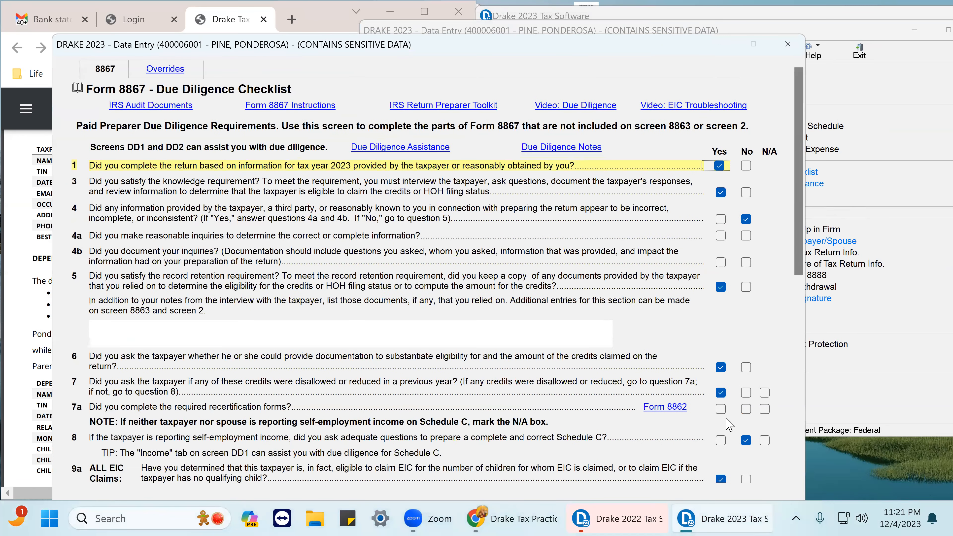
scroll(687, 352, "down", 3)
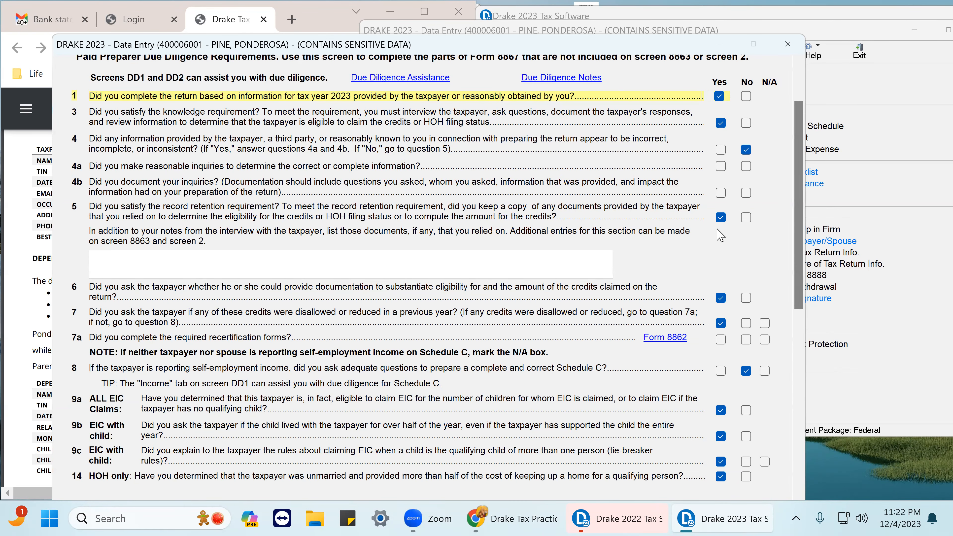
scroll(721, 241, "down", 3)
scroll(722, 338, "down", 3)
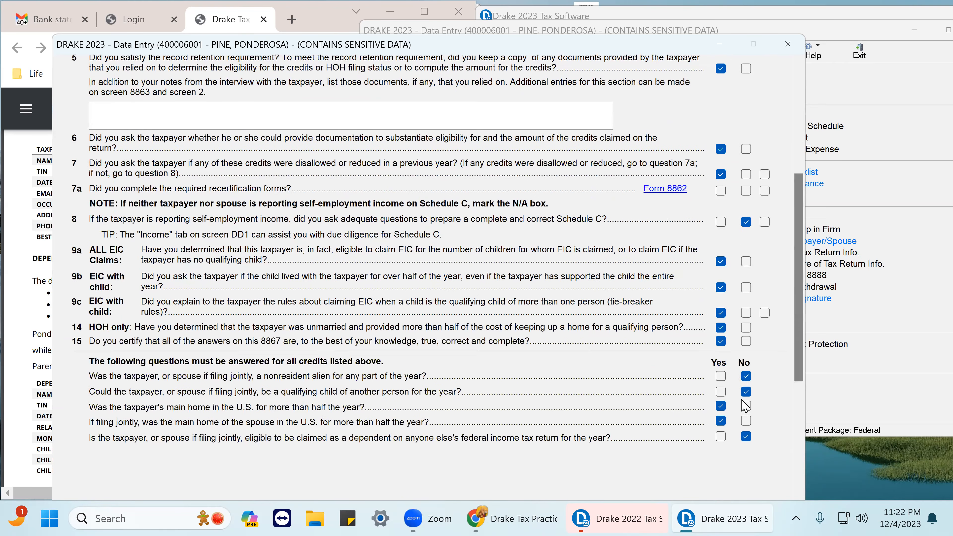
left_click(787, 44)
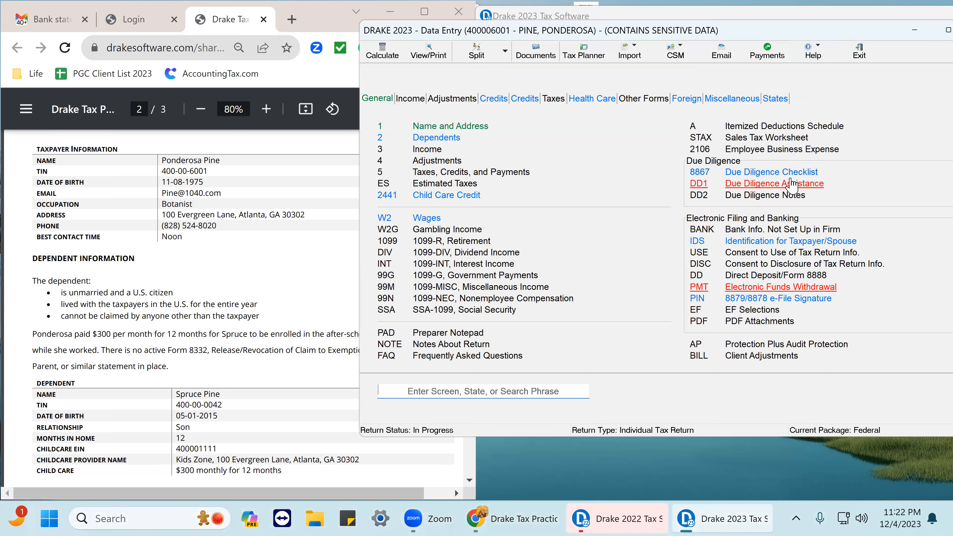
Open the DD1 Due Diligence Assistance screen and review its Head of Household documentation tab, then exit.
left_click(791, 184)
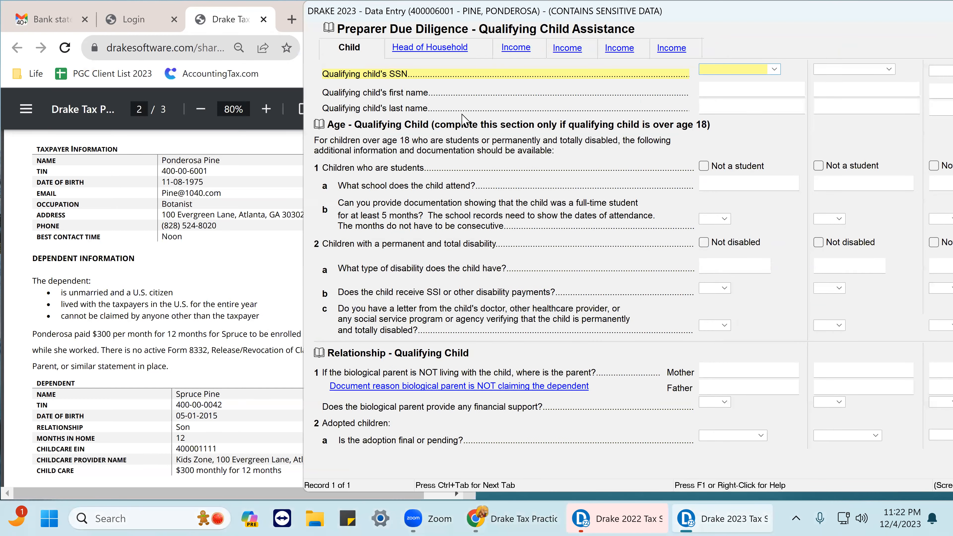
left_click(420, 48)
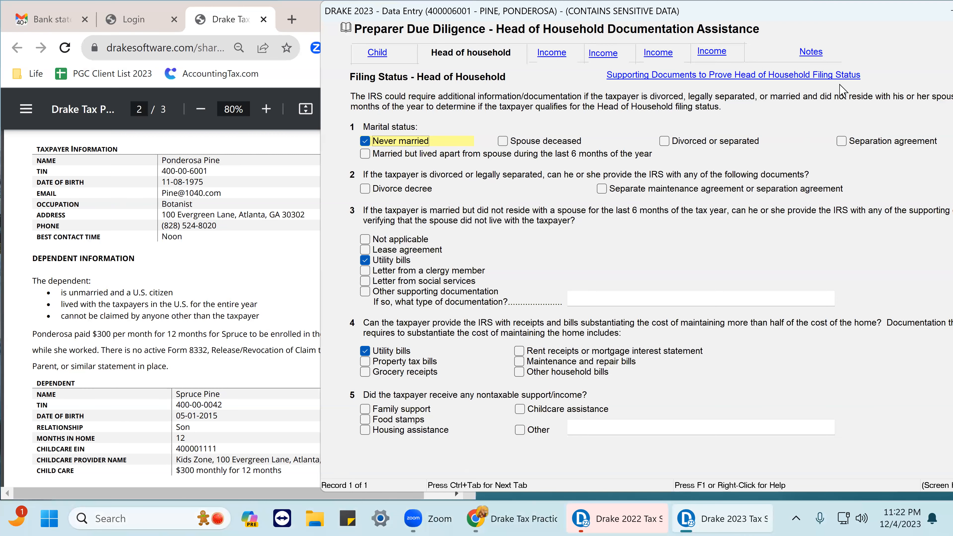
mouse_move(838, 9)
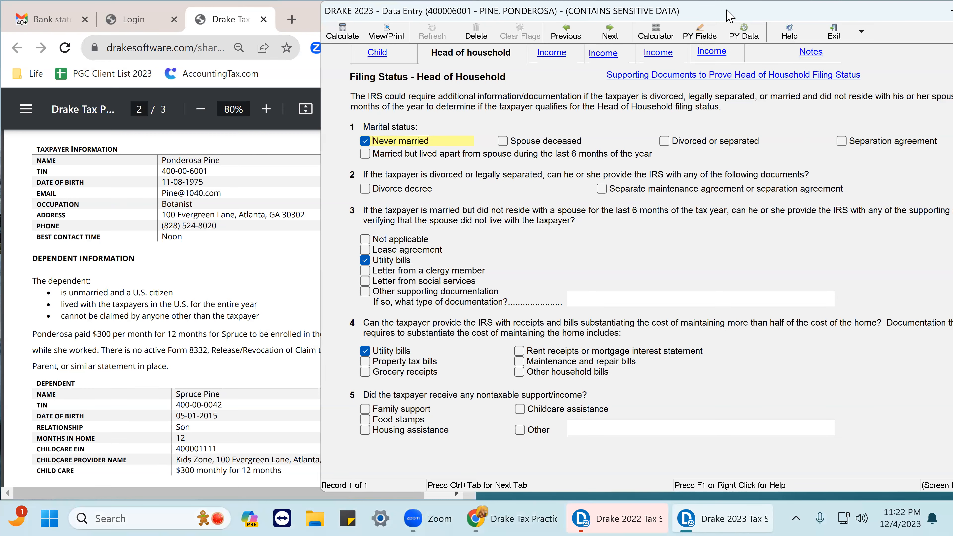
left_click(834, 31)
Recalculate the return, dismiss the error report, and review Form 1040's payments and earned income credit in View/Print.
left_click(440, 56)
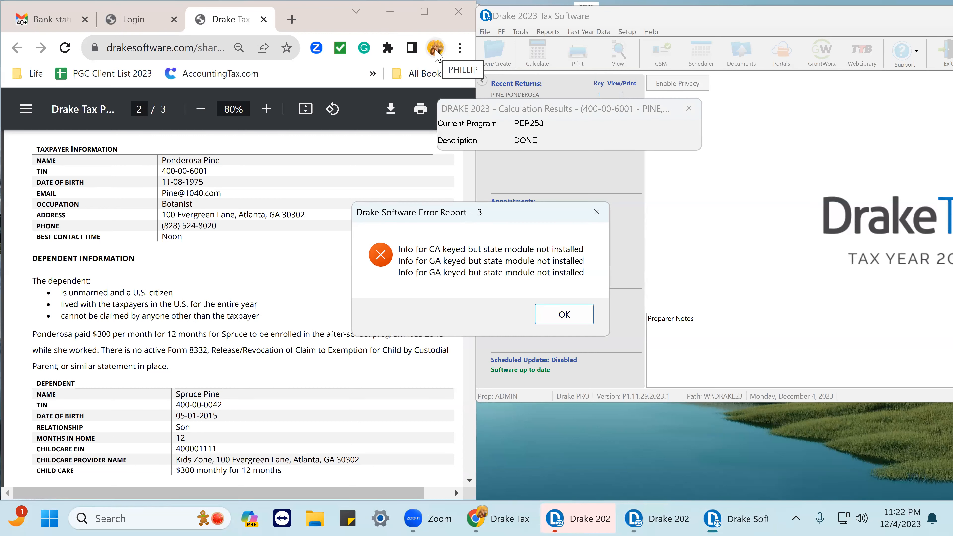
left_click(563, 314)
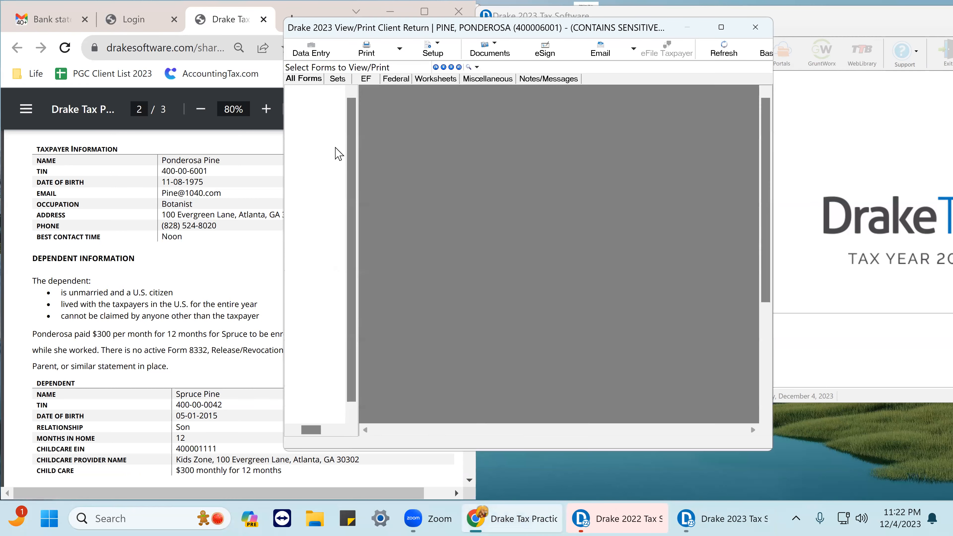
left_click(319, 141)
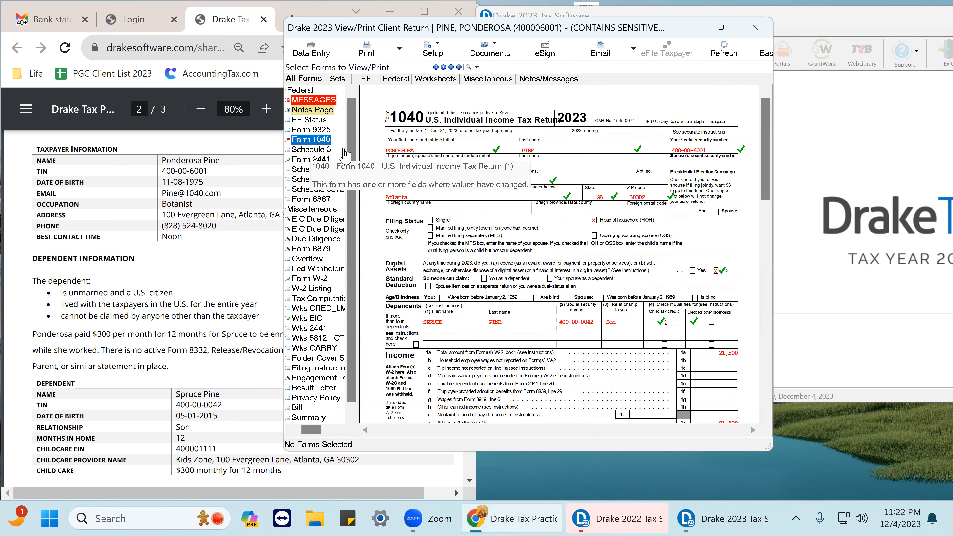
scroll(661, 251, "down", 5)
scroll(660, 251, "down", 10)
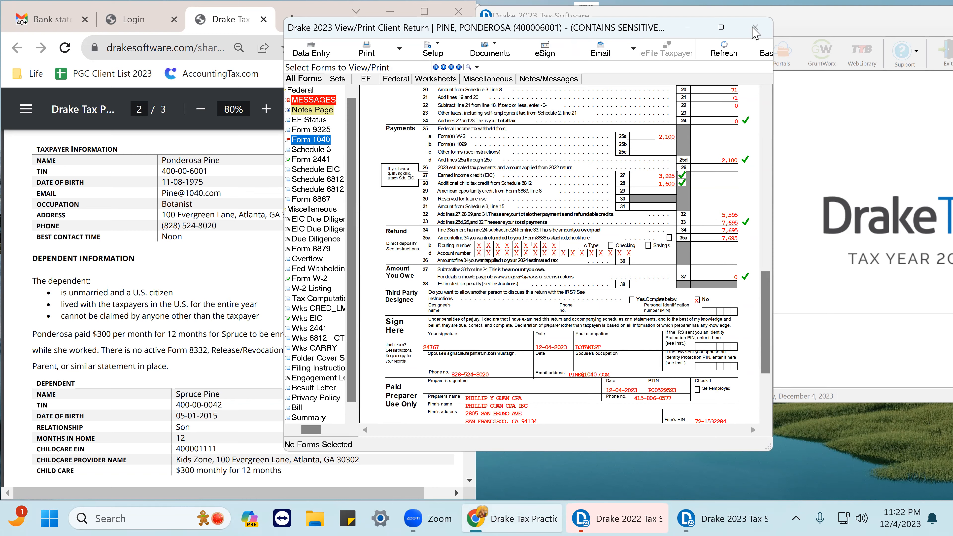
left_click_drag(672, 33, 859, 68)
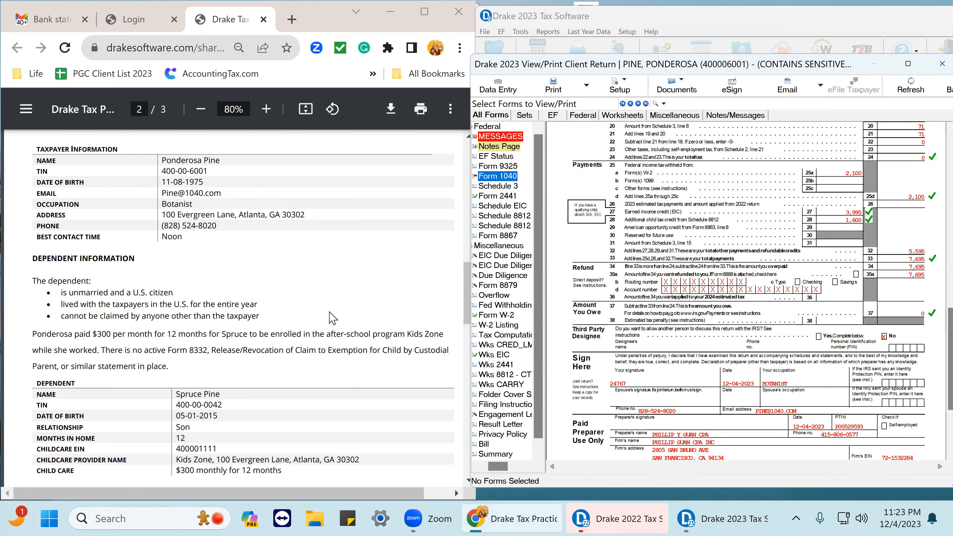
Open the solution PDF from the practice instructions and compare its Form 1040 with the return's Form 1040.
scroll(332, 317, "down", 10)
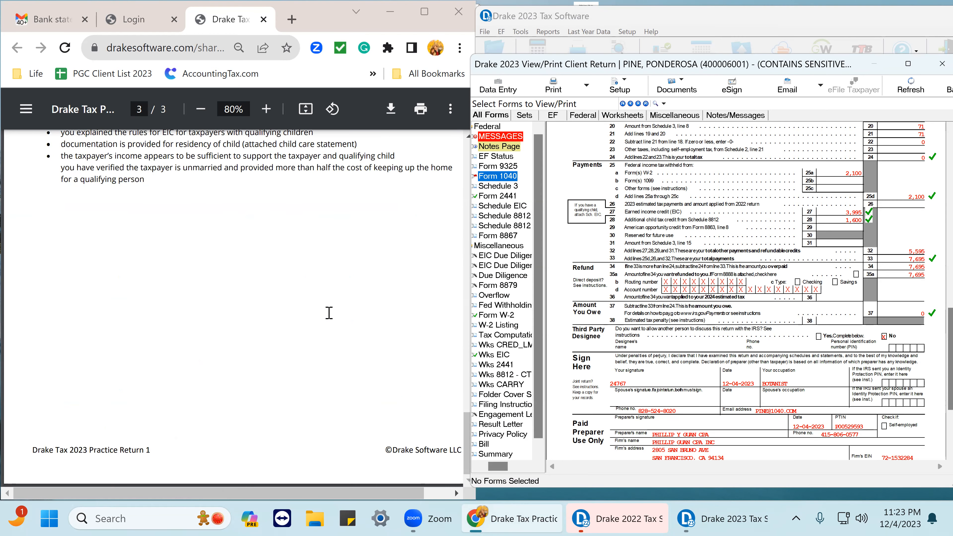
scroll(321, 310, "up", 10)
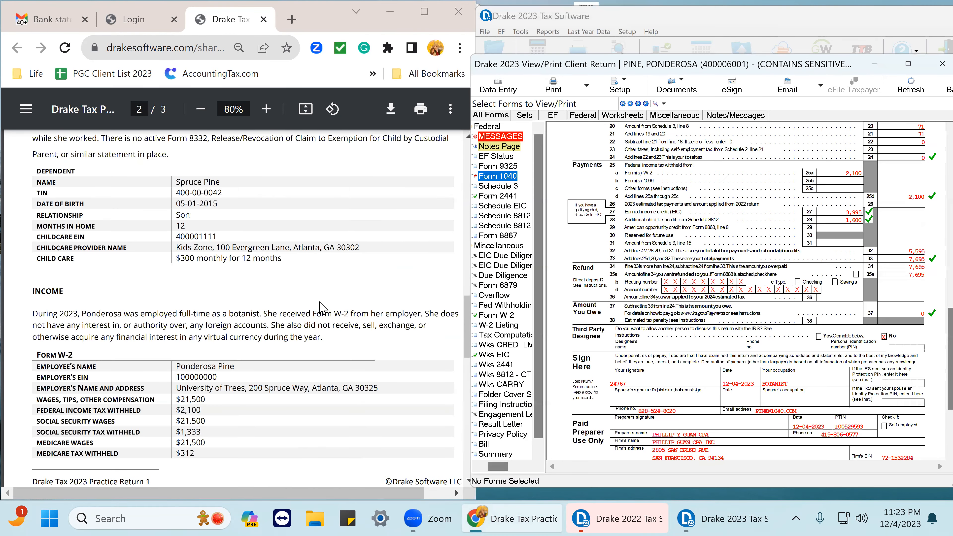
scroll(321, 308, "up", 10)
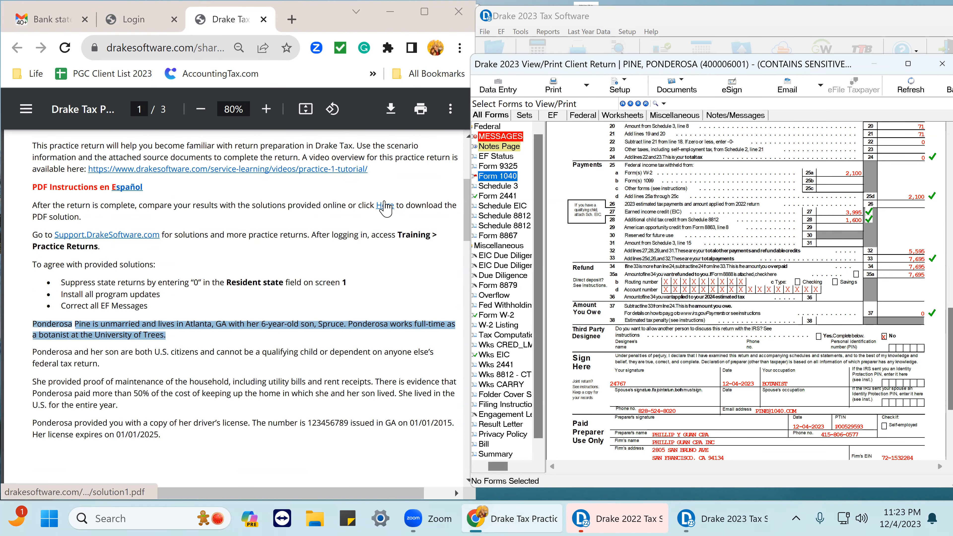
left_click(385, 209)
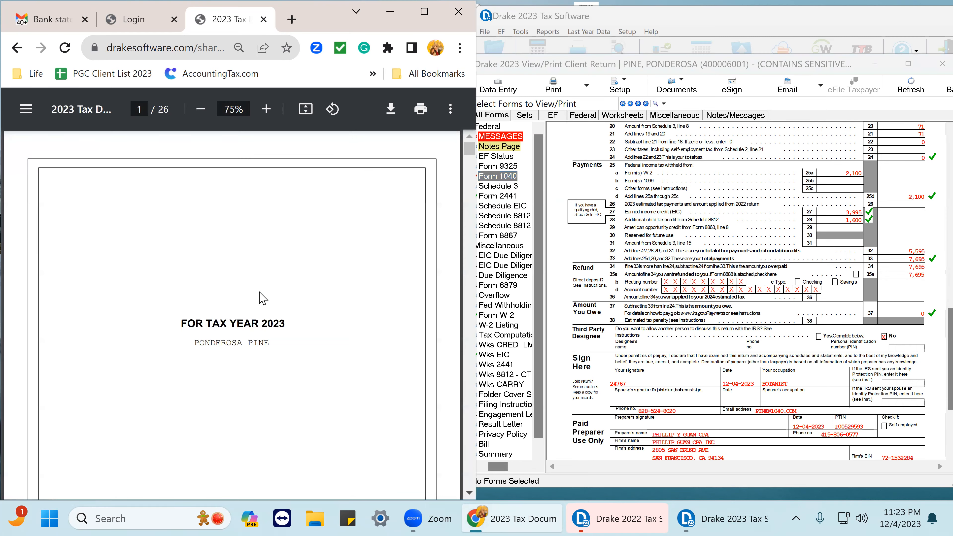
scroll(271, 303, "down", 5)
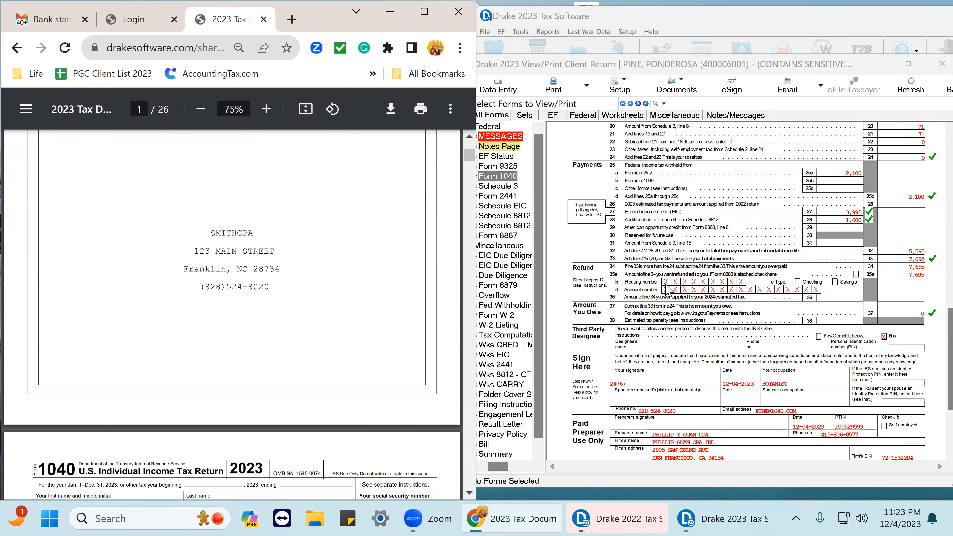
scroll(738, 294, "up", 8)
scroll(744, 295, "up", 6)
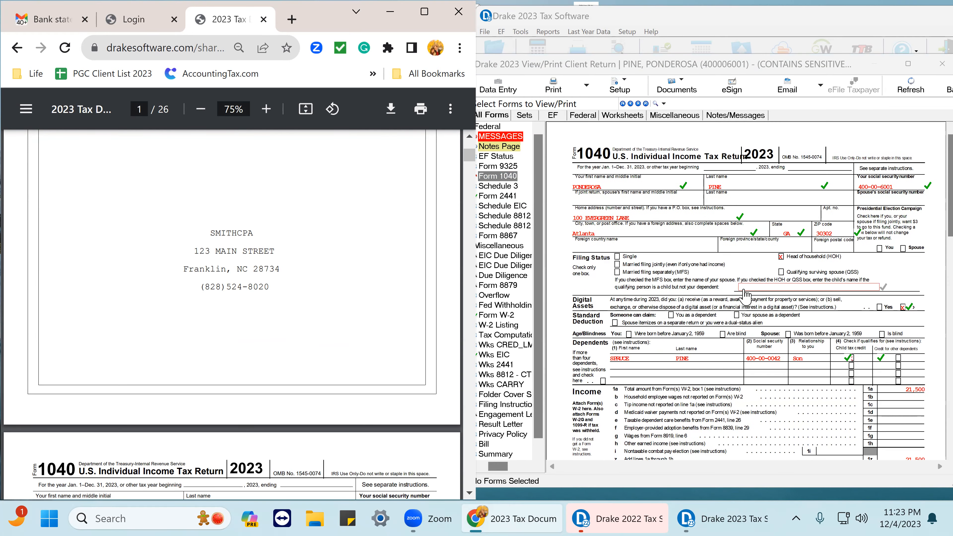
scroll(299, 282, "down", 10)
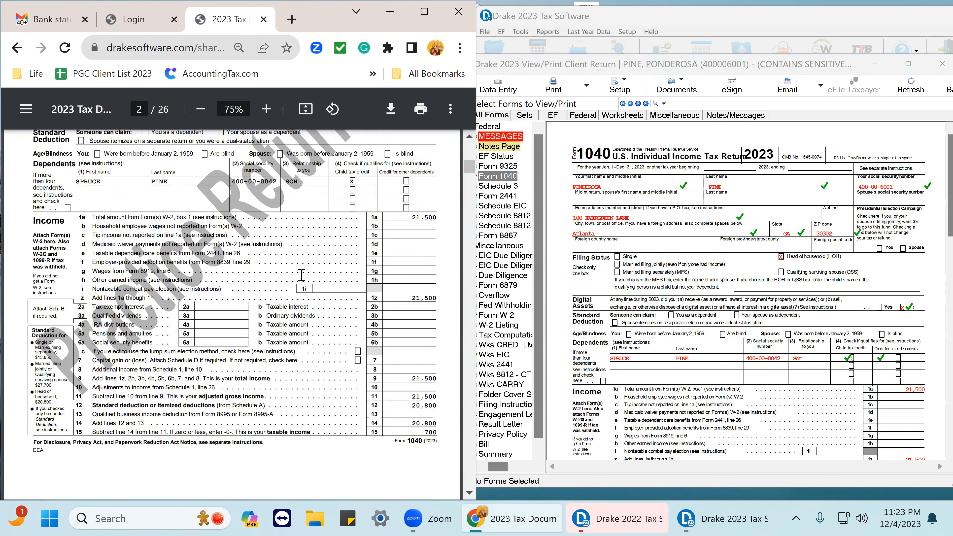
scroll(302, 275, "up", 5)
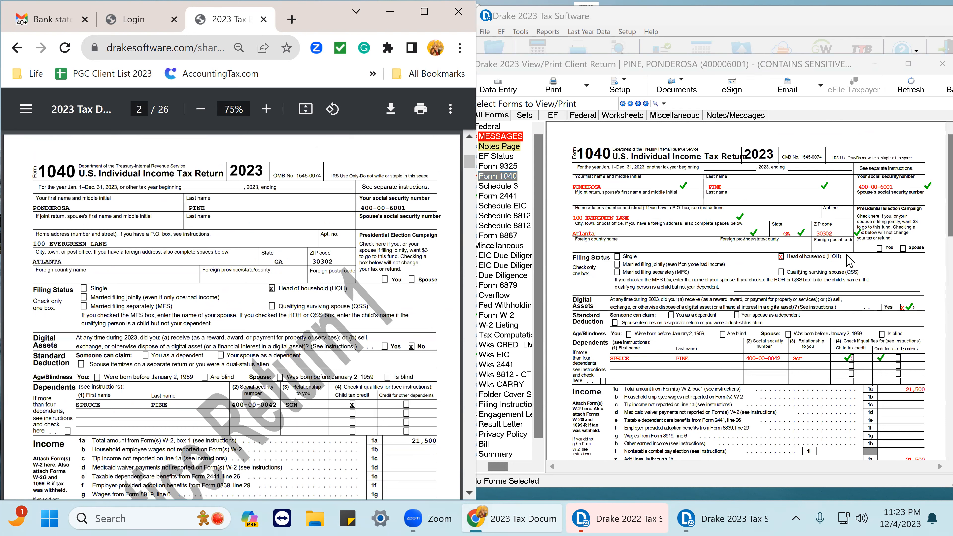
scroll(784, 304, "down", 1)
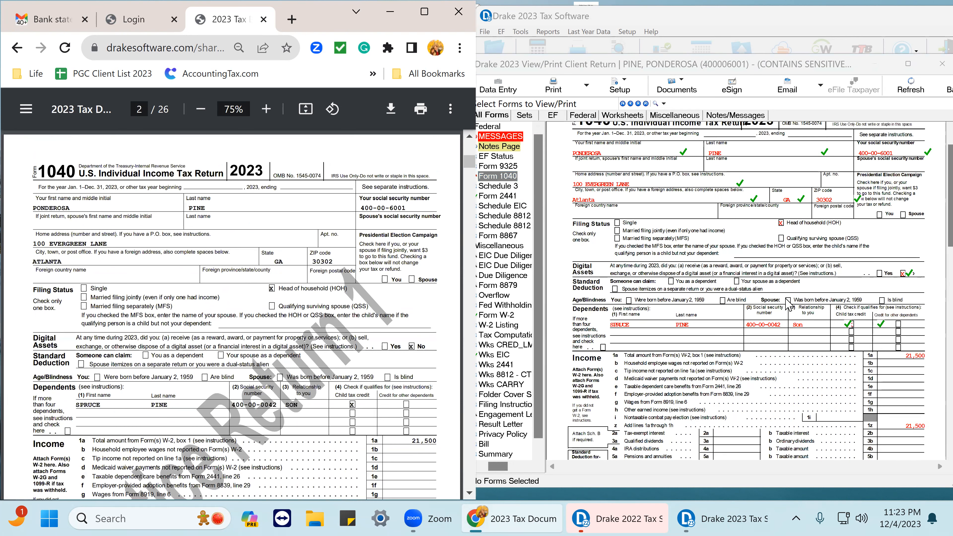
Tick off Form 1040 page 1 income lines matching the solution, from line 1a through line 15.
scroll(789, 304, "down", 2)
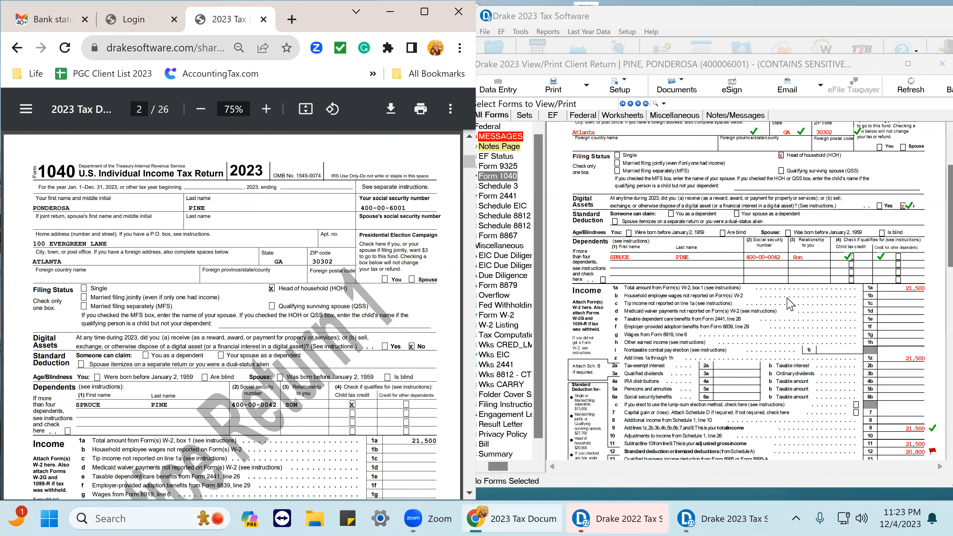
left_click(923, 292)
left_click(919, 358)
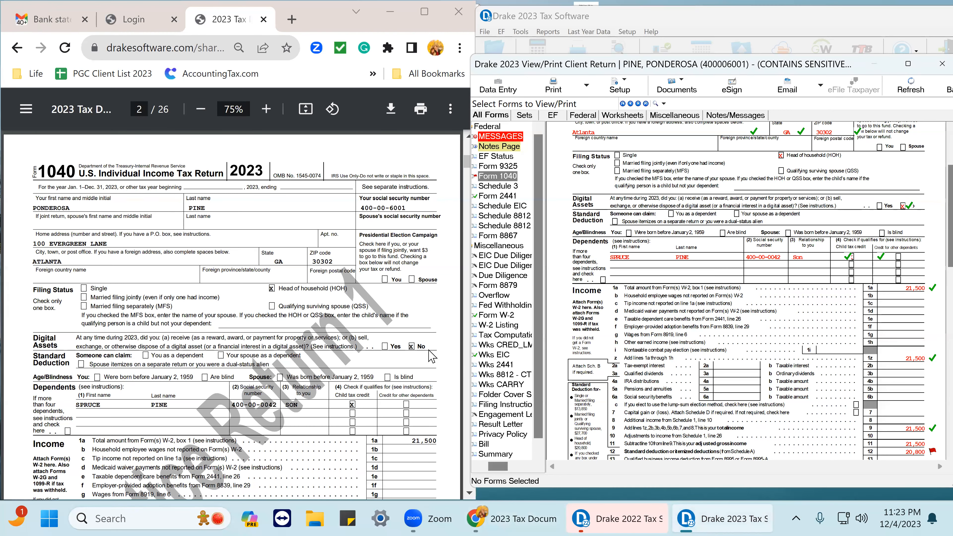
scroll(432, 354, "down", 5)
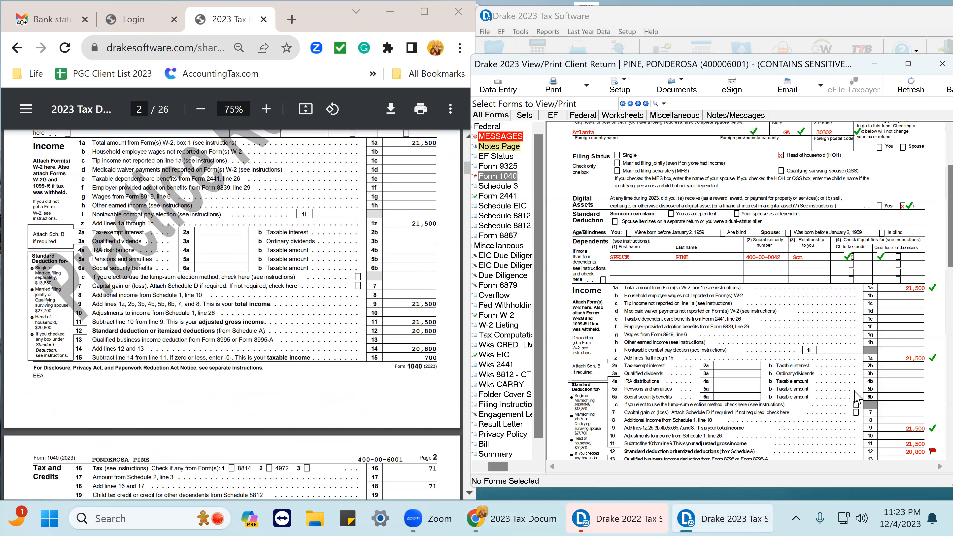
scroll(932, 394, "down", 3)
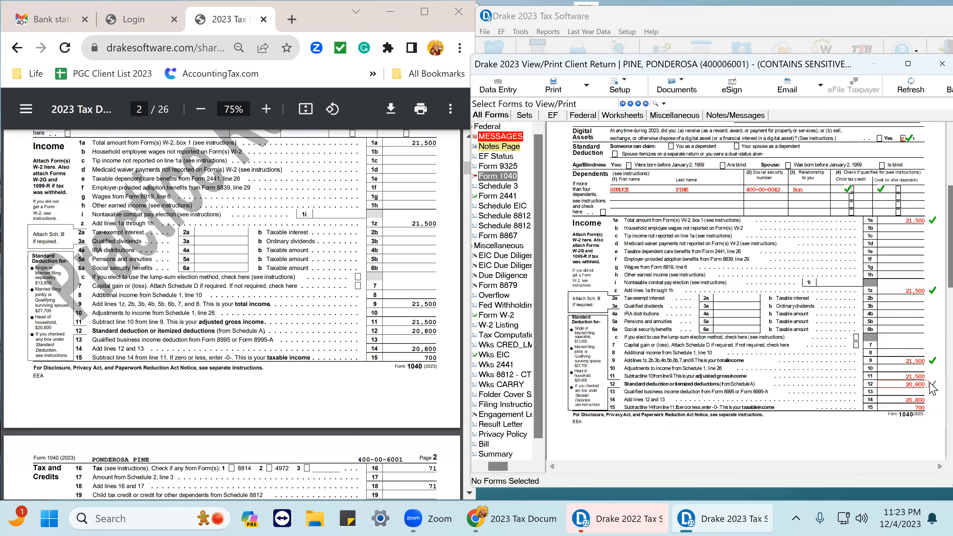
left_click(931, 384)
left_click(931, 407)
left_click(932, 399)
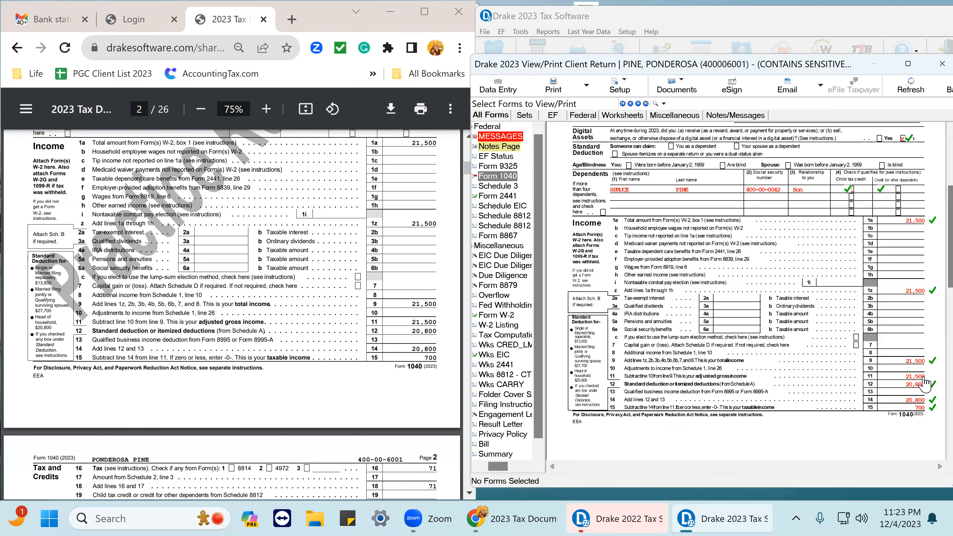
Tick off Form 1040 page 2 tax and credit lines 16 through 24 that match the solution PDF.
scroll(888, 383, "down", 6)
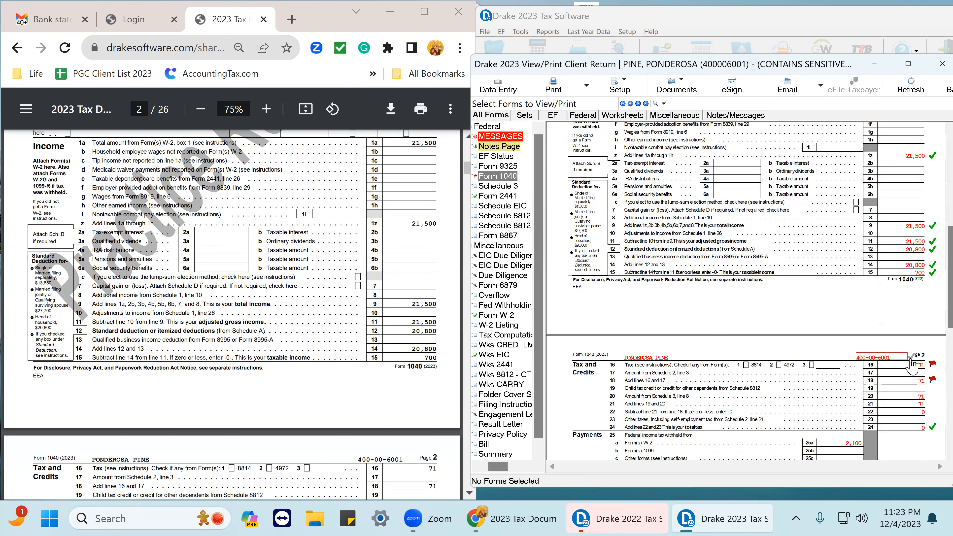
scroll(517, 379, "down", 1)
scroll(371, 357, "down", 8)
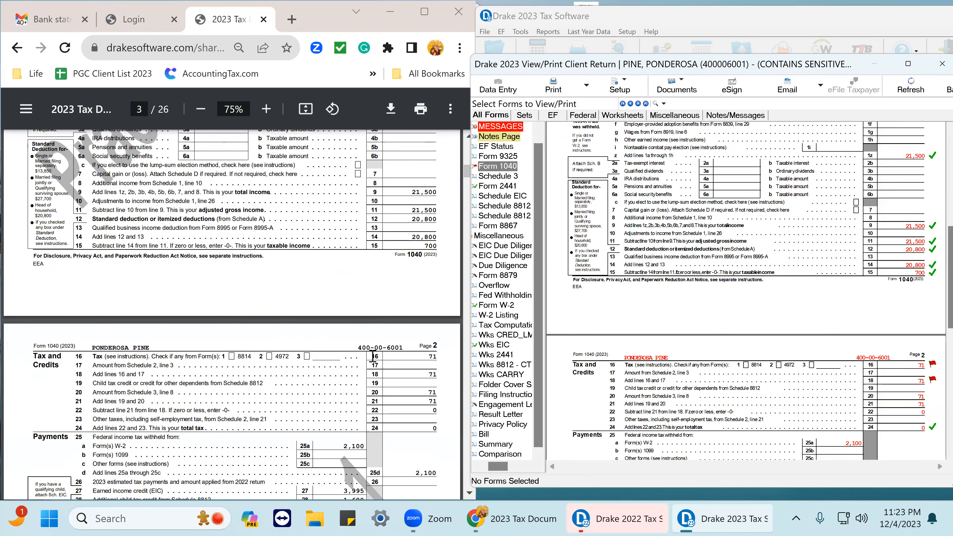
scroll(375, 263, "up", 2)
left_click(931, 381)
left_click(929, 365)
left_click(928, 382)
left_click(927, 382)
left_click(926, 397)
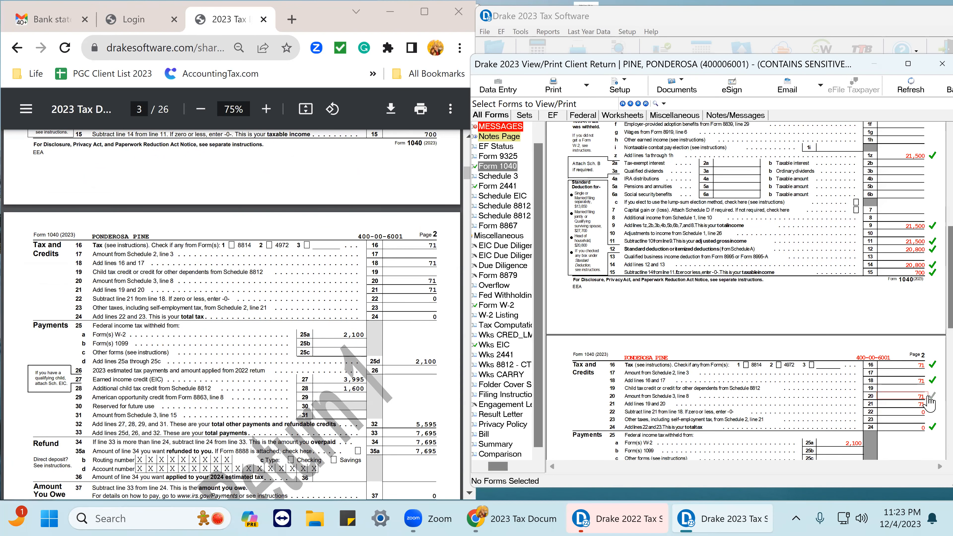
left_click(928, 404)
Tick off the page 2 payment, earned income credit and refund lines that match the solution.
scroll(761, 388, "down", 1)
scroll(761, 389, "down", 1)
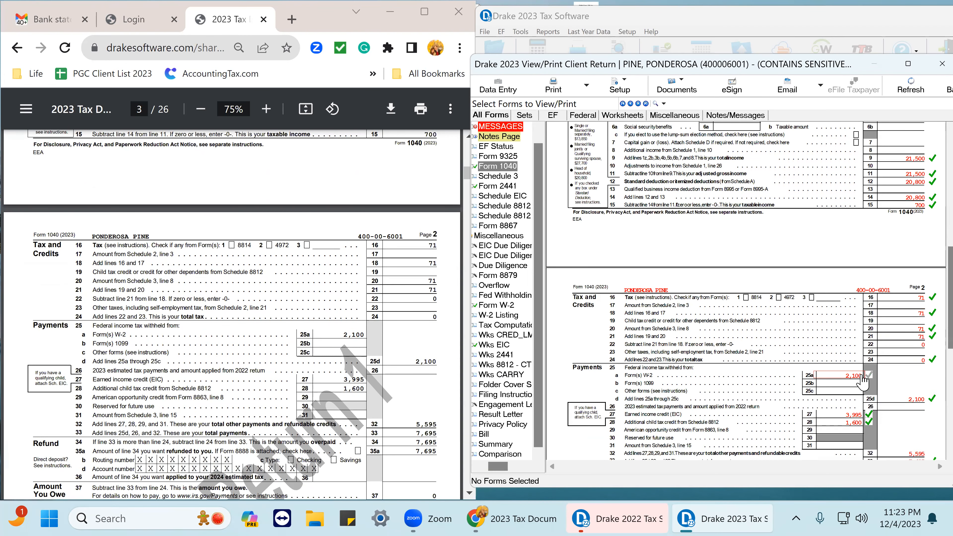
scroll(556, 360, "down", 2)
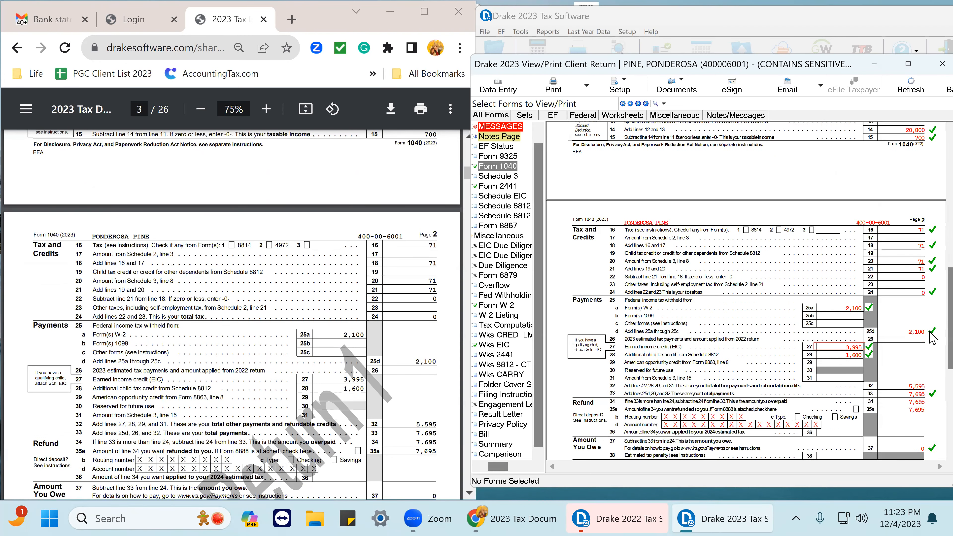
scroll(374, 327, "down", 2)
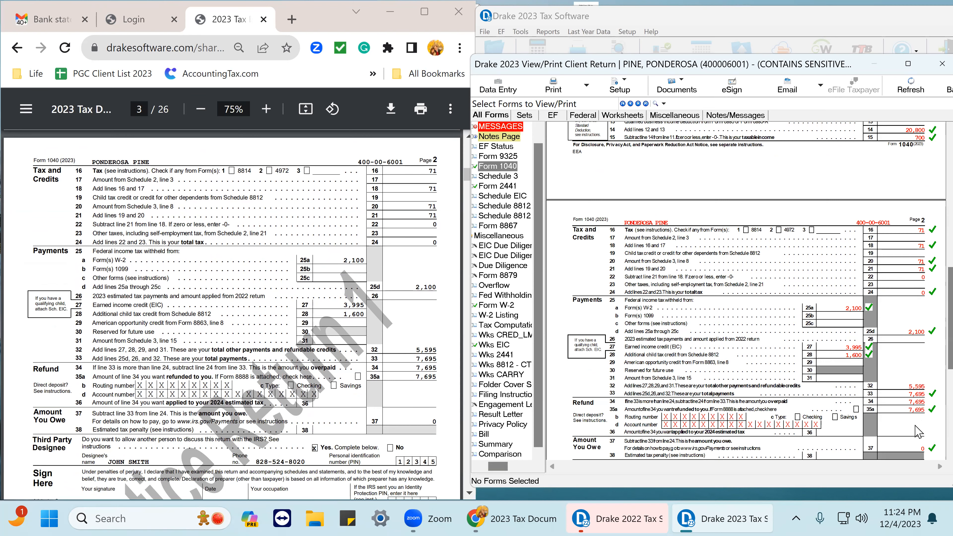
Scroll through the rest of Form 1040 and close the View/Print window.
scroll(918, 431, "down", 1)
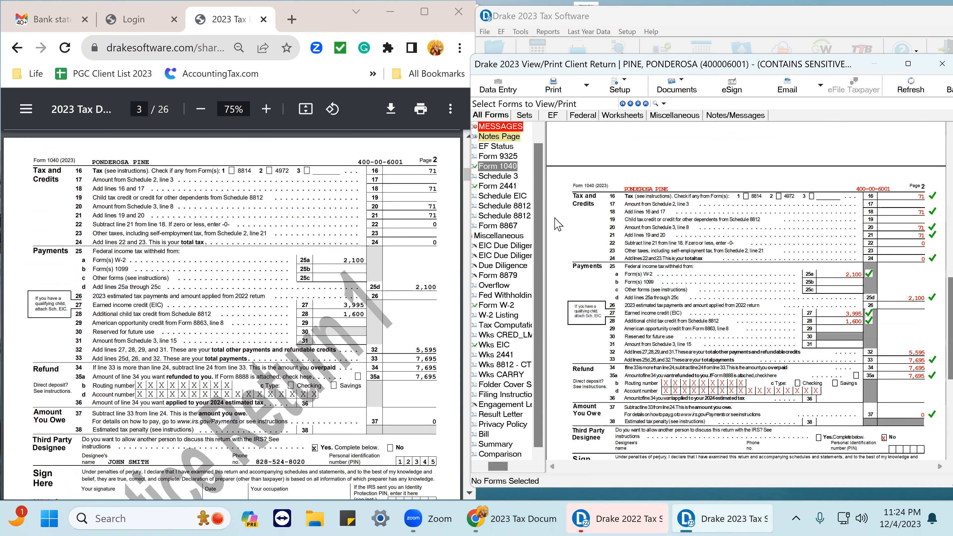
scroll(558, 224, "down", 1)
scroll(653, 356, "up", 3)
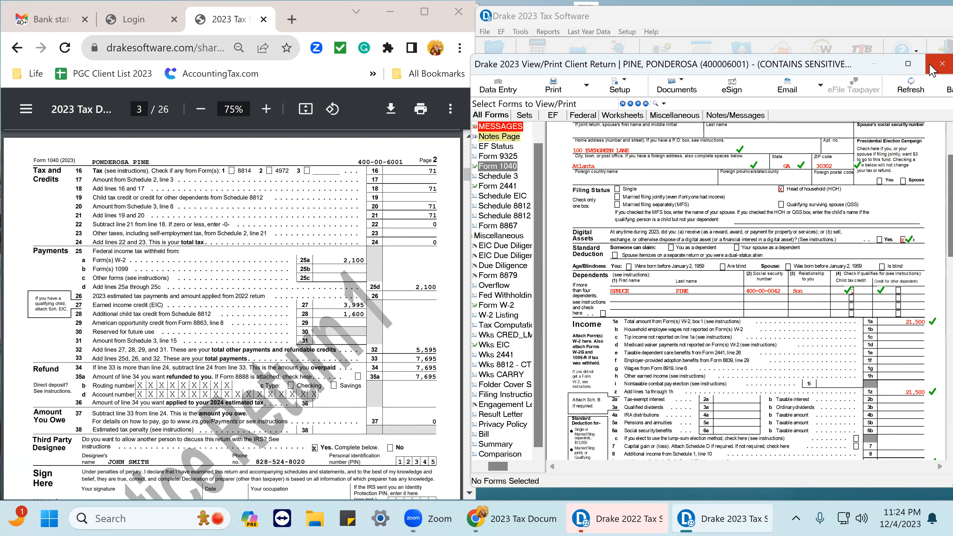
left_click(941, 64)
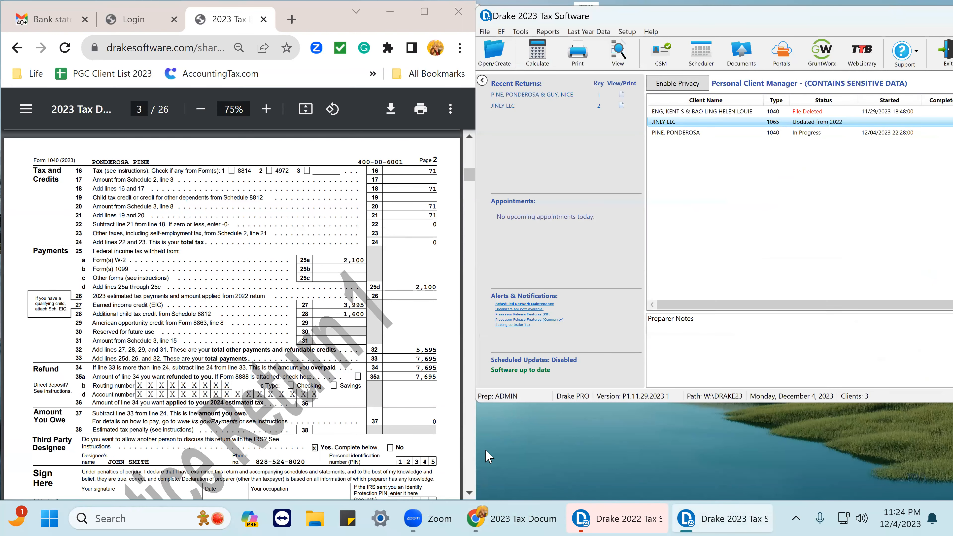